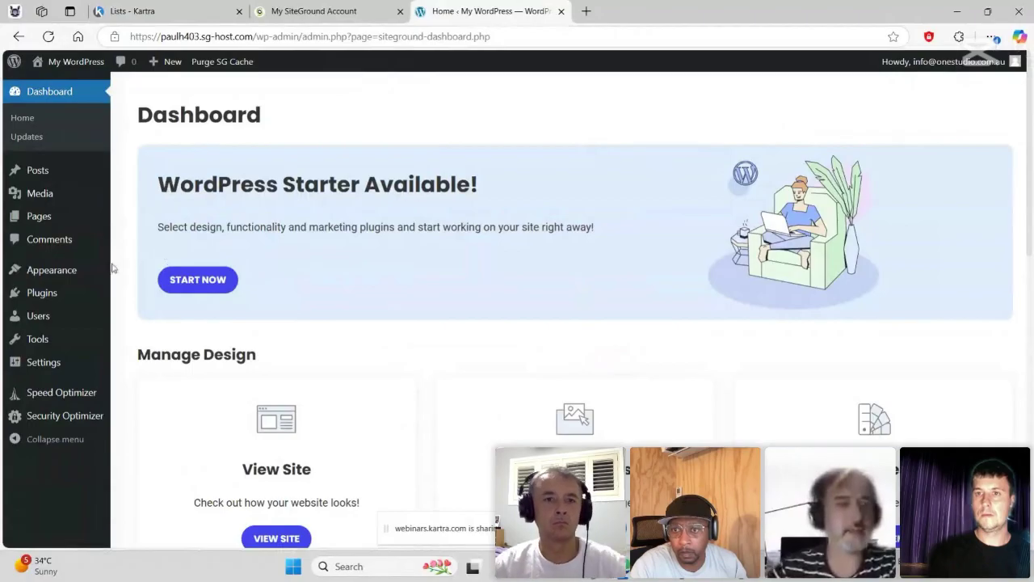
- Find the Hello Elementor theme by searching the theme directory for "hello elementor", then install and activate it
mouse_move(59, 295)
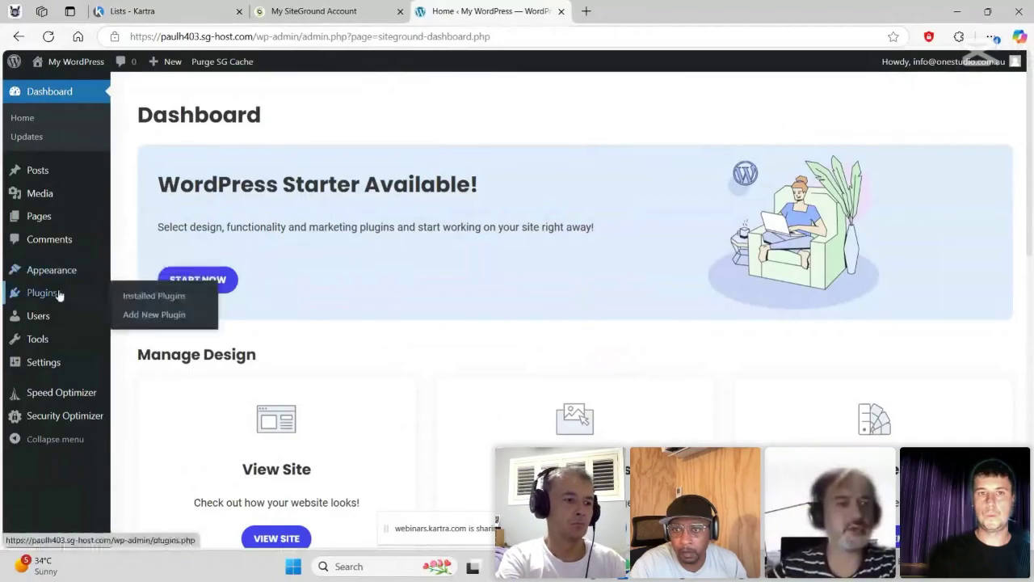
mouse_move(60, 275)
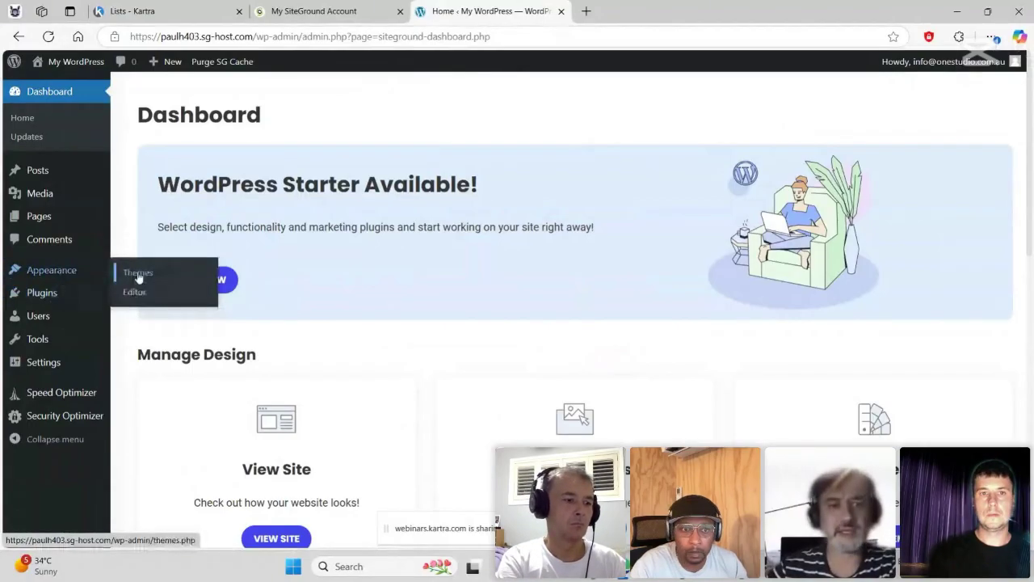
click(137, 274)
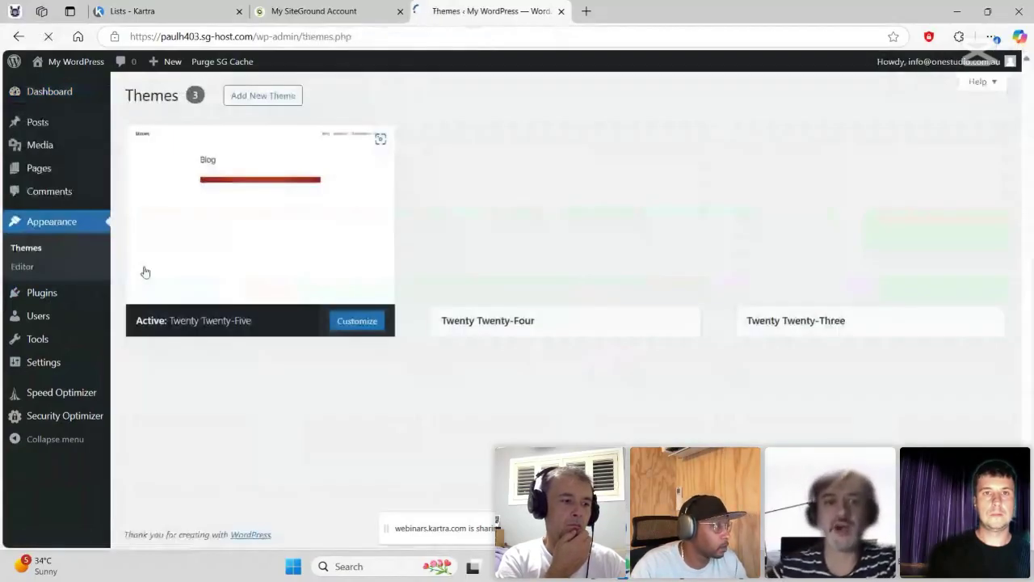
click(263, 95)
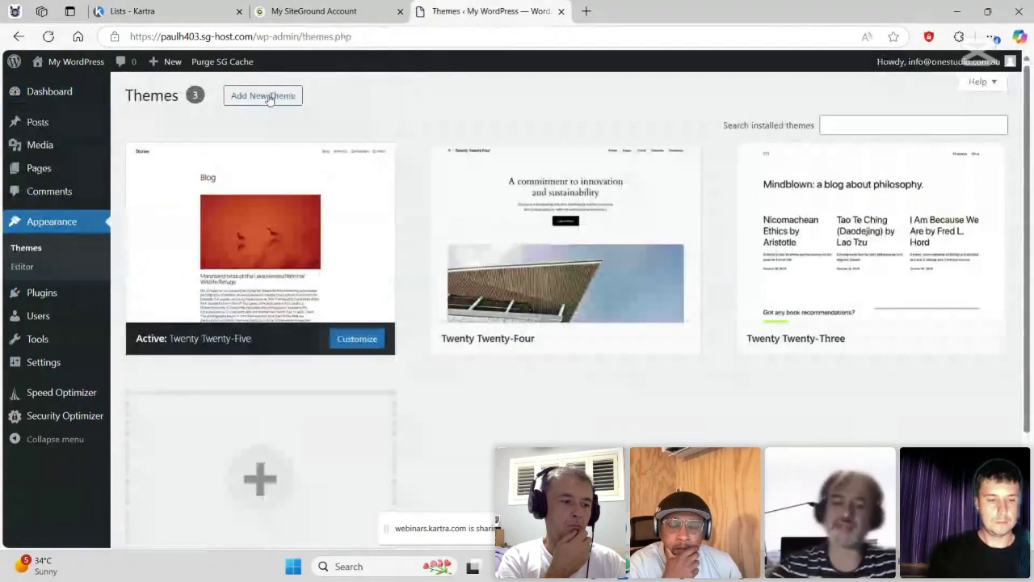
click(910, 135)
text(hello e)
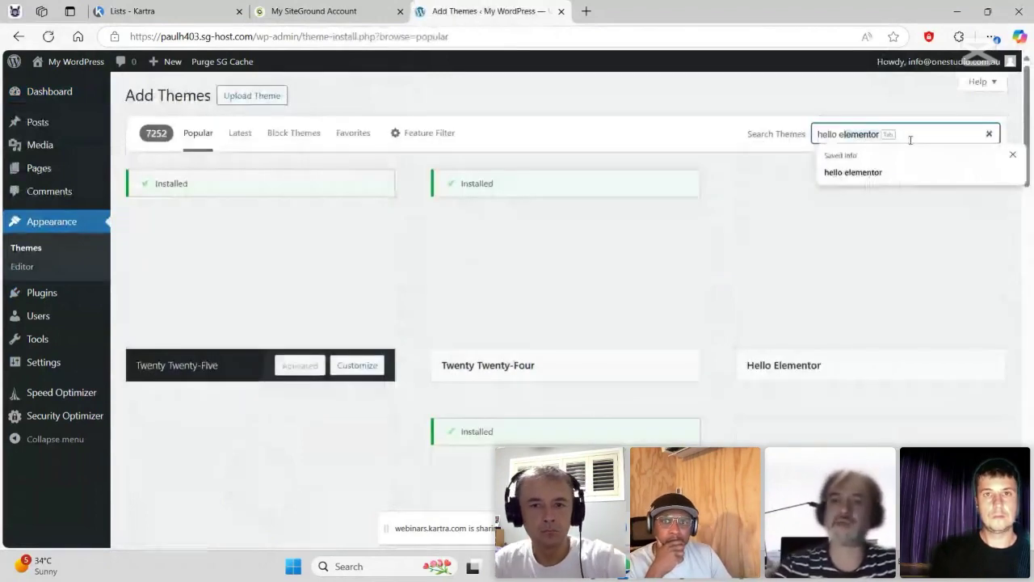
key(Tab)
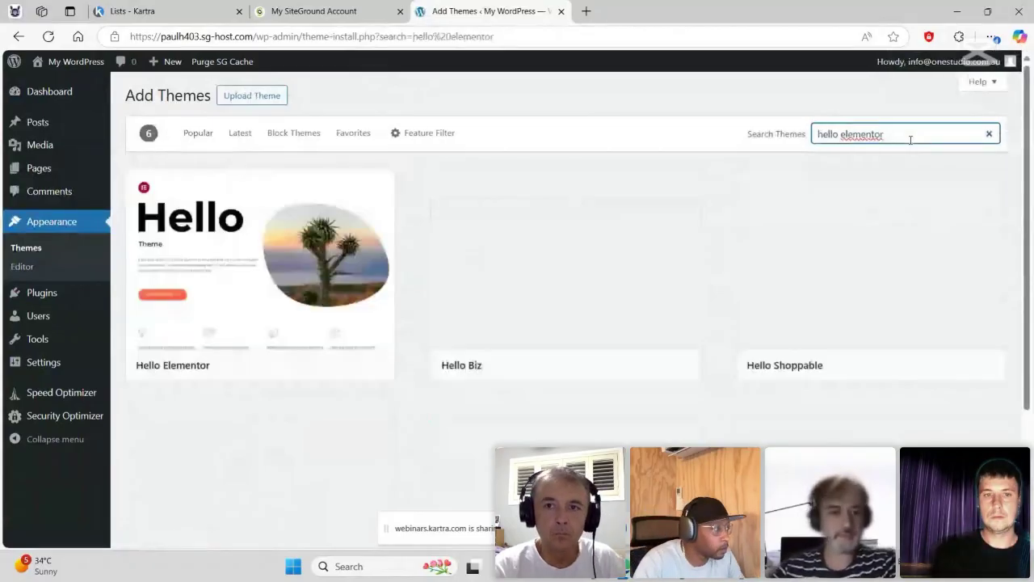
click(298, 365)
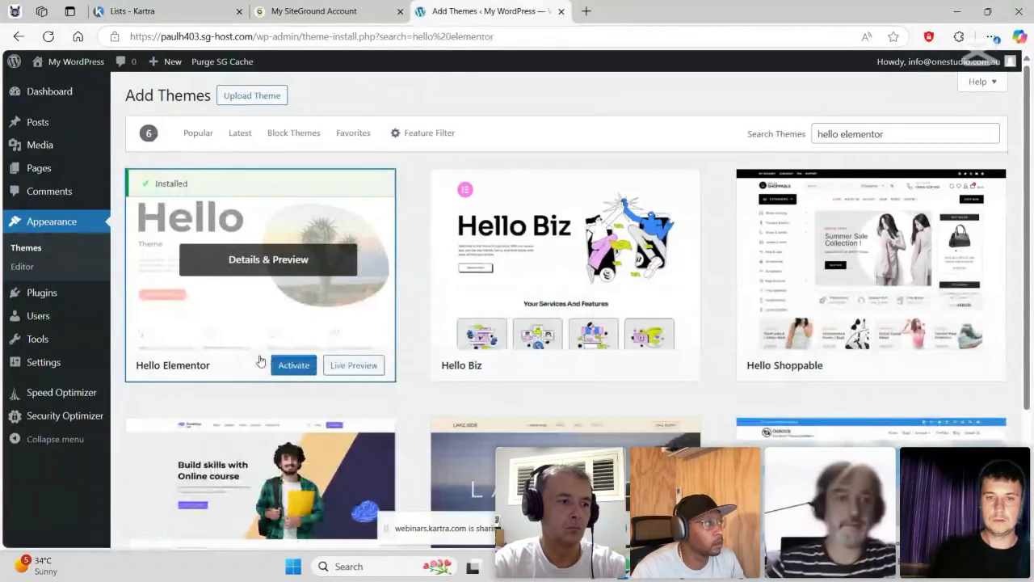
click(290, 365)
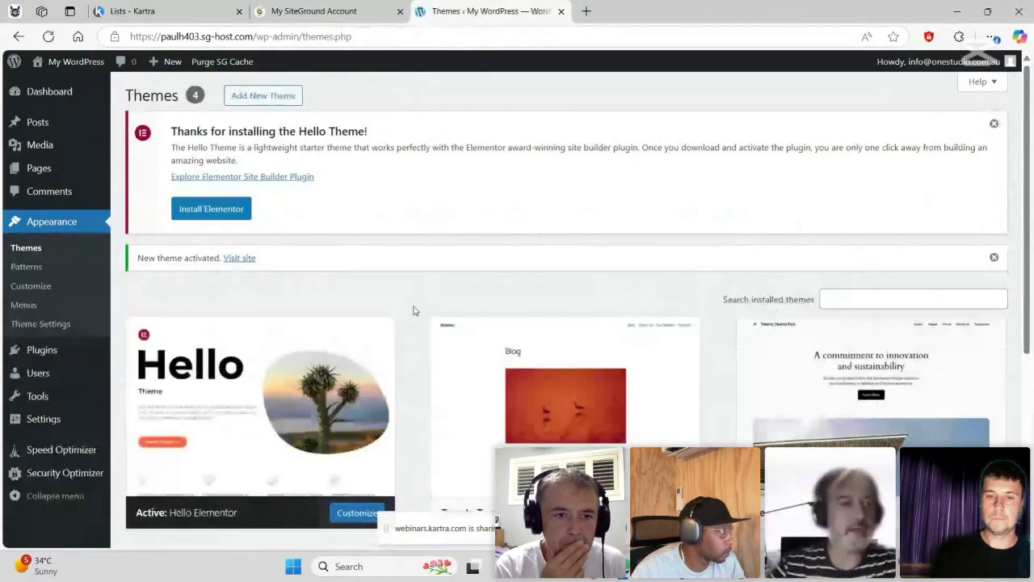
- Install the Classic Editor plugin from the featured plugins on the add-plugins page
scroll(412, 310, down, 1)
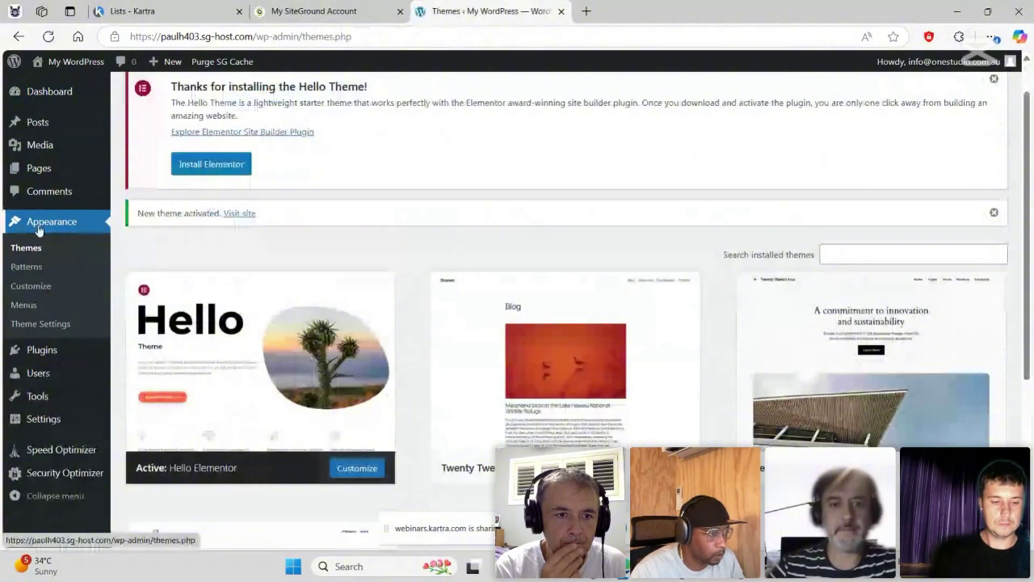
scroll(254, 293, down, 3)
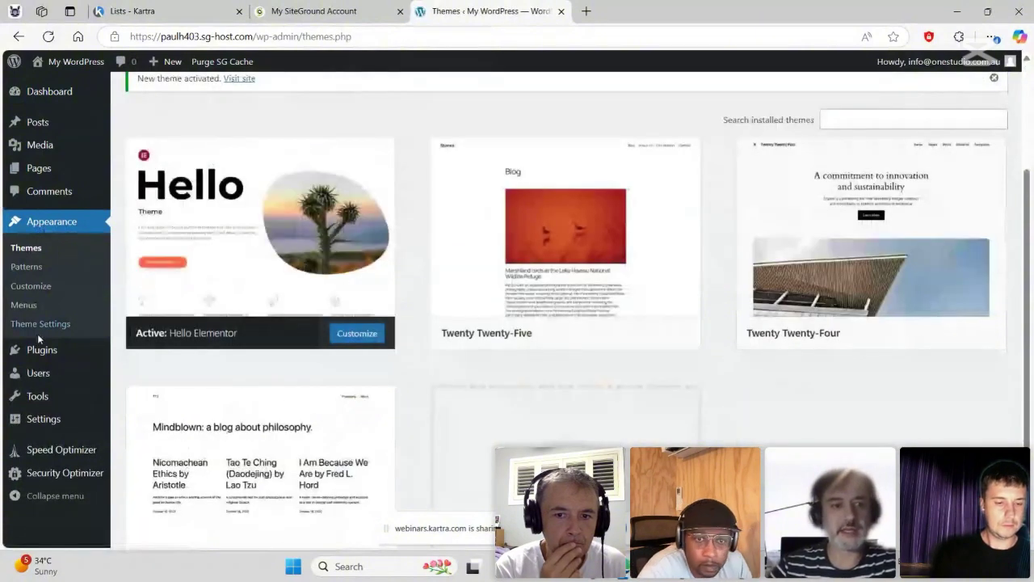
mouse_move(41, 349)
click(164, 373)
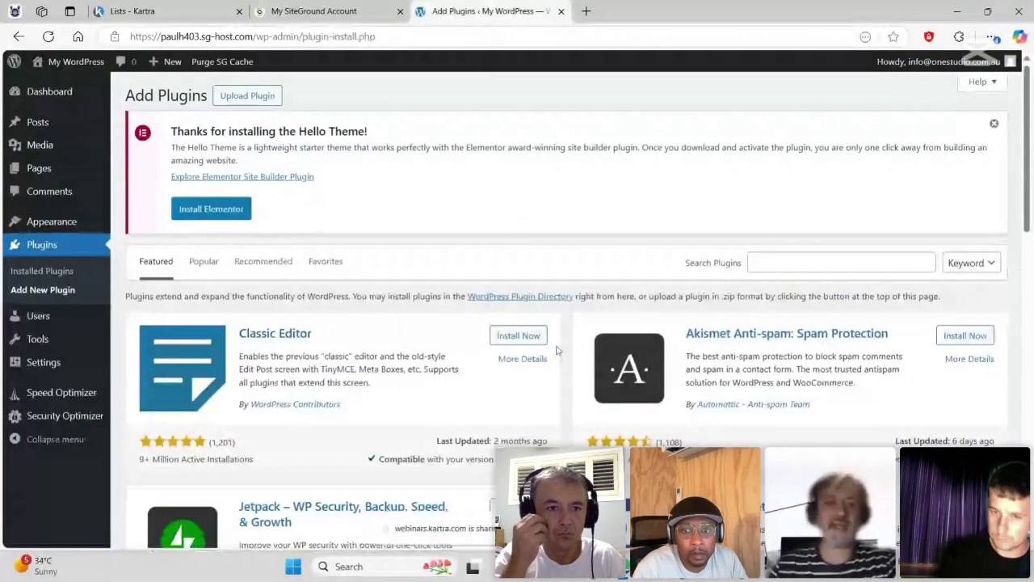
click(521, 338)
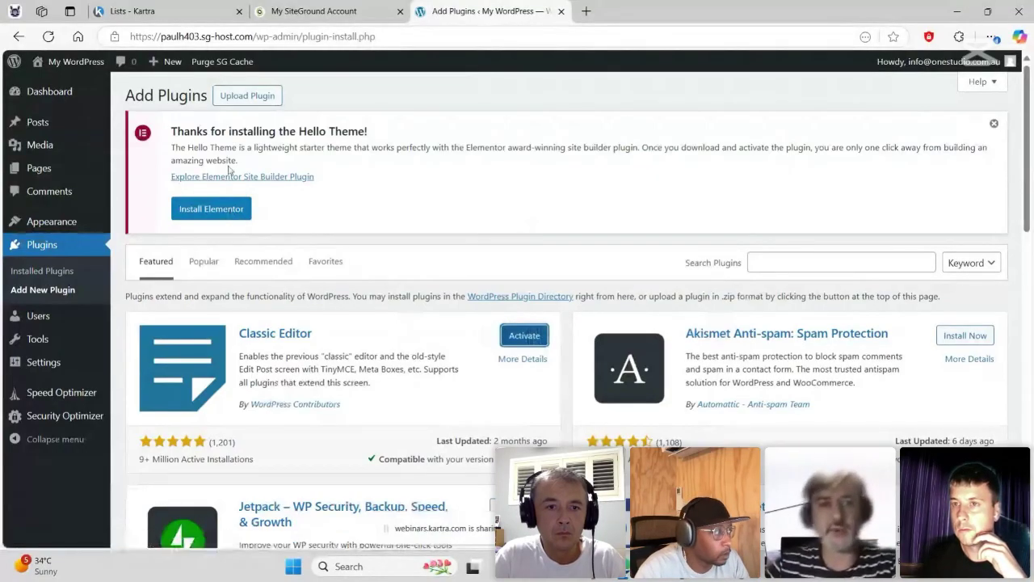
- Install and activate the Elementor website builder plugin, leaving its account onboarding without connecting an account
click(234, 208)
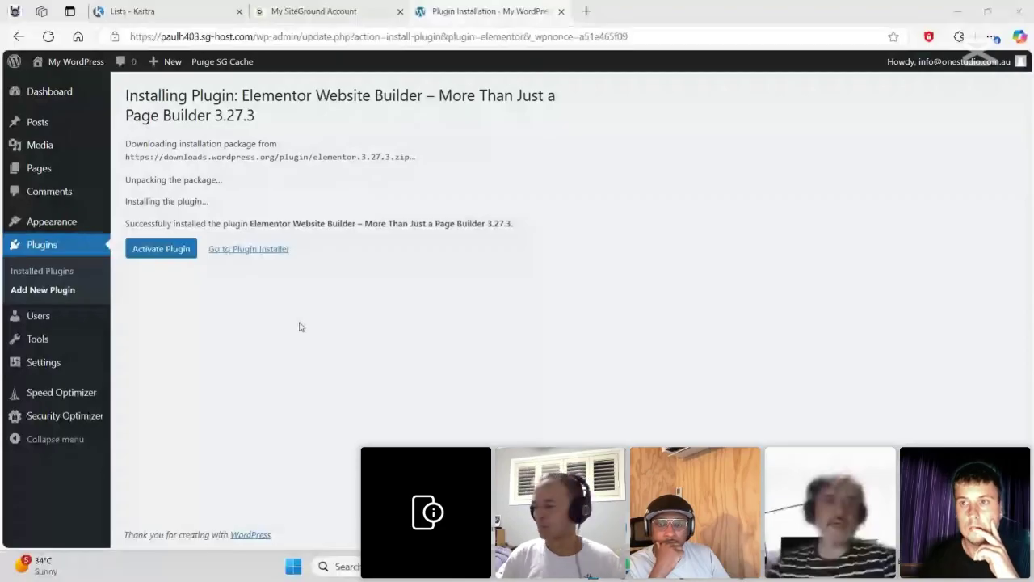
click(167, 251)
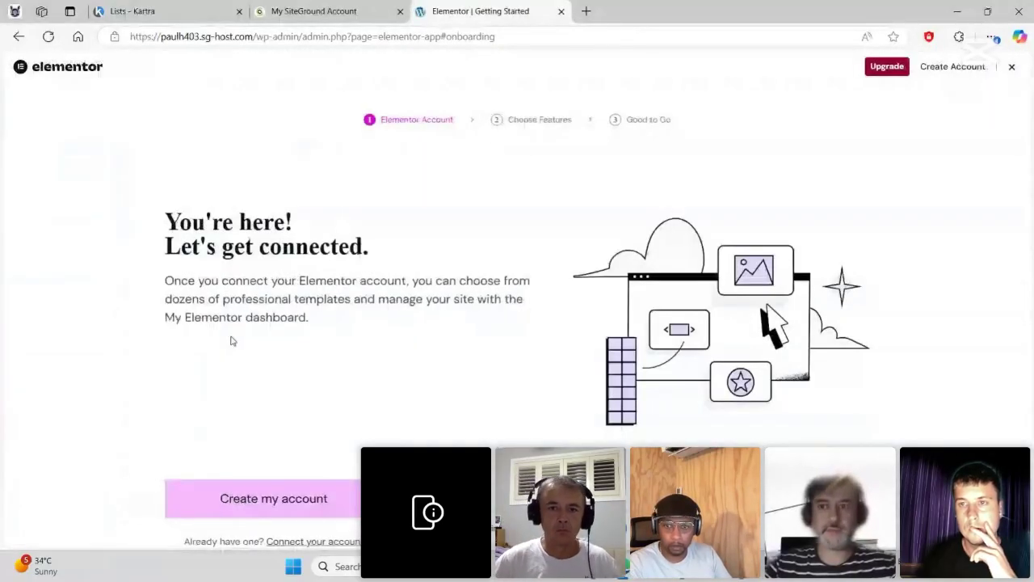
click(1011, 68)
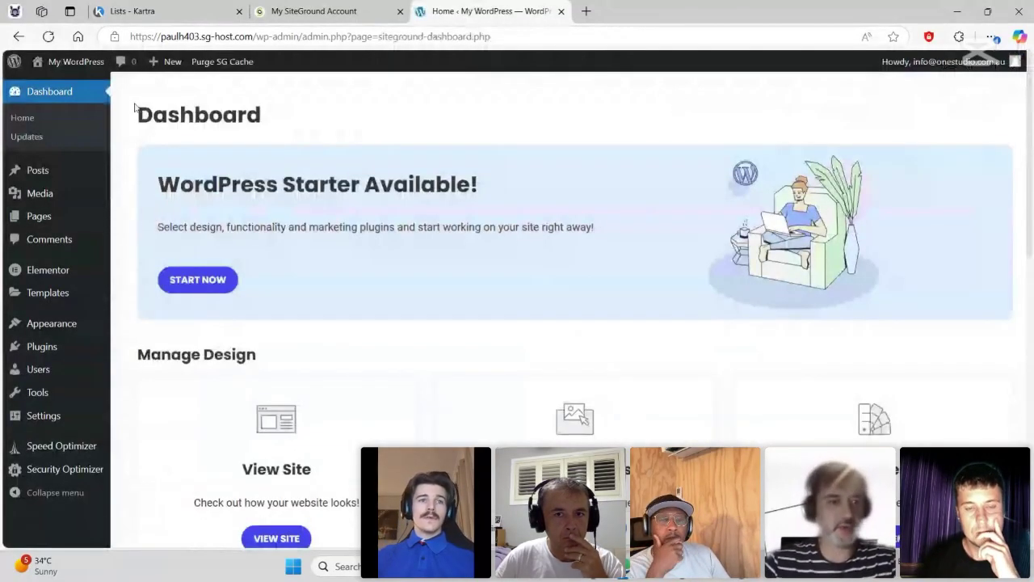
- View the site's public front page in a separate tab and return to the admin dashboard
right_click(76, 65)
click(122, 74)
click(602, 10)
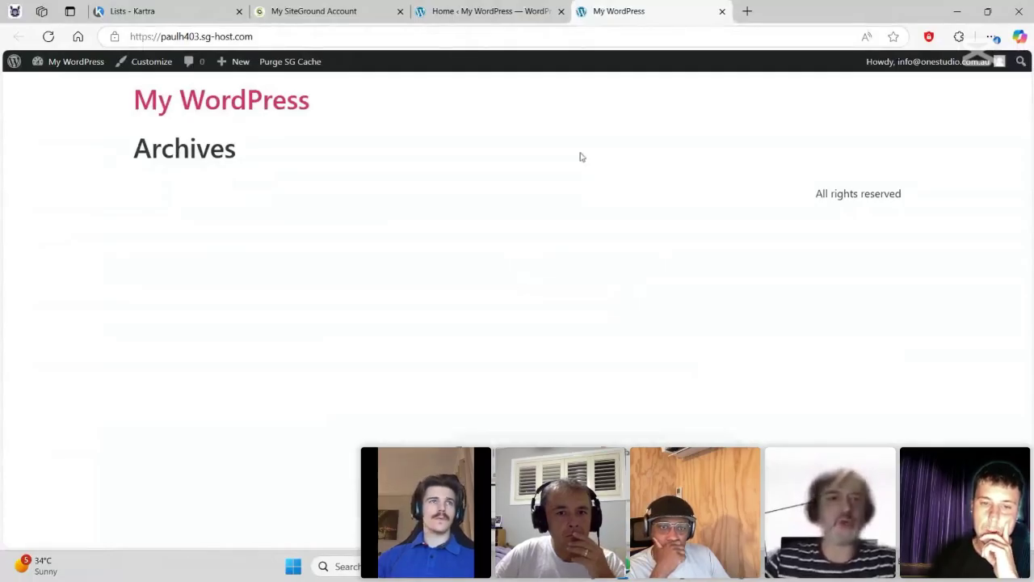
click(521, 10)
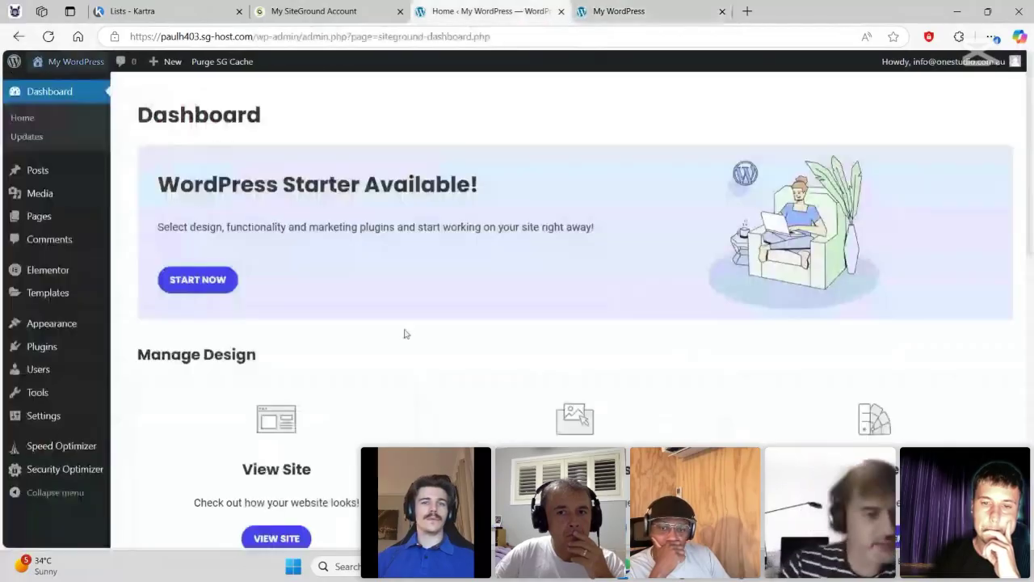
- Set the site title to "Paradise DJs" in the general settings
mouse_move(43, 415)
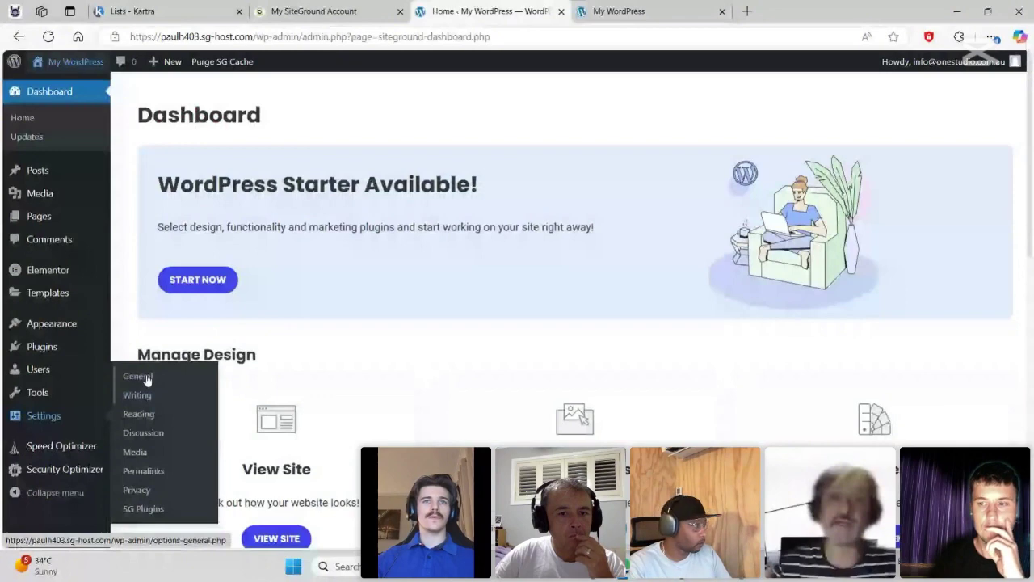
click(147, 379)
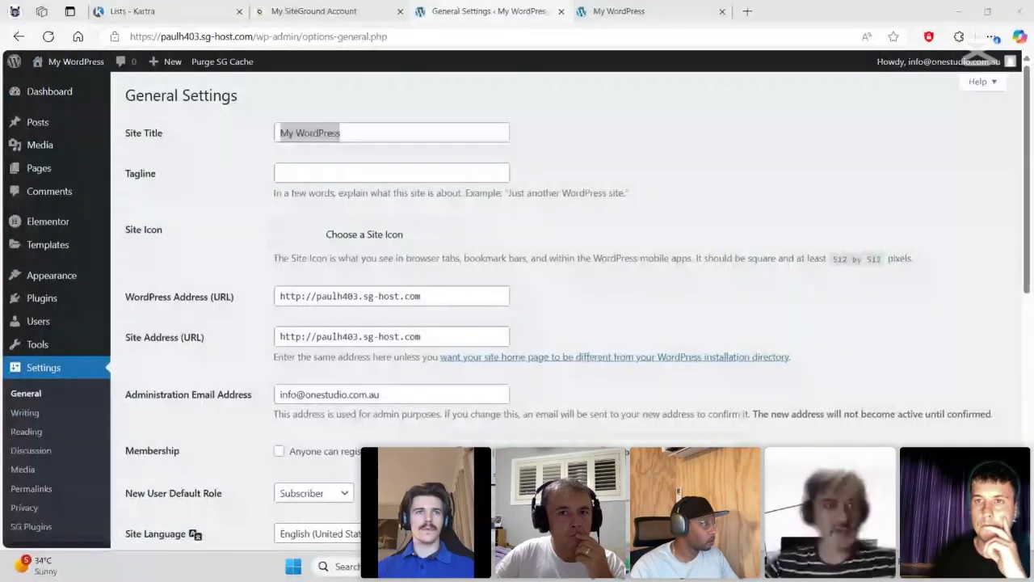
key(alt+Tab)
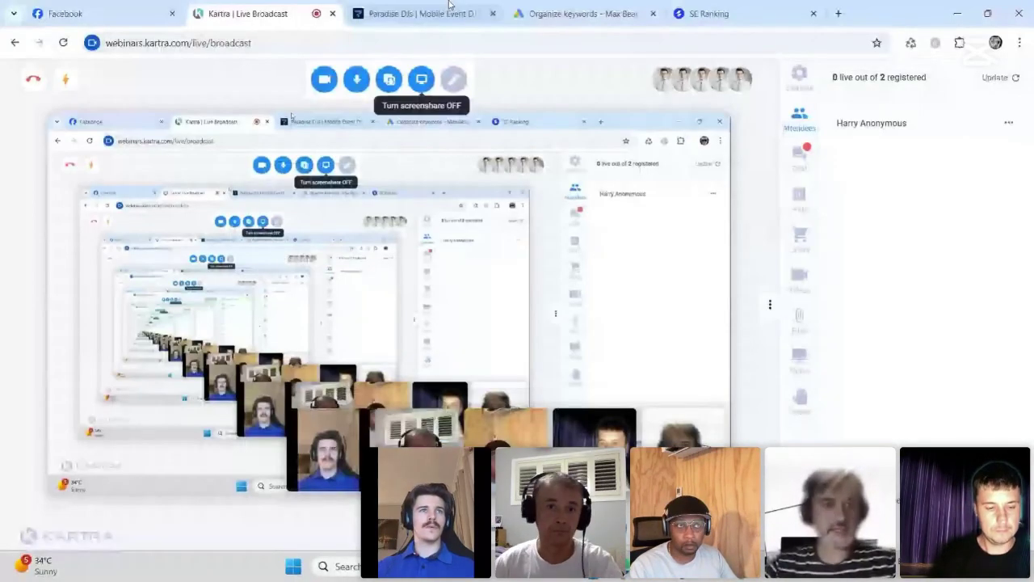
click(451, 6)
key(alt+Tab)
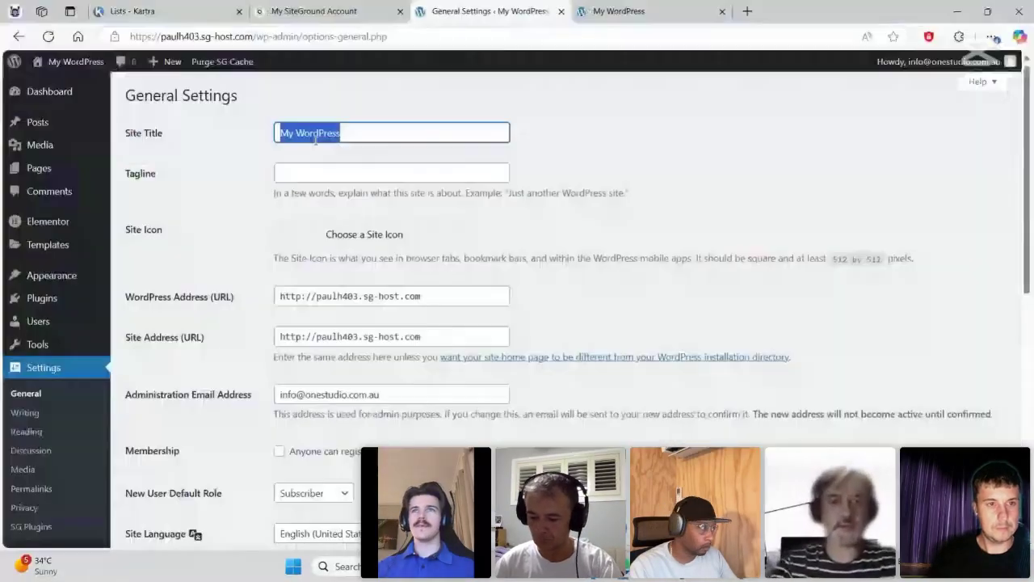
text(Par)
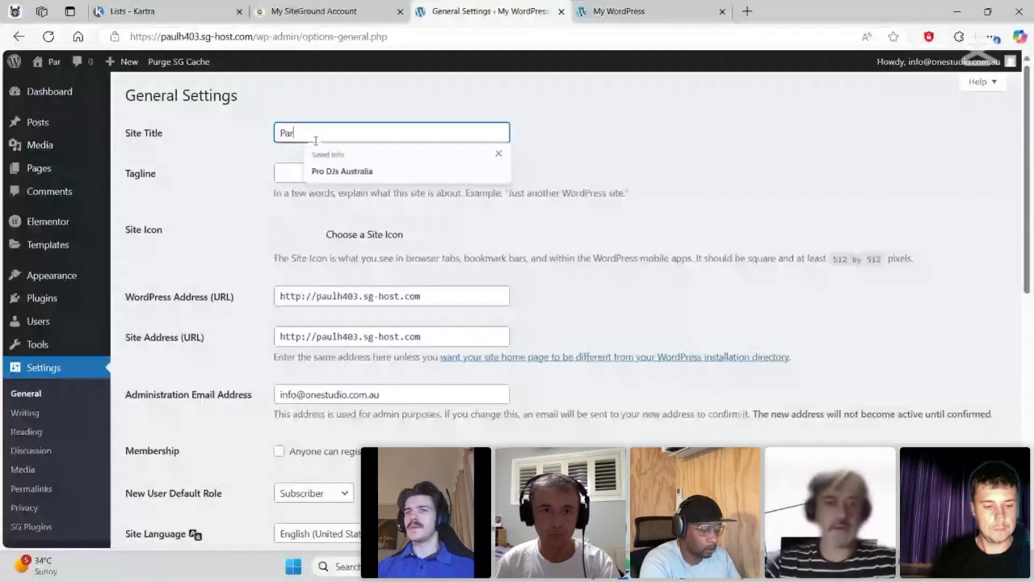
text(adise DJs)
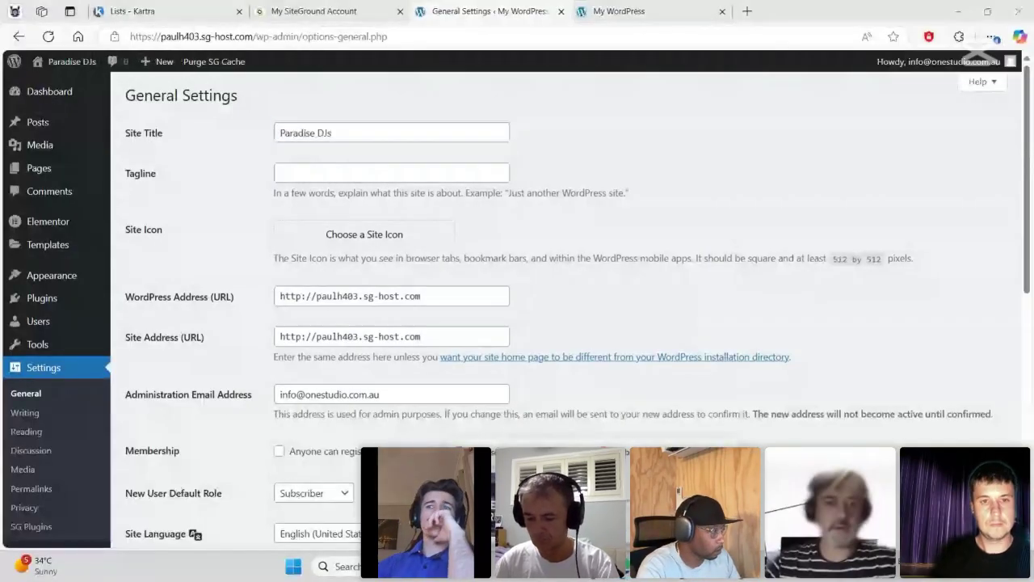
key(alt+Tab)
click(254, 10)
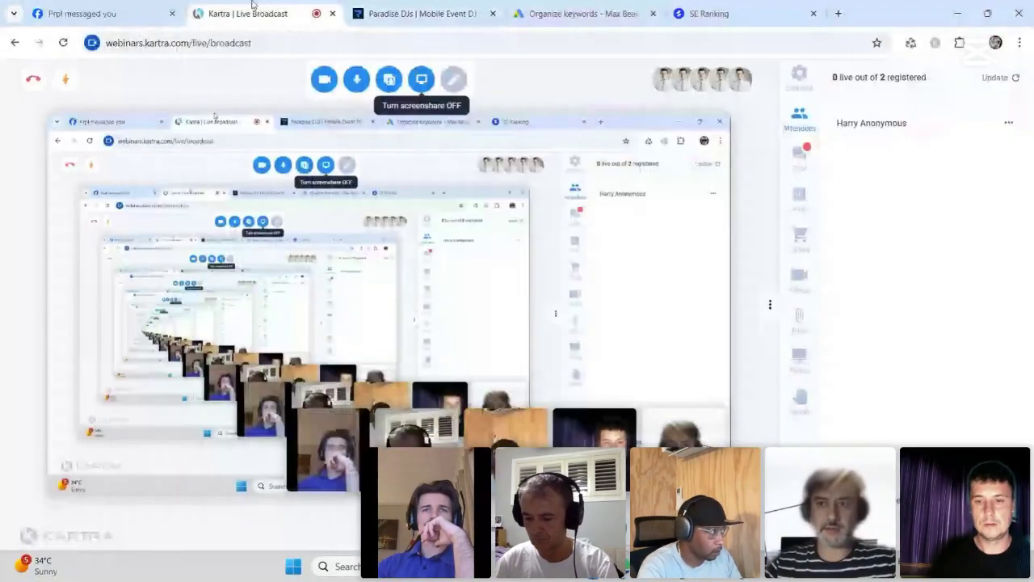
key(alt+Tab)
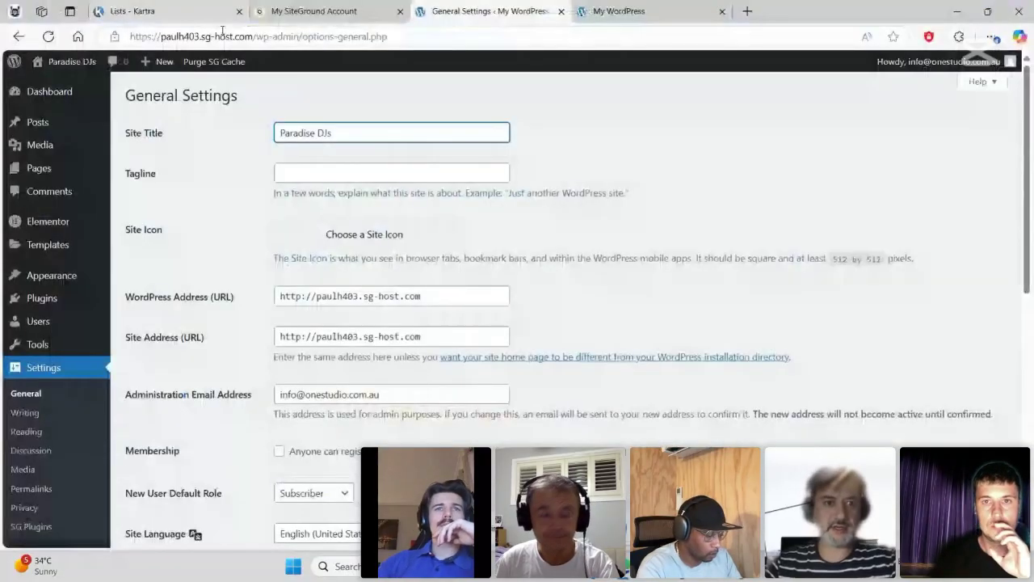
- Review the title, tagline, address, language and date fields in the general settings and save the changes
click(330, 172)
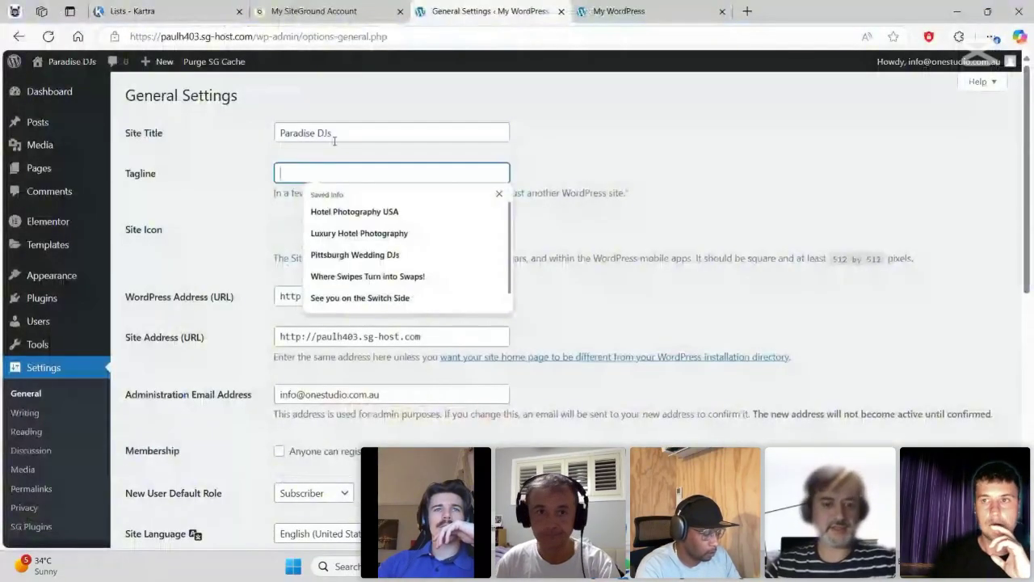
drag(333, 137, 276, 135)
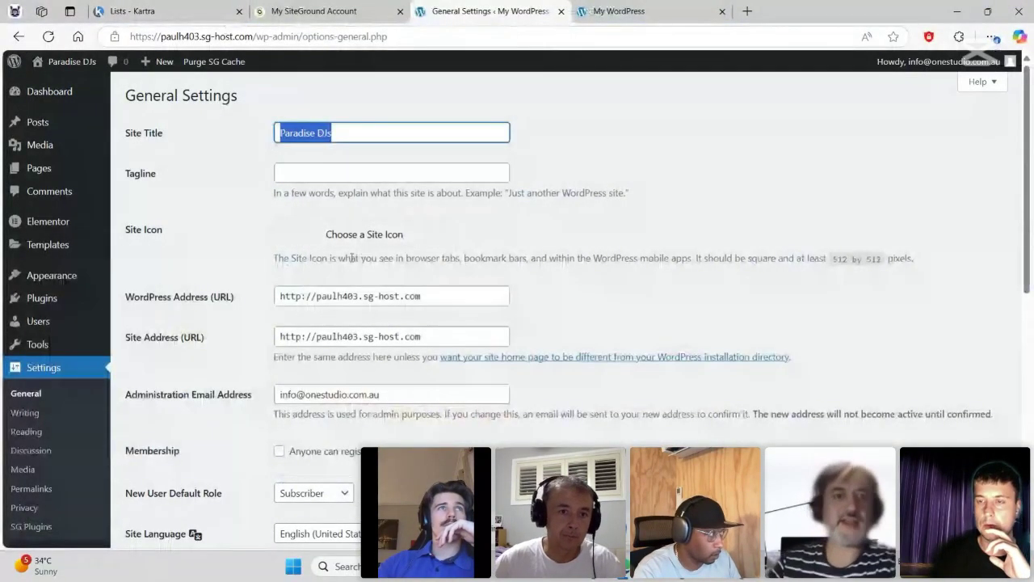
scroll(333, 289, down, 1)
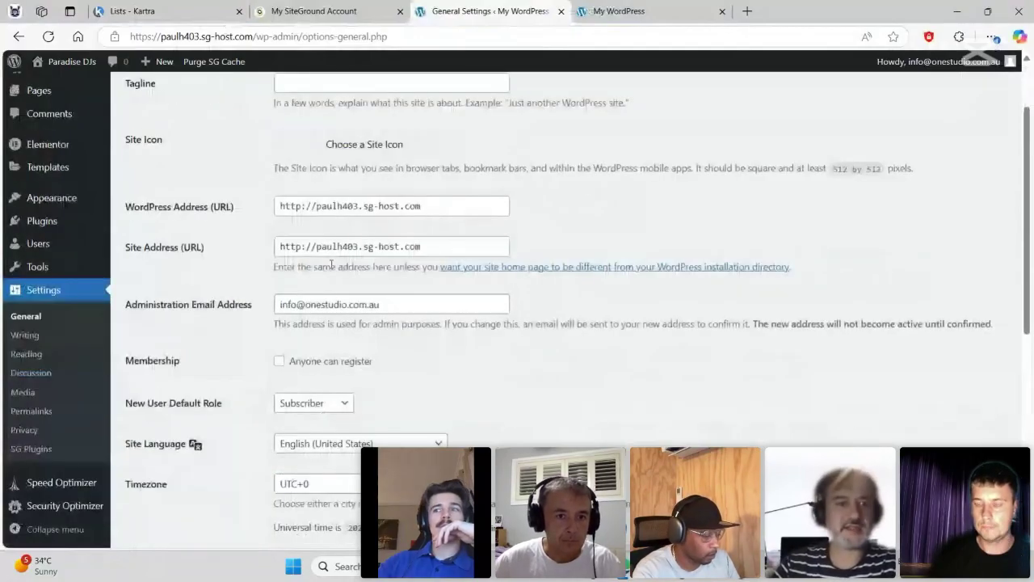
drag(423, 206, 233, 209)
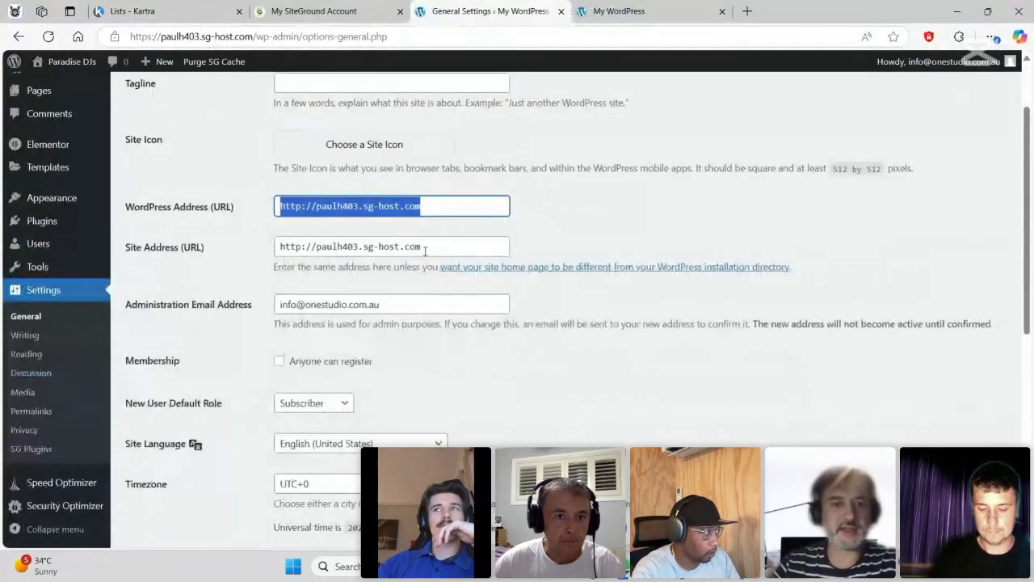
scroll(429, 301, down, 1)
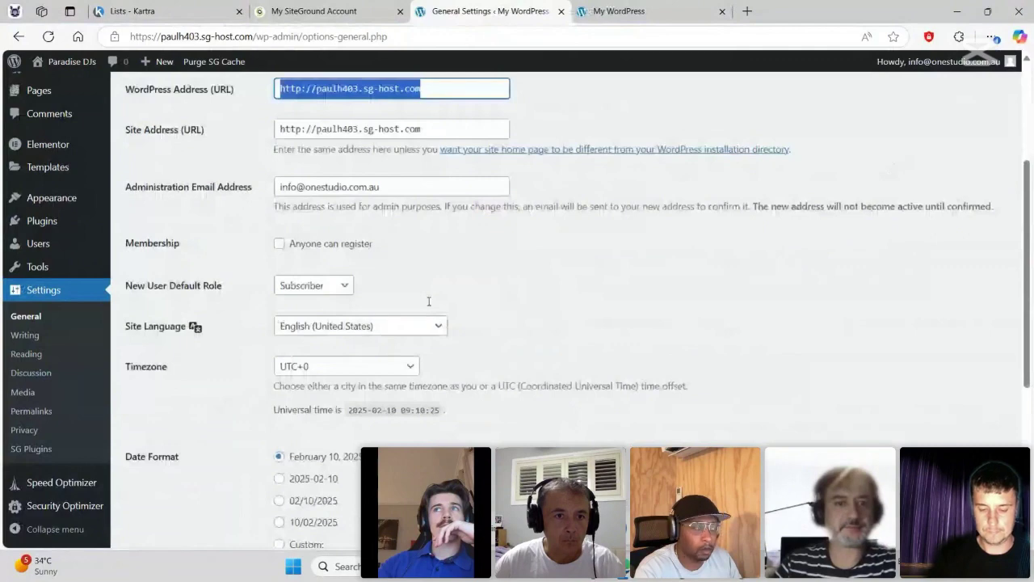
scroll(429, 301, down, 1)
scroll(429, 303, down, 1)
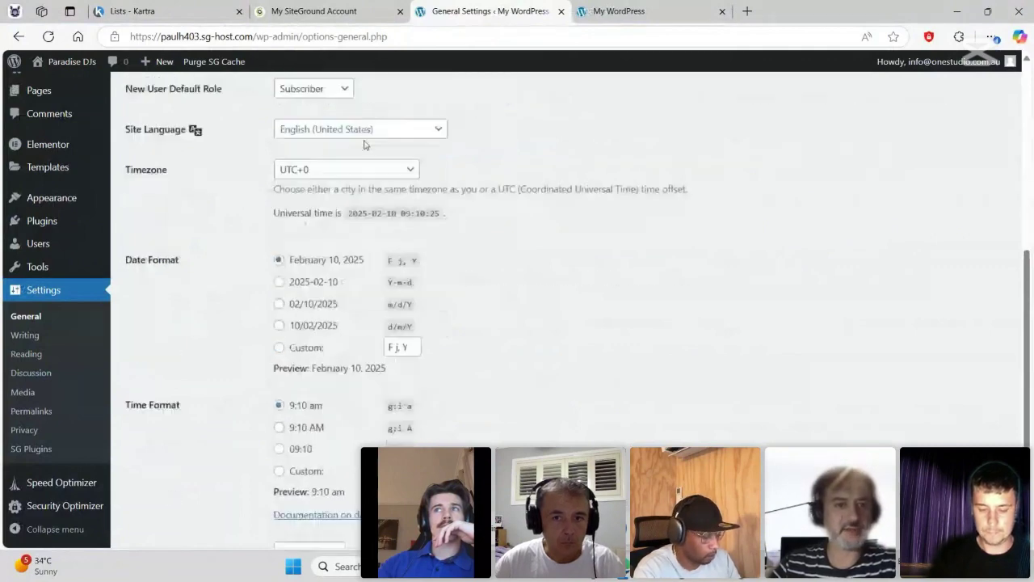
scroll(363, 144, down, 1)
click(159, 476)
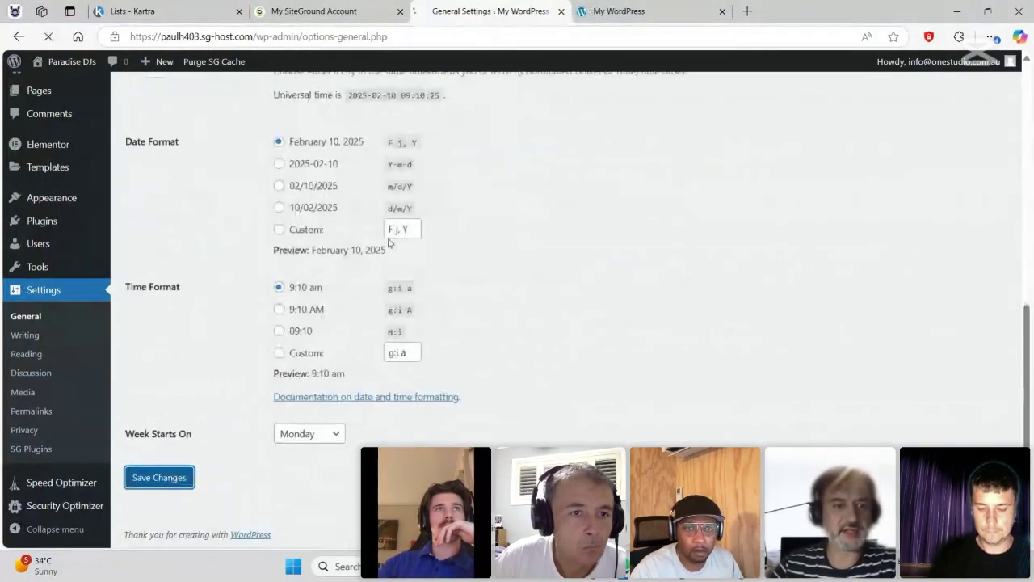
- Check the saved general settings and open the site's permalink settings
scroll(392, 239, up, 2)
scroll(391, 240, up, 2)
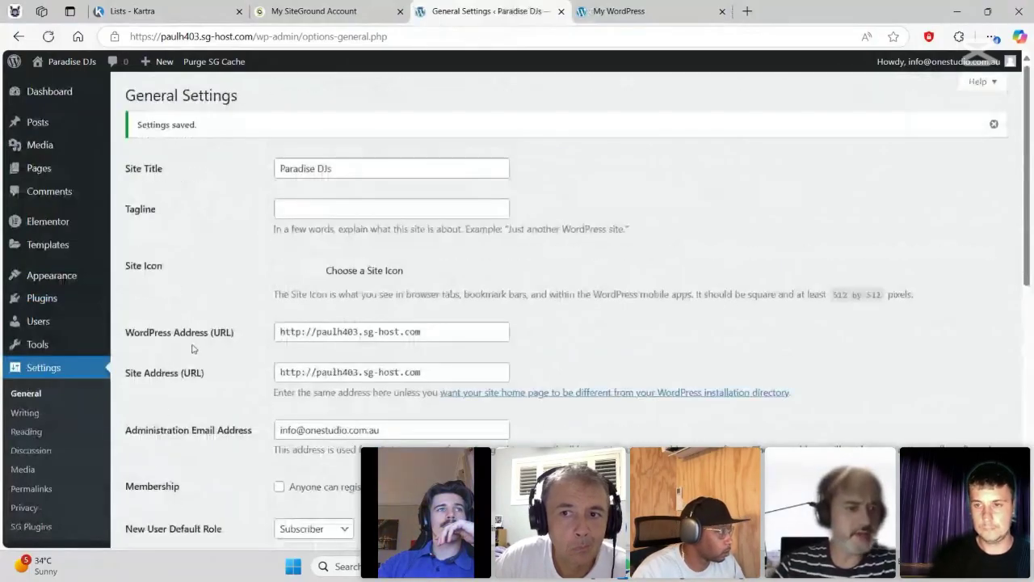
scroll(192, 349, down, 2)
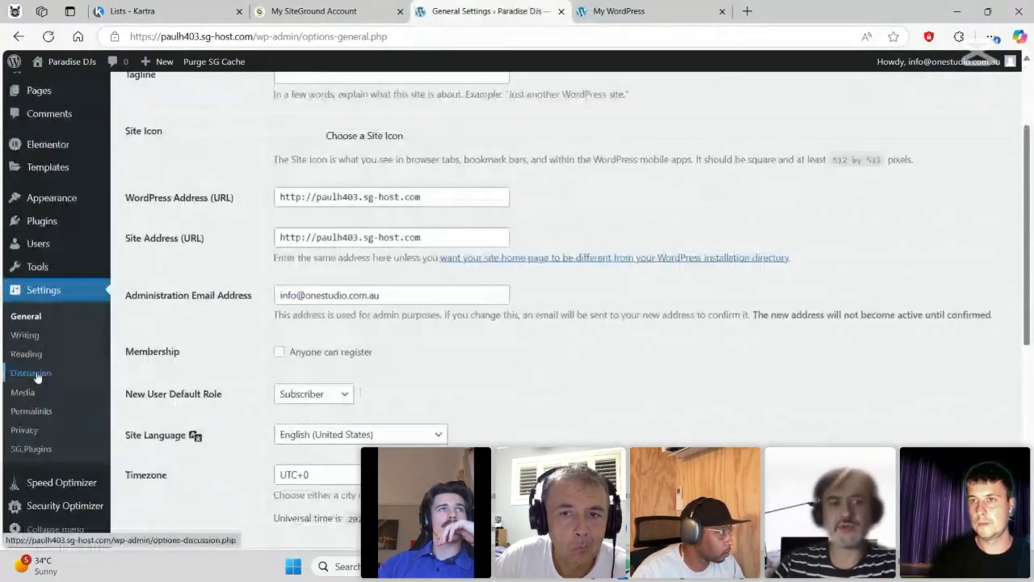
click(36, 412)
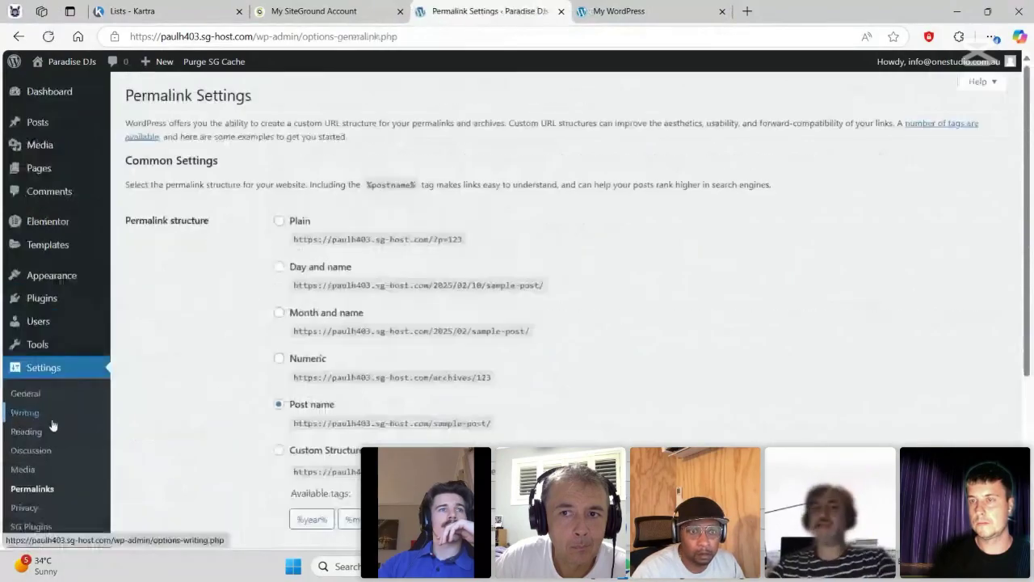
- Examine the permalink structure options, especially the Post name example URL, the available tags and the optional category and tag bases
scroll(379, 344, down, 2)
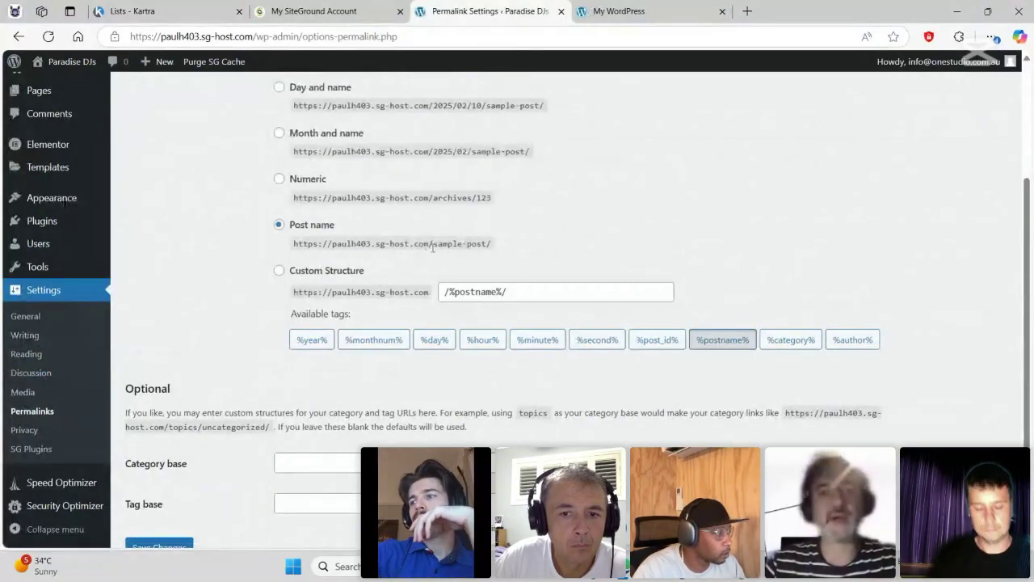
drag(427, 243, 489, 243)
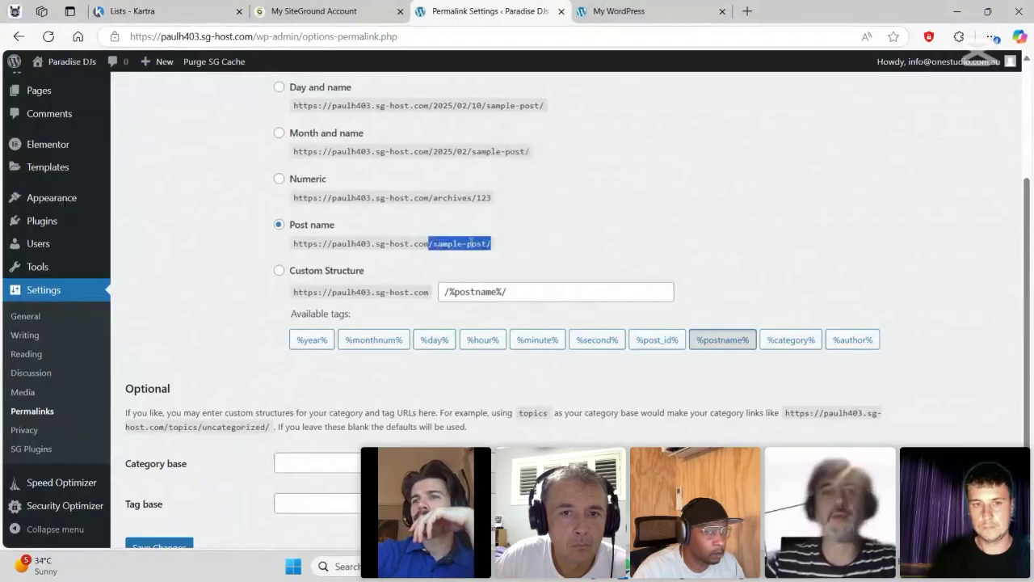
click(468, 243)
double_click(464, 244)
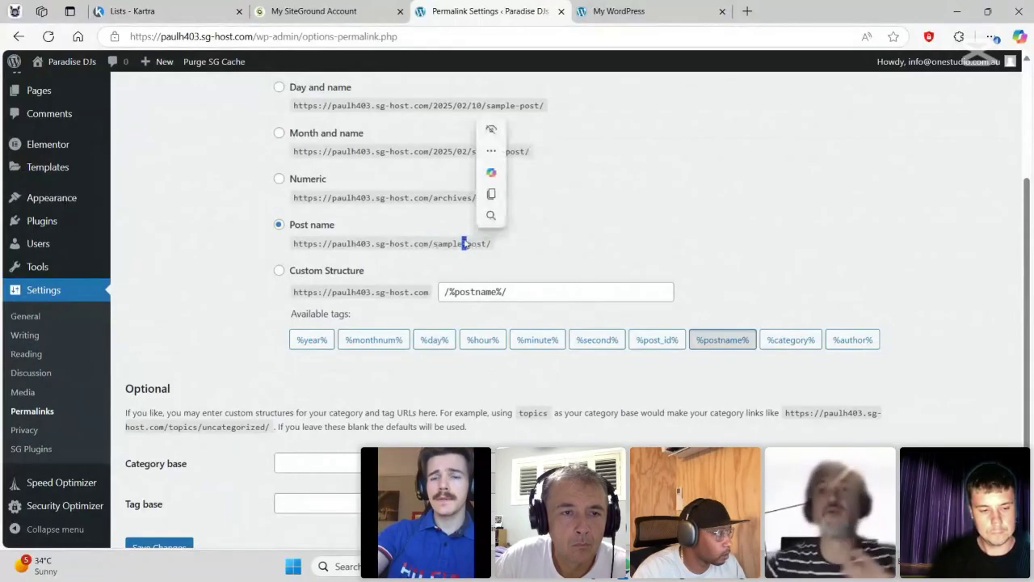
click(423, 270)
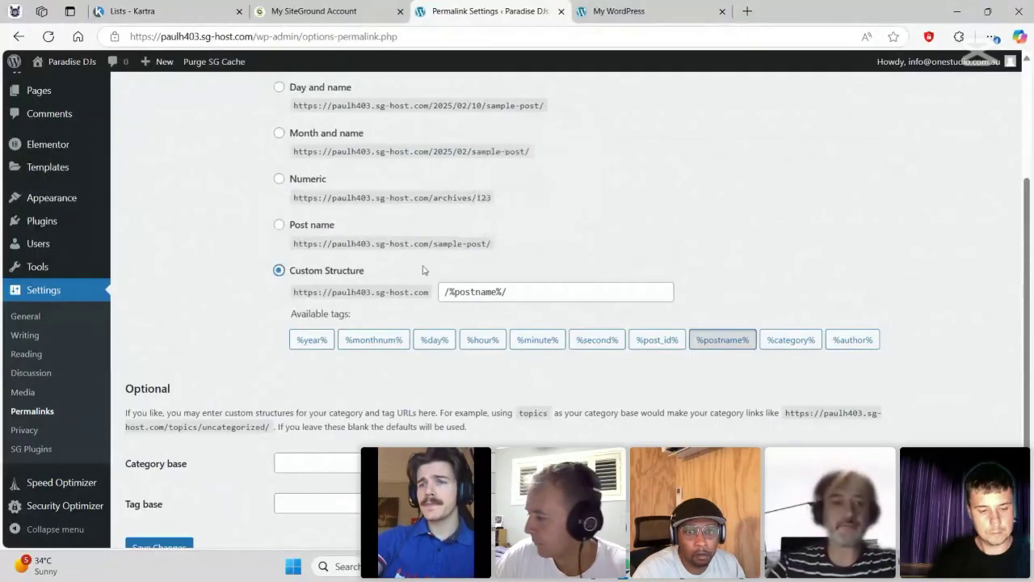
scroll(243, 314, down, 1)
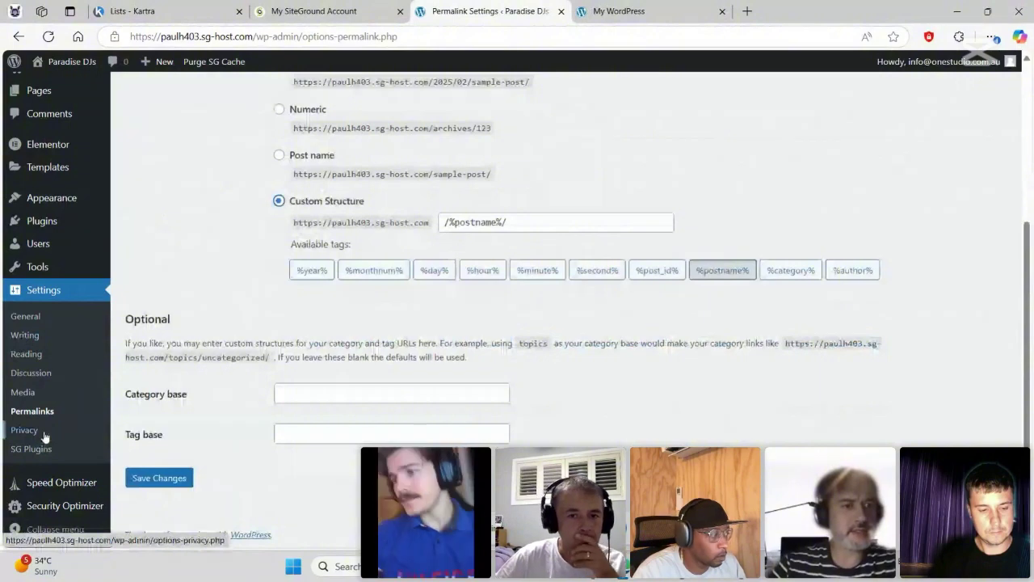
scroll(44, 436, up, 1)
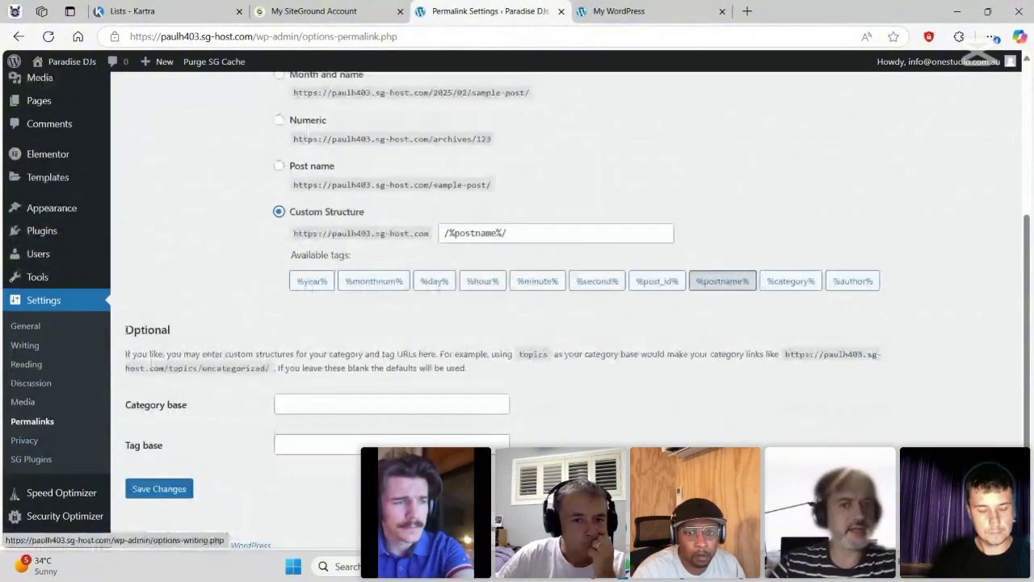
scroll(131, 328, up, 3)
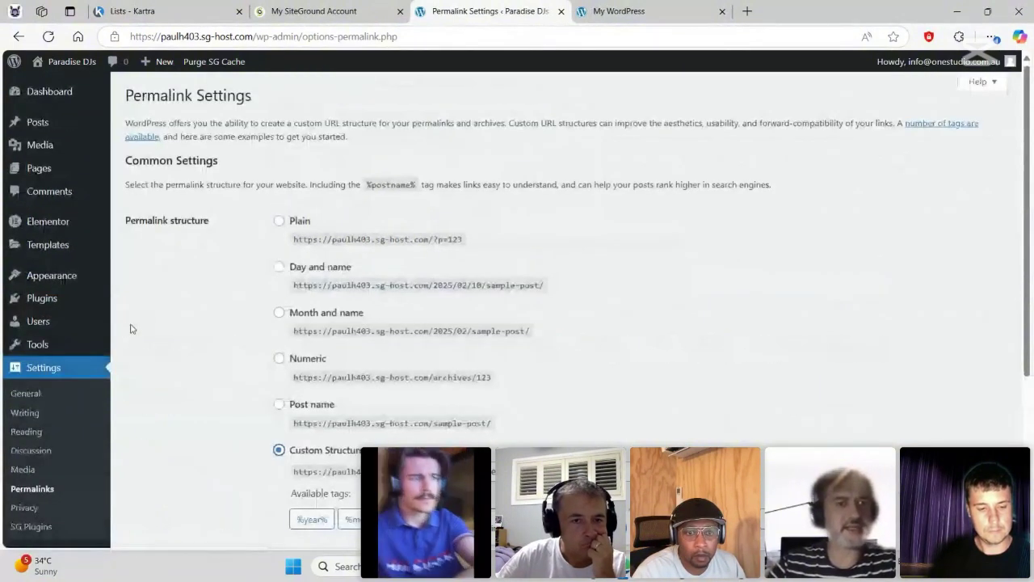
- Create a new page titled "Home" from the dashboard and publish it
click(70, 94)
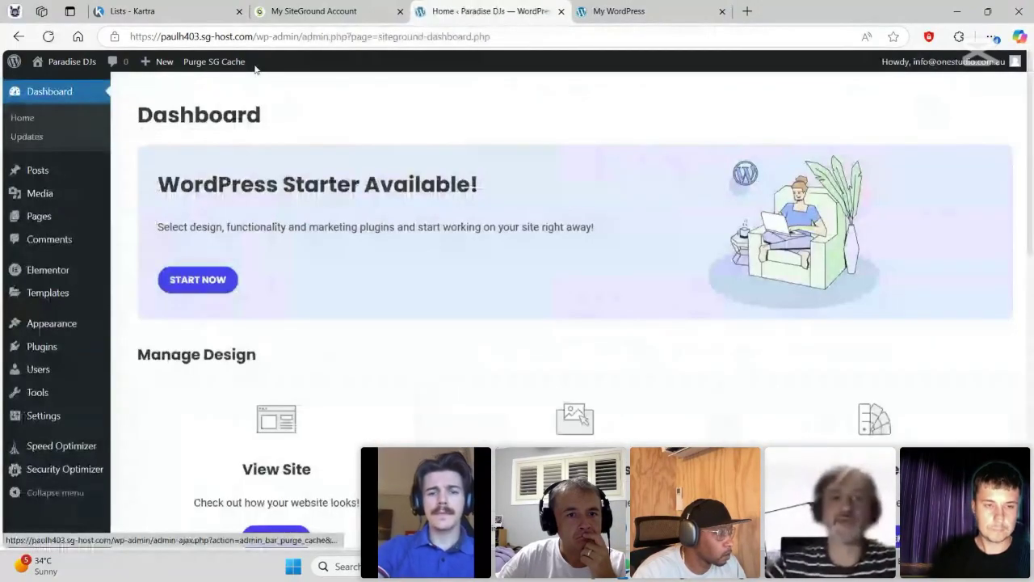
mouse_move(39, 215)
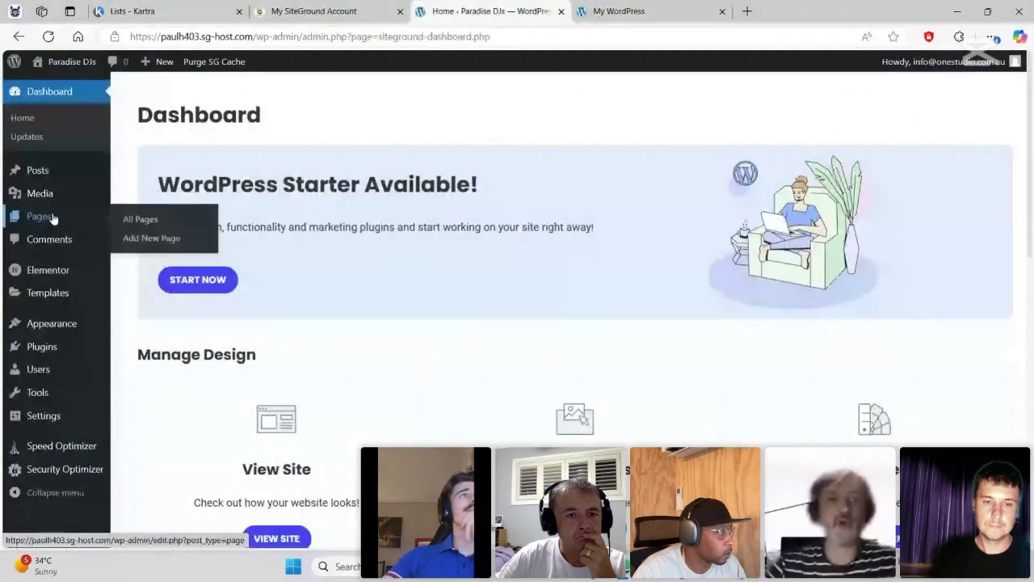
click(166, 244)
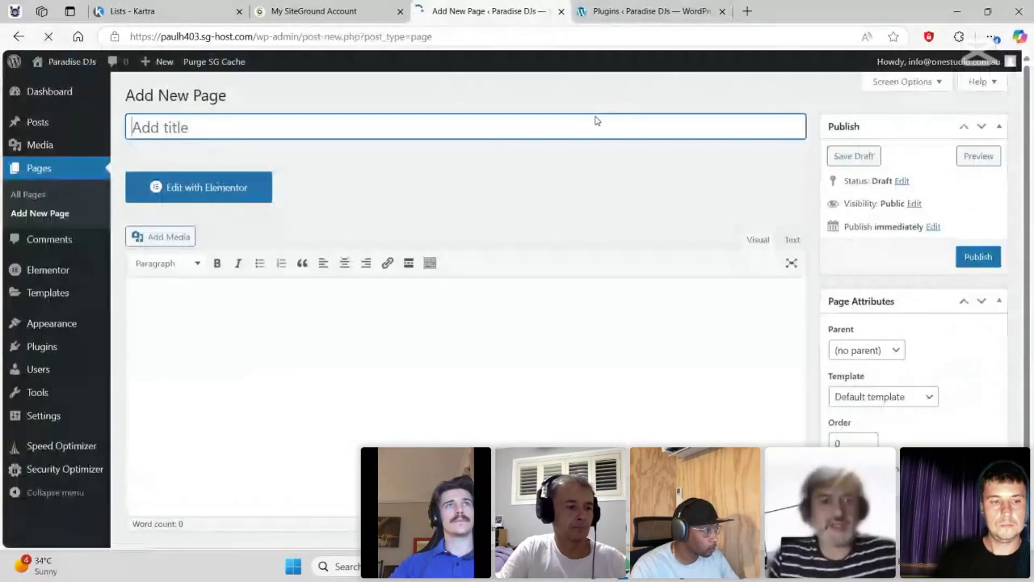
text(Home)
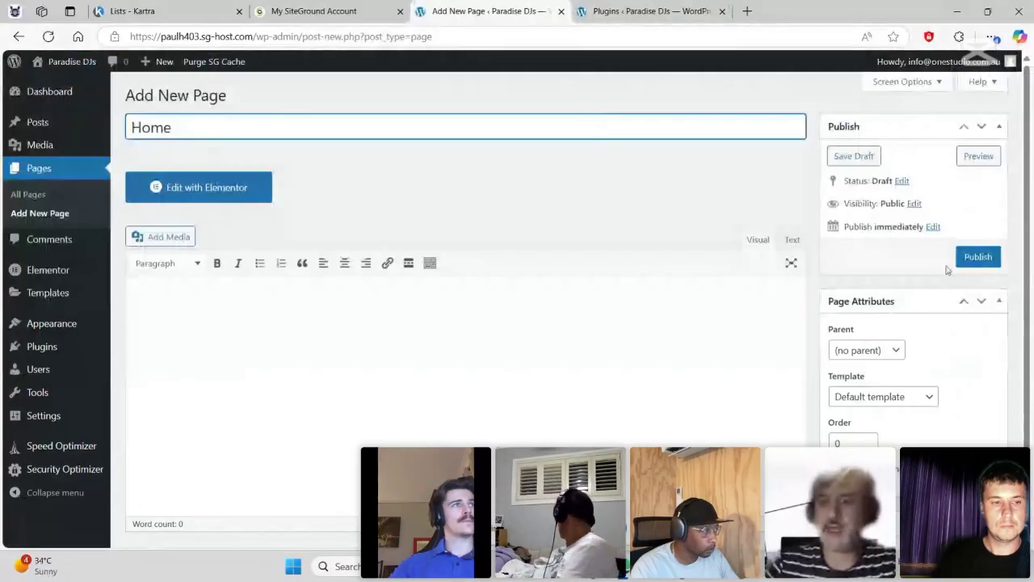
click(973, 263)
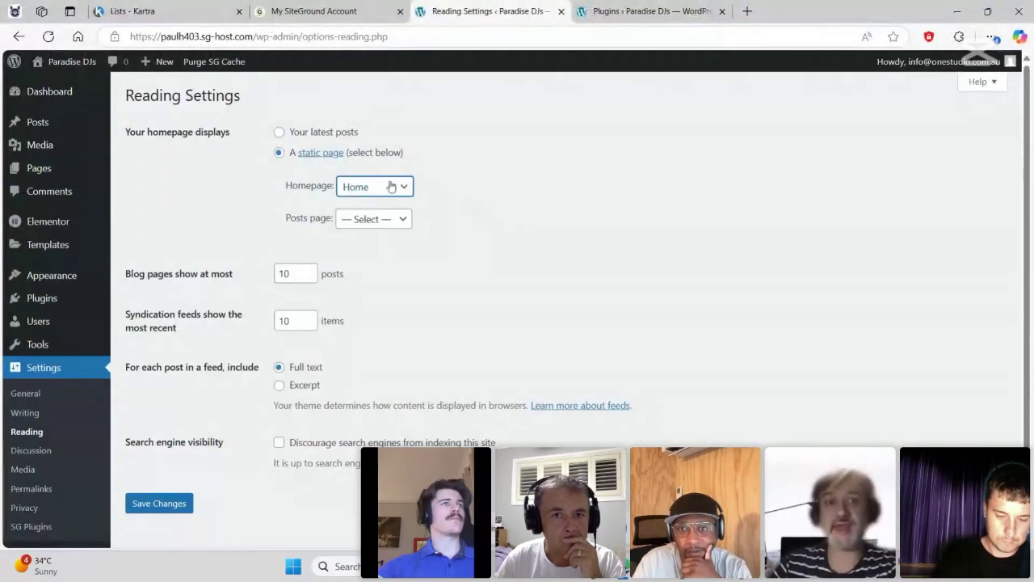
- Assign Blog as the posts page in the reading settings and save the changes
click(366, 218)
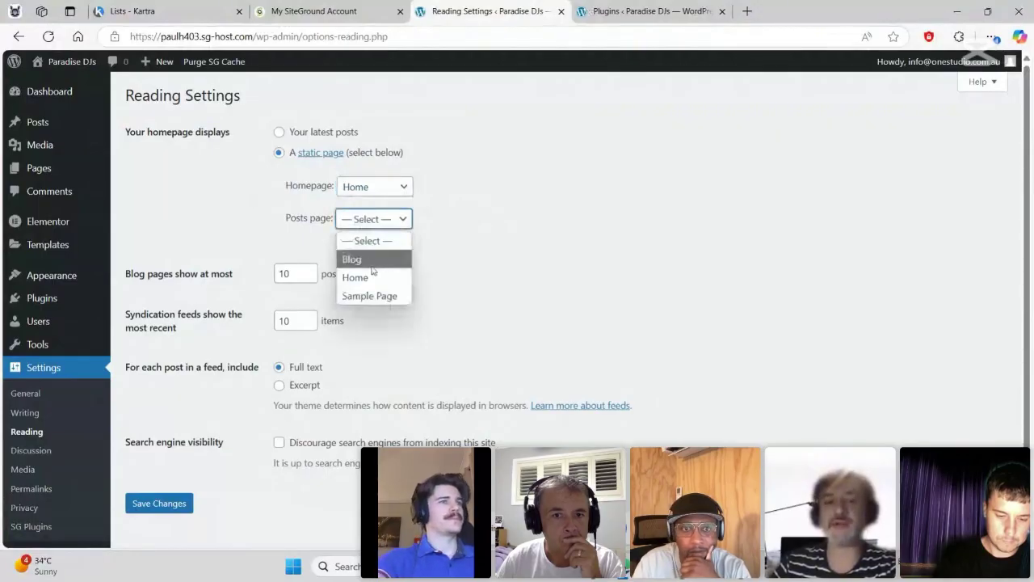
click(370, 259)
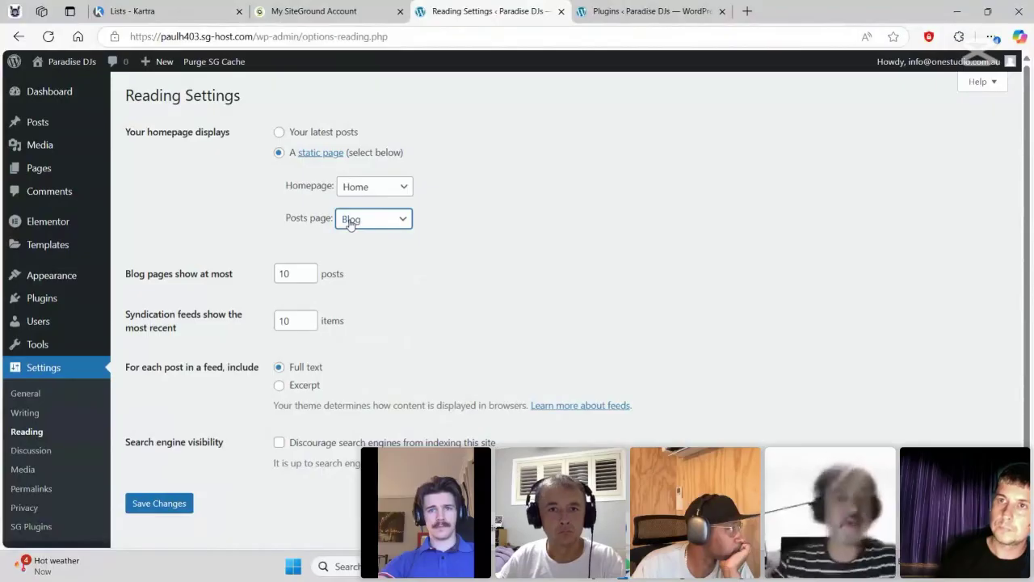
click(161, 508)
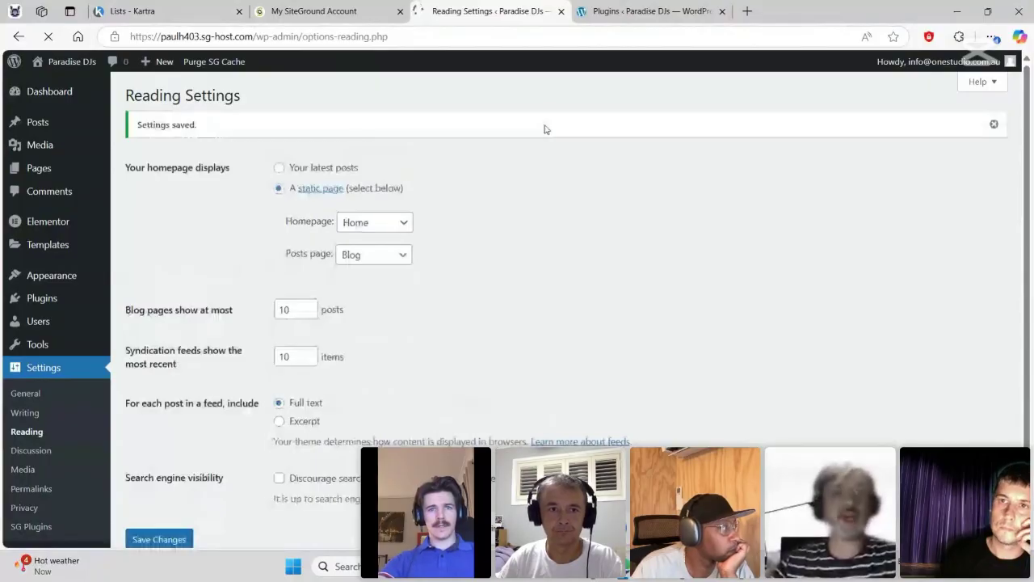
- View the site's front page in a separate tab and return to the reading settings
right_click(62, 86)
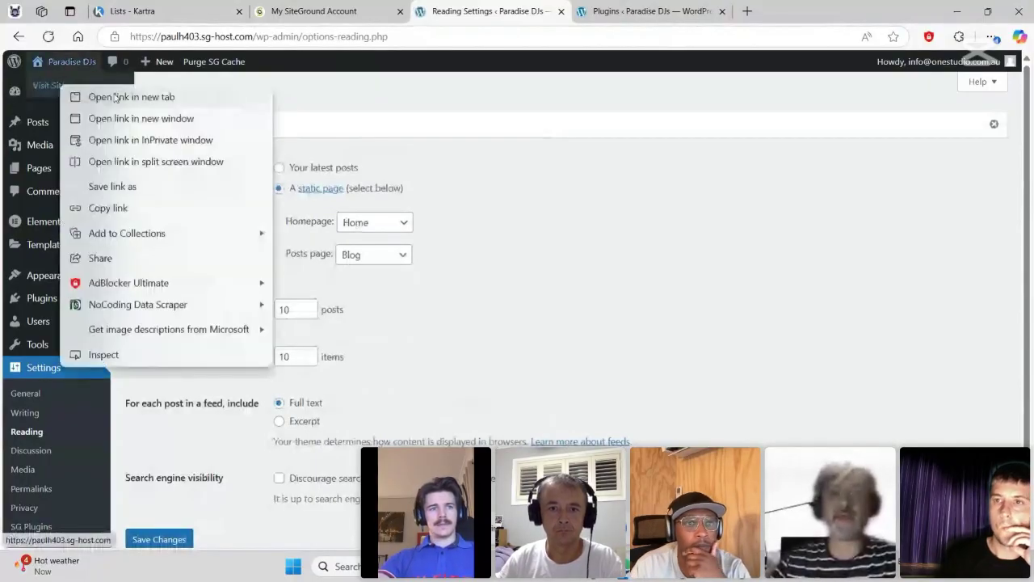
click(115, 97)
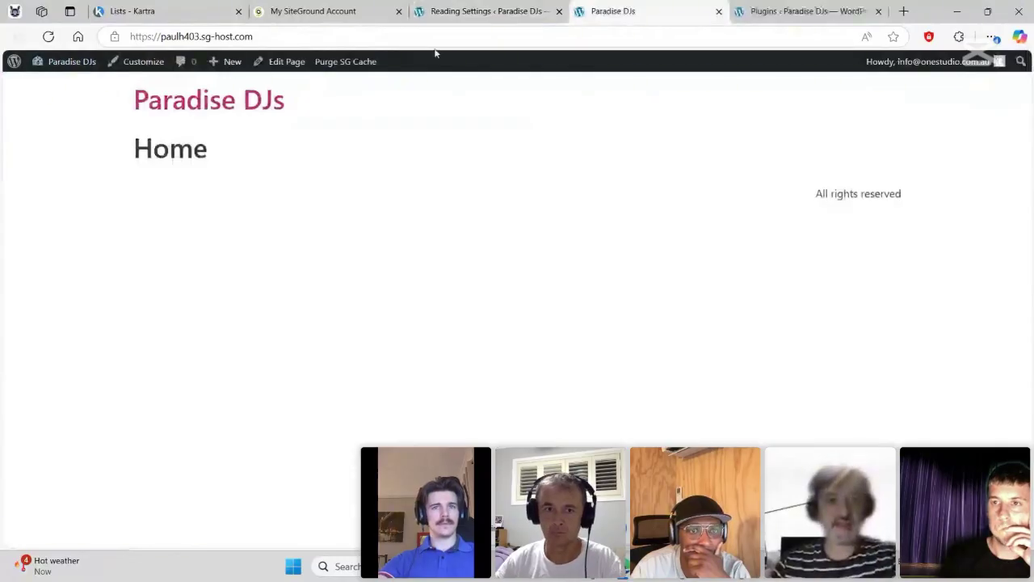
click(480, 12)
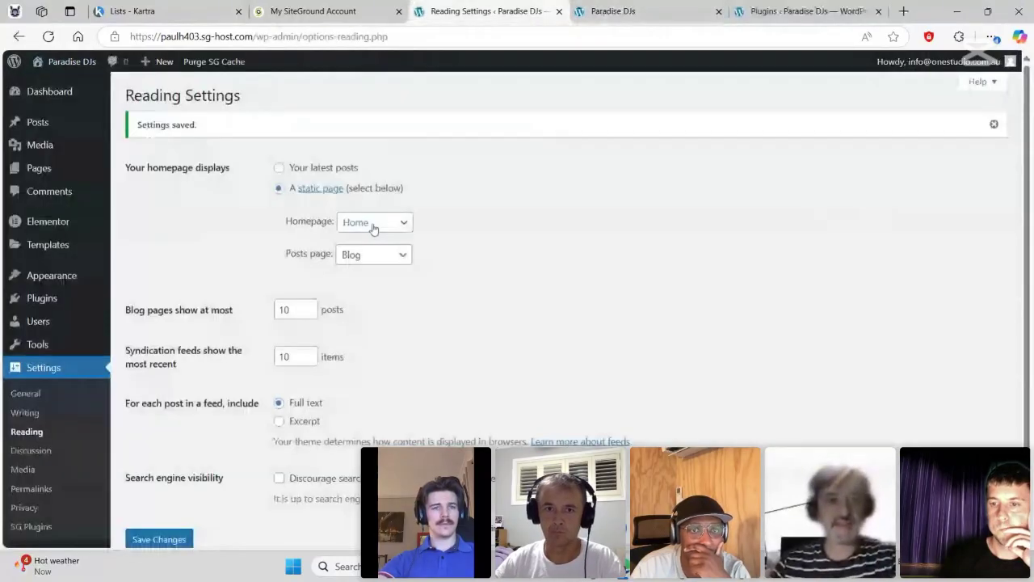
- Open the Home page from the pages list in the Elementor editor and dismiss the notification about AI features
click(46, 171)
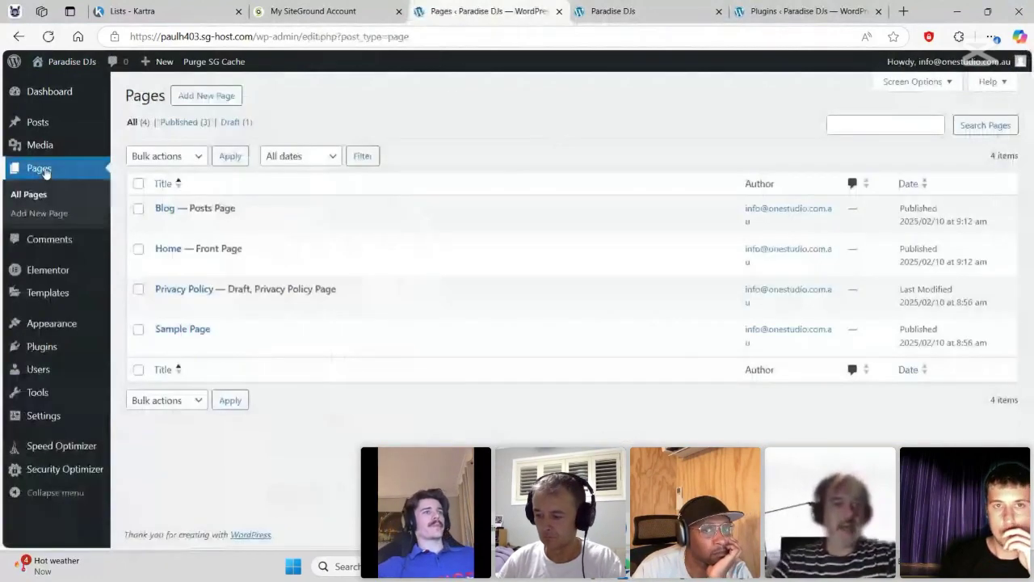
click(164, 266)
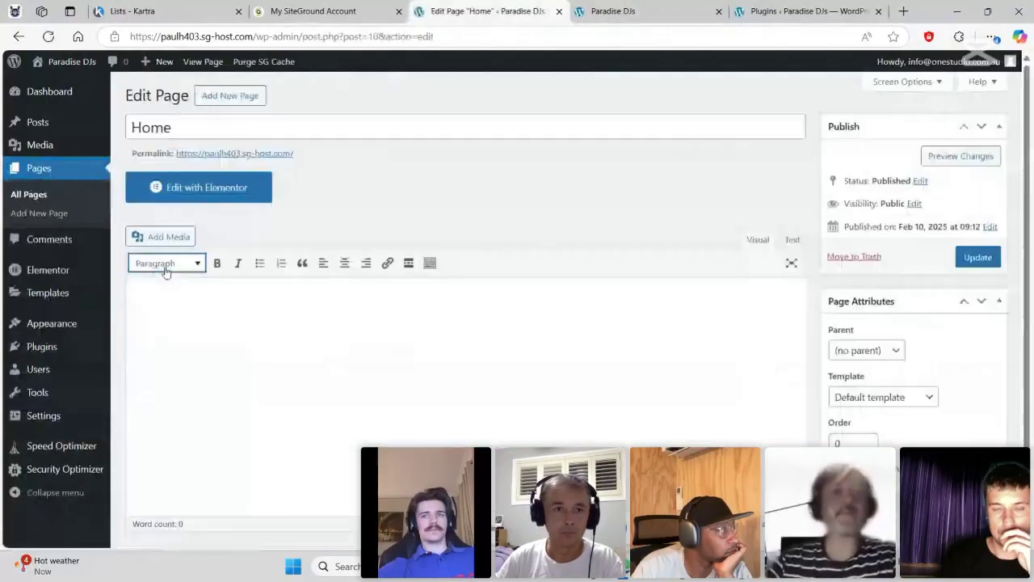
click(211, 191)
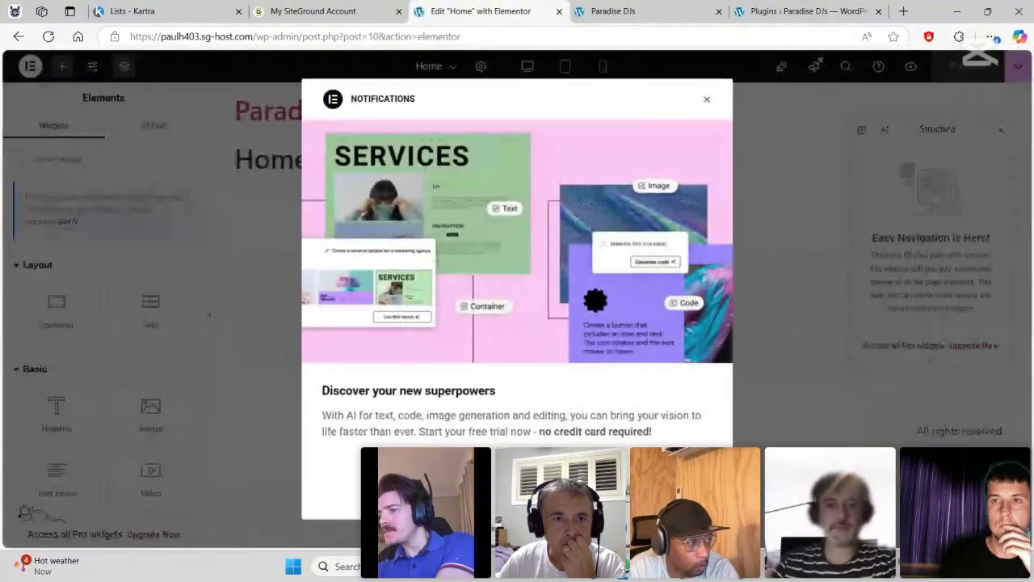
click(253, 277)
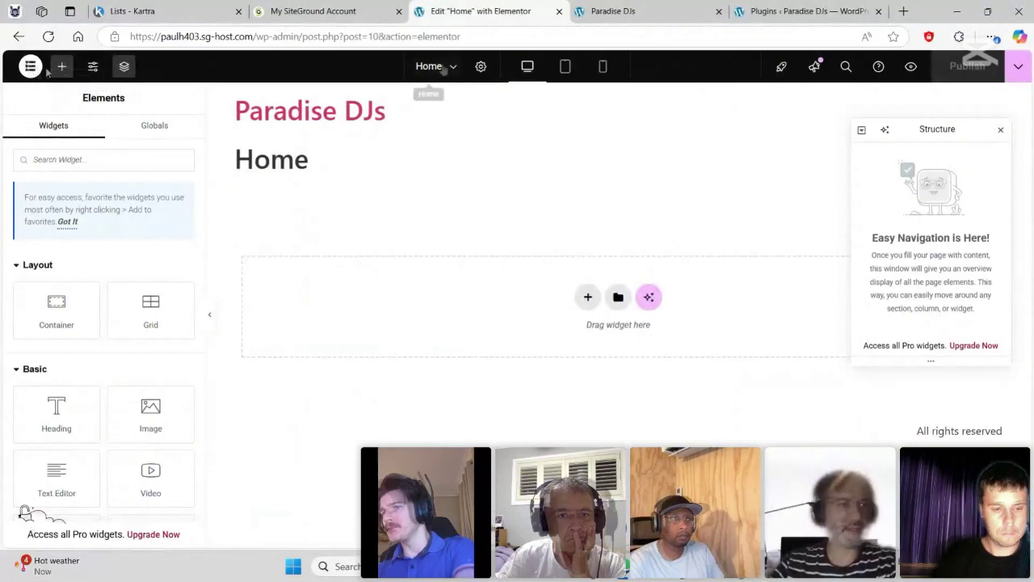
- Turn on Hide Title in the Home page's settings
click(481, 66)
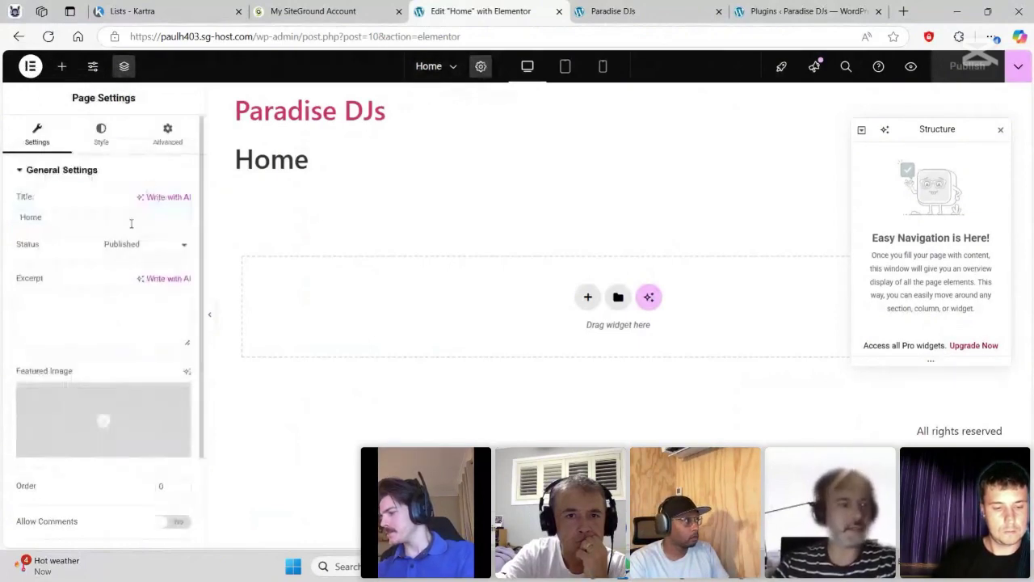
scroll(130, 234, down, 2)
scroll(128, 251, down, 1)
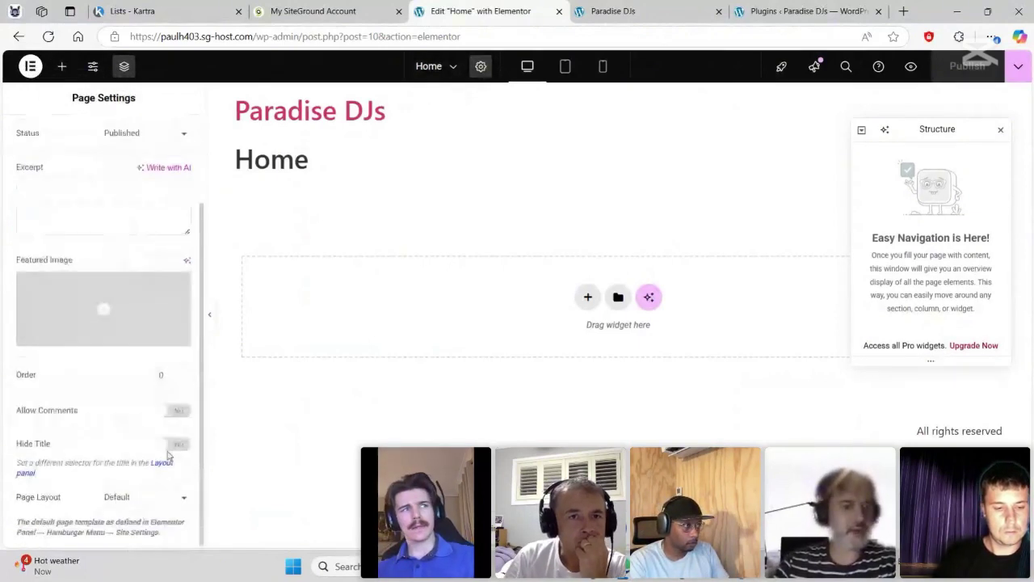
click(169, 444)
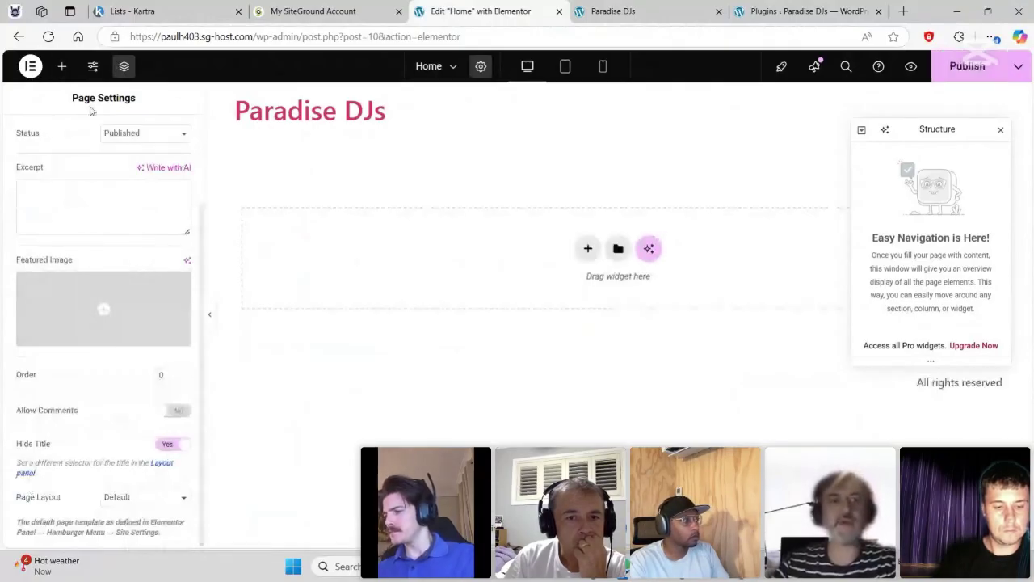
- Look through the available Elementor widgets in the Layout, Basic and Pro groups
click(63, 70)
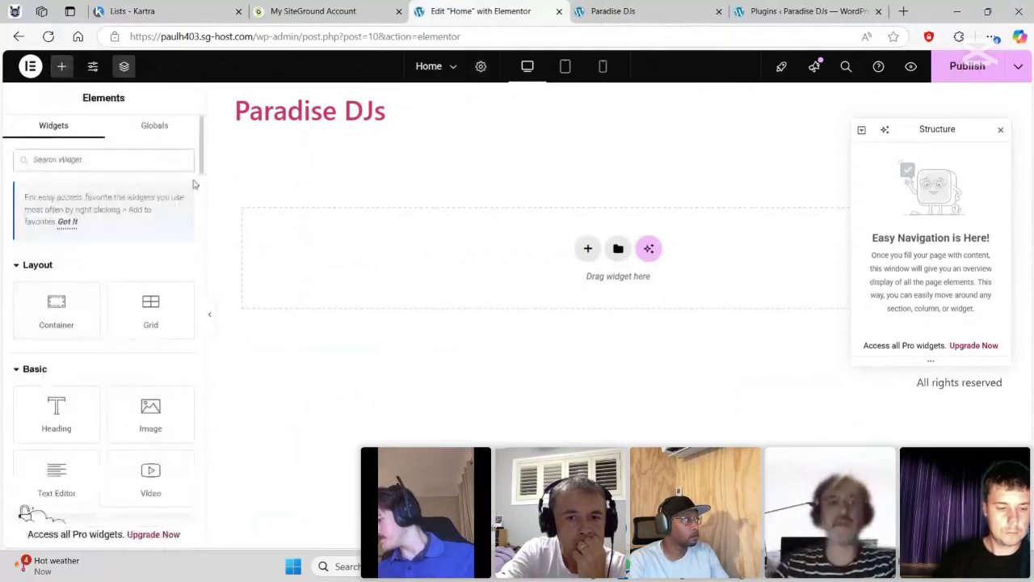
scroll(193, 184, down, 3)
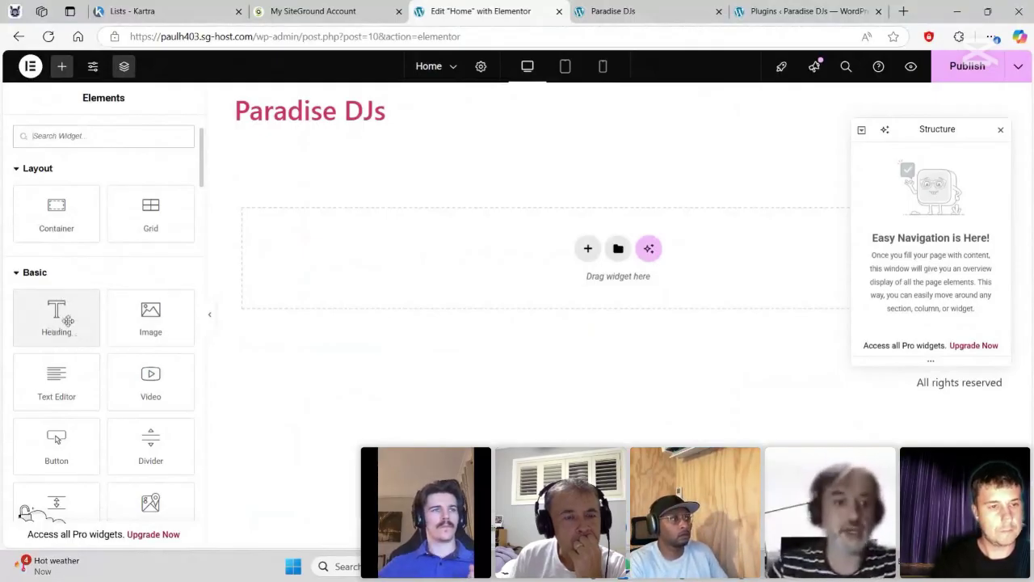
scroll(73, 331, down, 1)
scroll(147, 347, down, 1)
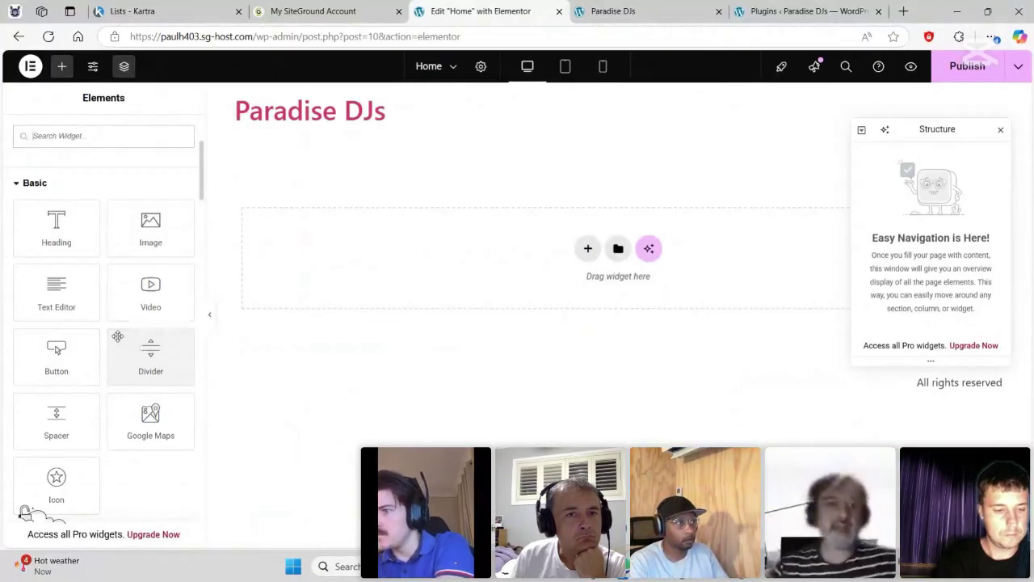
scroll(121, 275, down, 2)
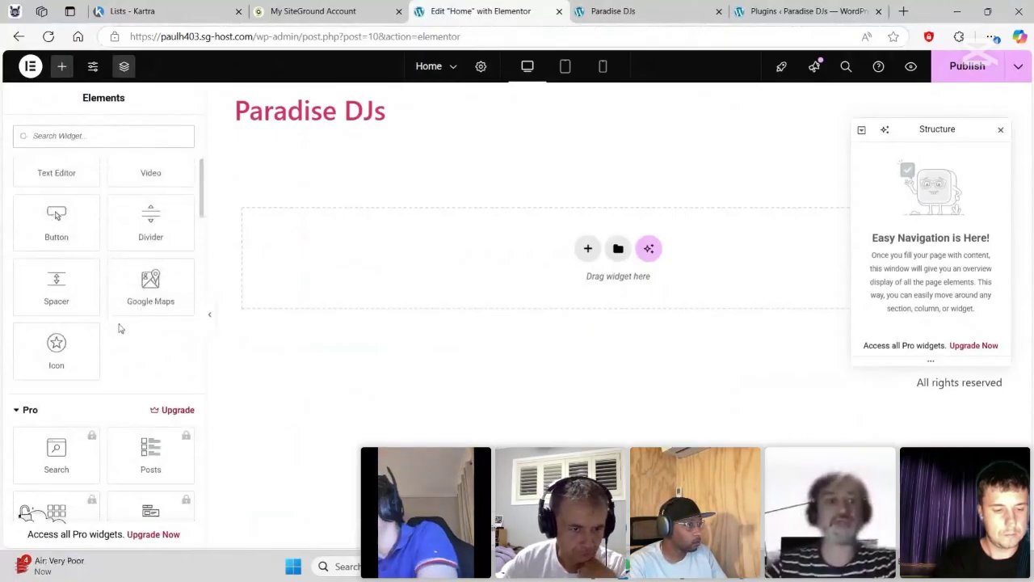
scroll(121, 332, down, 1)
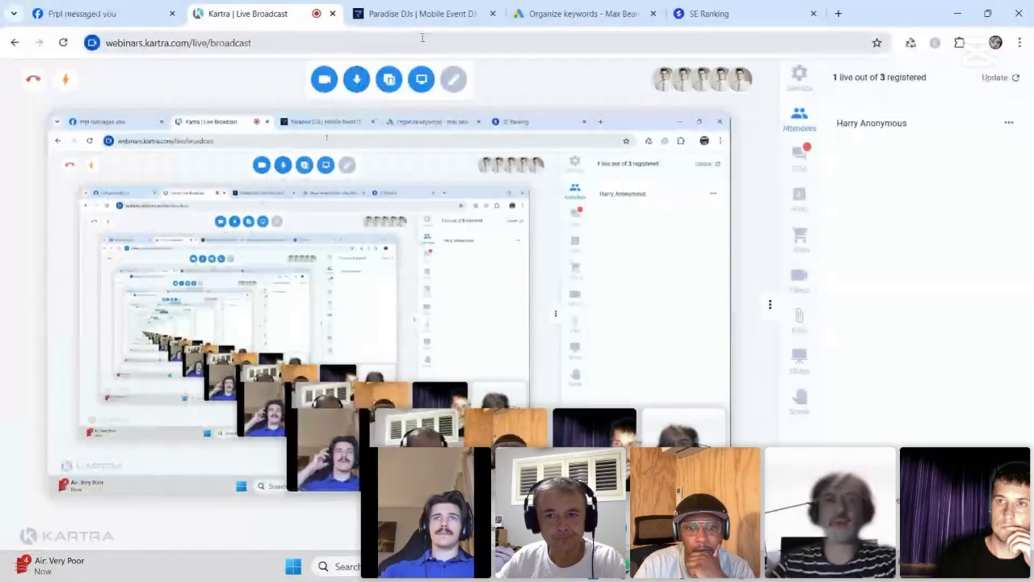
- View the existing Paradise DJs website in the other browser window and return to the Elementor editor
key(ctrl+Tab)
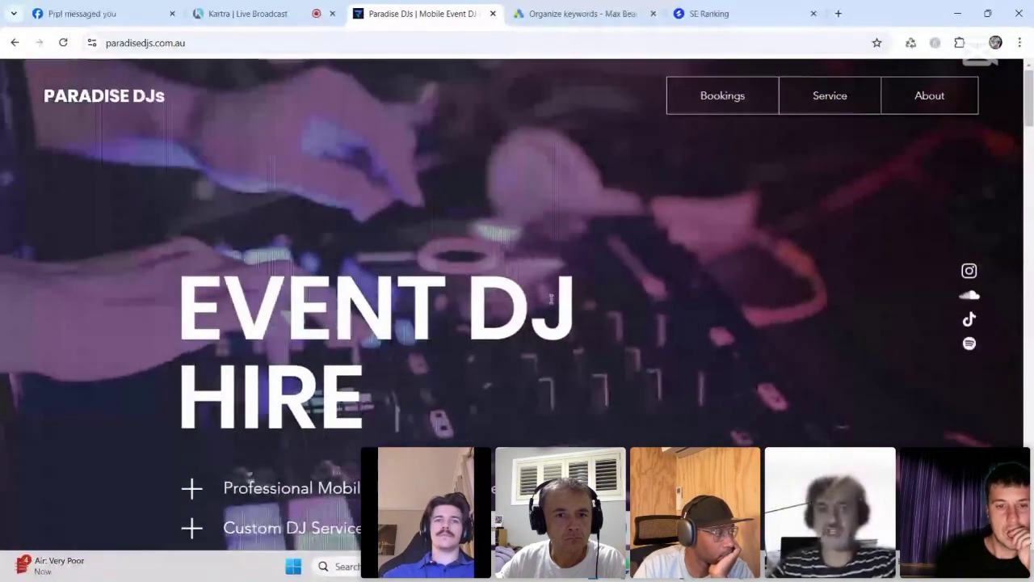
key(alt+Tab)
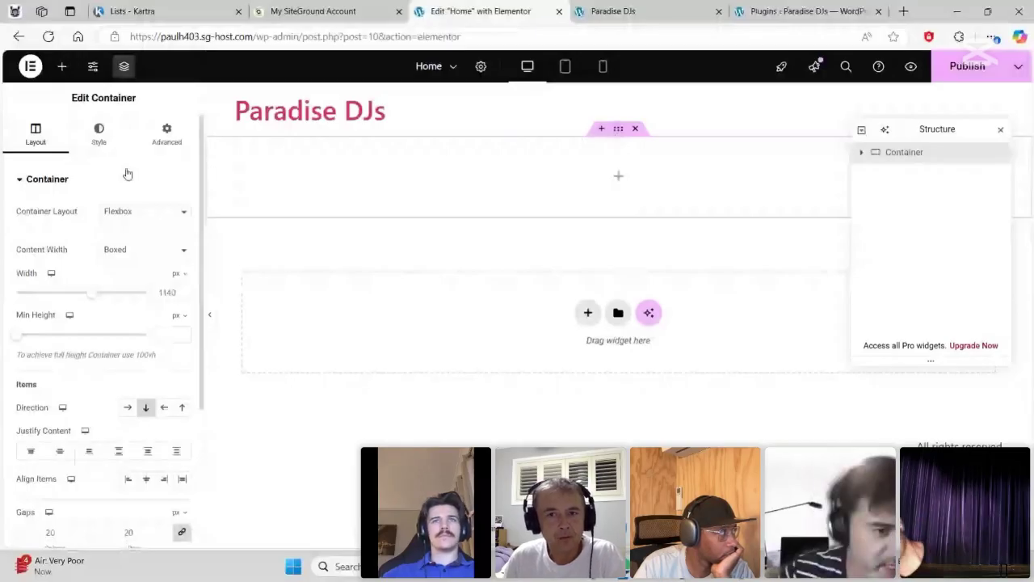
- Set the container's minimum height to 100 vh
drag(122, 332, 55, 336)
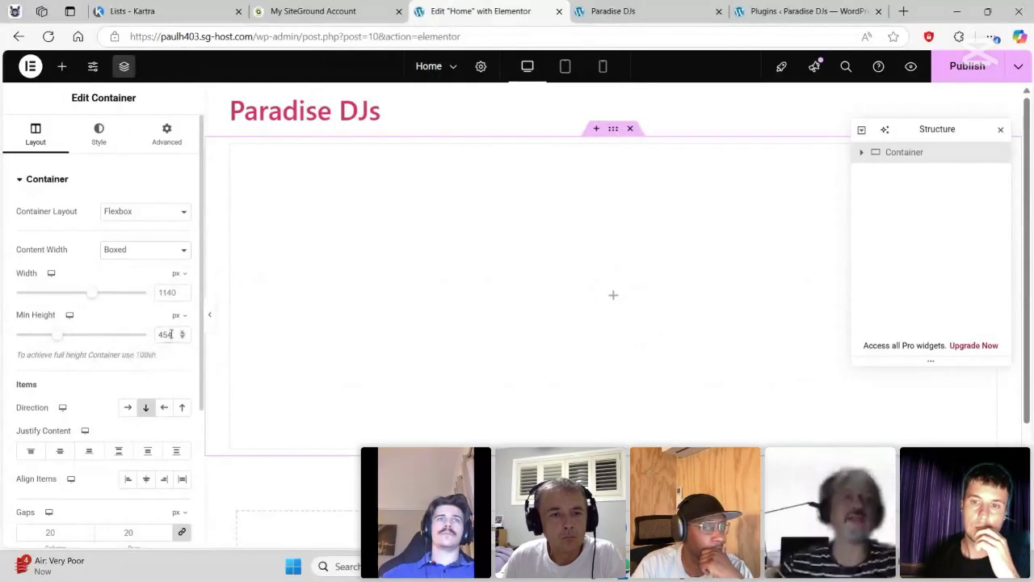
drag(171, 334, 97, 313)
text(100)
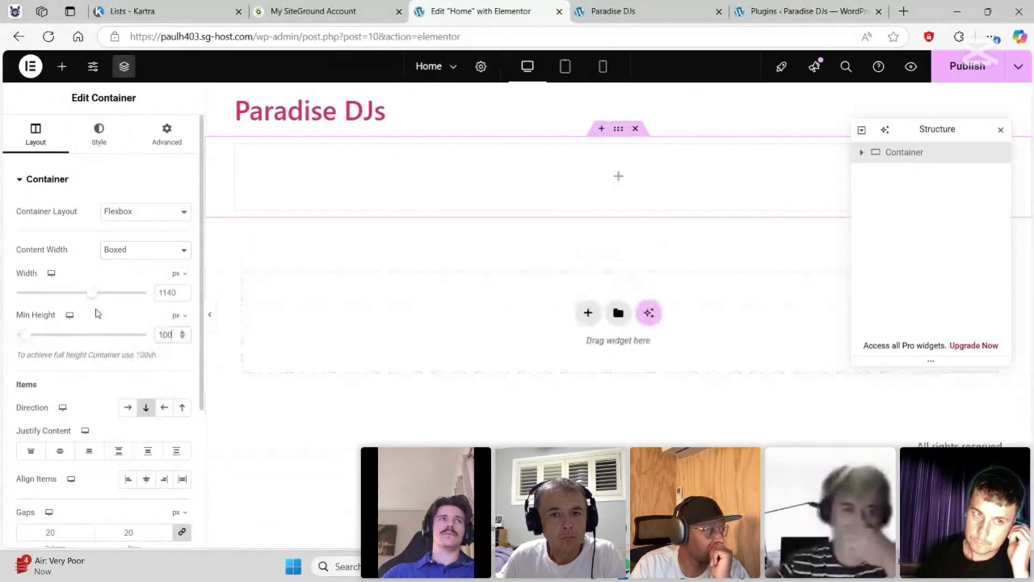
click(178, 315)
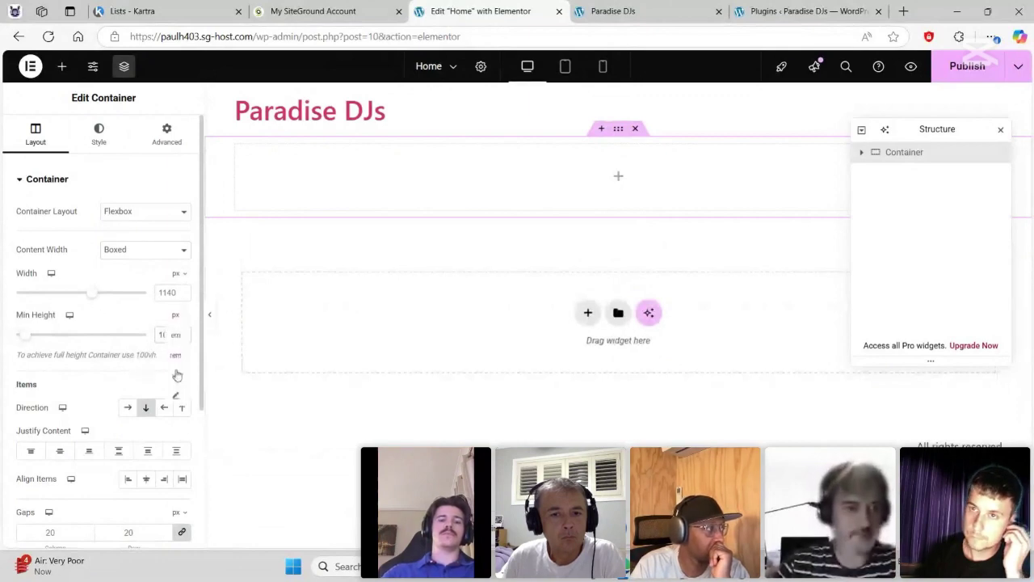
click(178, 375)
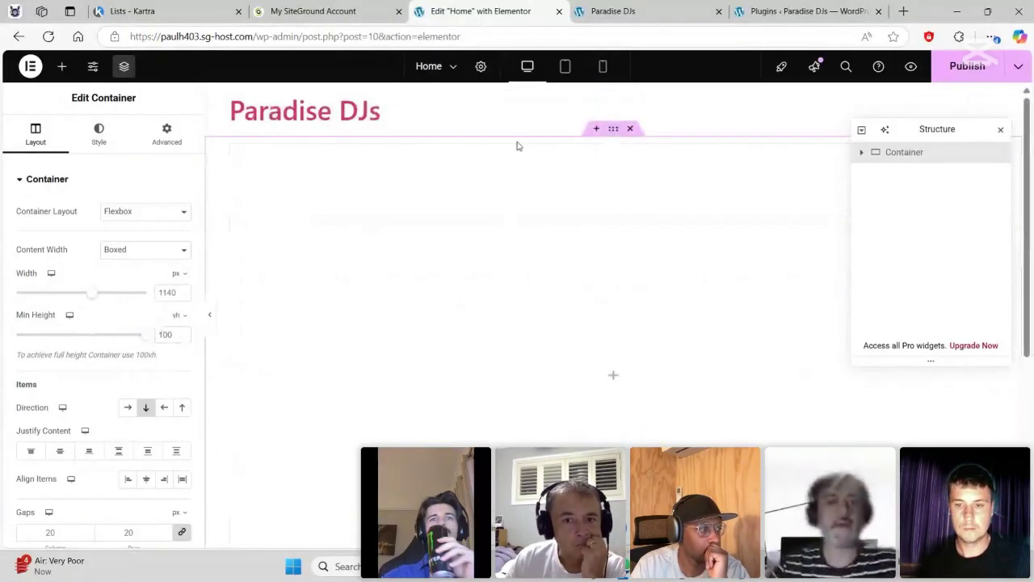
- Switch to the existing Paradise DJs website and examine its hero section, navigation and the content further down the page
key(alt+Tab)
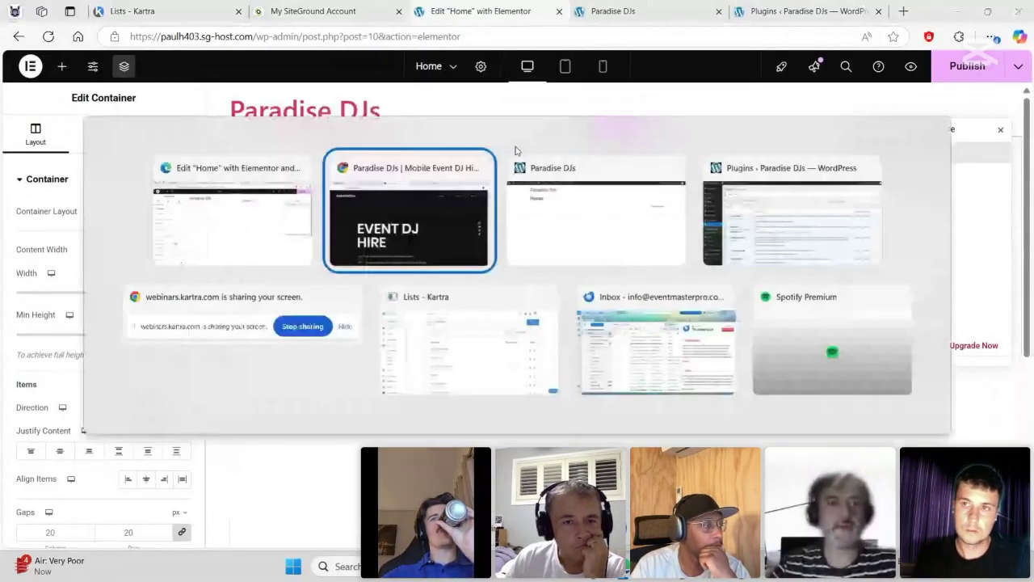
click(458, 199)
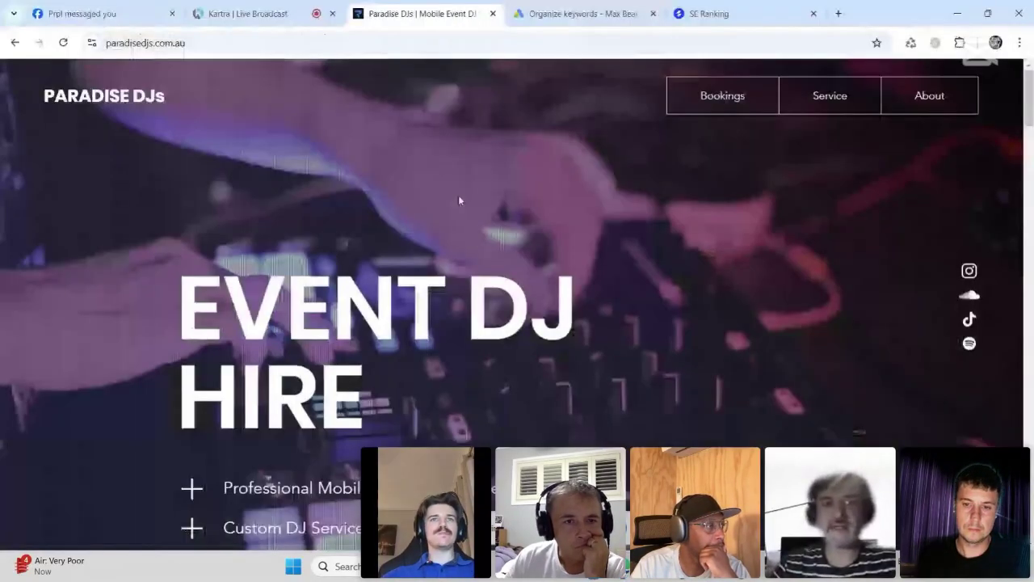
scroll(458, 201, down, 2)
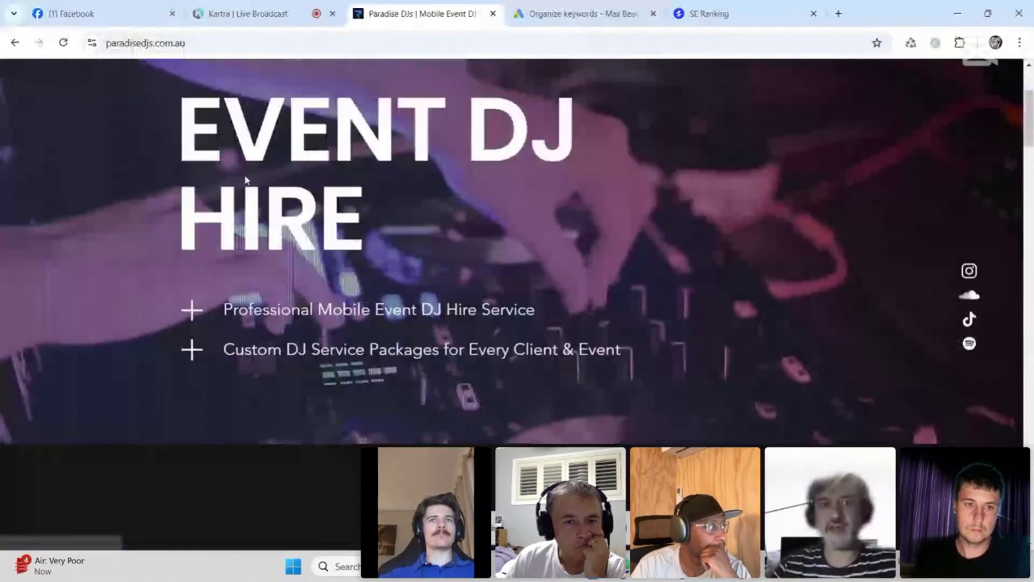
scroll(169, 91, up, 2)
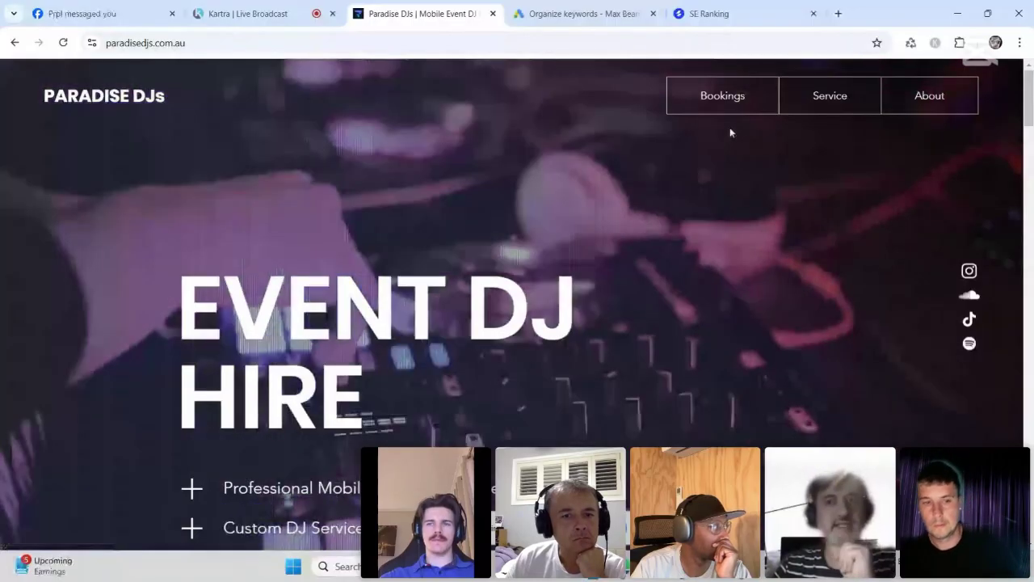
scroll(835, 102, down, 1)
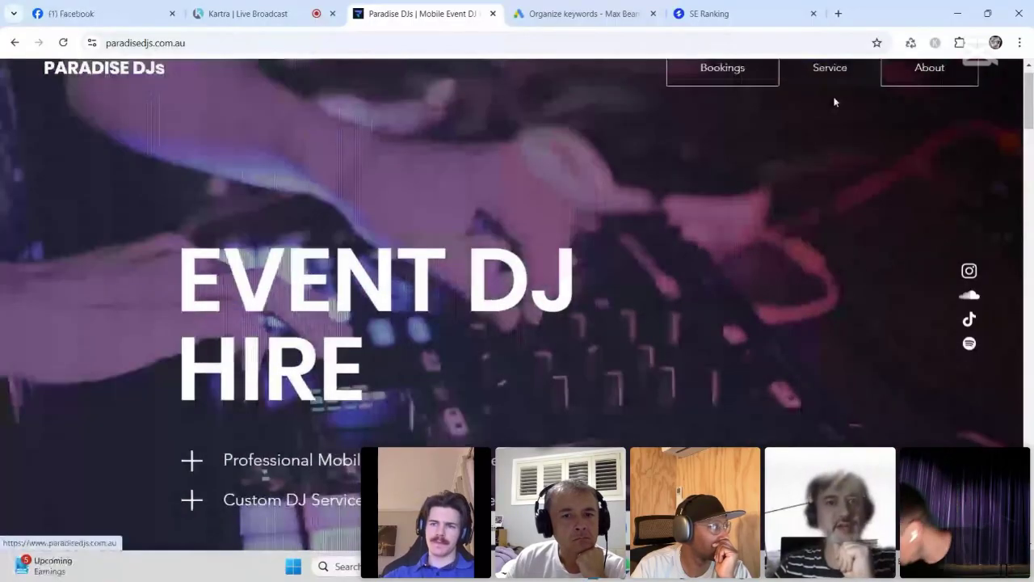
scroll(832, 104, down, 10)
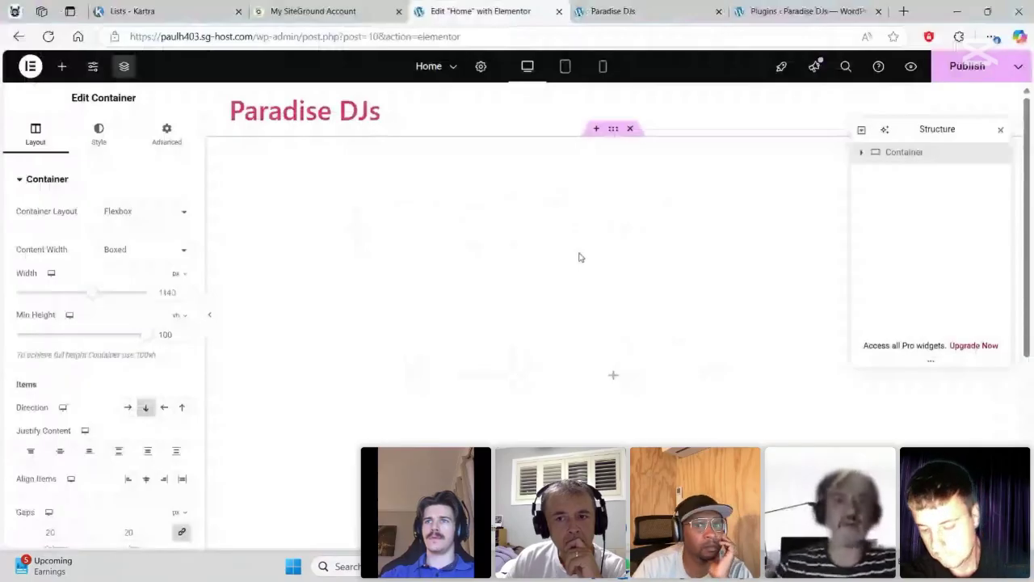
- Open YouTube in a new browser tab and search for "djing mixer party beach"
click(903, 11)
text(you)
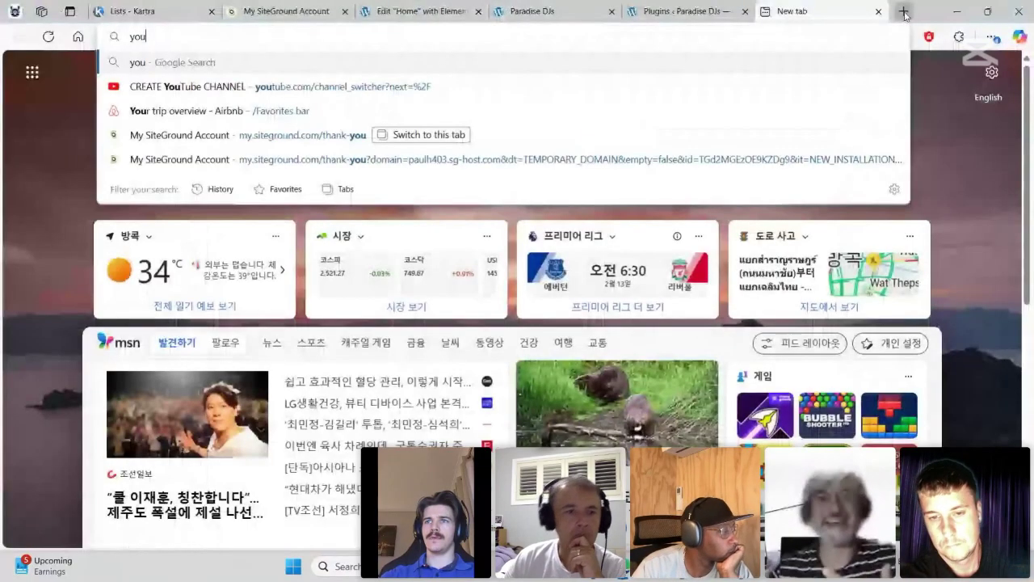
text(tube.com)
key(Return)
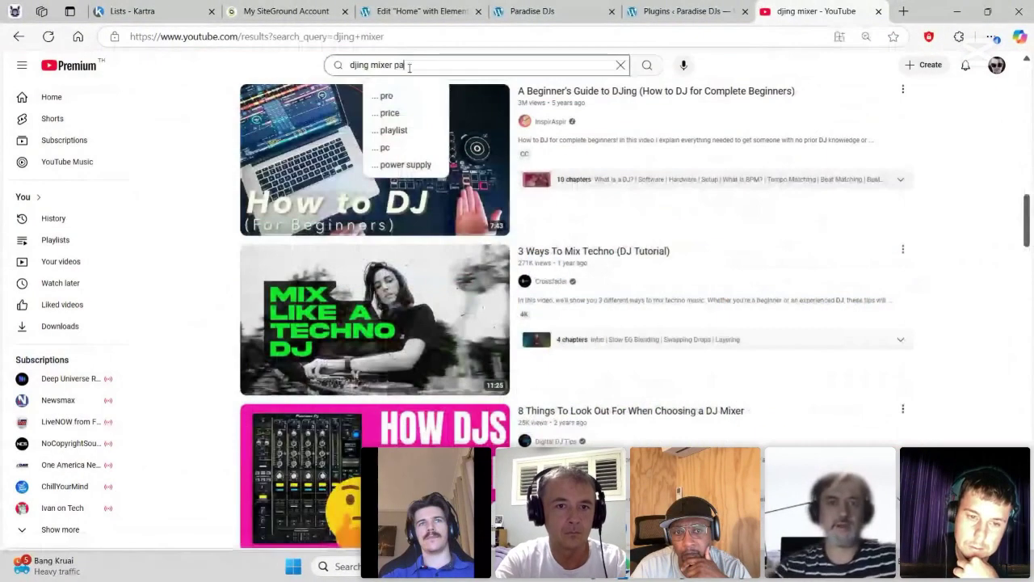
text(rty beac)
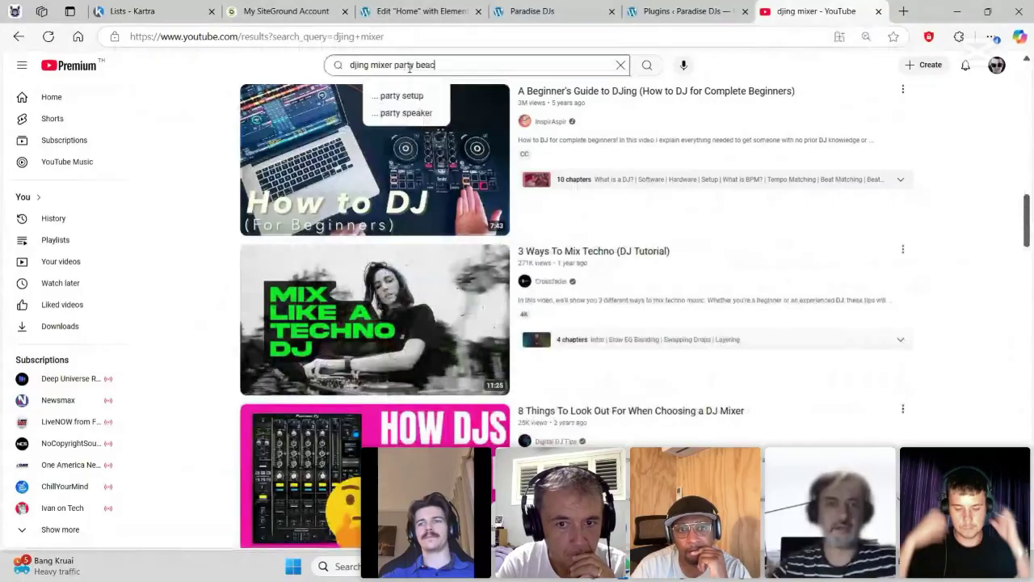
text(h)
key(Return)
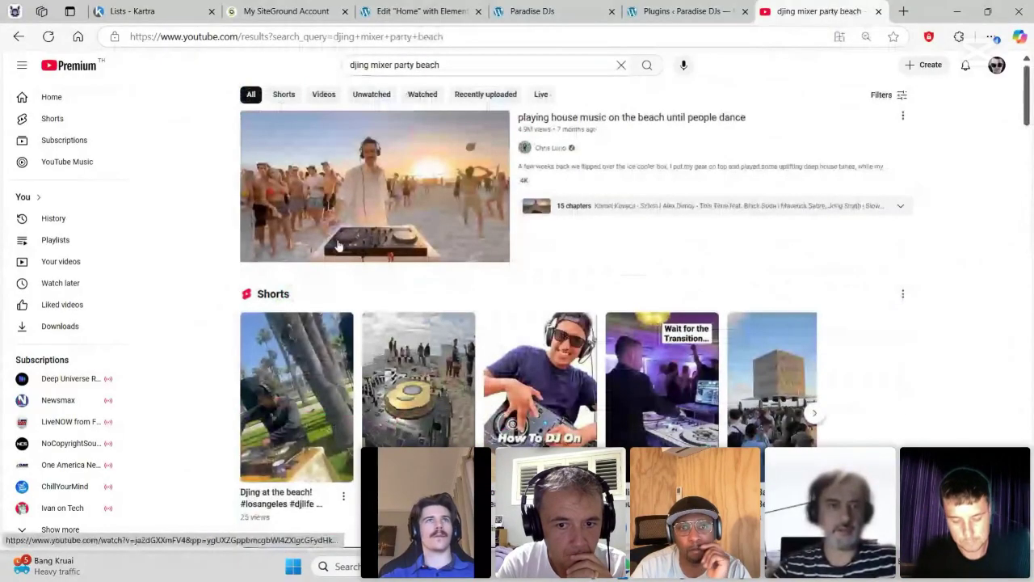
- Copy the URL of the video "playing house music on the beach until people dance", close YouTube and return to the Elementor editor
click(338, 245)
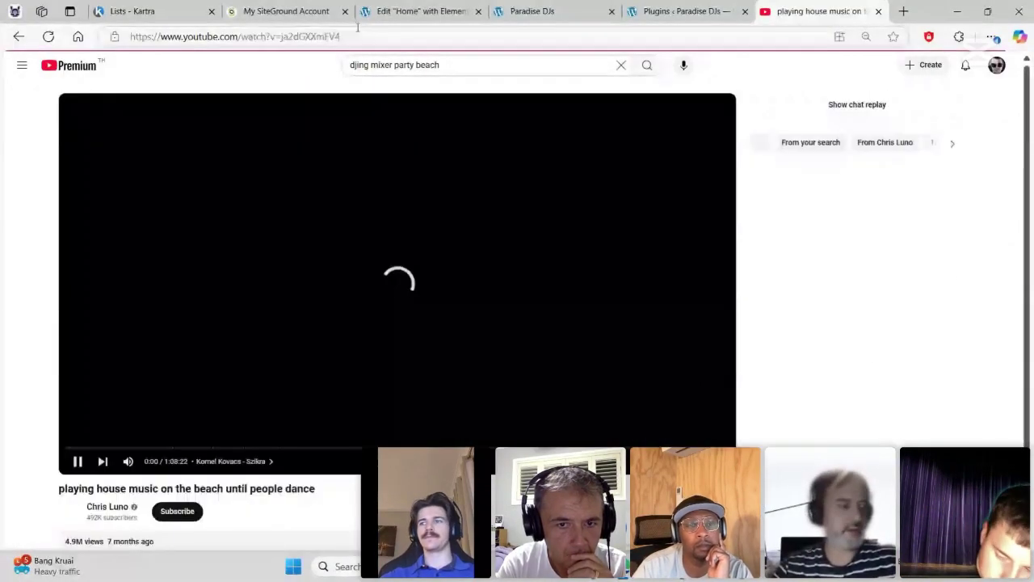
click(349, 38)
key(ctrl+c)
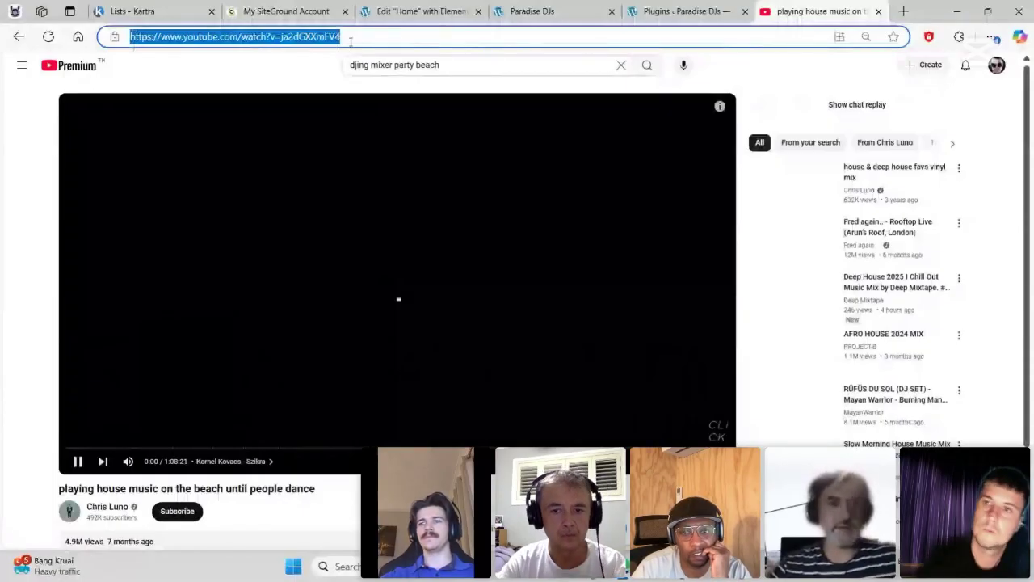
key(ctrl+w)
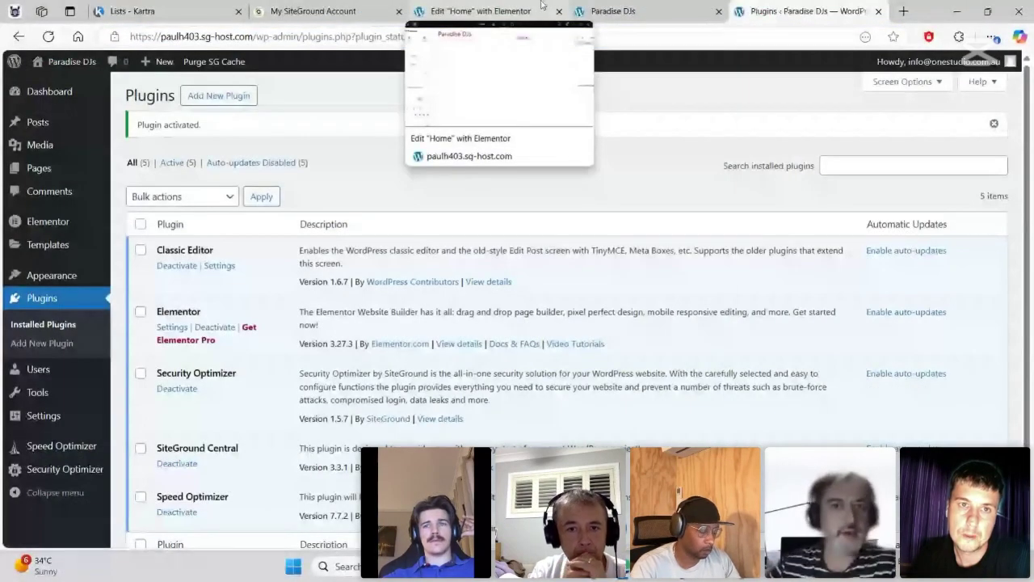
click(541, 6)
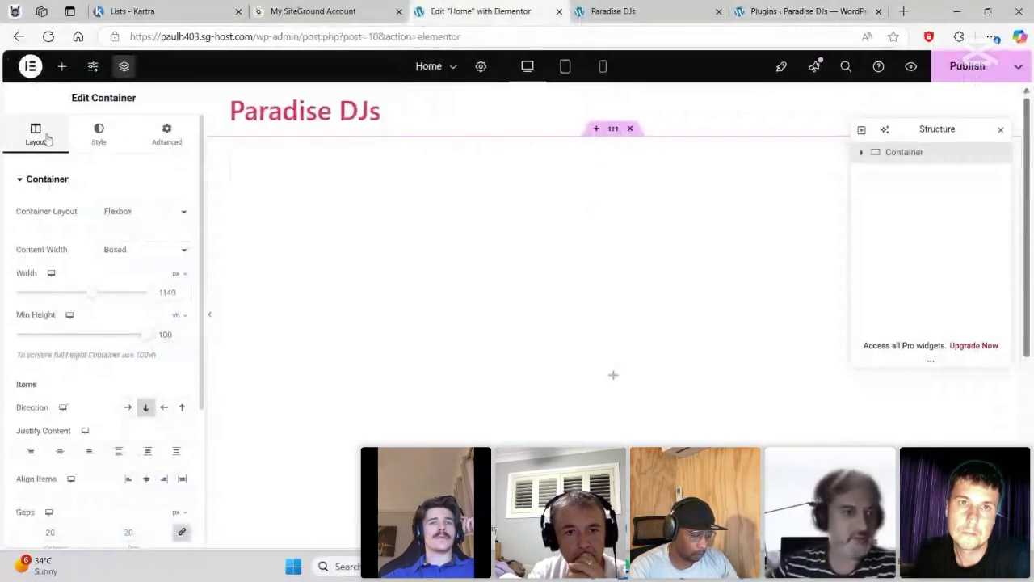
- Set the container's background type to Video and paste the copied YouTube URL as its video link
click(104, 137)
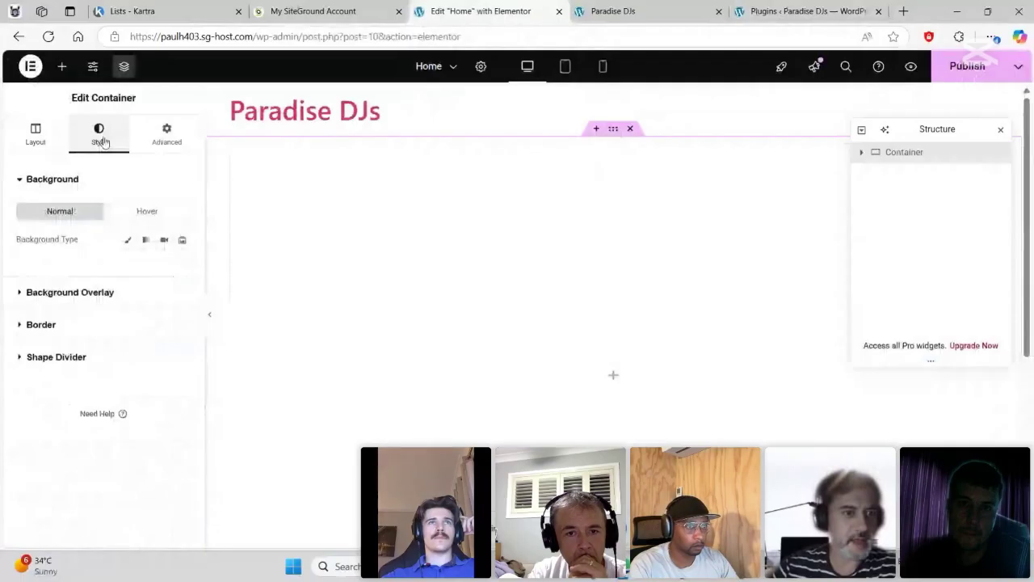
click(162, 241)
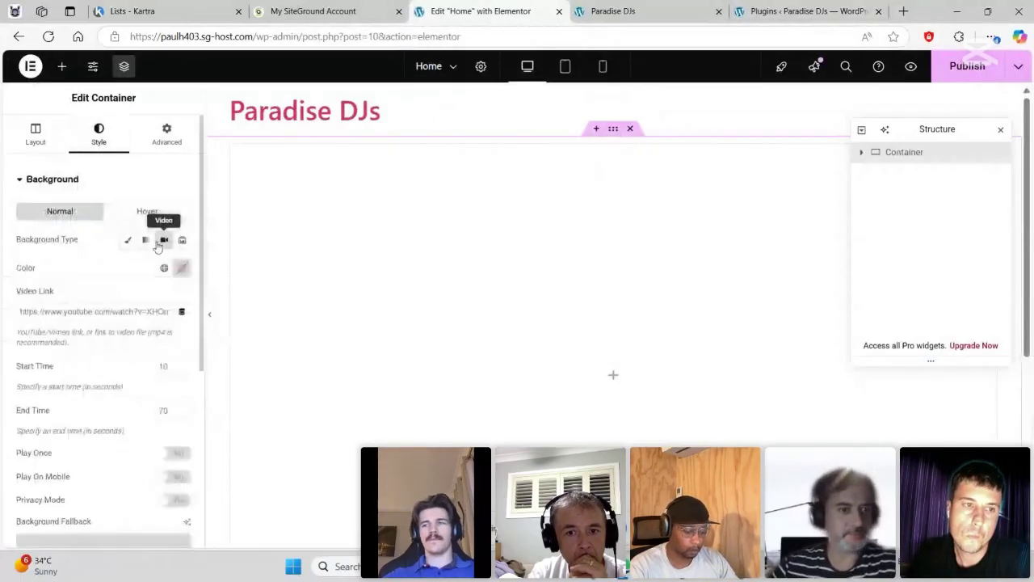
click(99, 311)
key(ctrl+v)
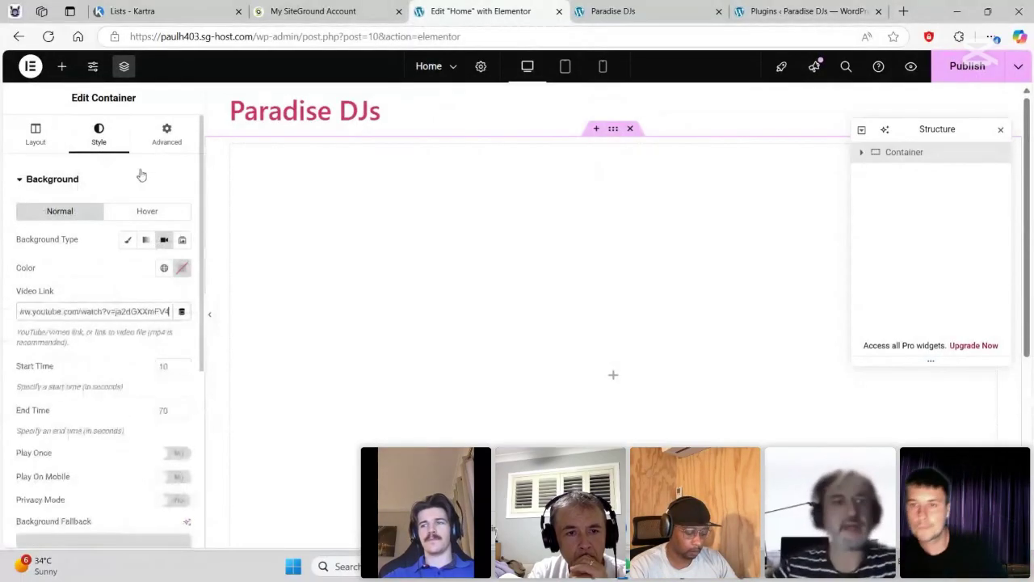
- Review the container's layout, style and advanced settings and examine the video background across the container
click(36, 129)
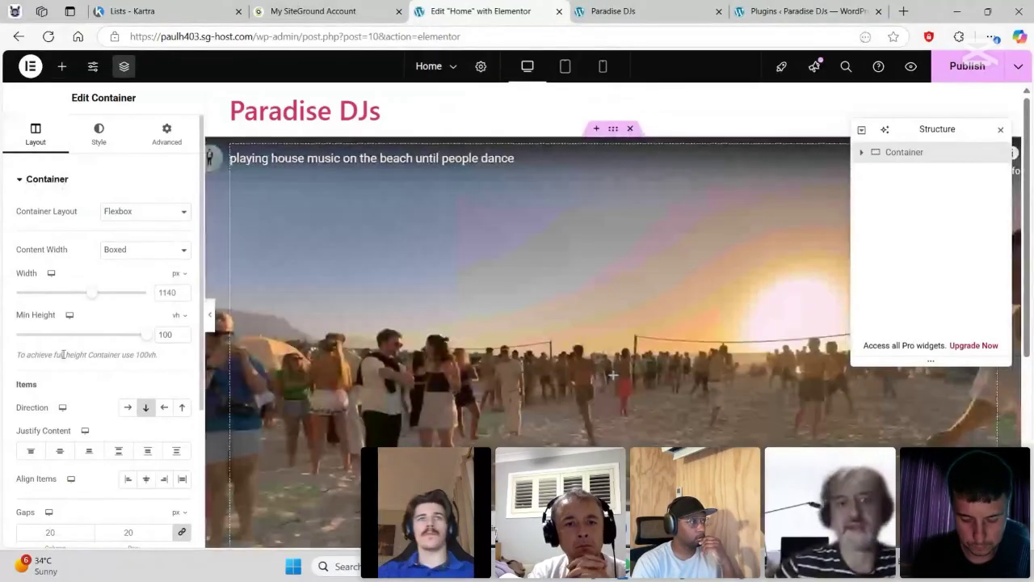
click(99, 132)
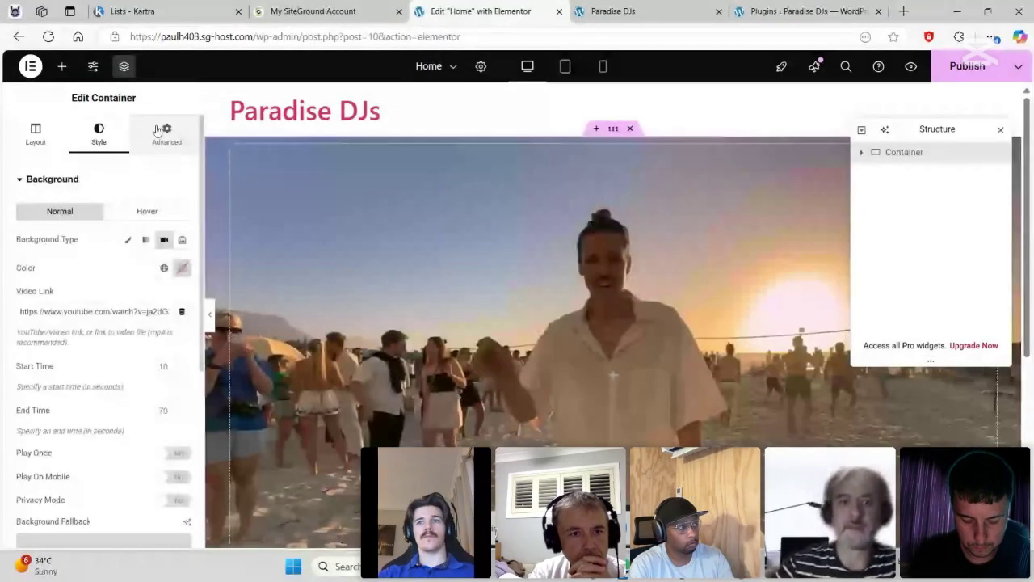
click(162, 131)
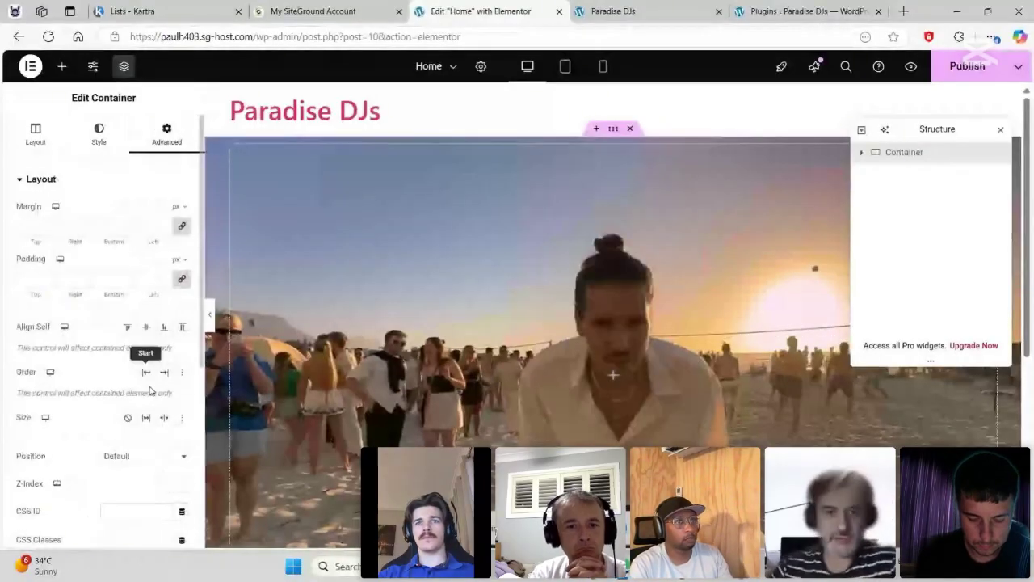
click(98, 131)
scroll(546, 172, down, 2)
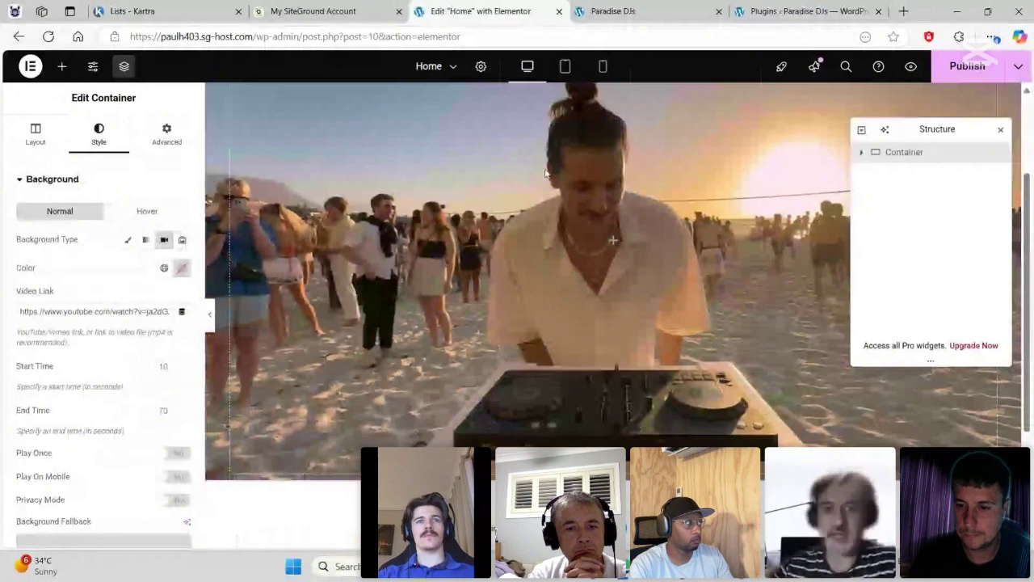
scroll(545, 172, up, 2)
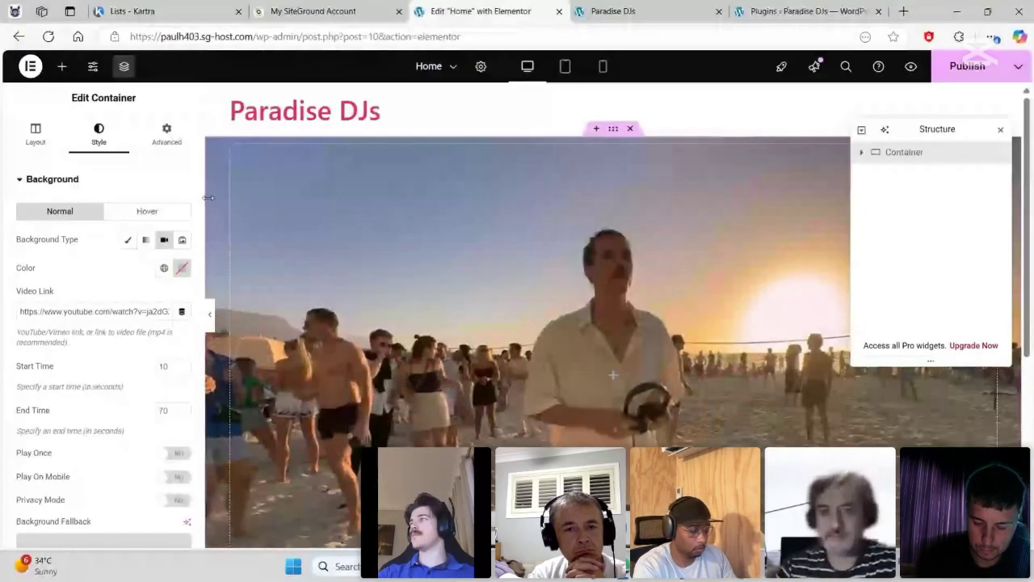
- Add a Heading widget inside the video container and set its title to "Paradise DJs"
click(61, 66)
drag(73, 388, 641, 349)
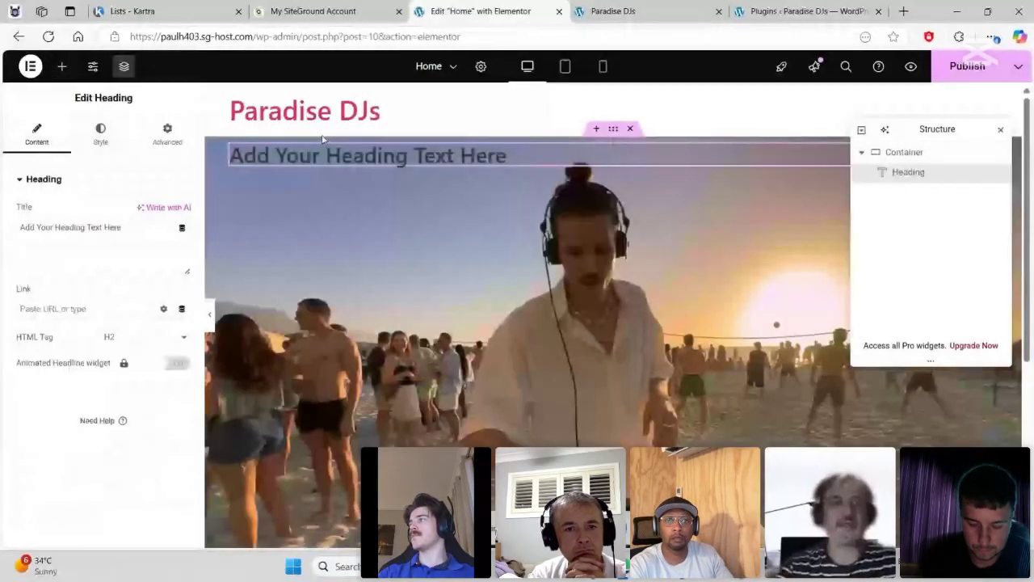
click(119, 246)
key(ctrl+a)
text(Par)
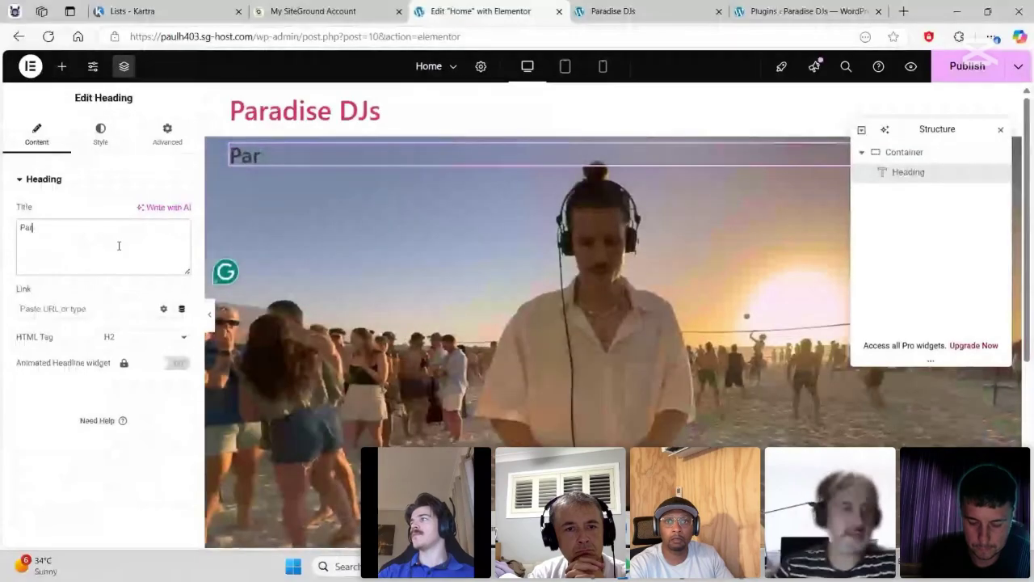
text(adise DJs)
drag(119, 245, 108, 205)
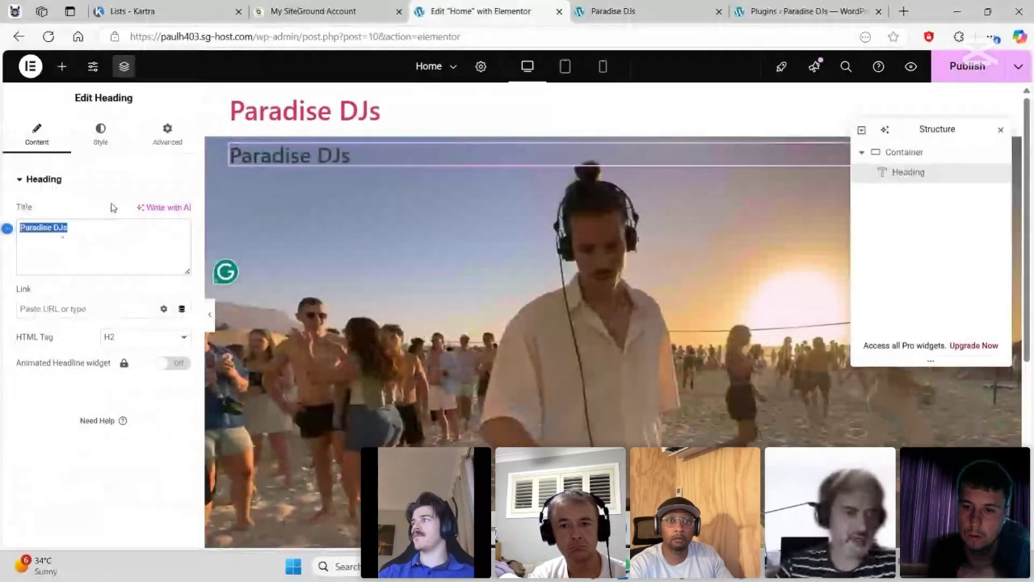
- Set the heading's typography to the Dosis font family at a size of about 75 px
click(100, 133)
click(181, 250)
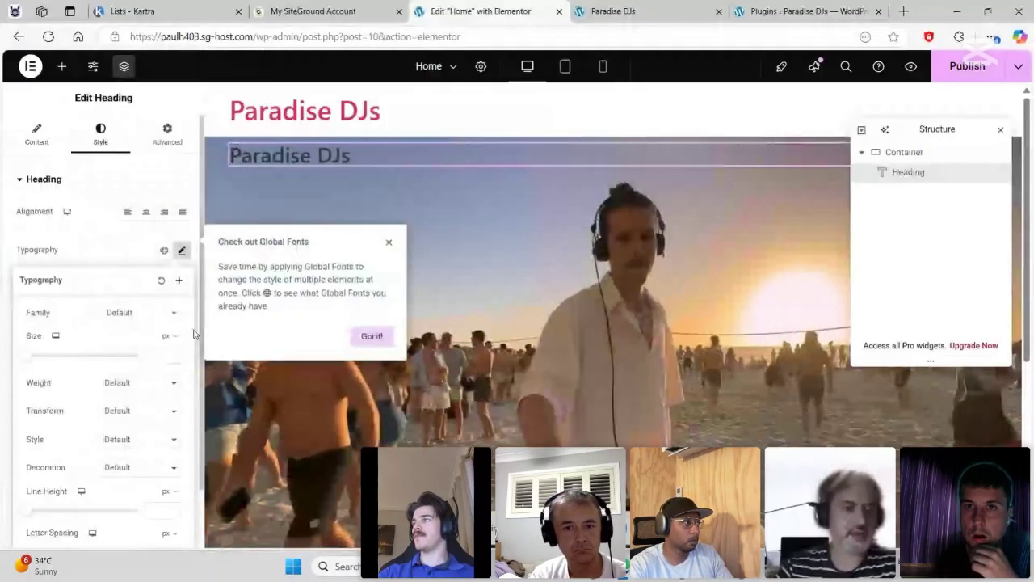
click(145, 312)
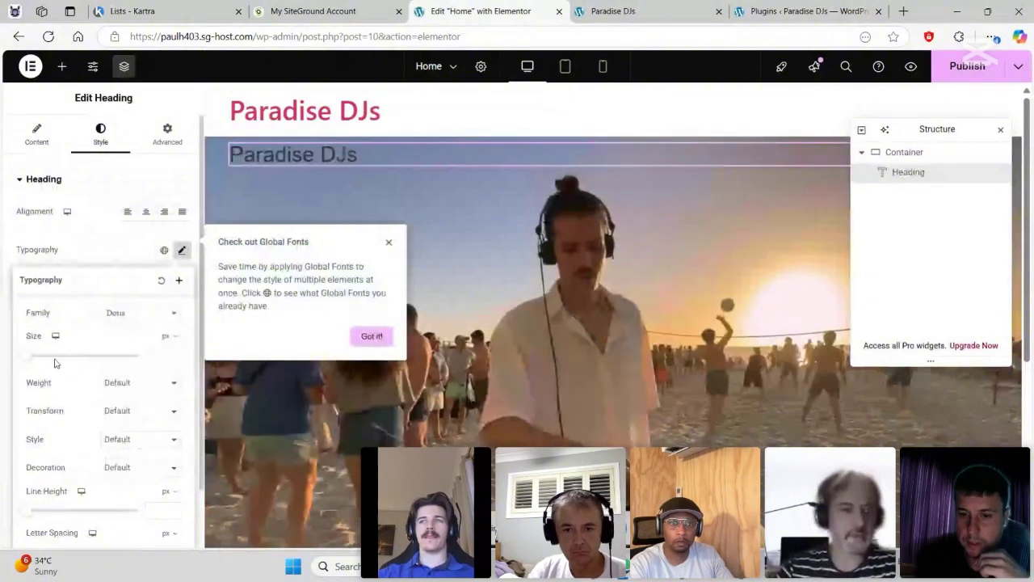
drag(55, 364, 70, 357)
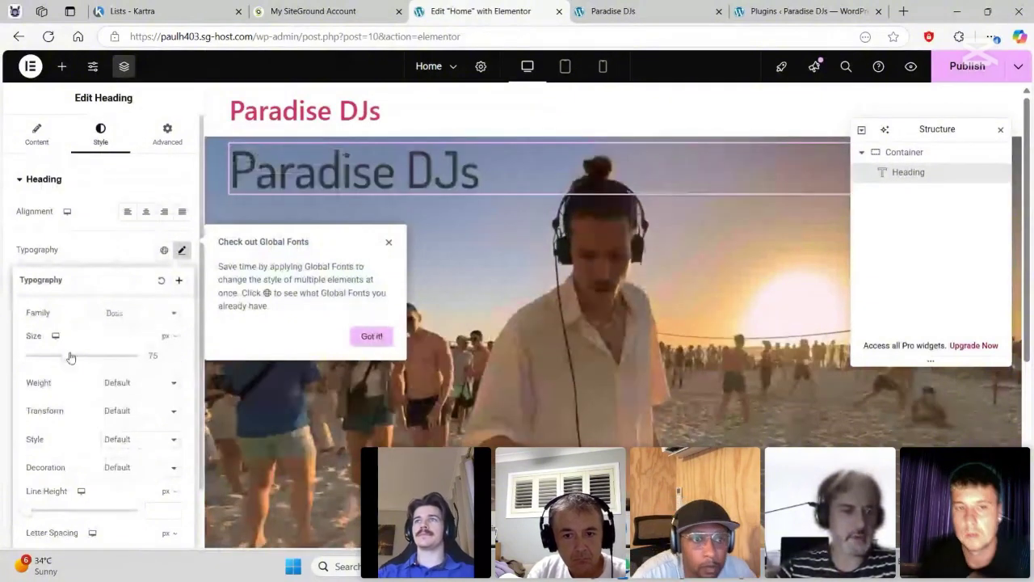
- Browse the available font families for the heading, view the site's published home page and switch to the Kartra live broadcast window
click(141, 313)
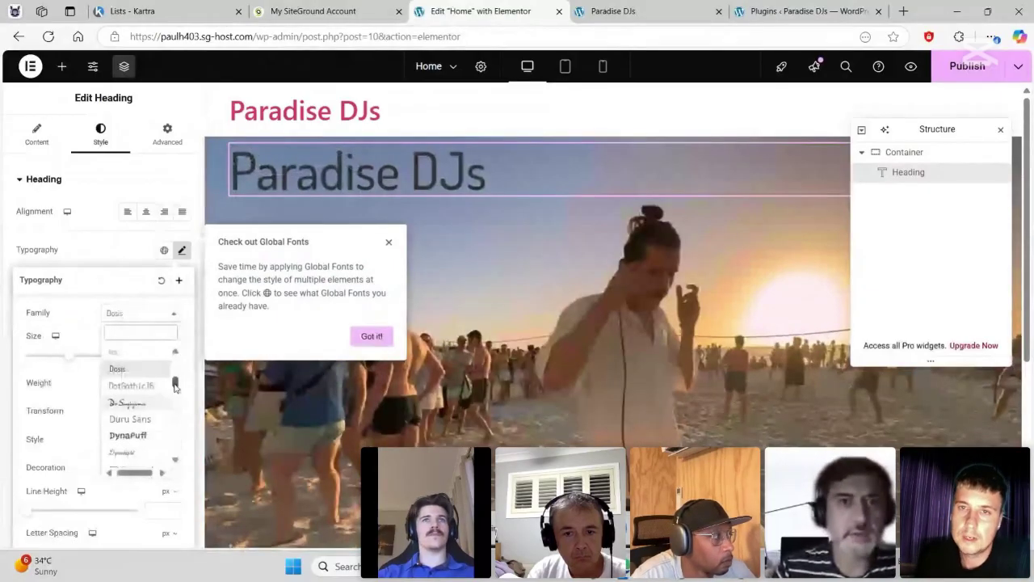
scroll(166, 379, down, 10)
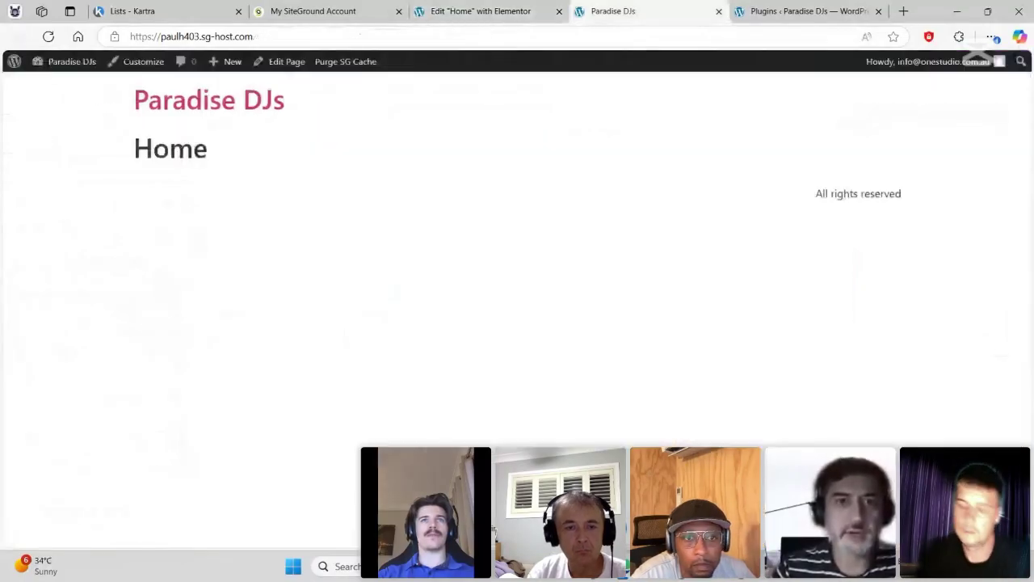
key(alt+Tab)
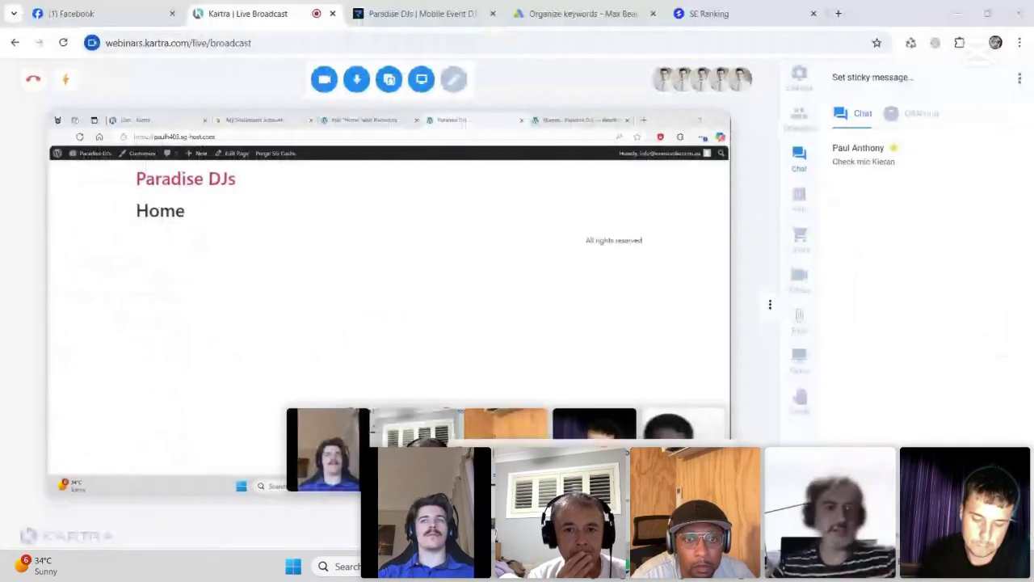
- Inspect the font of the PARADISE DJs logo on the existing paradisedjs.com.au site and return to the Elementor editor
key(ctrl+Tab)
right_click(206, 122)
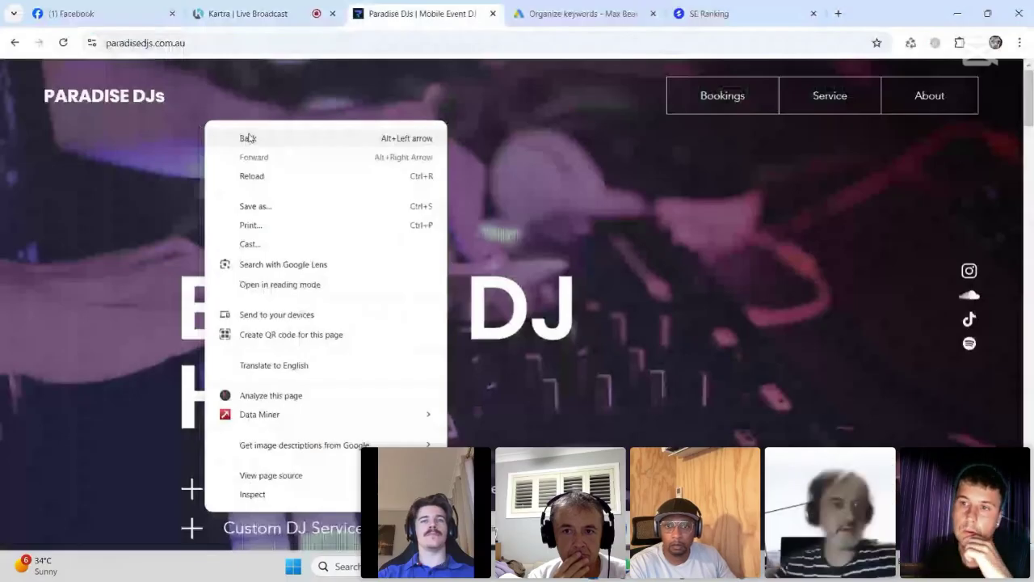
click(252, 494)
click(872, 67)
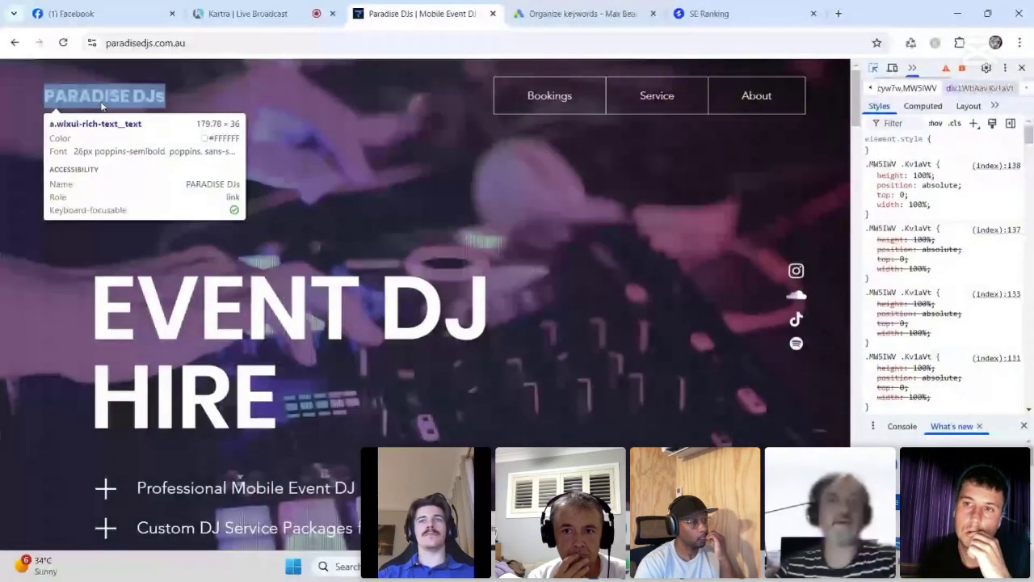
key(alt+Tab)
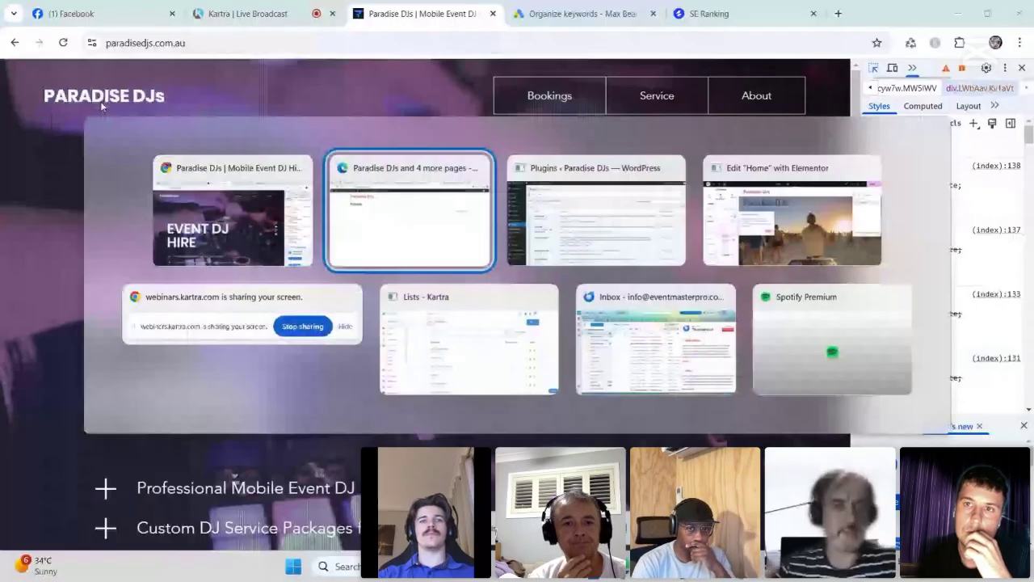
key(alt+Tab)
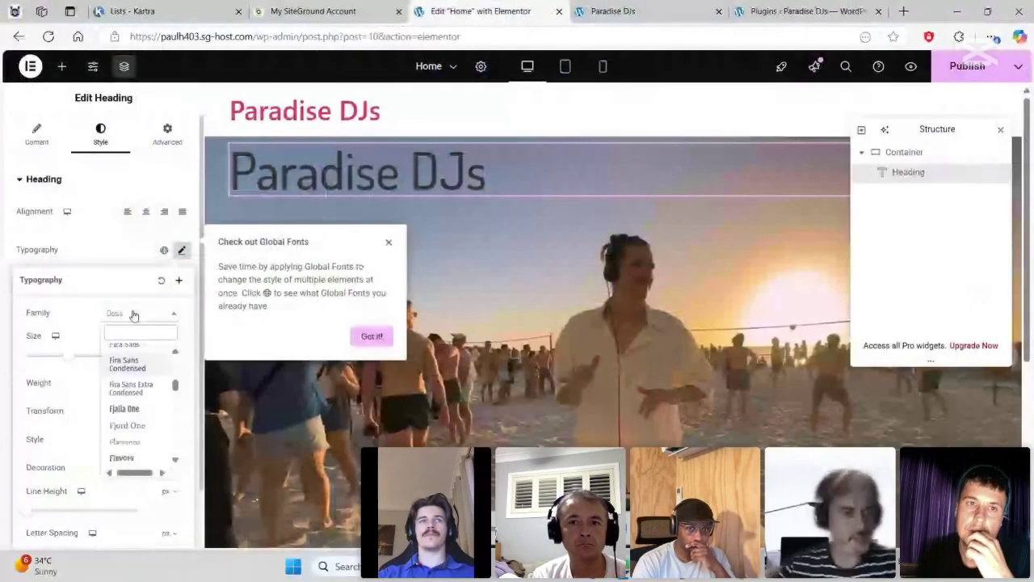
- Set the heading's font family to Poppins and compare the 800 (Extra Bold) and 600 (Semi Bold) weights, ending on a heavy weight
click(134, 314)
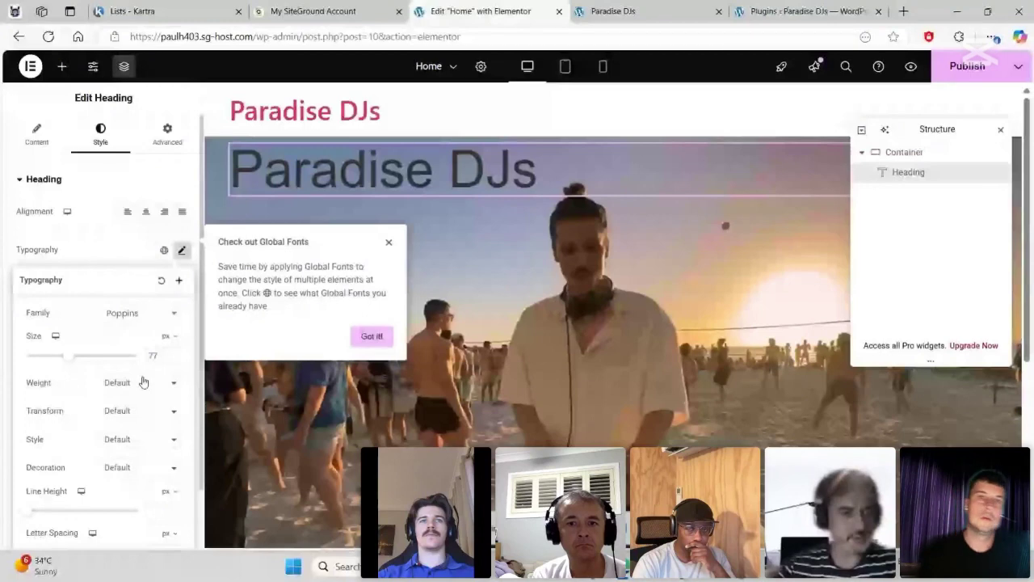
click(143, 382)
click(137, 304)
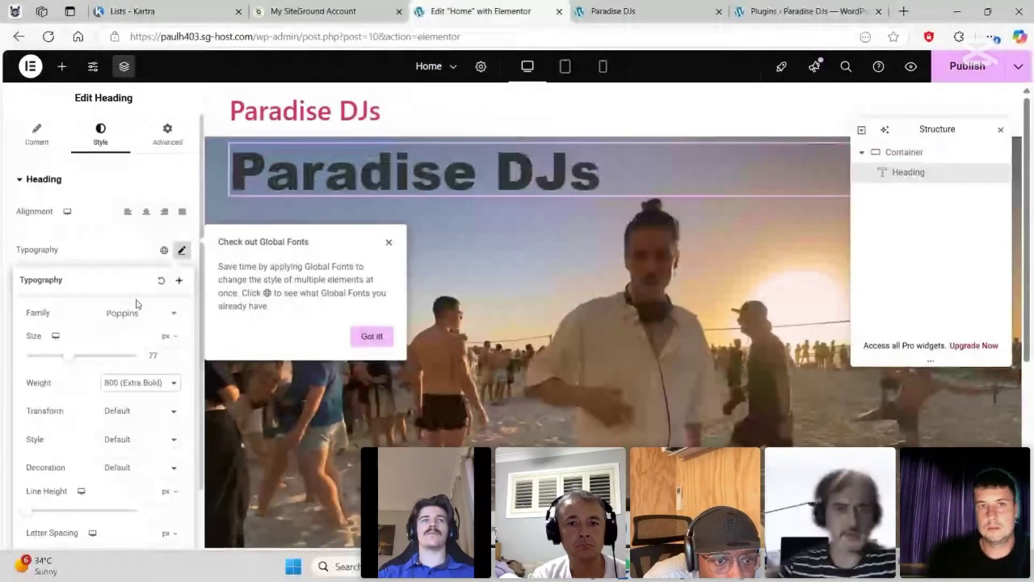
click(136, 313)
click(86, 314)
click(141, 382)
click(145, 272)
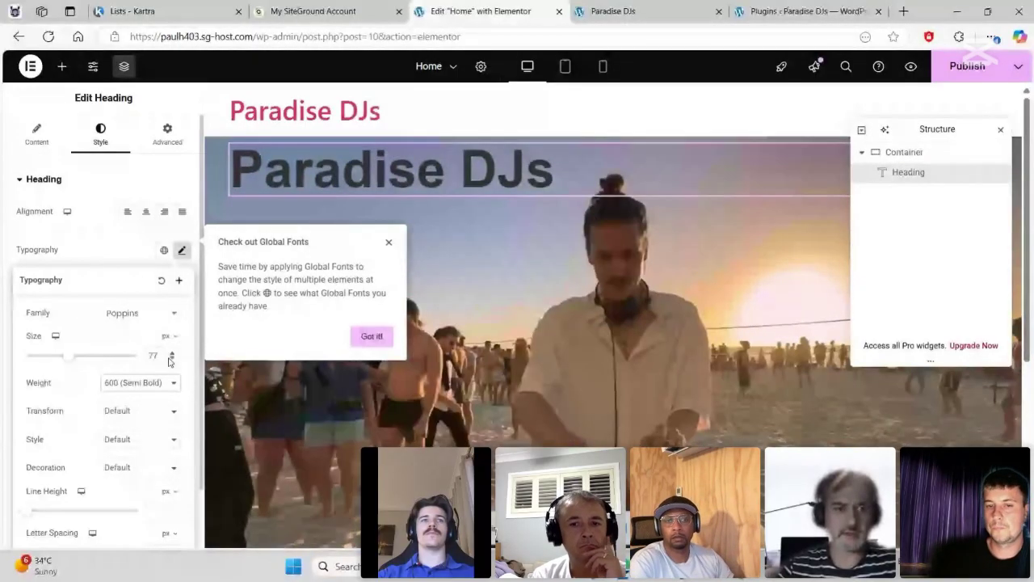
click(137, 382)
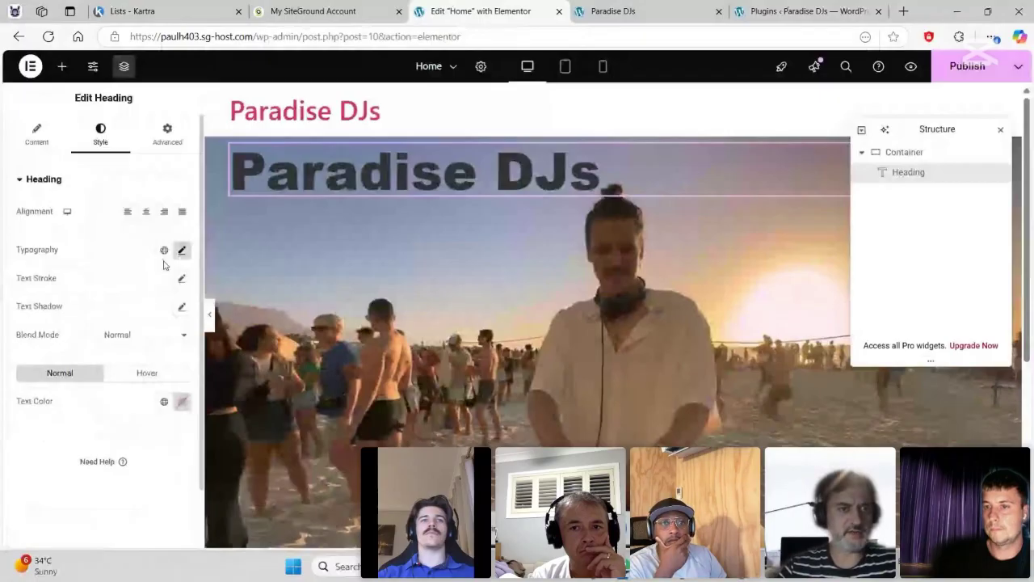
- Set the heading's text colour to white and close the developer tools on the existing Paradise DJs site
click(182, 401)
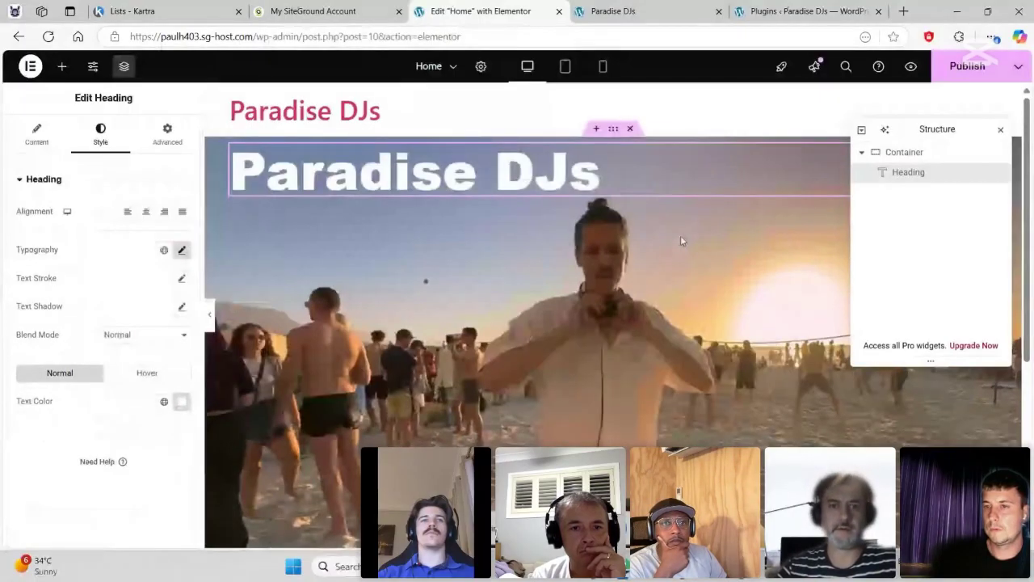
key(alt+Tab)
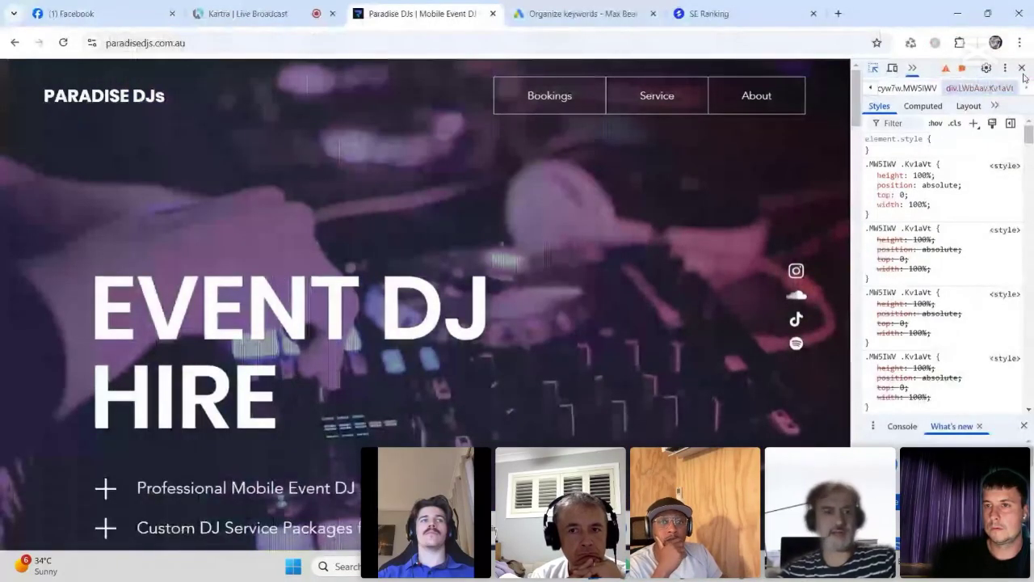
click(1021, 70)
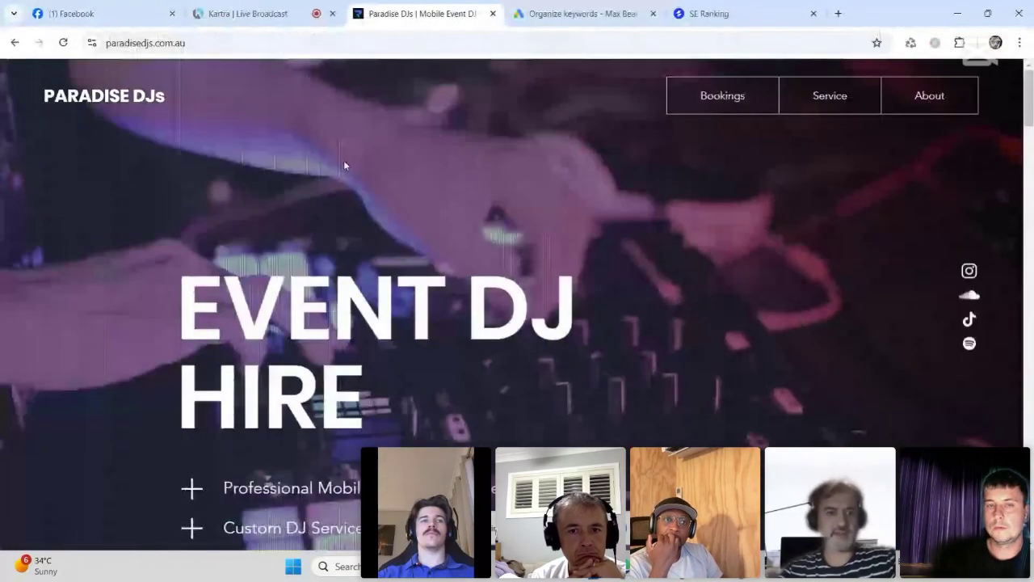
key(alt+Tab)
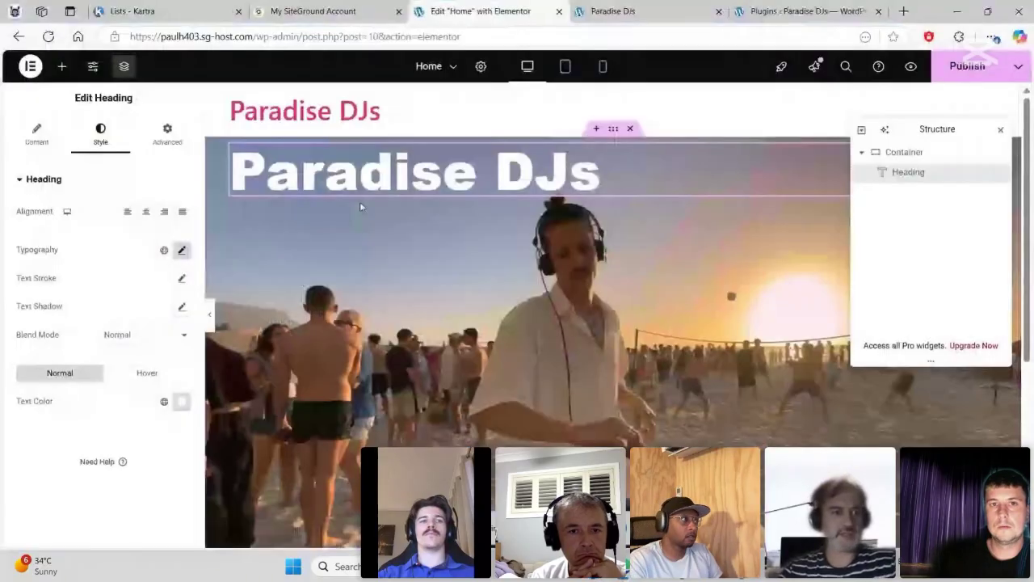
- Replace the heading's title with "EVENT DJ HIRE", following the hero text on the existing Paradise DJs site
click(36, 133)
triple_click(105, 231)
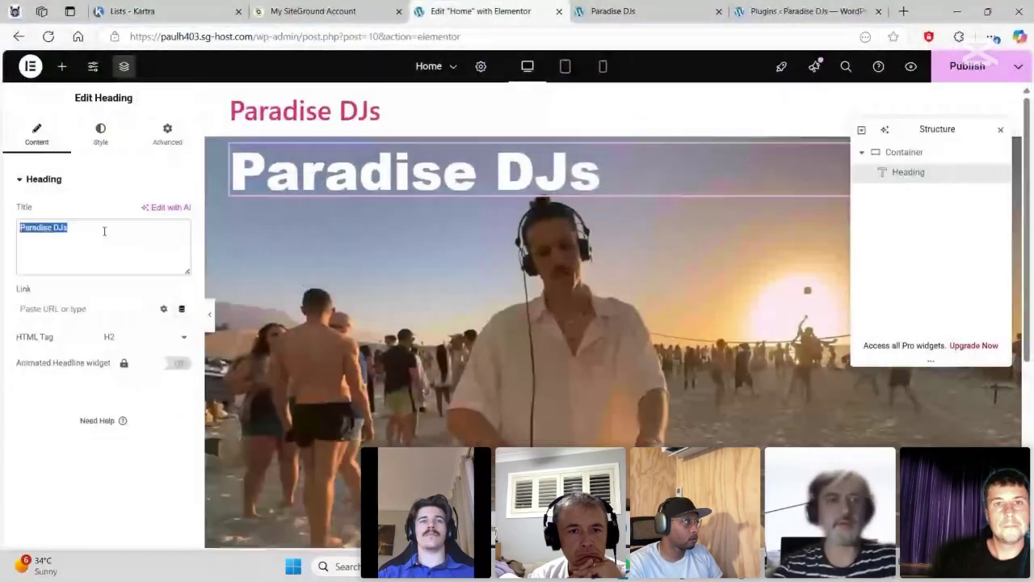
key(alt+Tab)
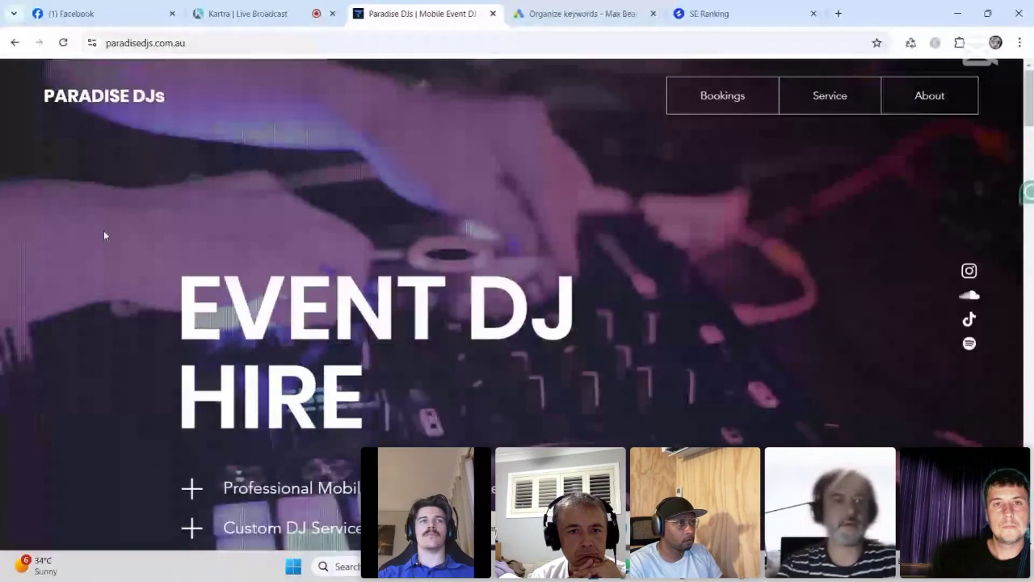
key(alt+Tab)
text(EV)
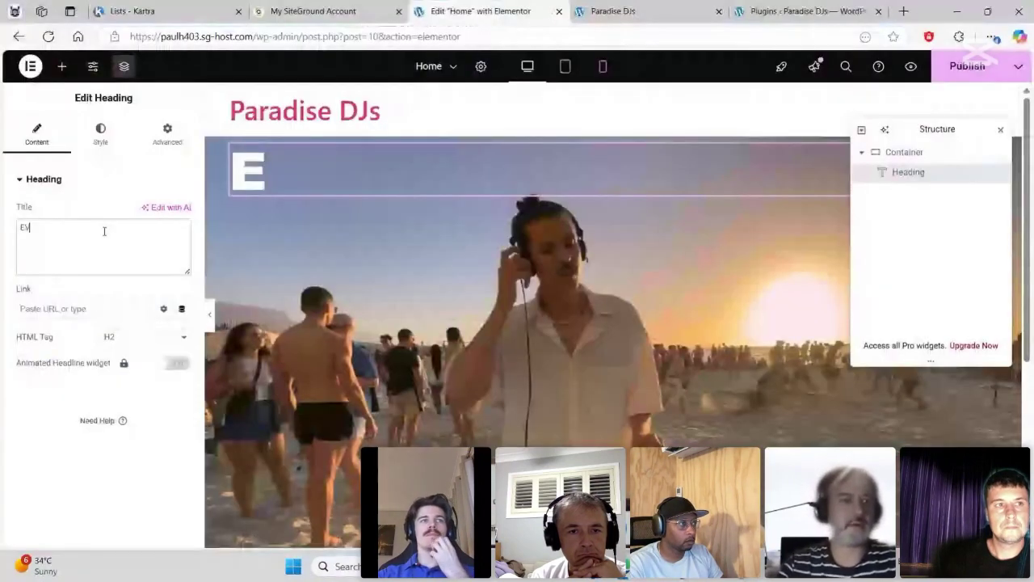
text(ENT DJ HRE)
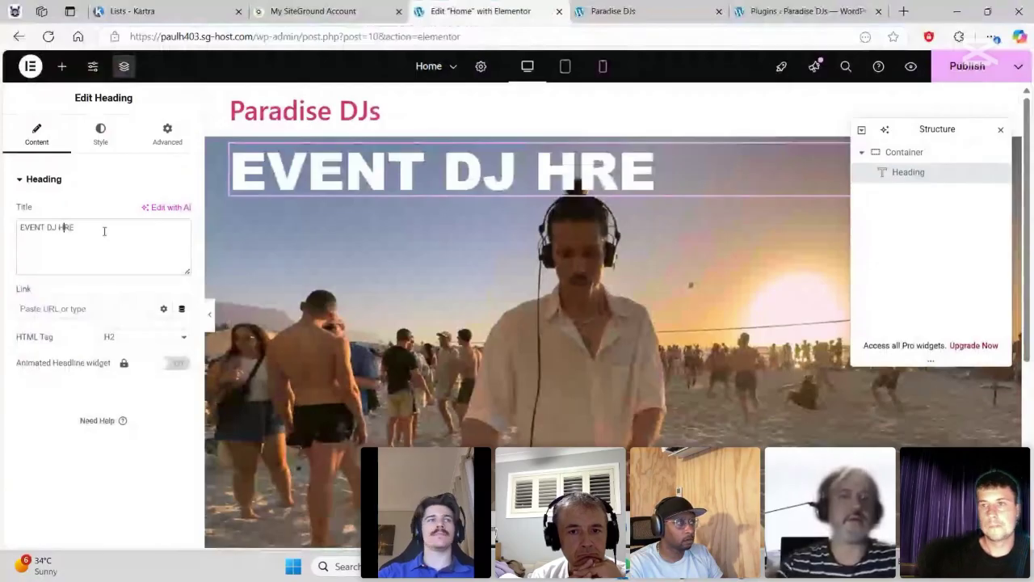
text(I)
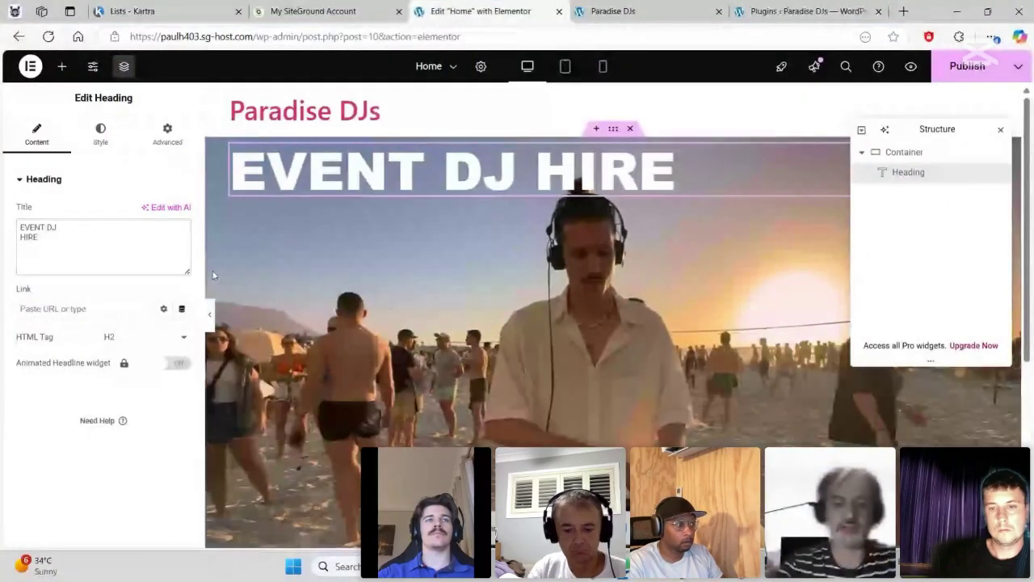
- Insert a <BR> tag after "EVENT DJ" in the heading's title to put "HIRE" on a second line
text(<)
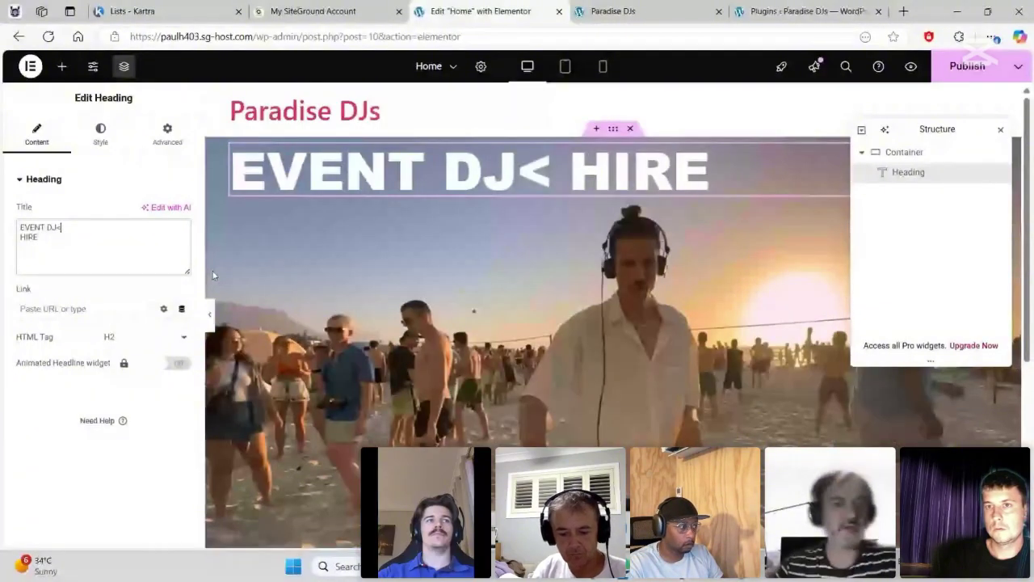
text(BR>)
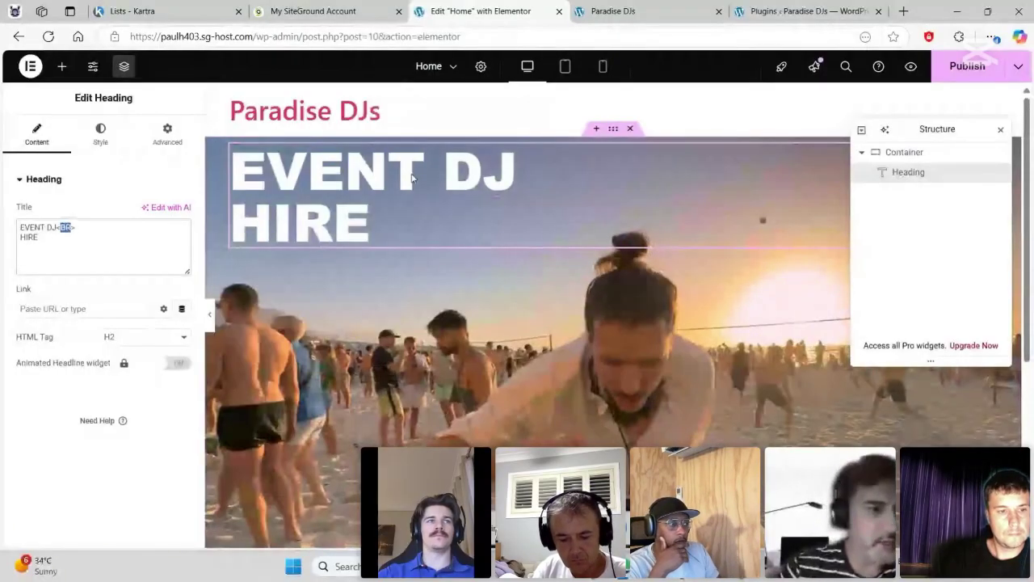
click(411, 178)
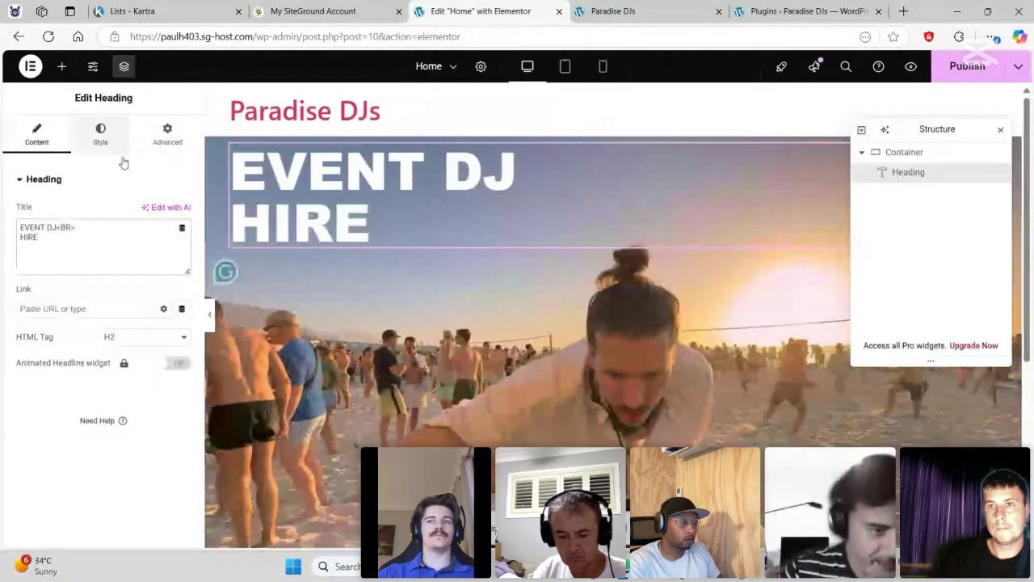
- Set the heading's weight to 500 (Medium) and its size to 100 px, and compare it with the existing site's hero
click(100, 133)
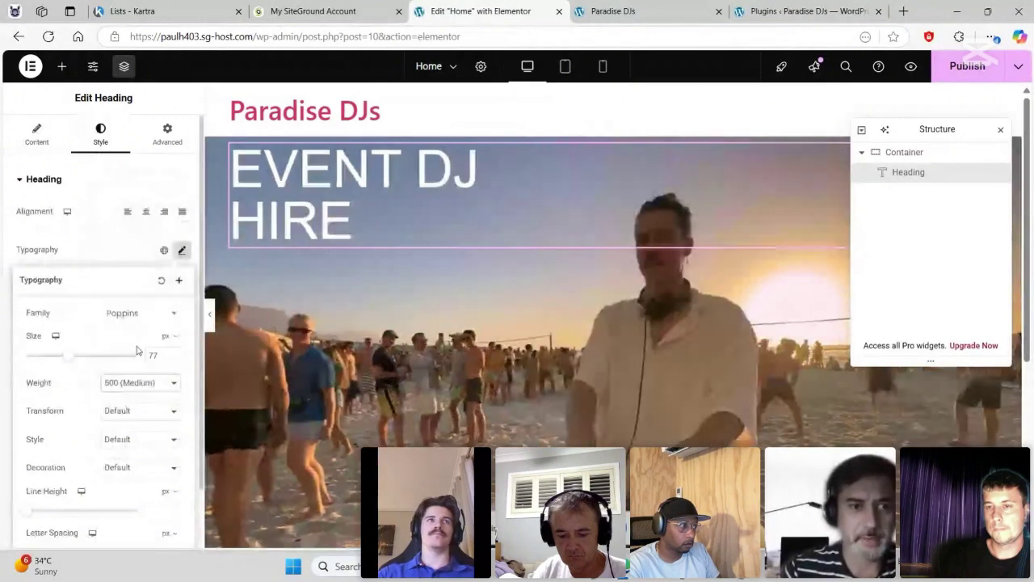
drag(69, 356, 96, 367)
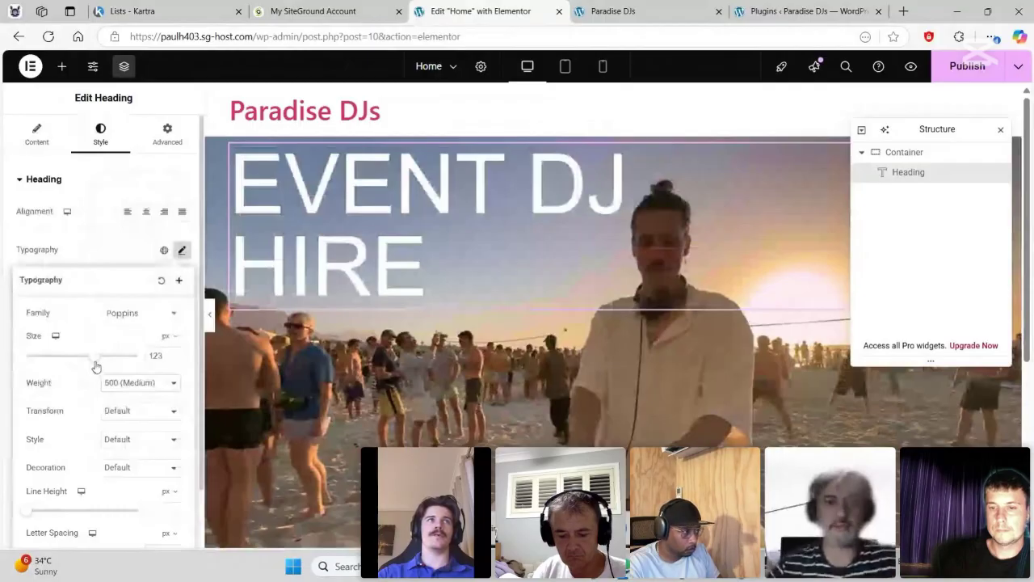
click(161, 355)
key(BackSpace)
text(0)
key(alt+Tab)
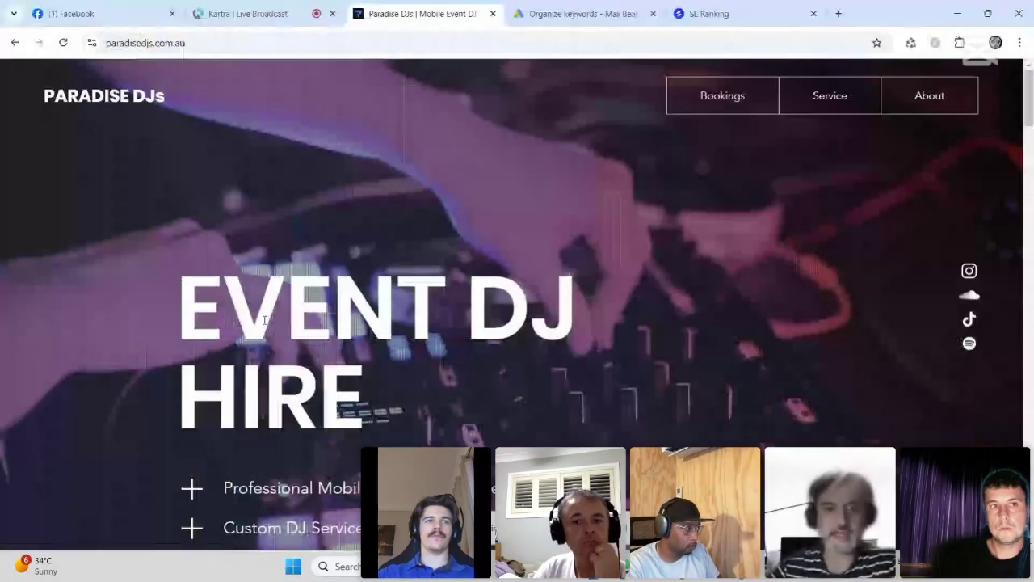
key(alt+Tab)
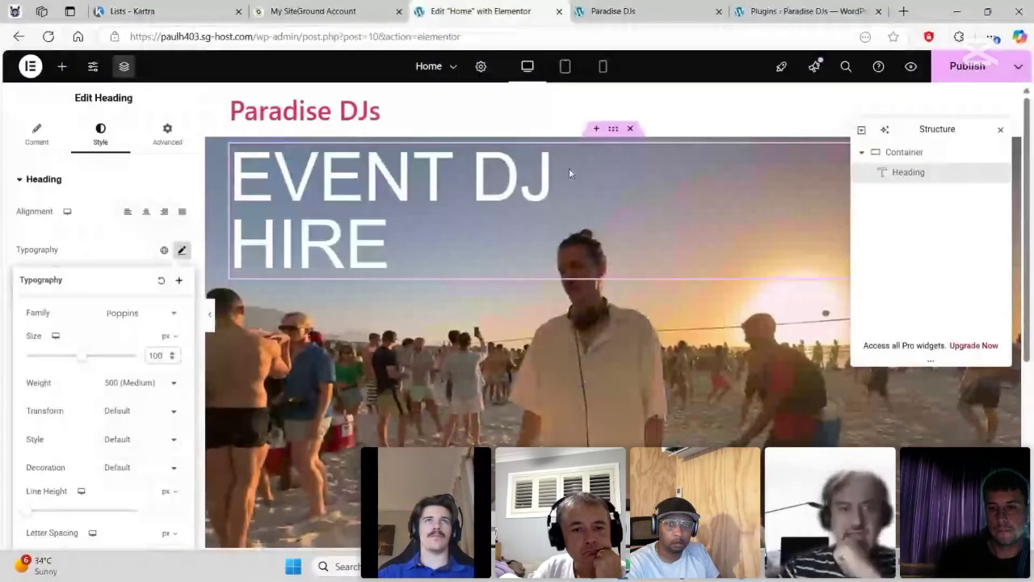
- Try the Space Around, Space Evenly and end options for justifying the video container's content and check the heading's position
click(463, 134)
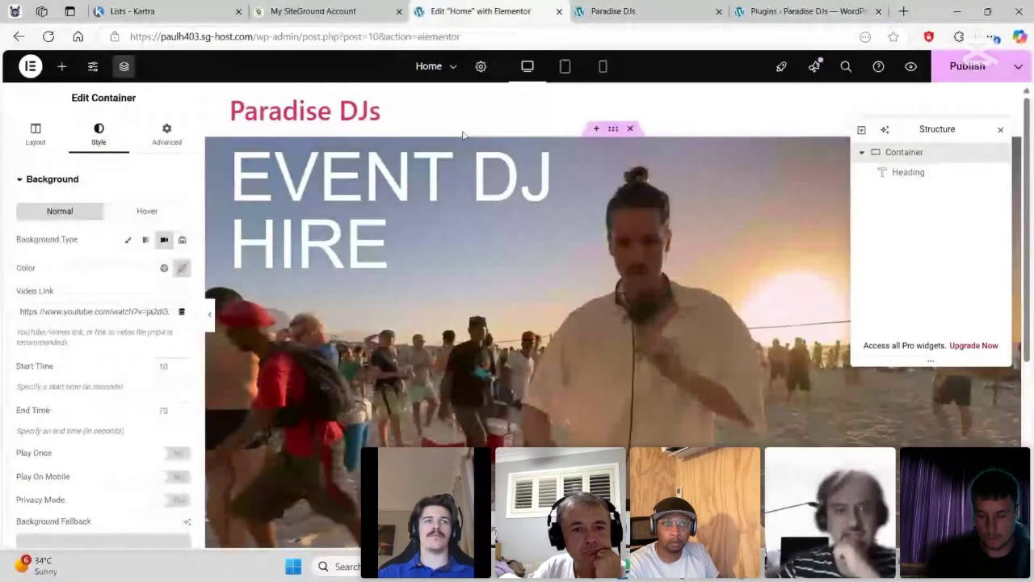
click(35, 133)
scroll(113, 400, down, 1)
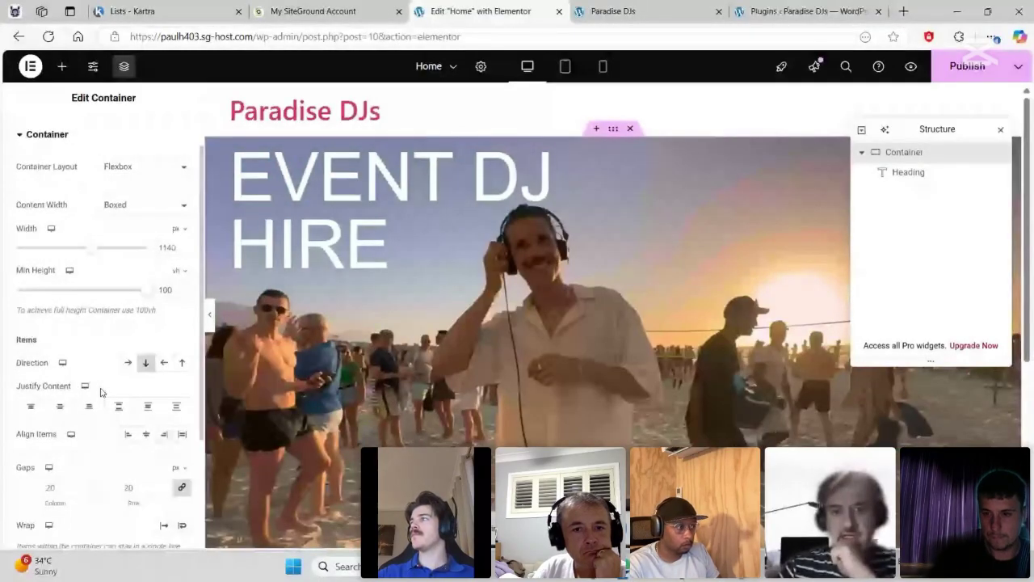
click(149, 406)
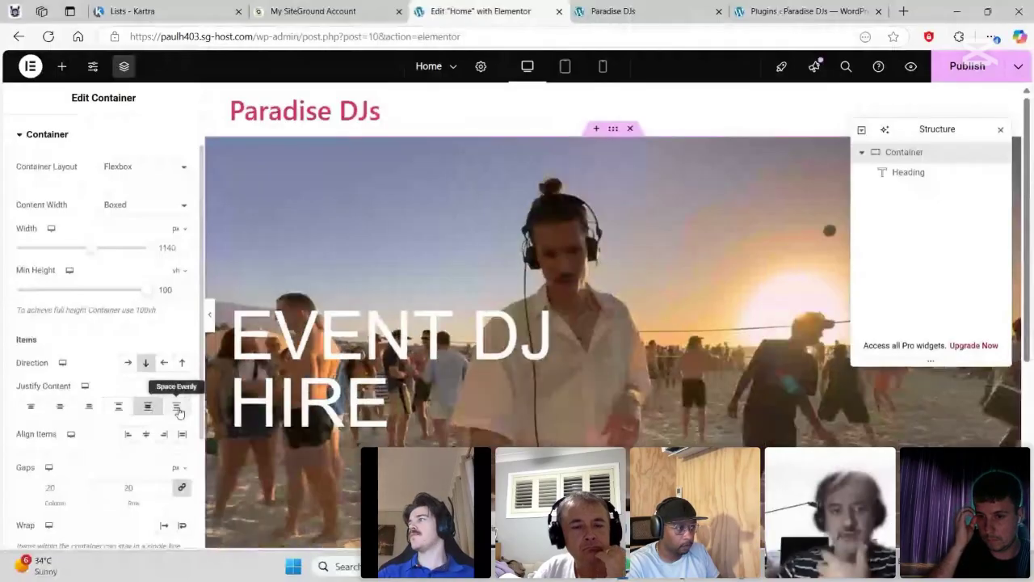
click(177, 408)
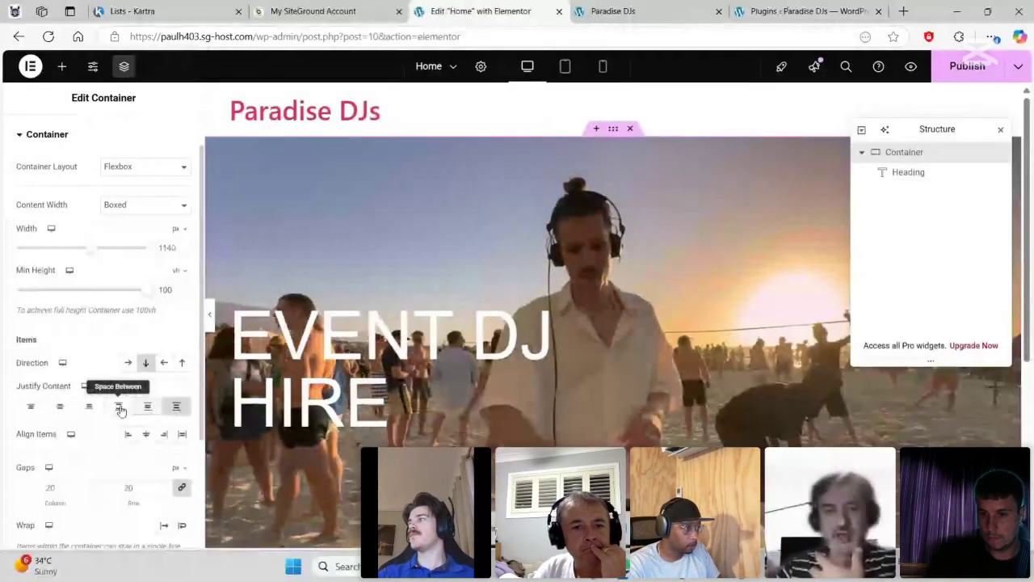
click(88, 406)
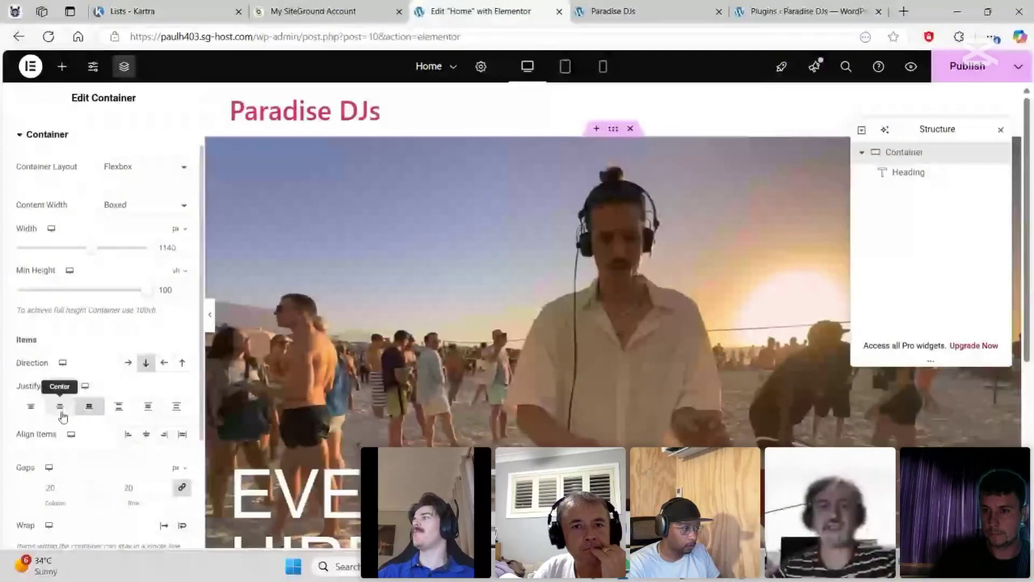
scroll(436, 331, down, 2)
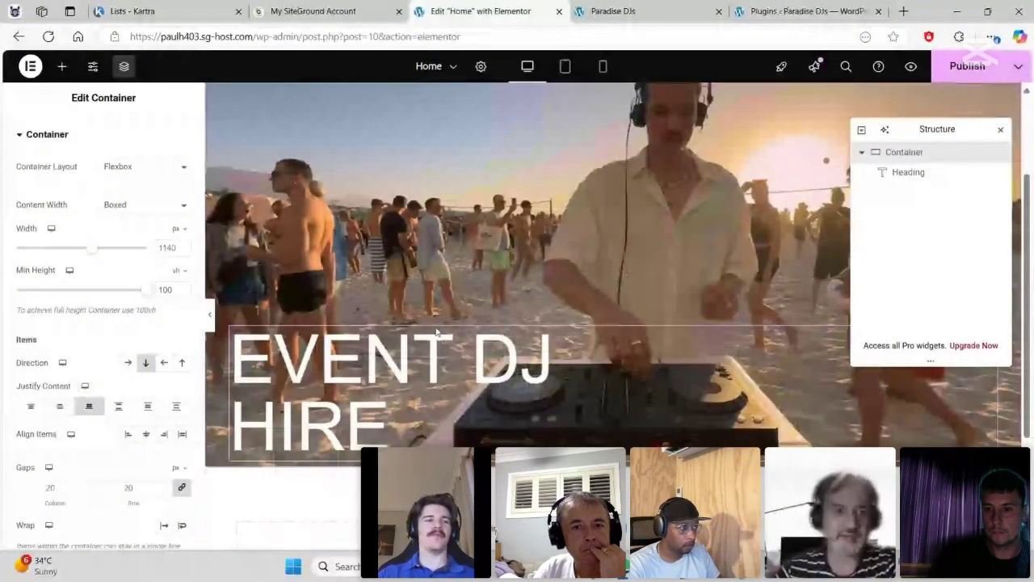
click(436, 331)
scroll(616, 140, up, 2)
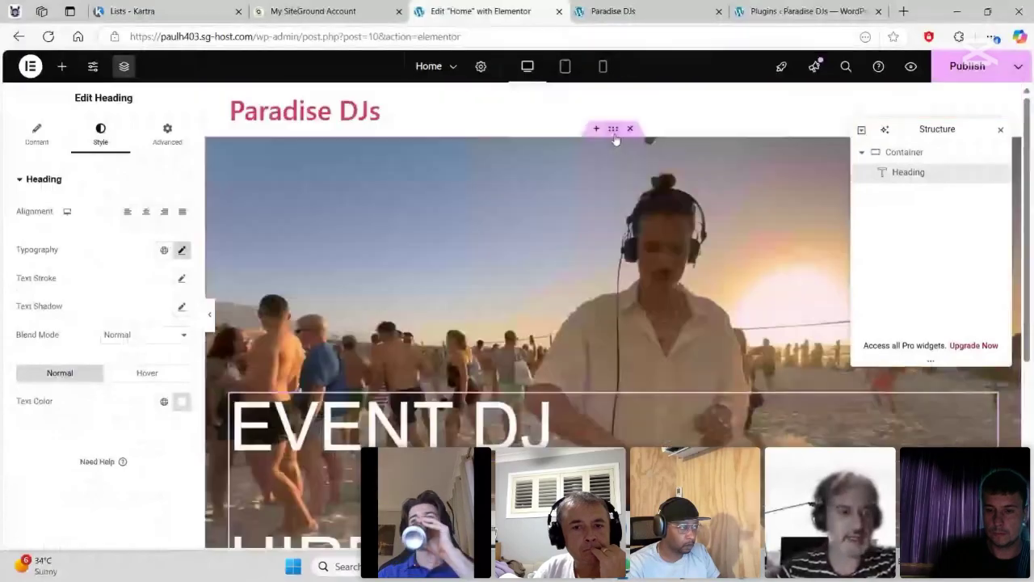
- Set the video container's Justify Content to Space Around and review the sections of the existing Paradise DJs page
click(614, 131)
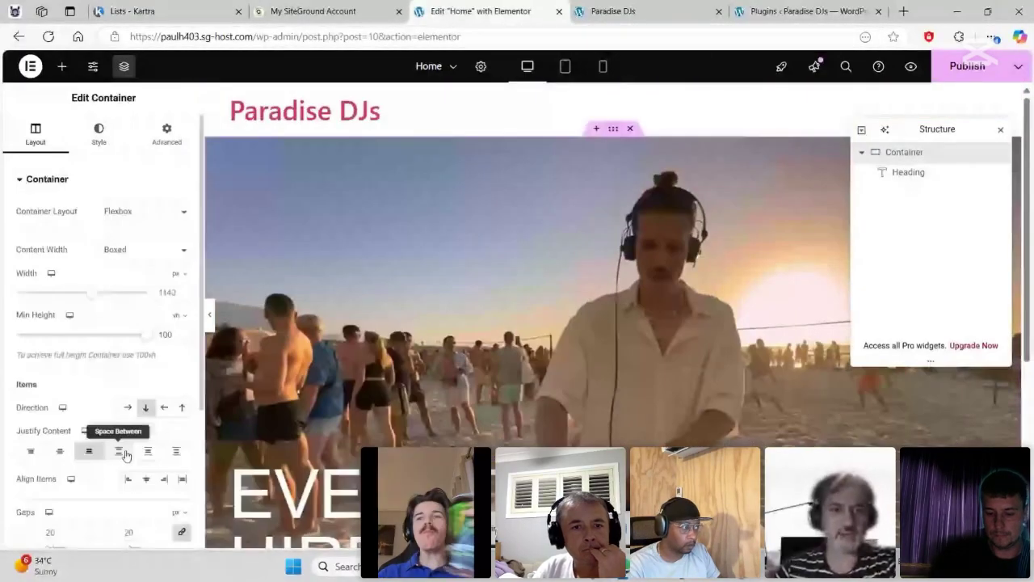
click(148, 452)
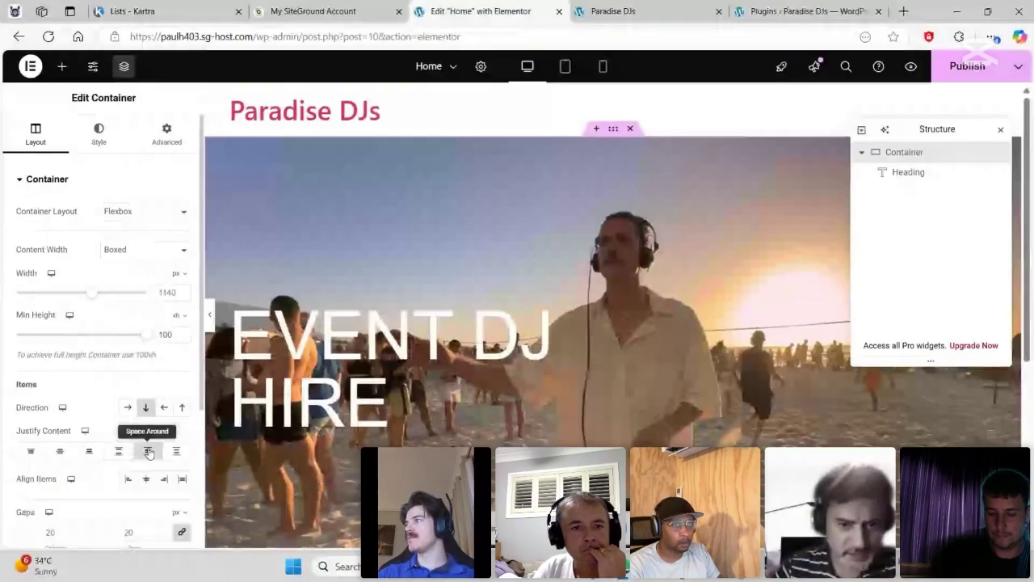
key(alt+Tab)
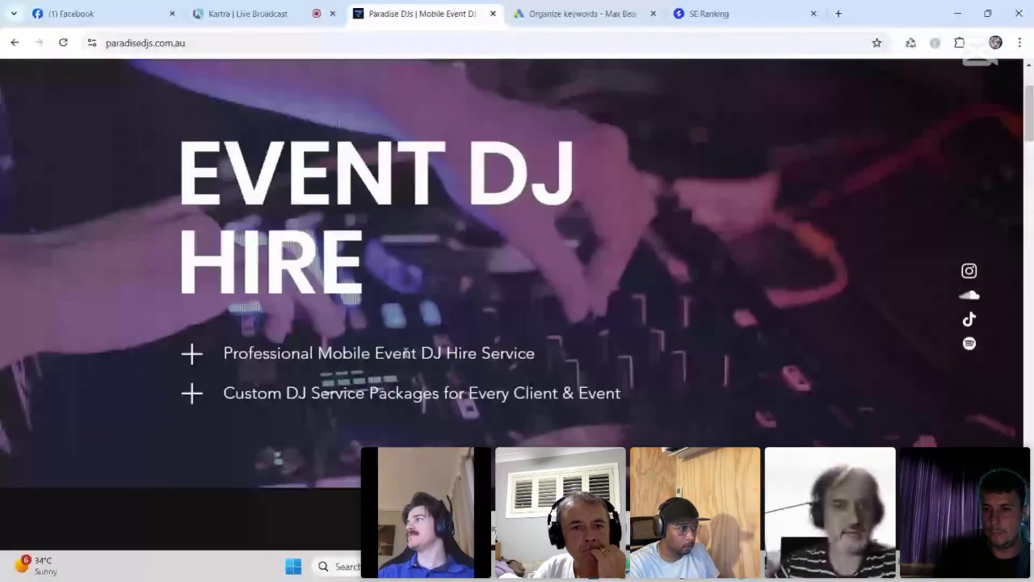
scroll(408, 355, down, 5)
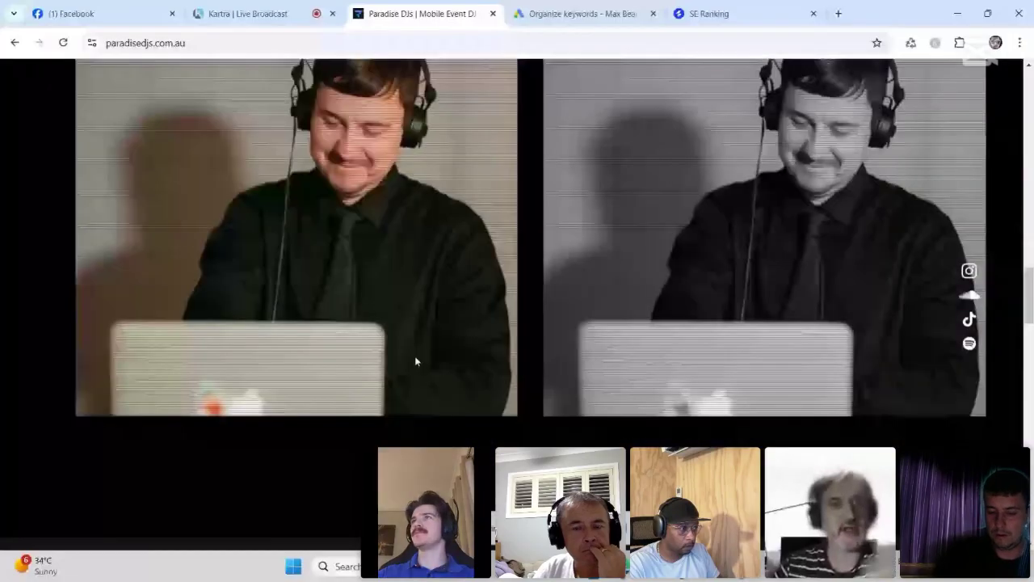
- Add a Text Editor widget below the heading with the existing site's line "Professional Mobile Event DJ Hire Service"
scroll(400, 352, up, 5)
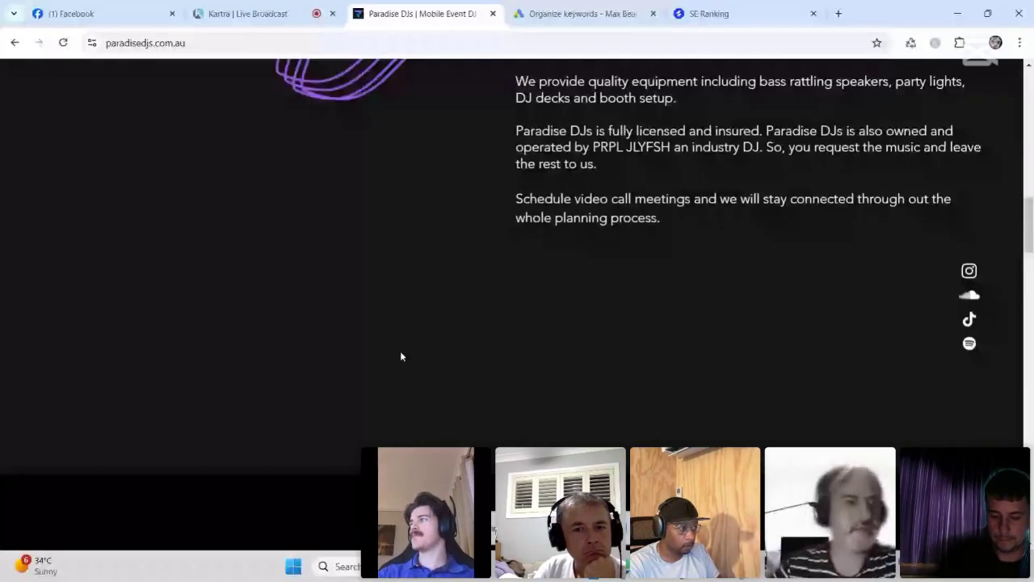
key(alt+Tab)
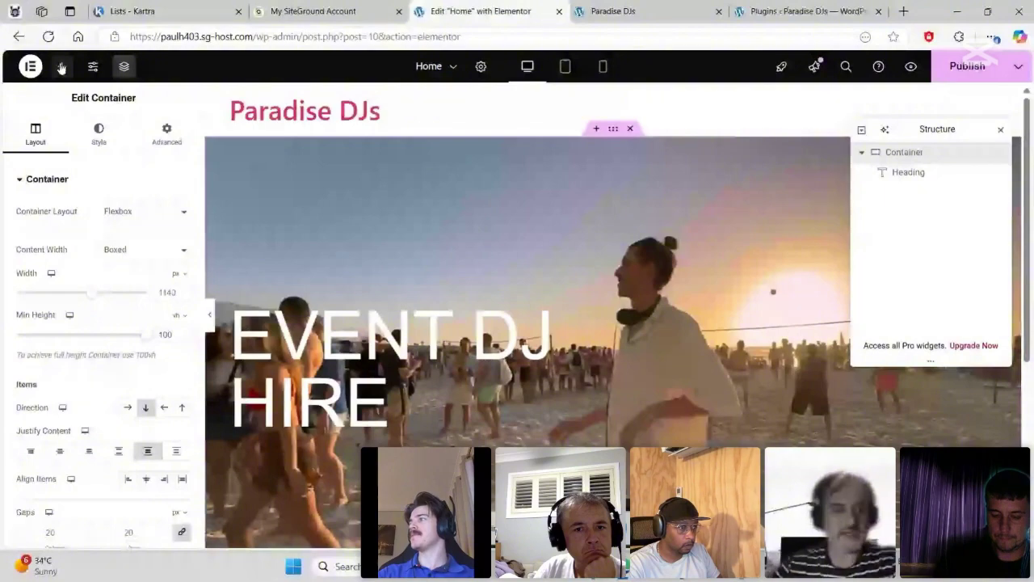
click(61, 68)
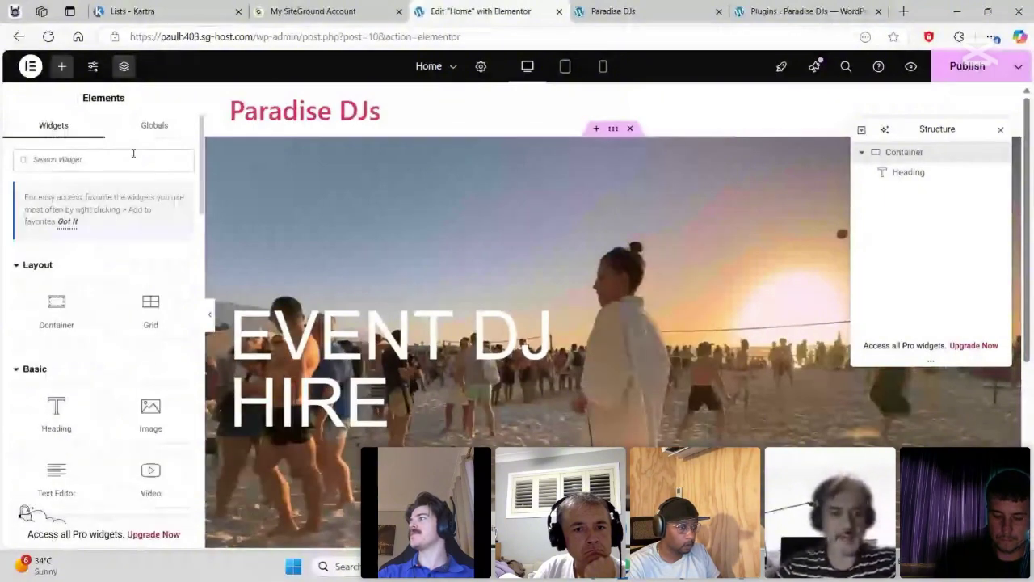
key(alt+Tab)
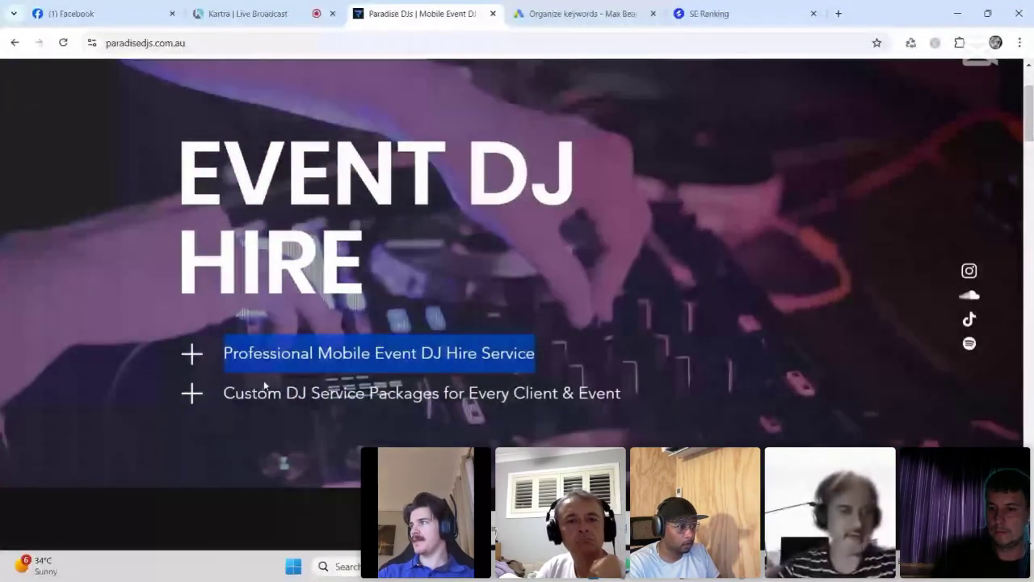
key(alt+Tab)
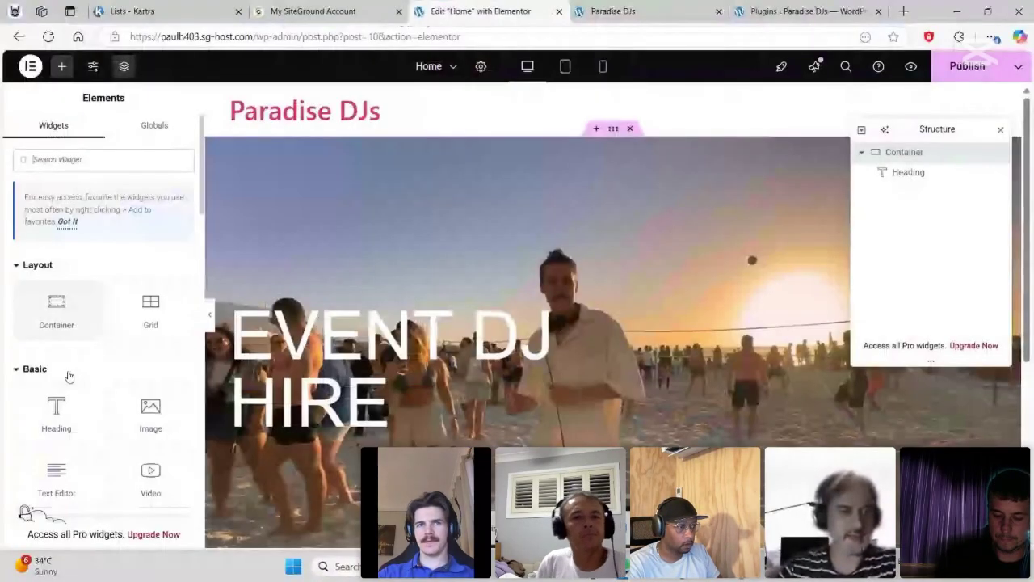
scroll(69, 377, down, 2)
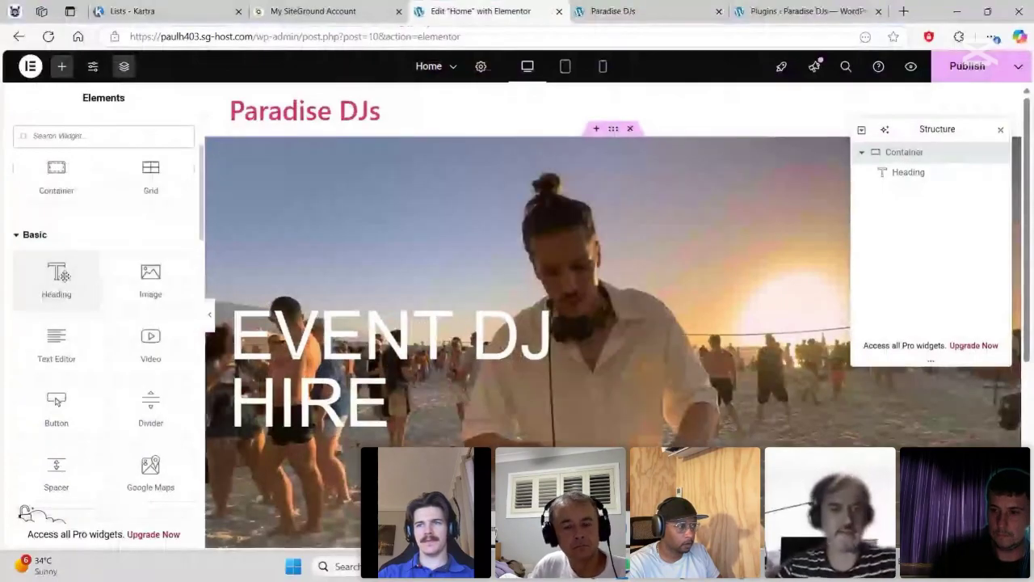
drag(56, 343, 354, 416)
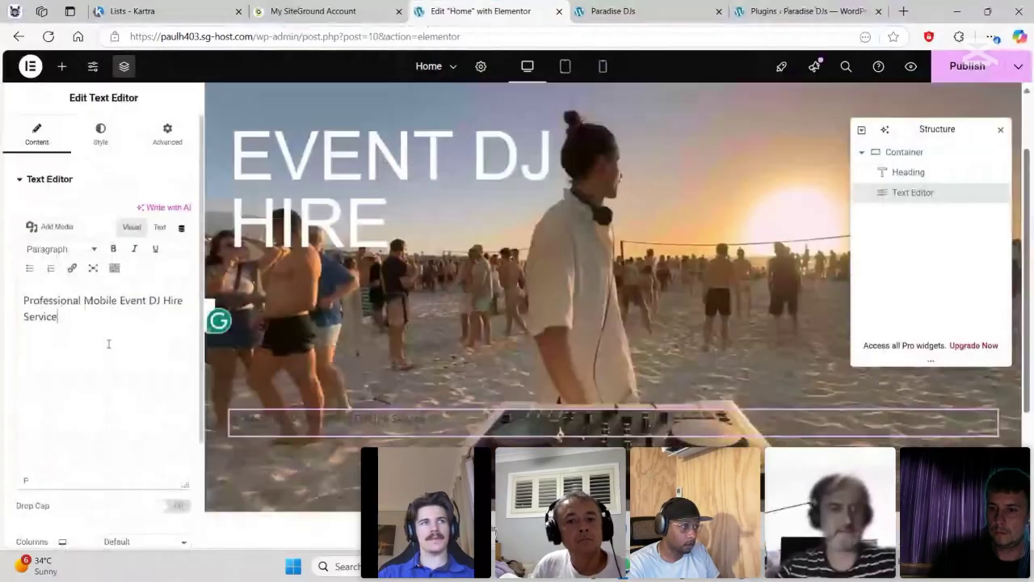
- Copy "Custom DJ Service Packages for Every Client & Event" from the existing site as a second line and format both lines as a bulleted list
key(alt+Tab)
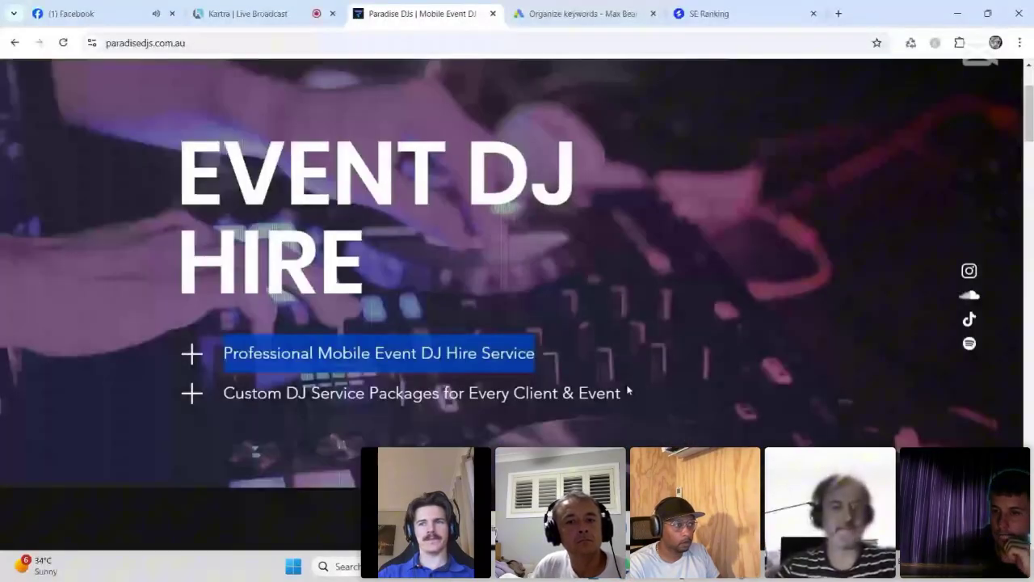
drag(628, 393, 229, 384)
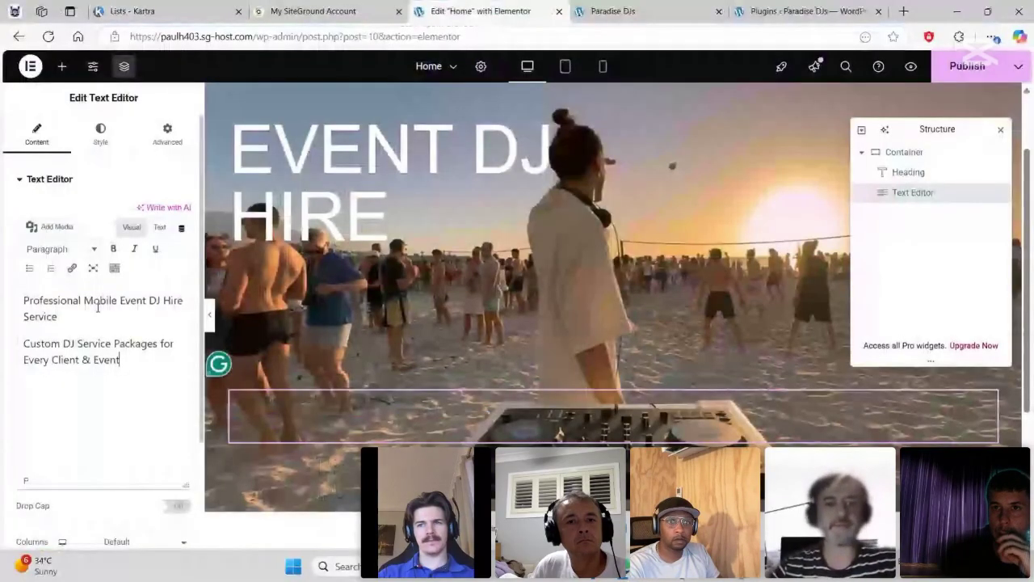
key(ctrl+a)
click(30, 268)
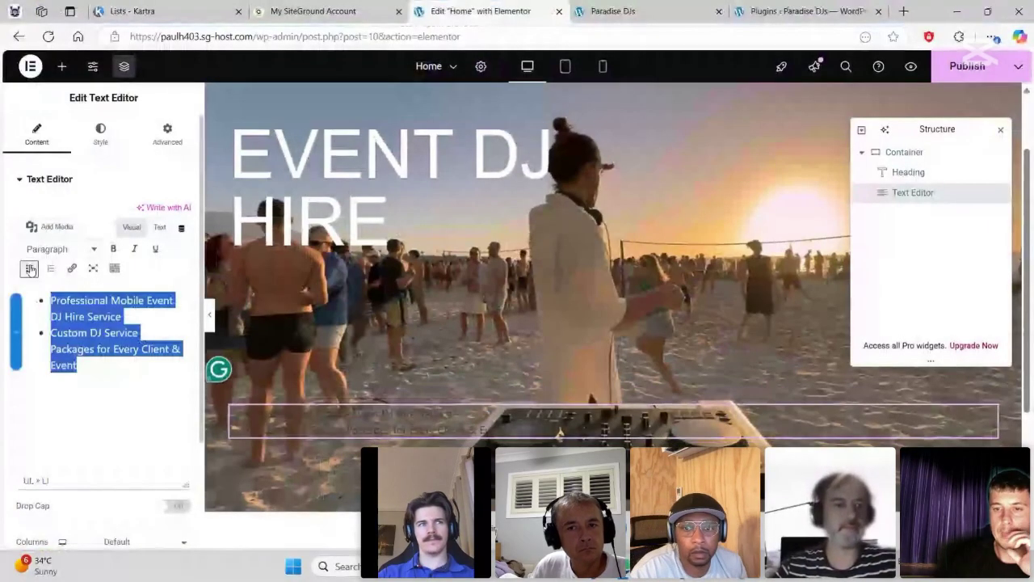
- Set the bulleted text's color to #FFFFFF and its font size to 30 px
click(100, 133)
click(182, 239)
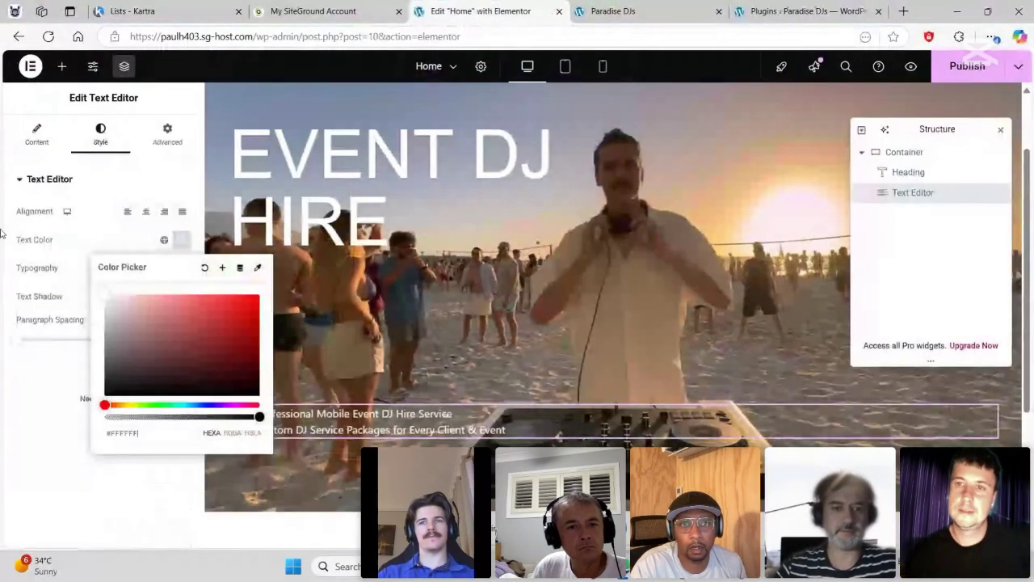
click(181, 268)
click(43, 374)
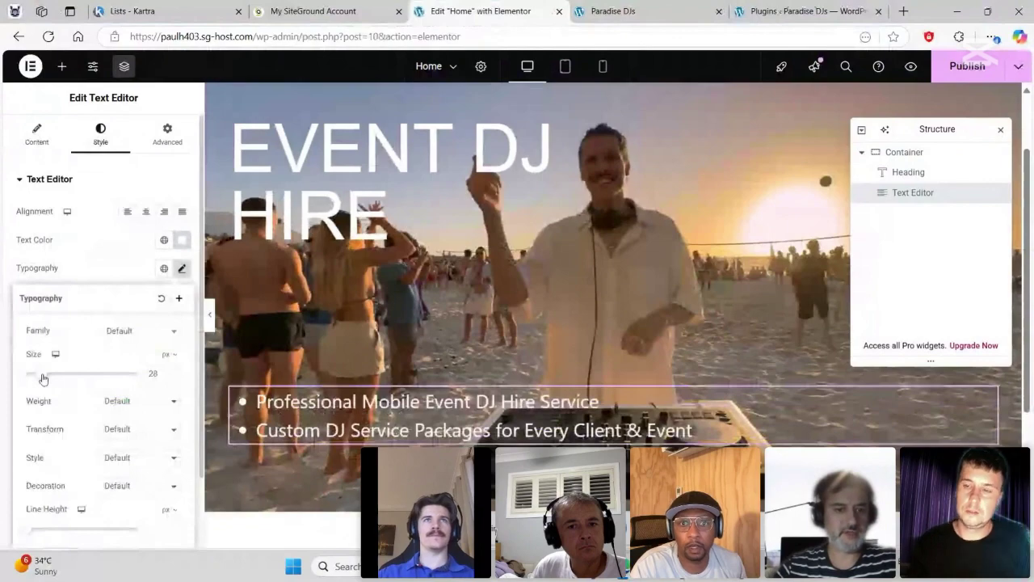
drag(43, 378, 45, 376)
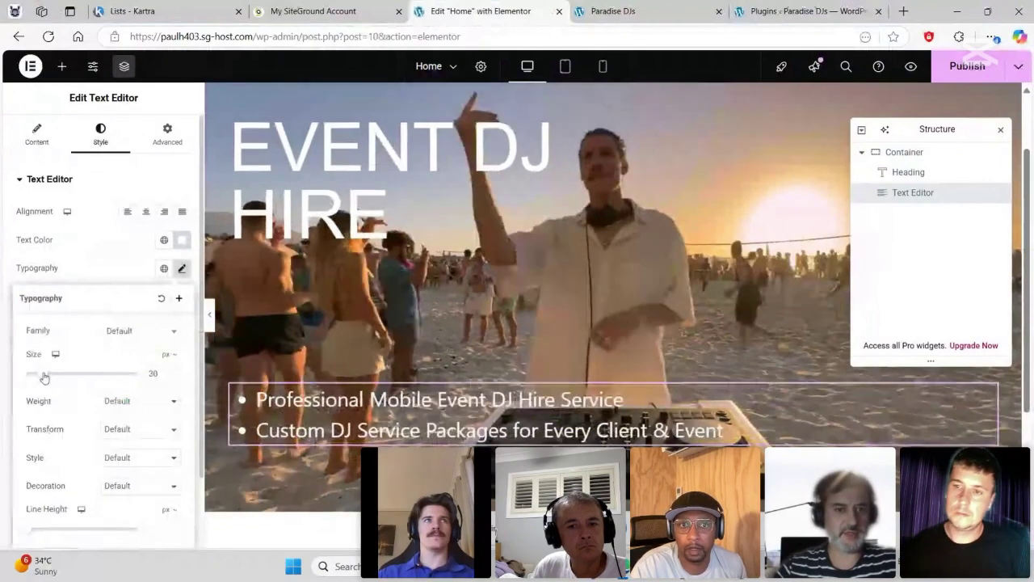
scroll(335, 417, up, 2)
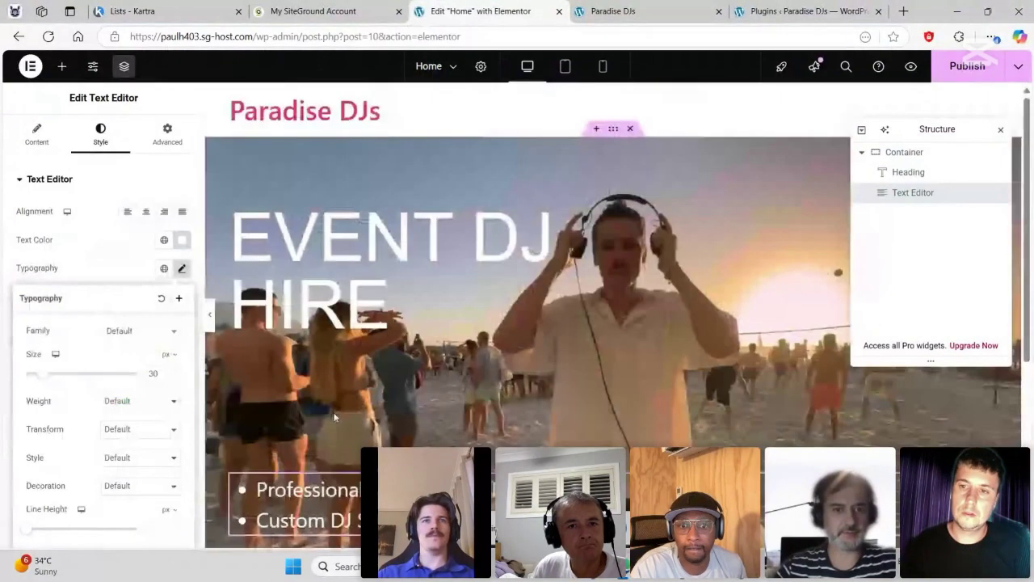
- Set the video container's Justify Content to End after trying a row direction and centred content
click(582, 201)
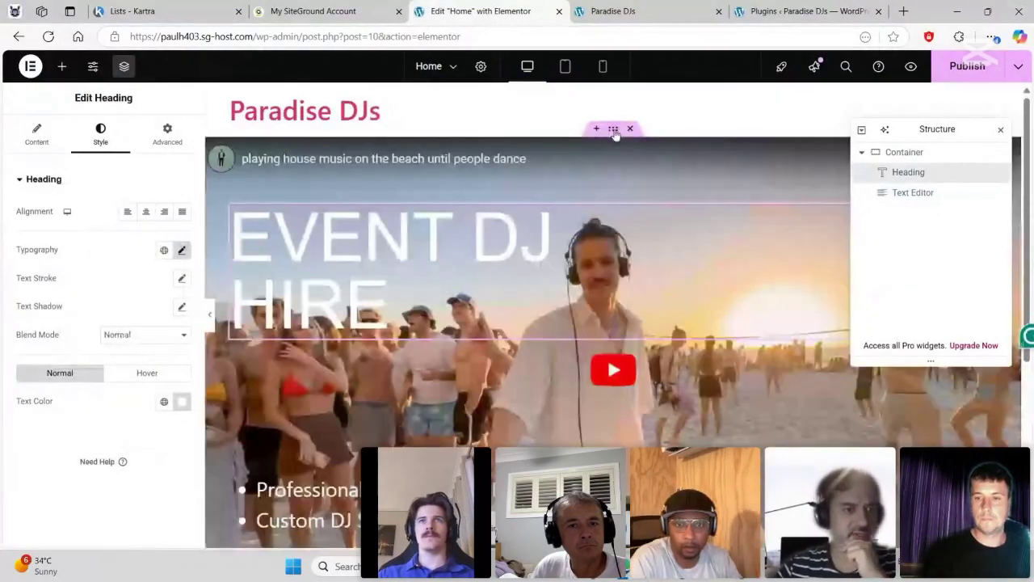
click(613, 130)
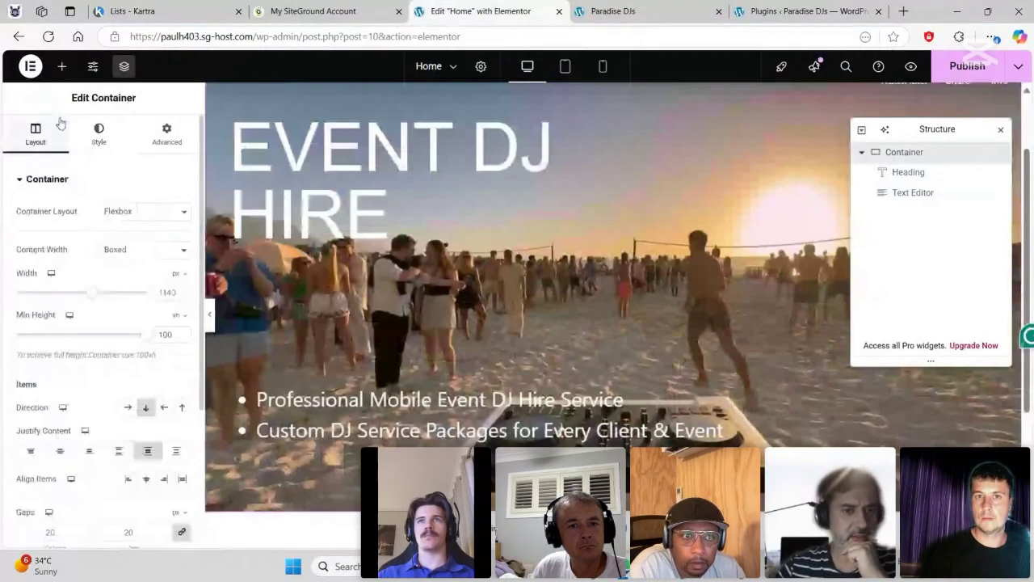
scroll(129, 364, down, 1)
click(128, 362)
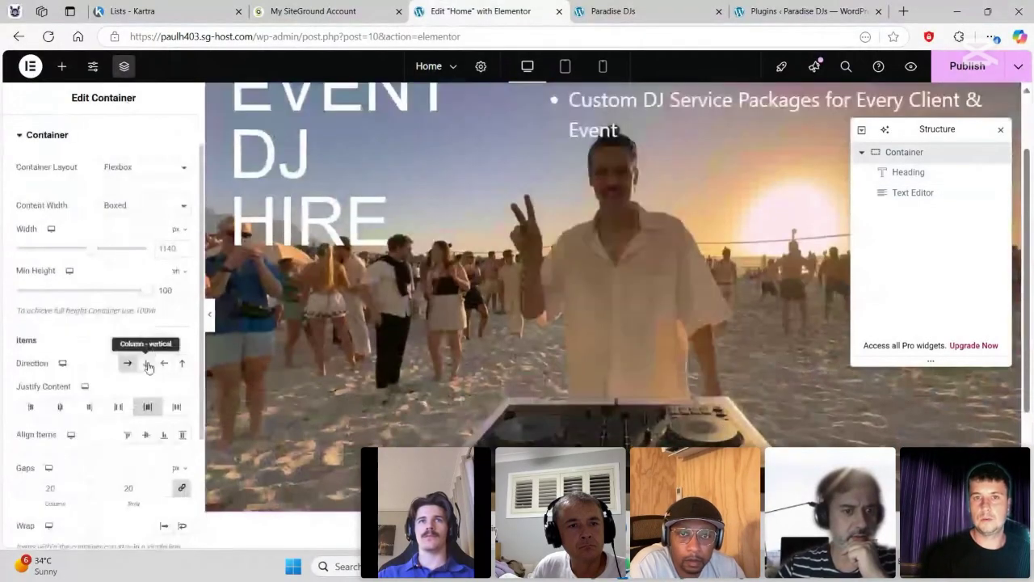
click(147, 364)
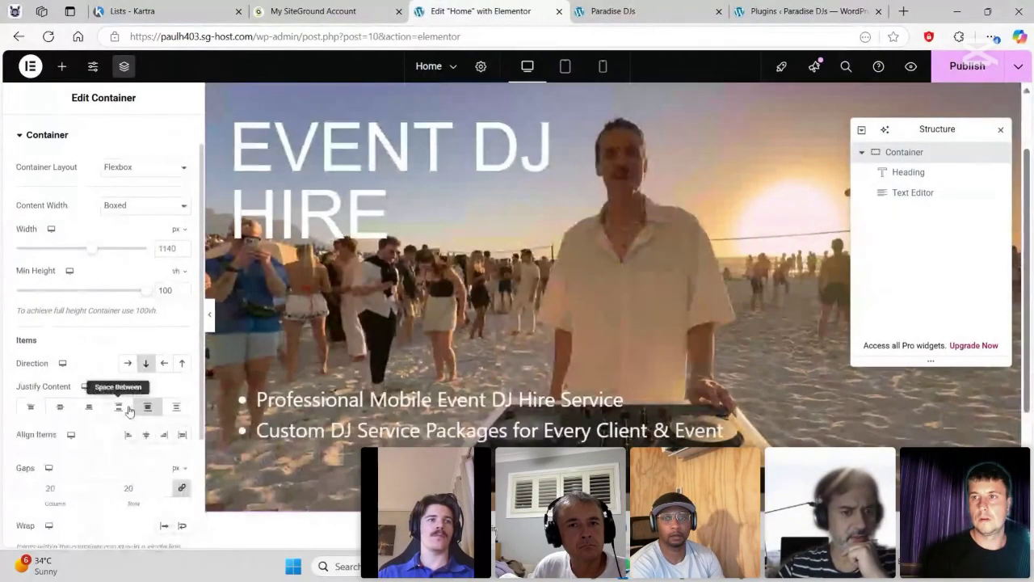
click(88, 407)
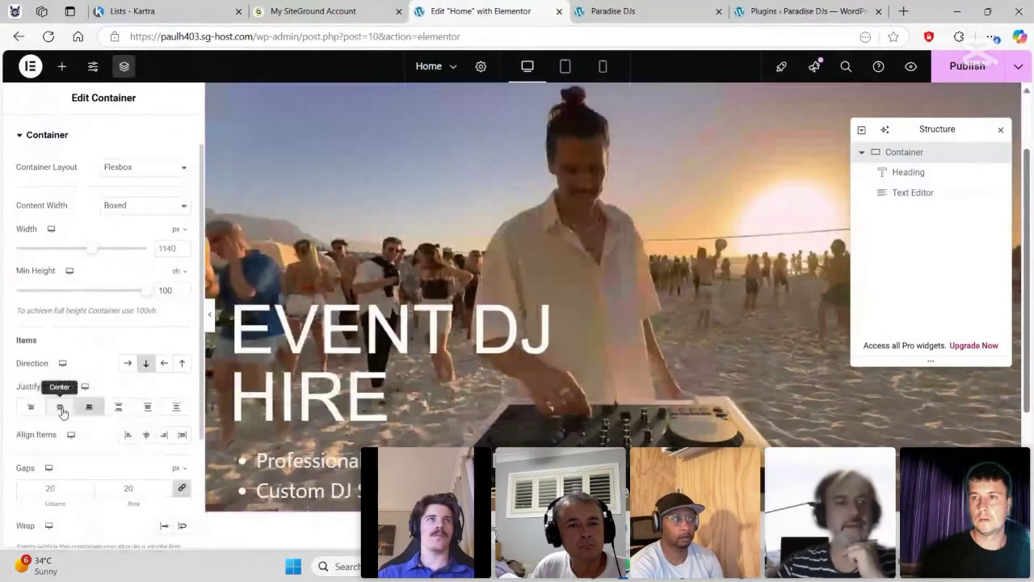
click(61, 407)
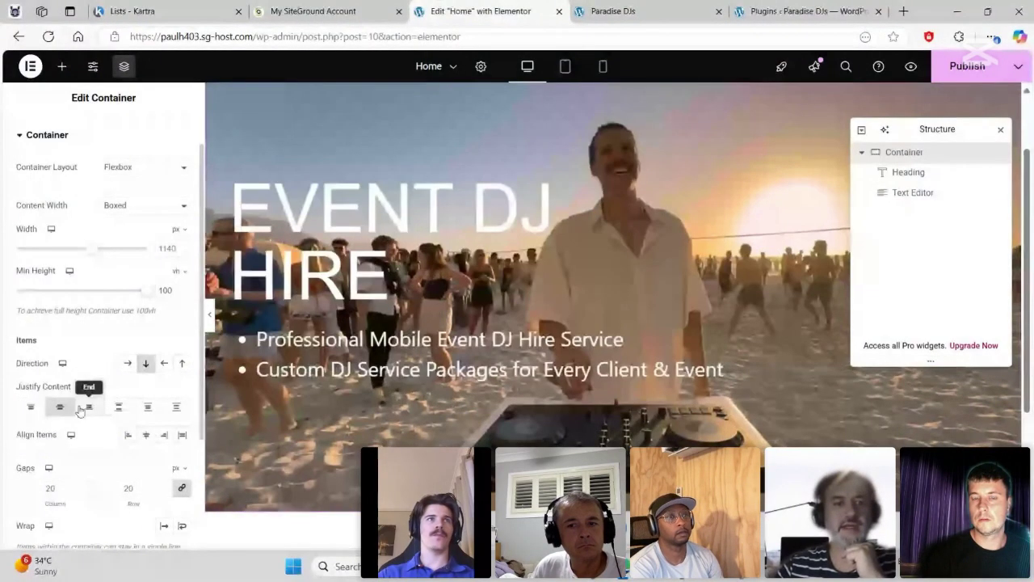
click(86, 409)
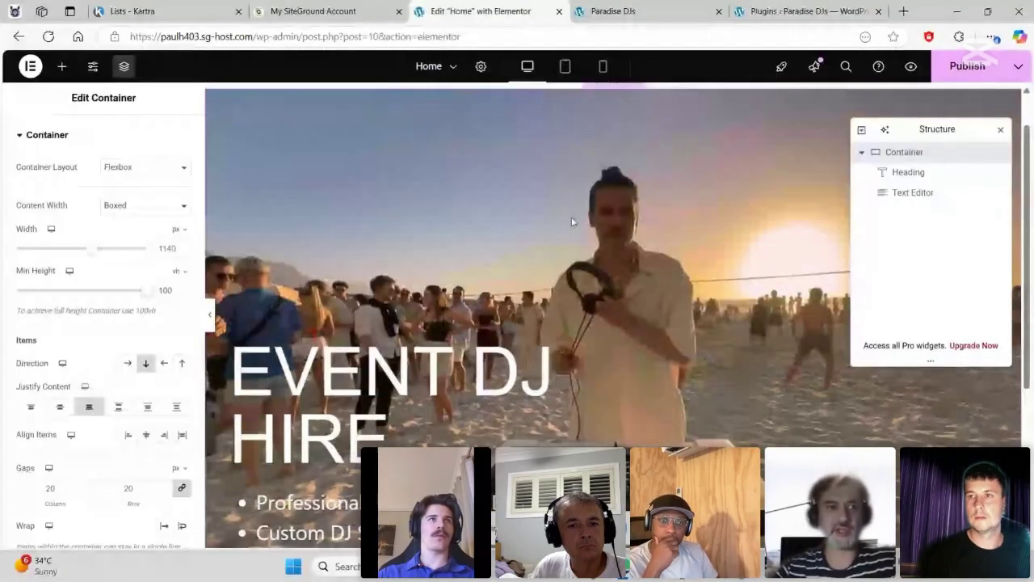
- Find the Spacer widget and place it below the bulleted list in the video container
scroll(571, 220, down, 1)
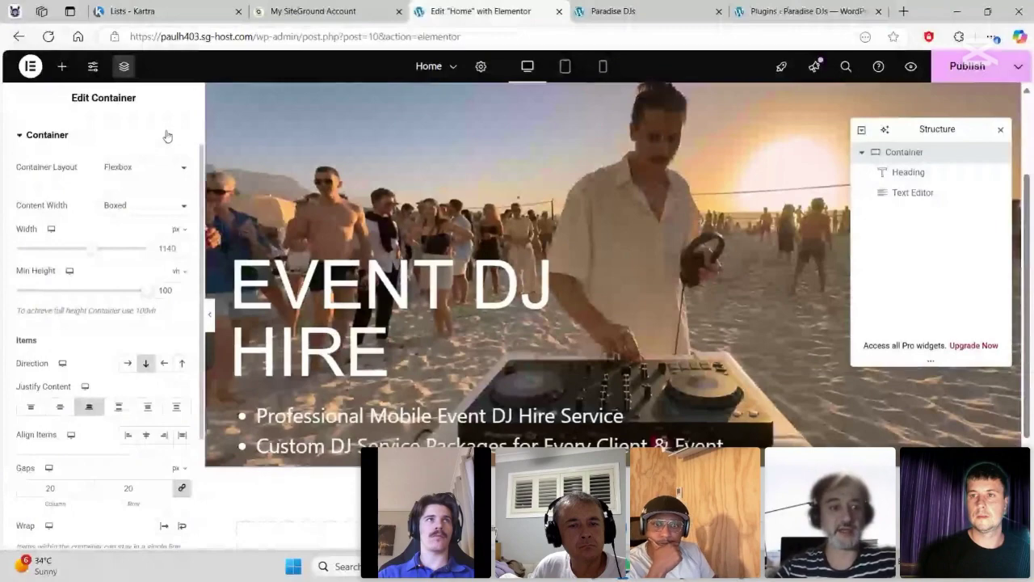
click(62, 67)
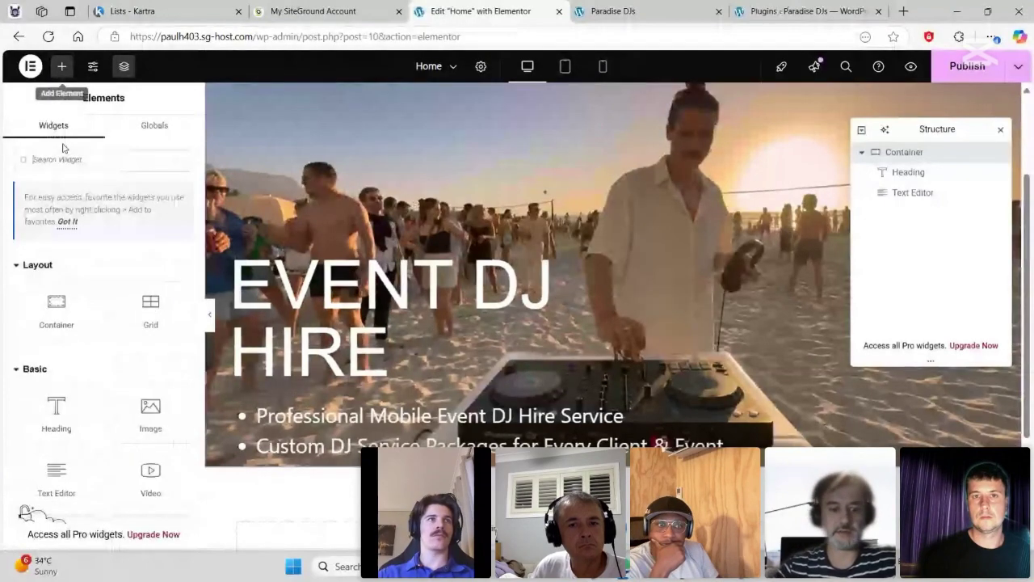
scroll(97, 323, down, 1)
scroll(64, 221, up, 1)
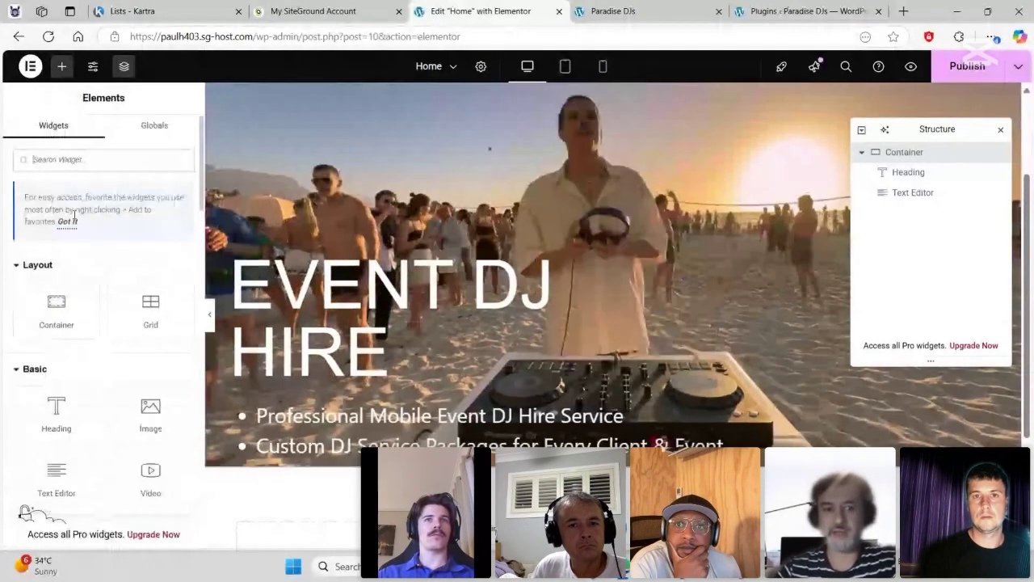
click(68, 161)
text(SPA)
drag(56, 273, 372, 440)
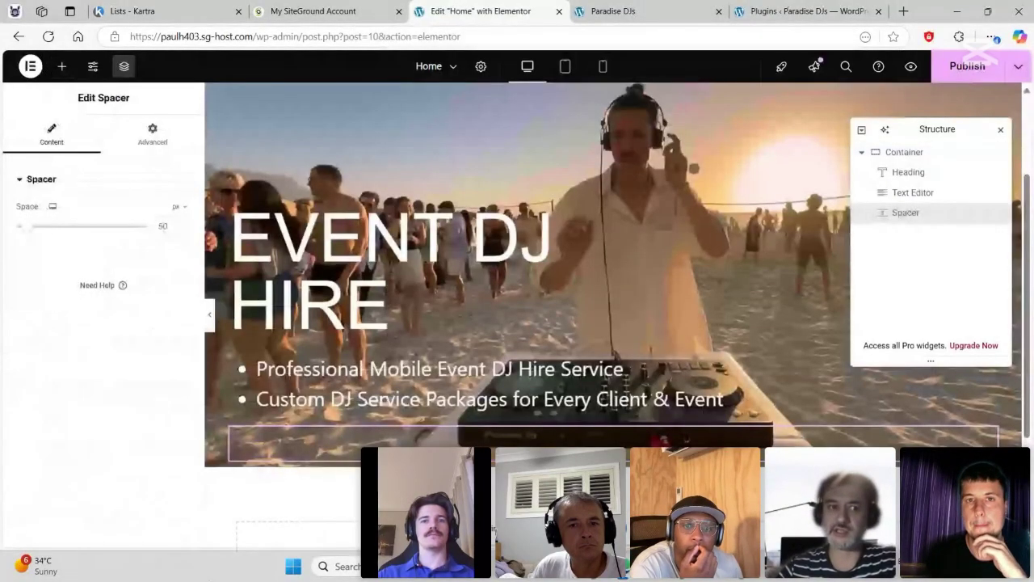
- Open the bulleted text's advanced layout settings and compare its placement with the existing site's hero
click(423, 364)
click(166, 134)
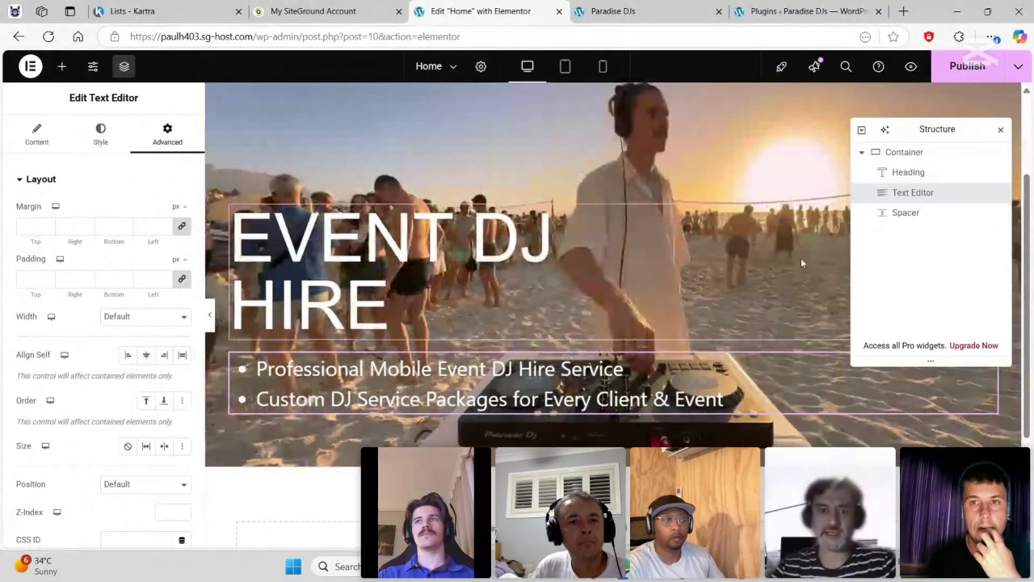
key(alt+Tab)
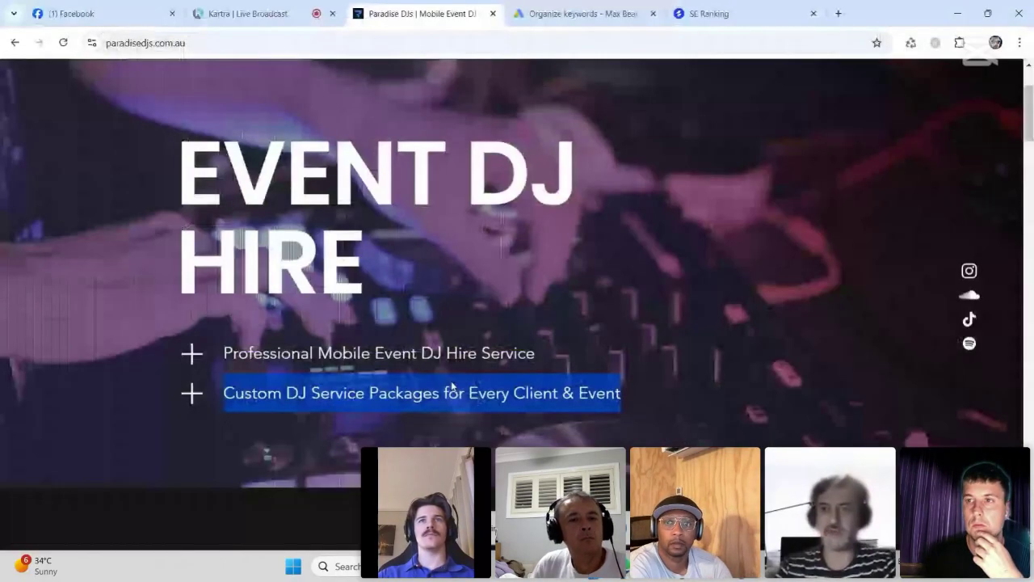
key(alt+Tab)
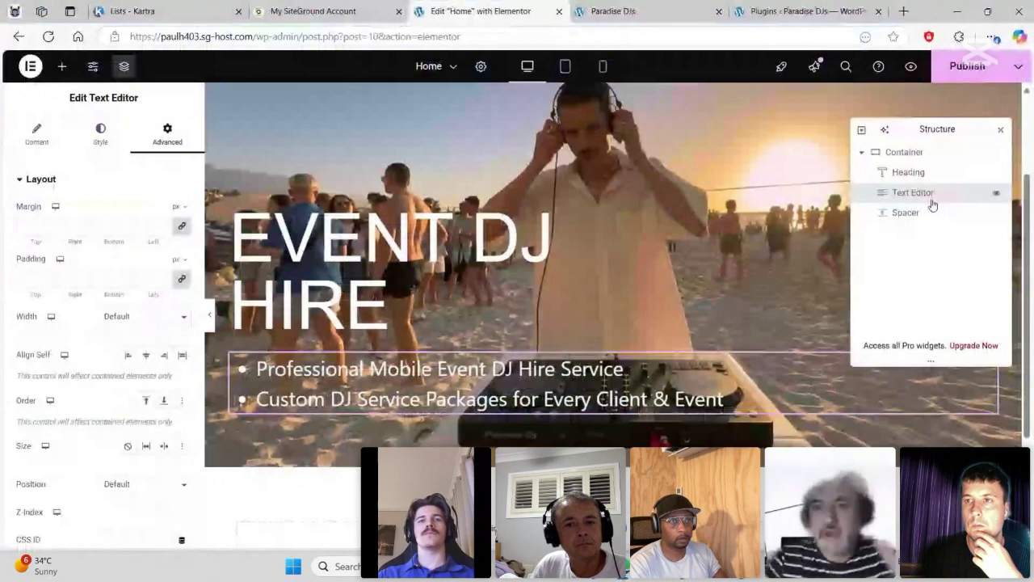
- Reload the new site's front page and check how the video hero, heading and bullets display
key(ctrl+Tab)
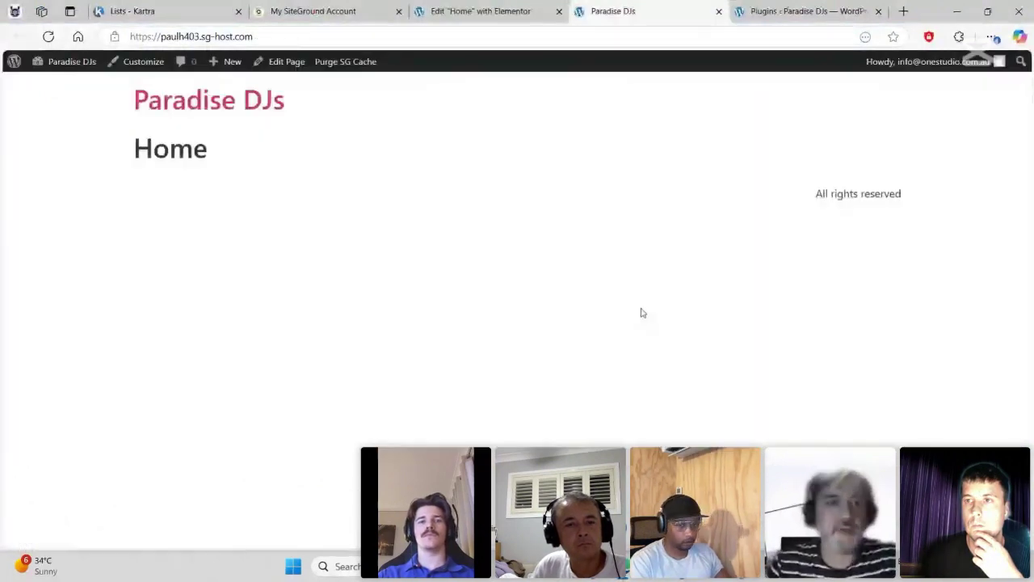
key(F5)
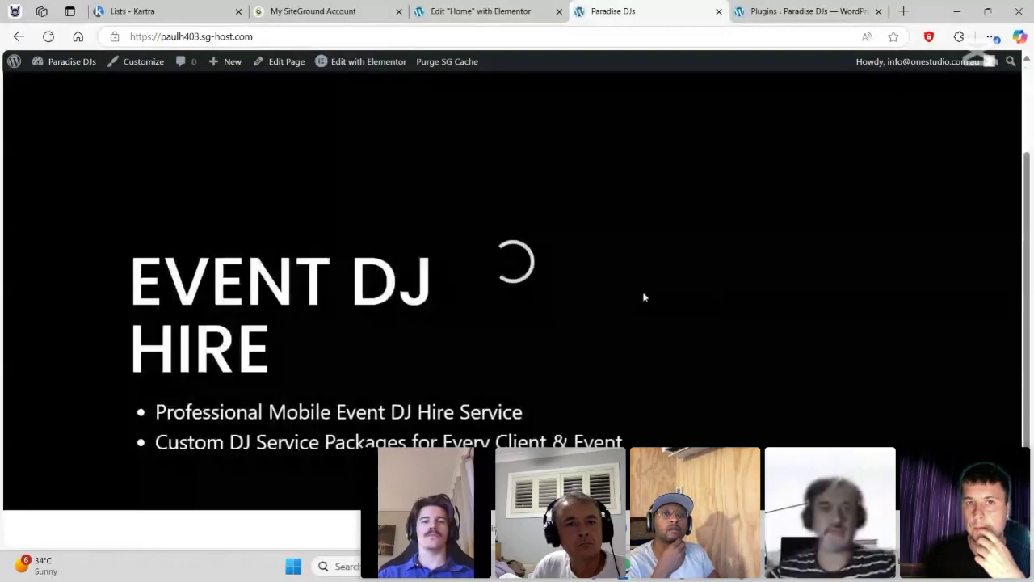
key(ctrl+shift+Tab)
key(ctrl+Tab)
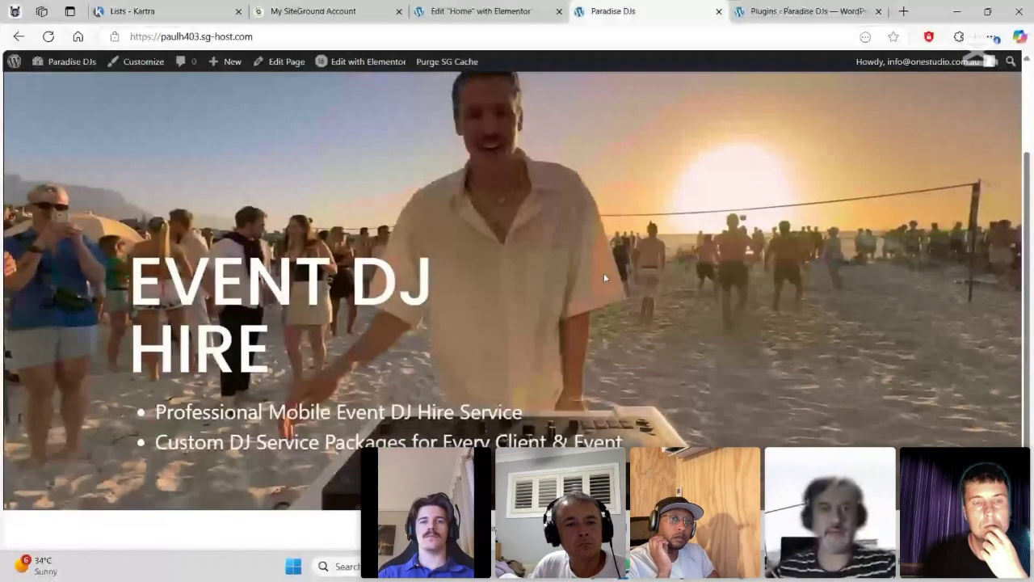
scroll(606, 277, up, 1)
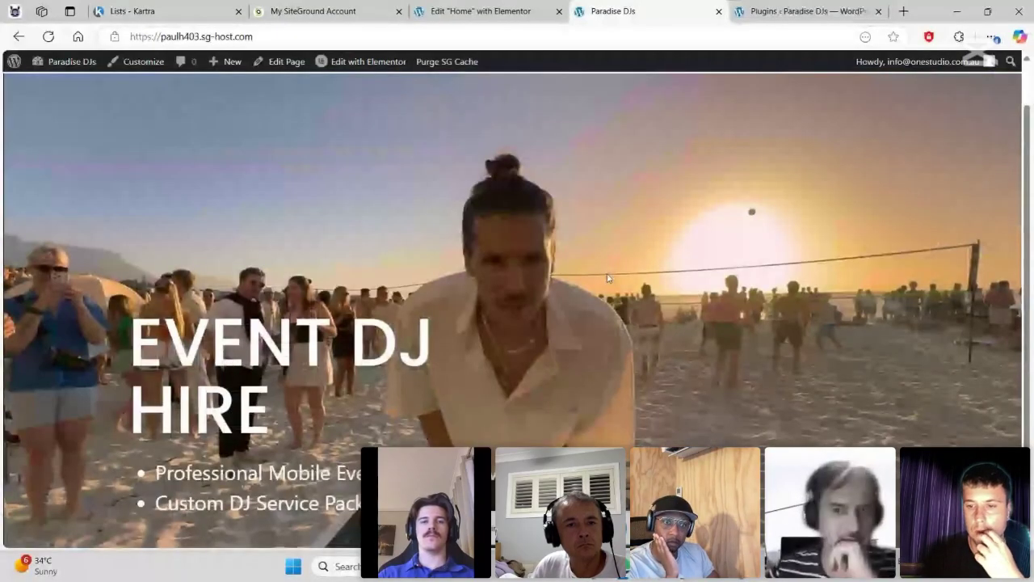
- Switch to the Kartra live broadcast and view its attendees list
key(alt+Tab)
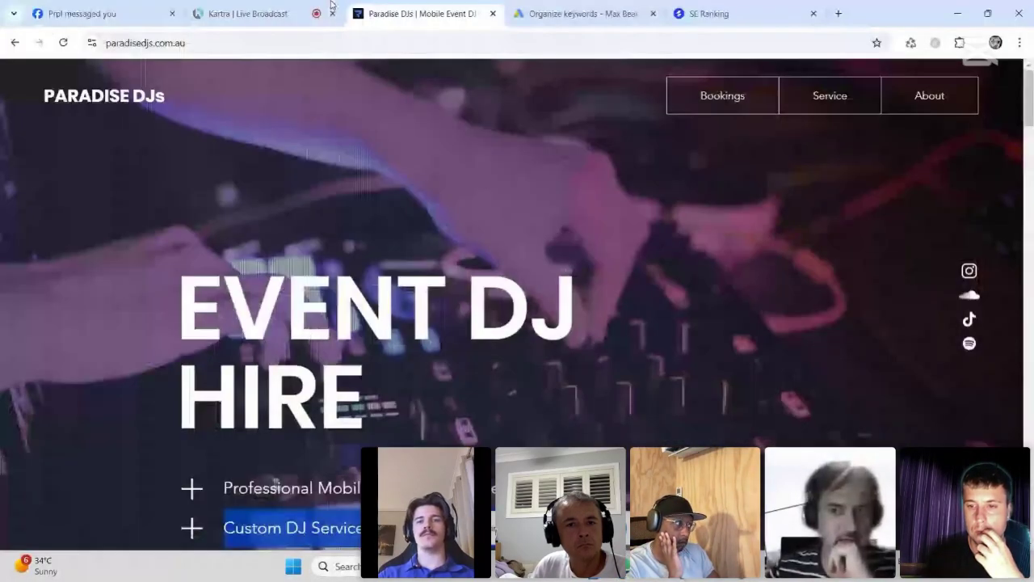
click(330, 6)
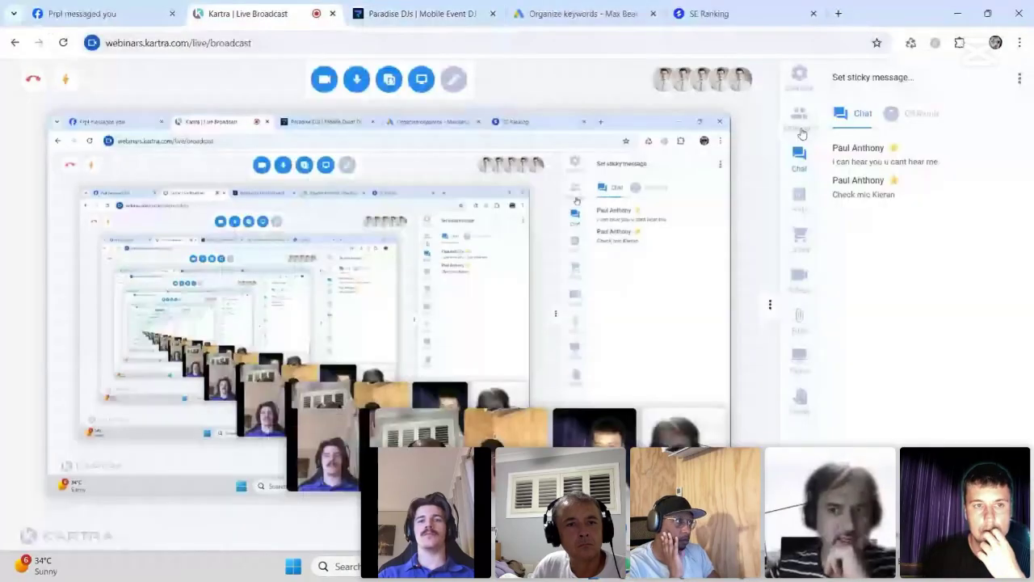
click(798, 129)
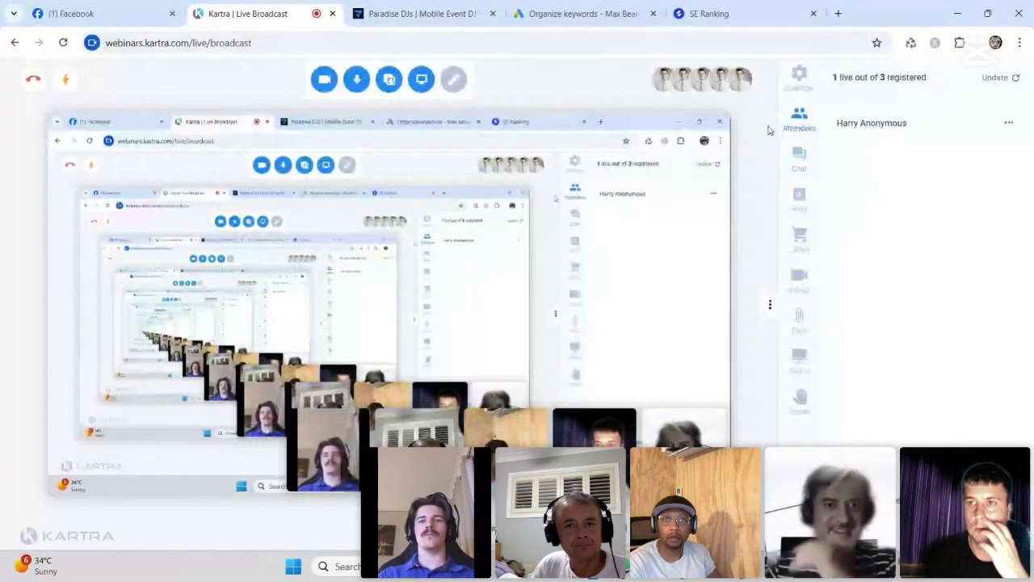
- Review the new site's front-page hero and compare it with the existing Paradise DJs site's hero and social icons
key(alt+Tab)
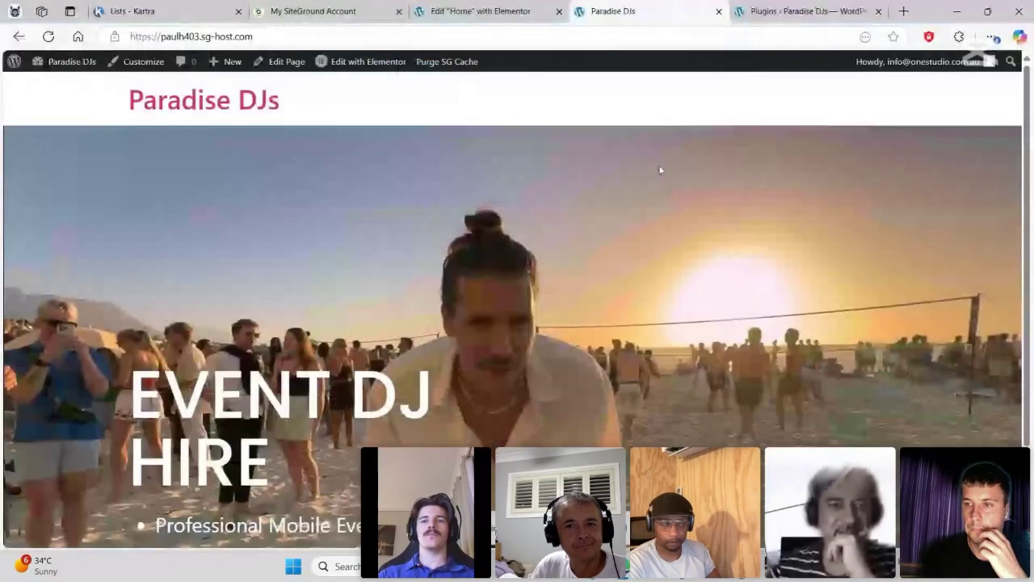
scroll(477, 303, down, 2)
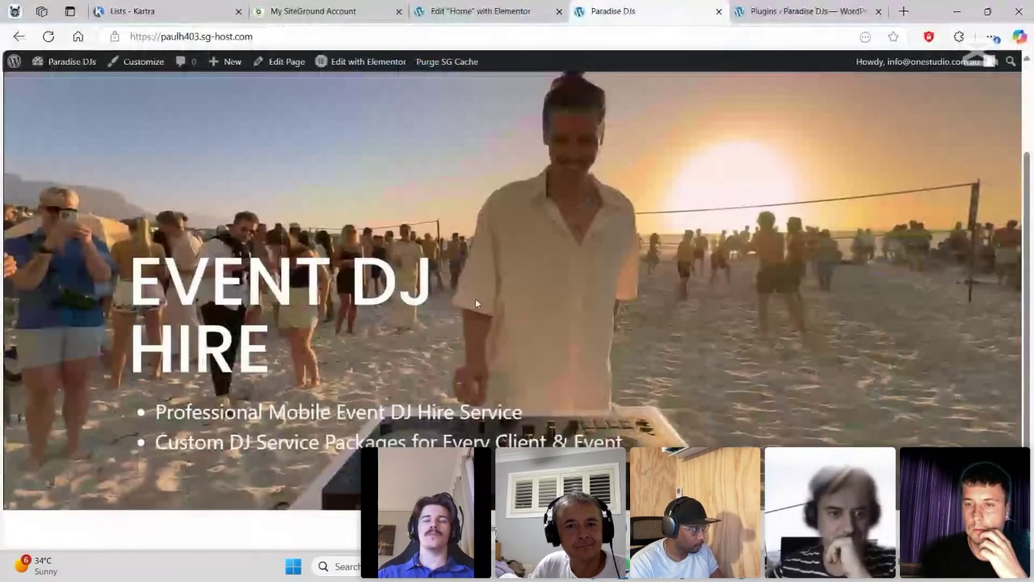
scroll(295, 91, up, 2)
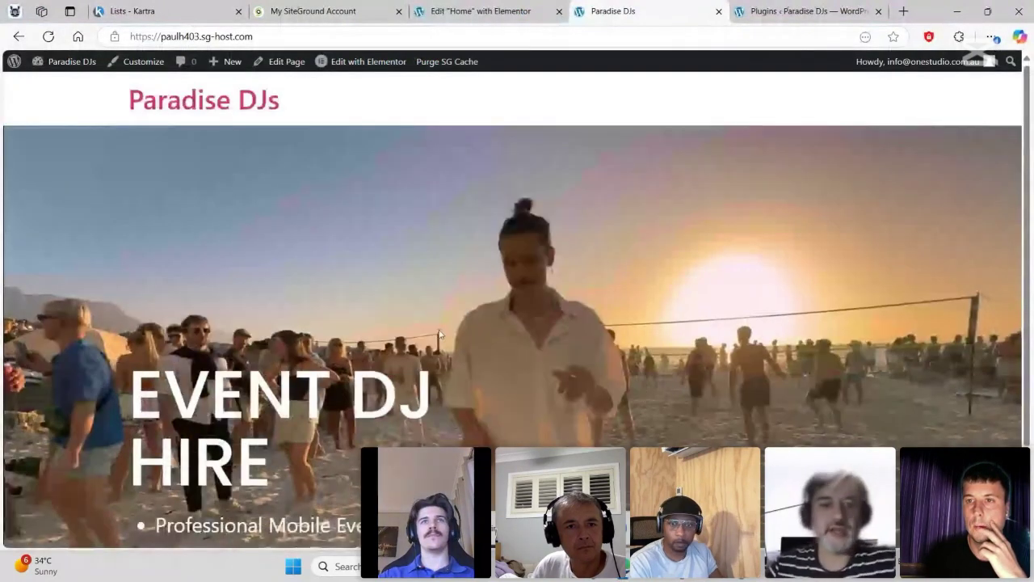
key(alt+Tab)
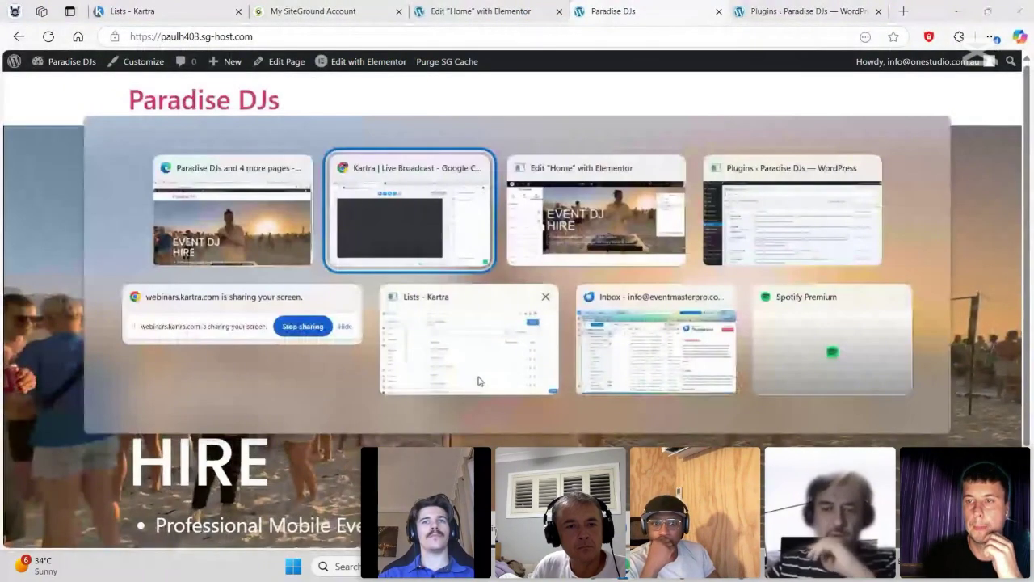
key(Escape)
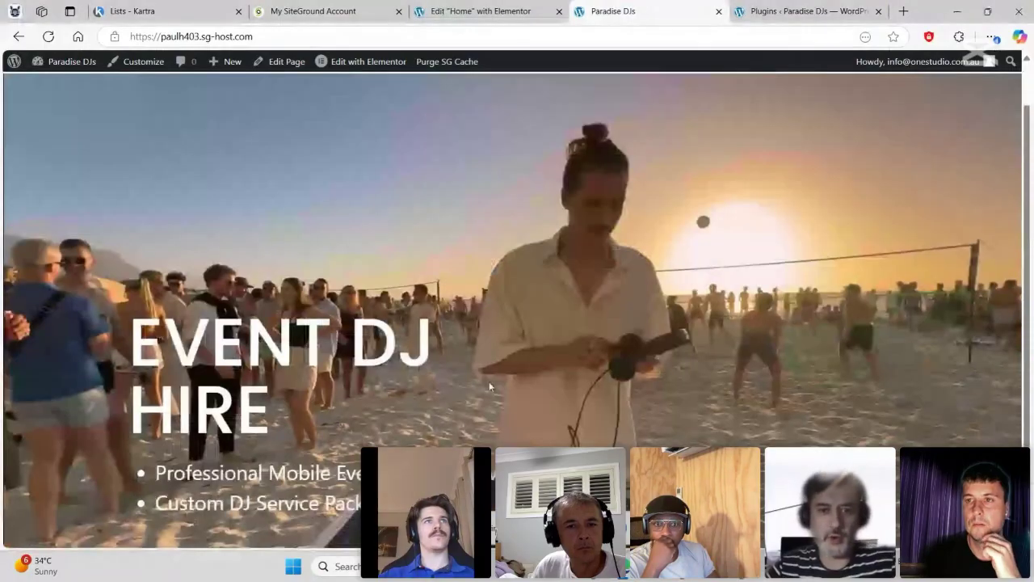
scroll(493, 386, down, 1)
key(alt+Tab)
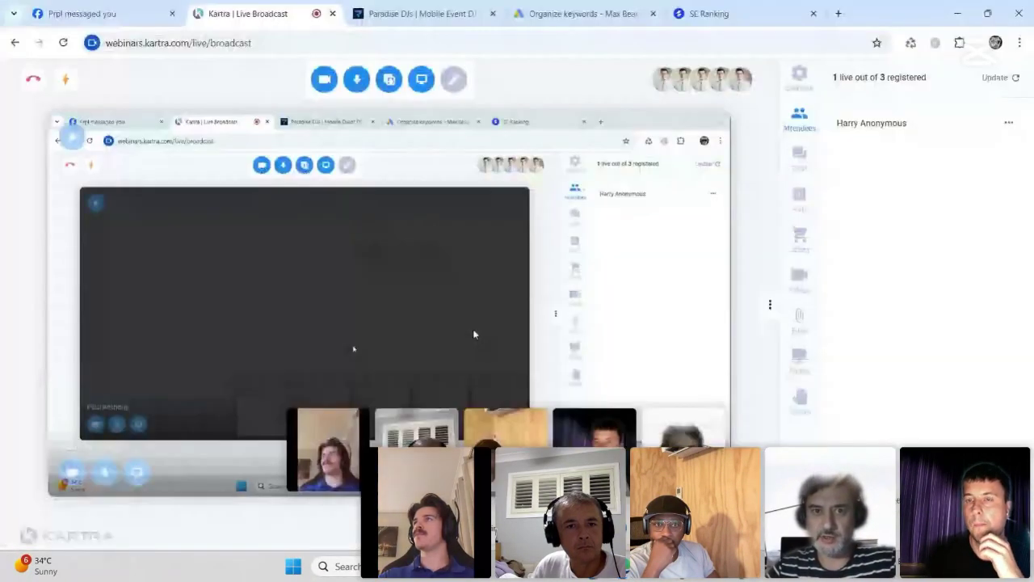
click(440, 7)
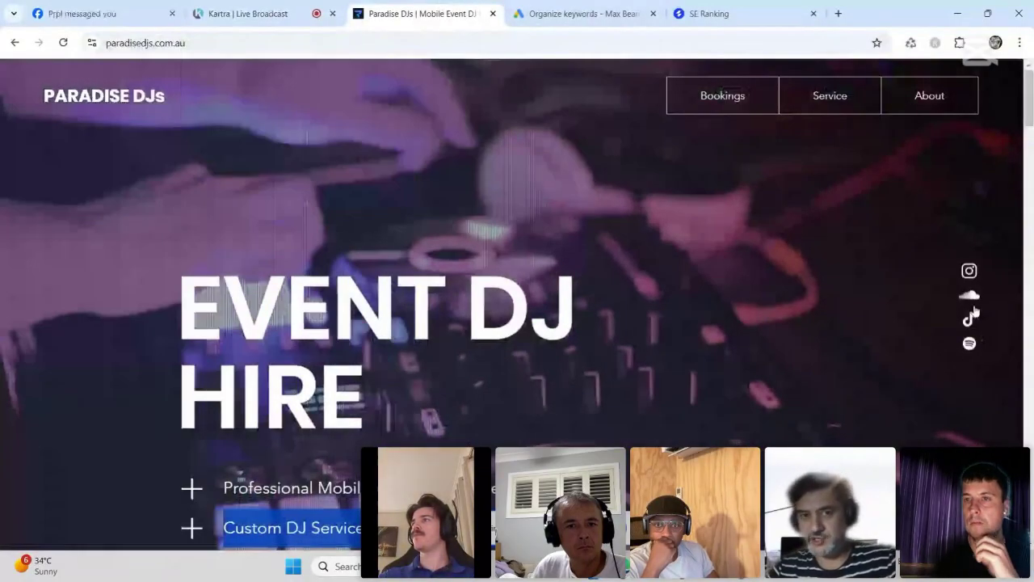
- Find the Social Icons widget, place it between the bulleted text and the spacer in the Home page's video container, and close the structure overview
key(alt+Tab)
key(alt+Tab)
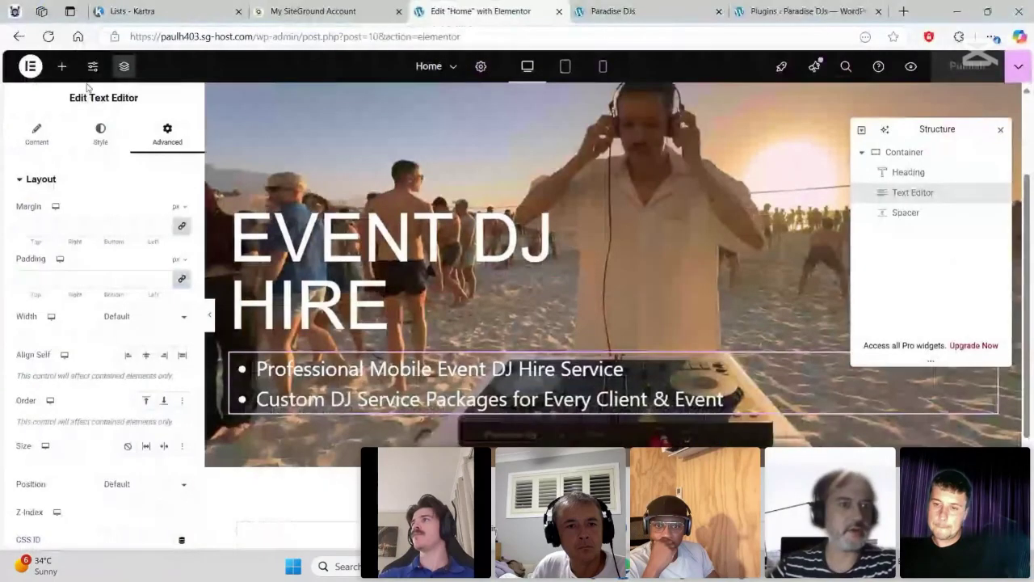
click(61, 66)
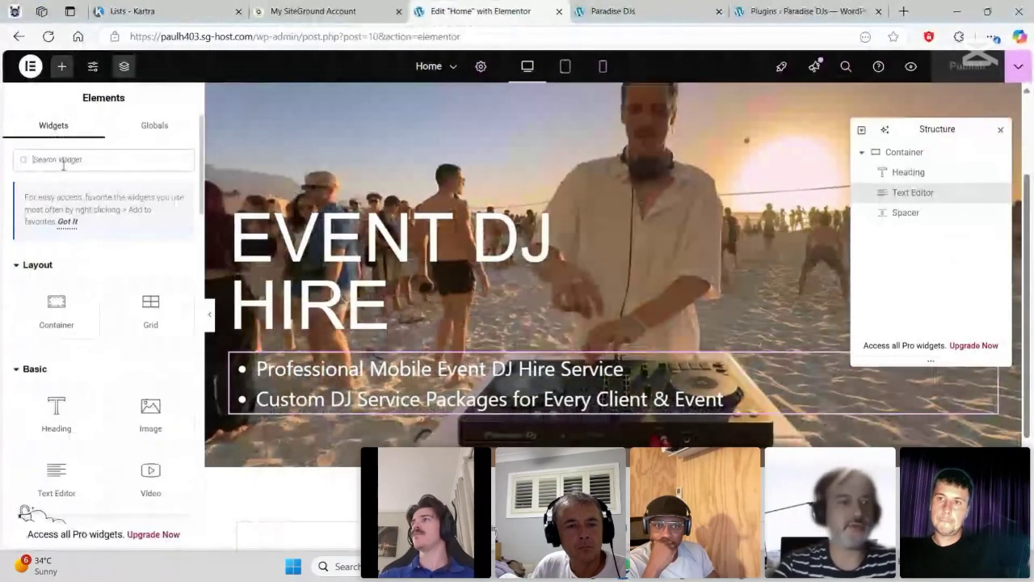
click(63, 161)
text(social)
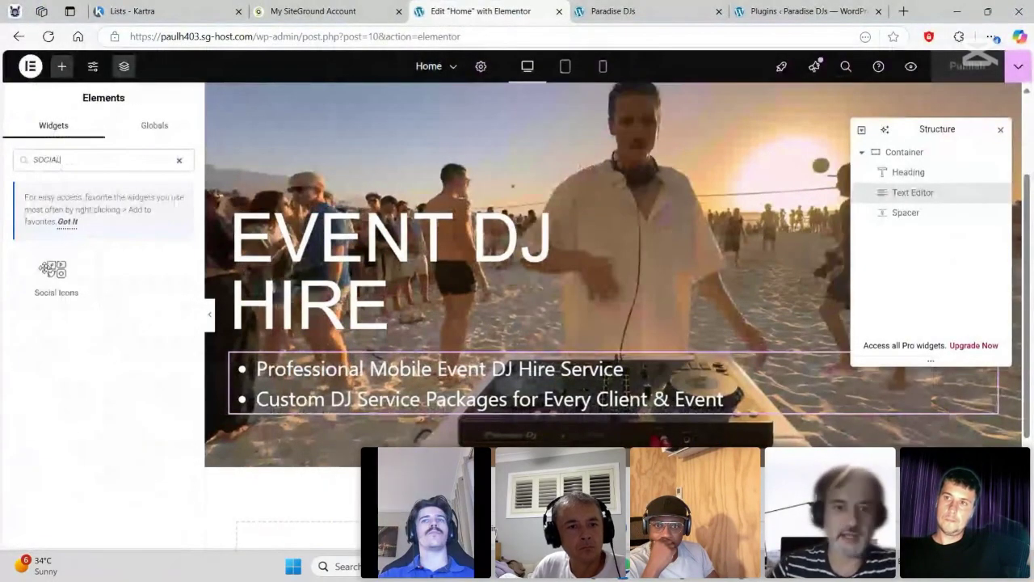
drag(44, 269, 584, 395)
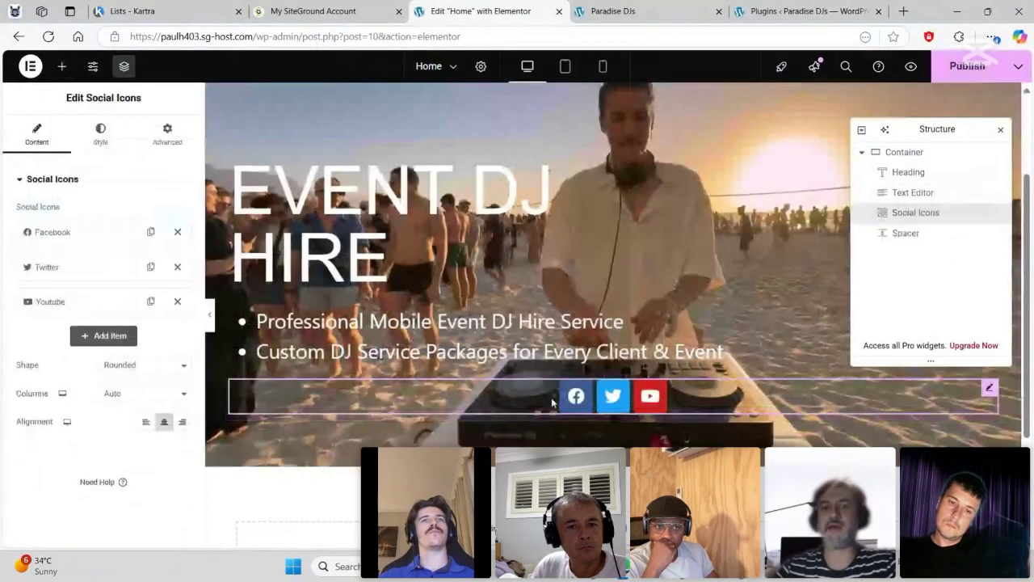
click(1001, 130)
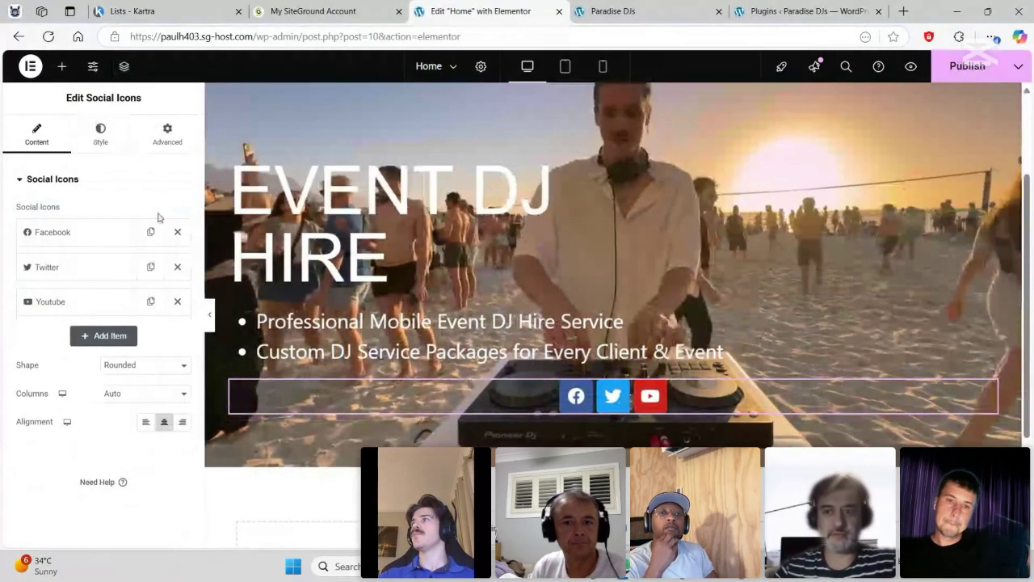
- Check the existing site's icons, then give the social icons custom colors: primary #FFFFFF and secondary #C67171D1
key(alt+Tab)
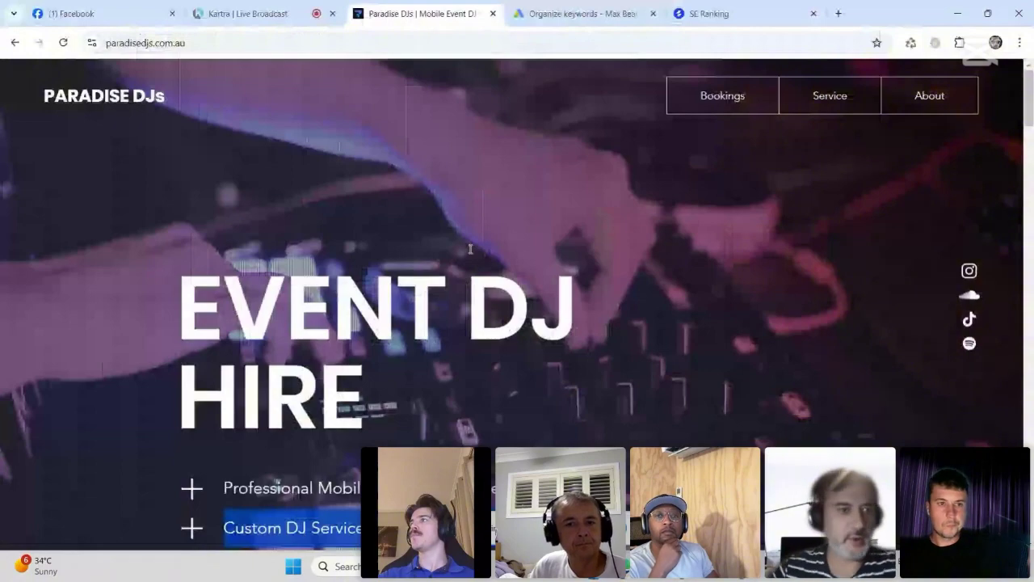
key(alt+Tab)
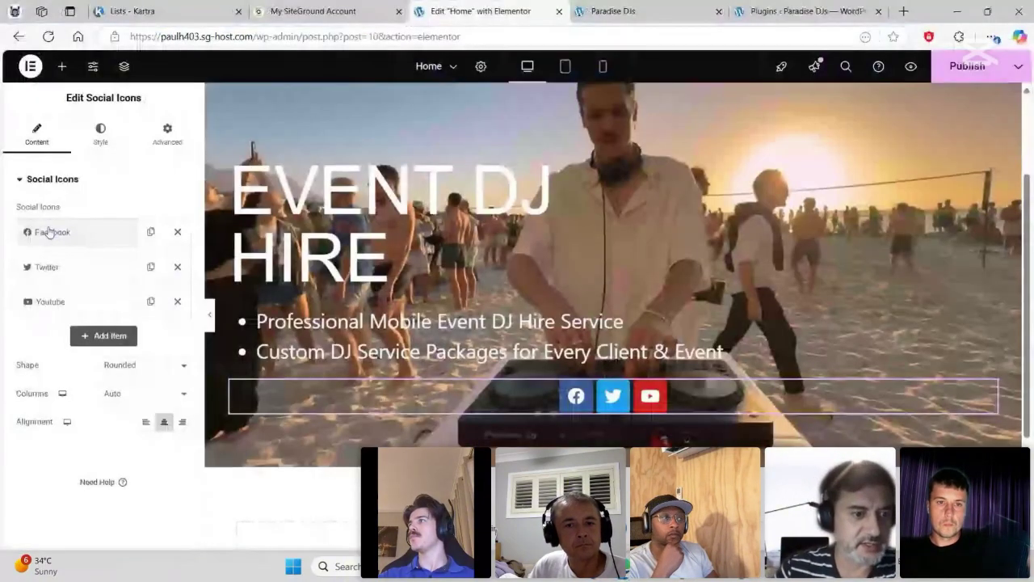
click(114, 137)
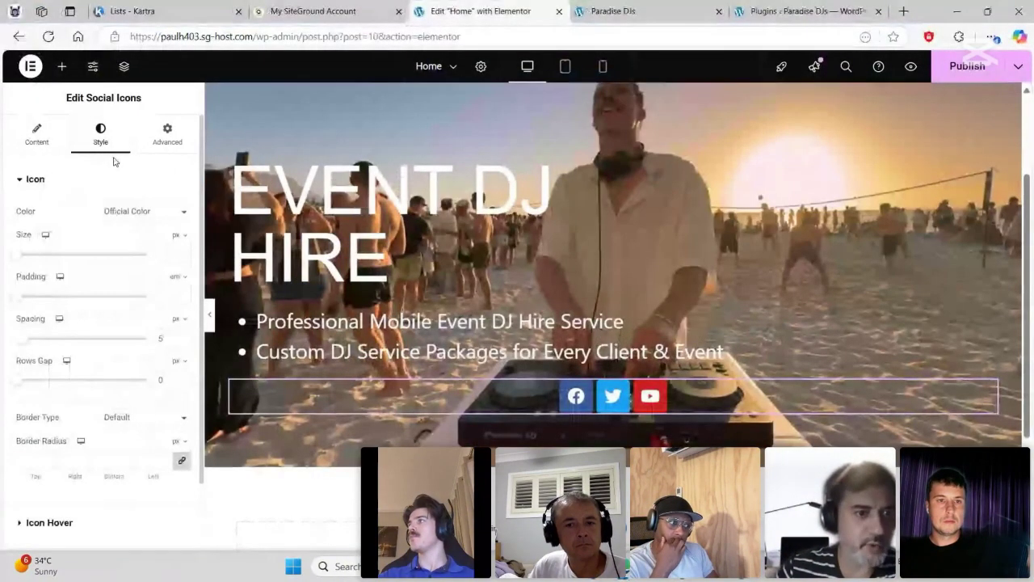
click(143, 211)
click(128, 246)
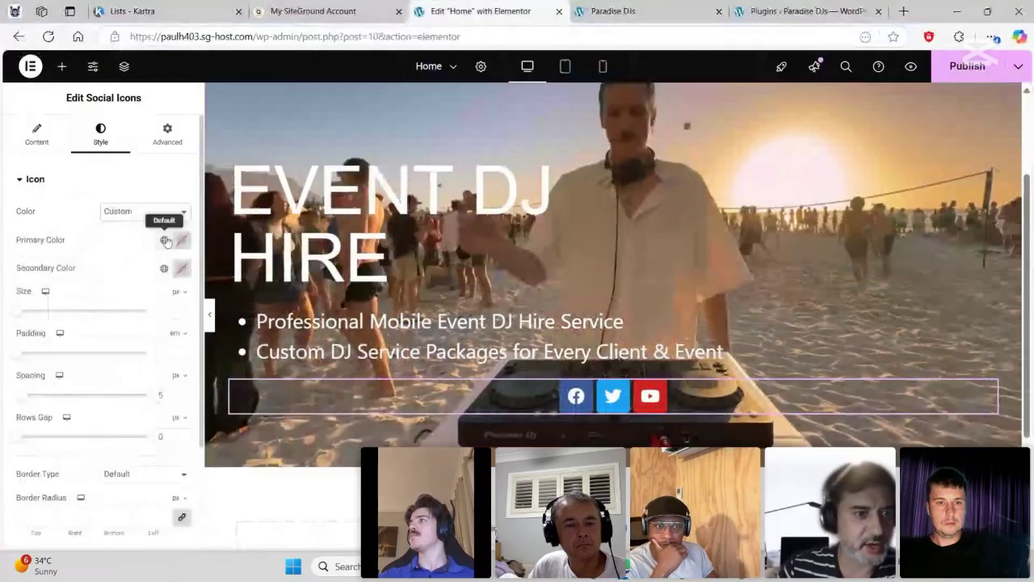
click(182, 241)
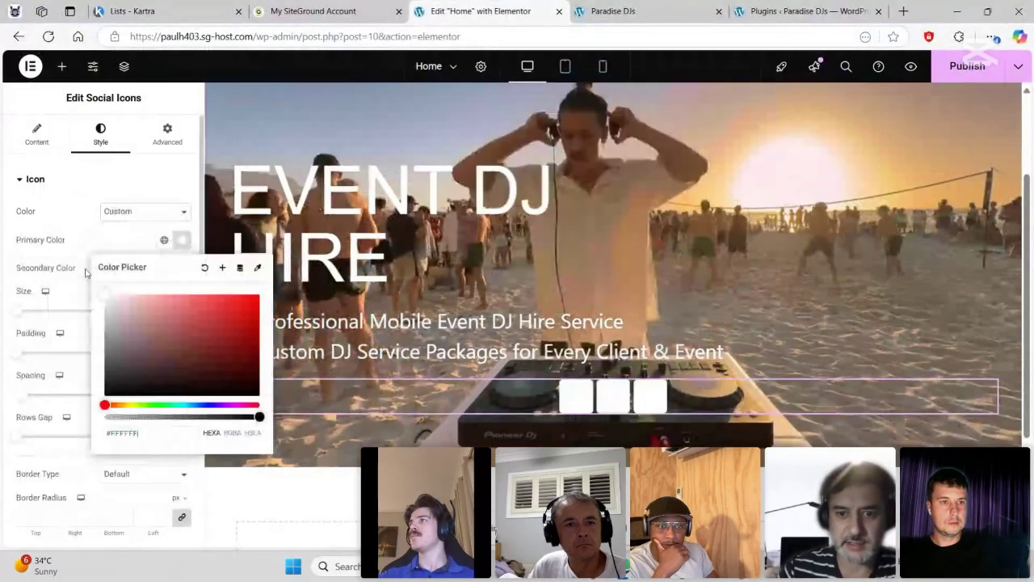
click(183, 268)
click(183, 267)
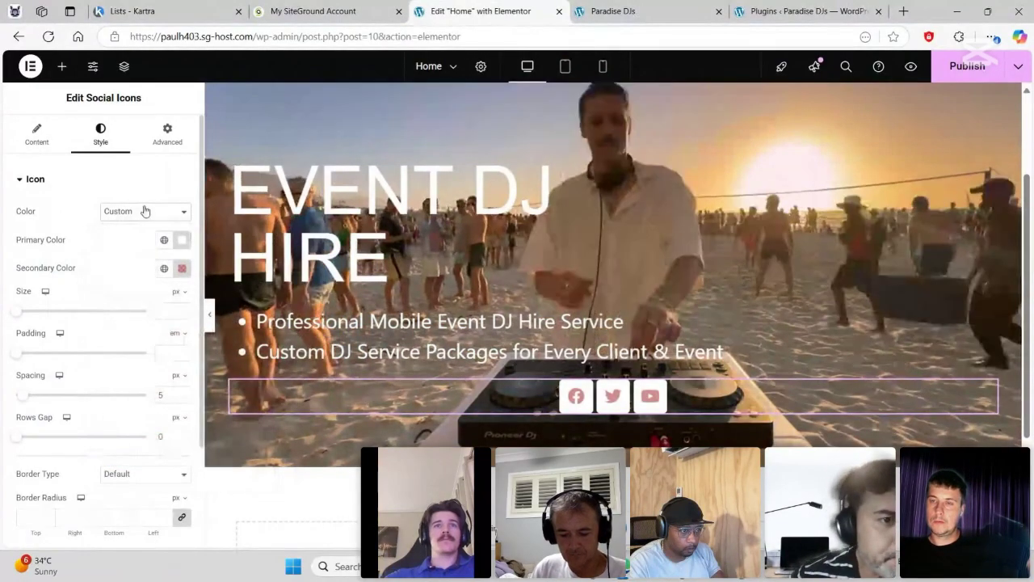
- Change the social icons' shape to Circle
scroll(69, 296, down, 2)
scroll(81, 291, up, 2)
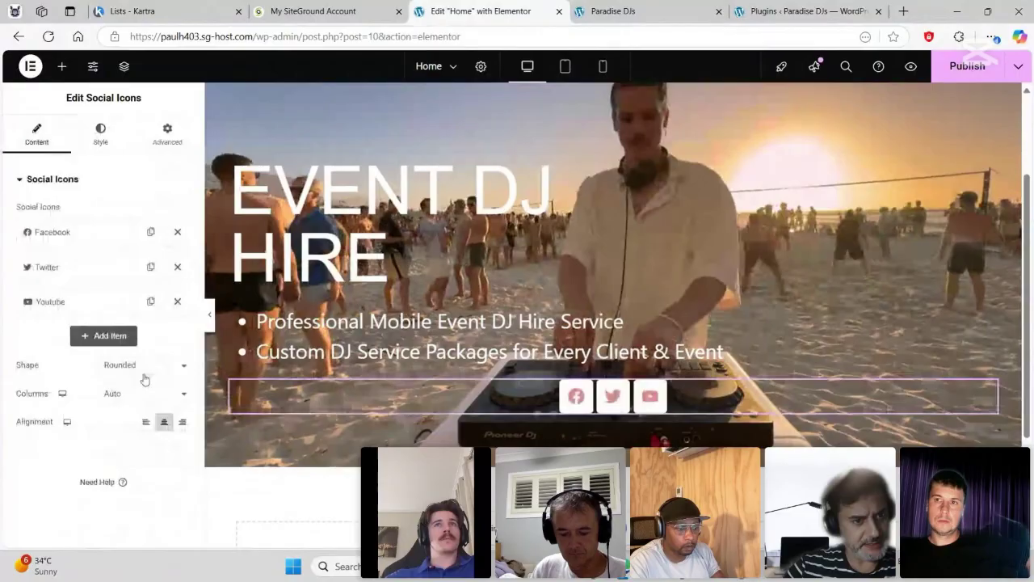
click(143, 365)
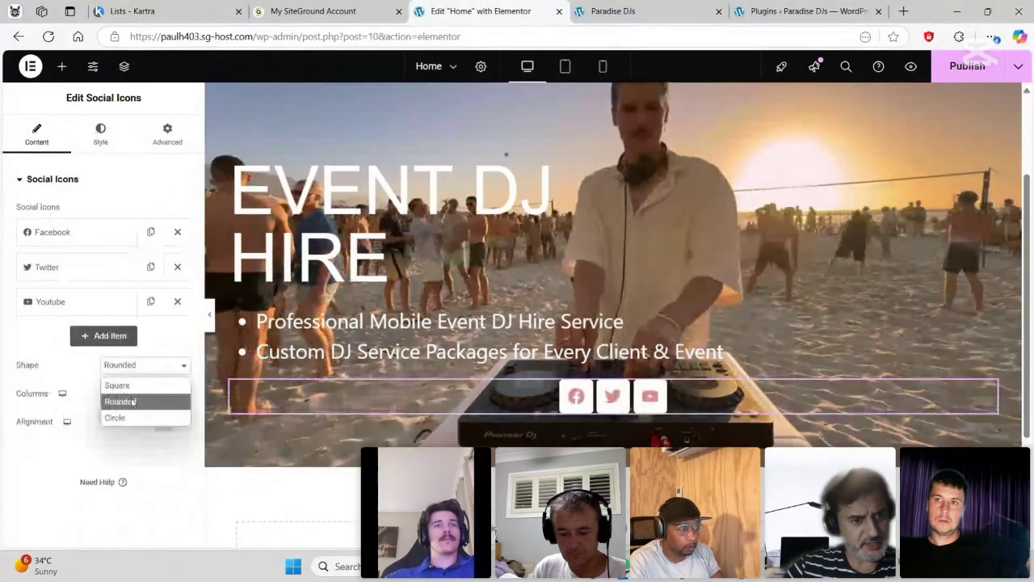
click(123, 417)
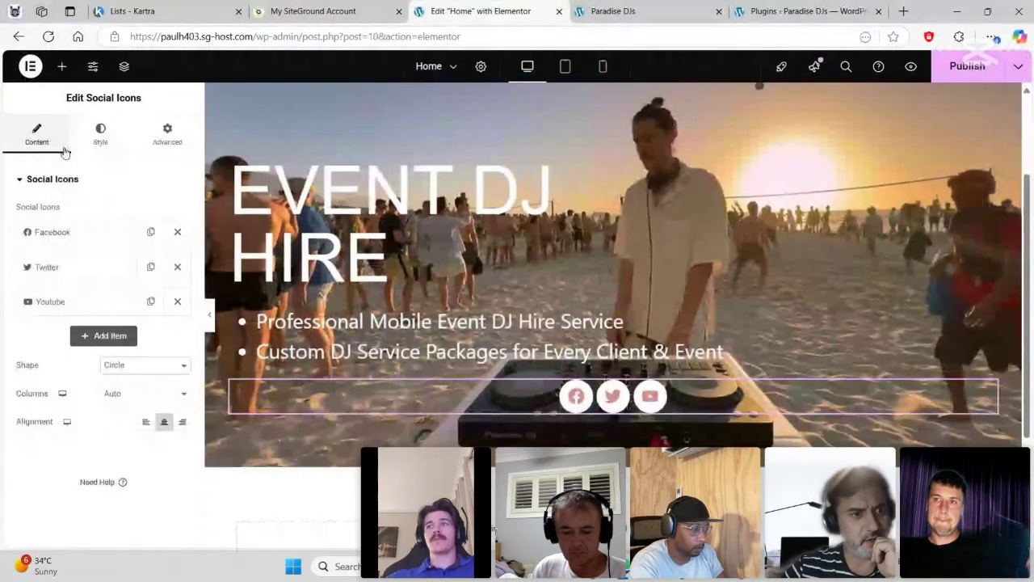
- Set the social icons' secondary color to white and make their primary color fully transparent (#FFFFFF00)
click(97, 144)
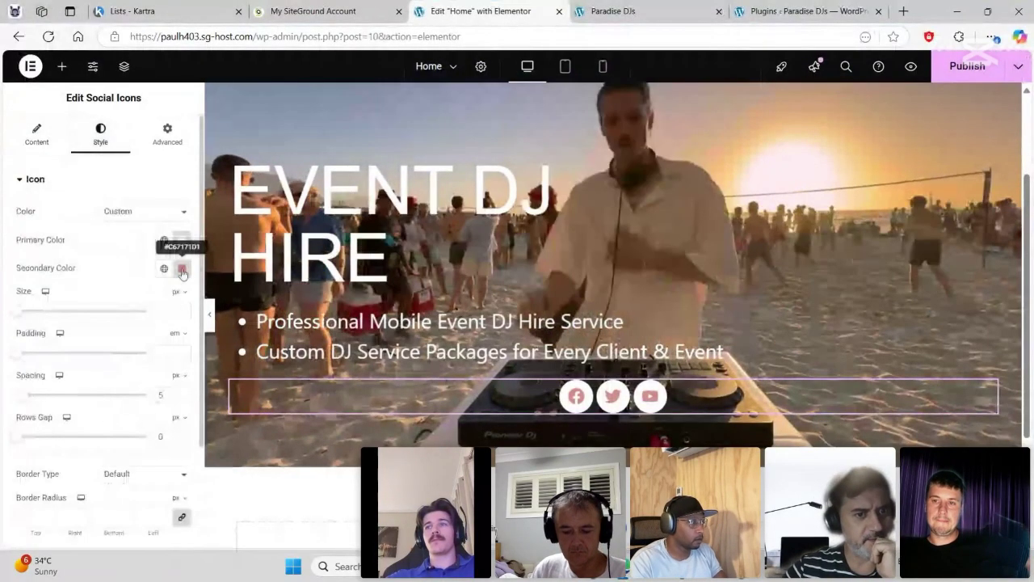
click(182, 268)
drag(235, 357, 37, 280)
click(37, 279)
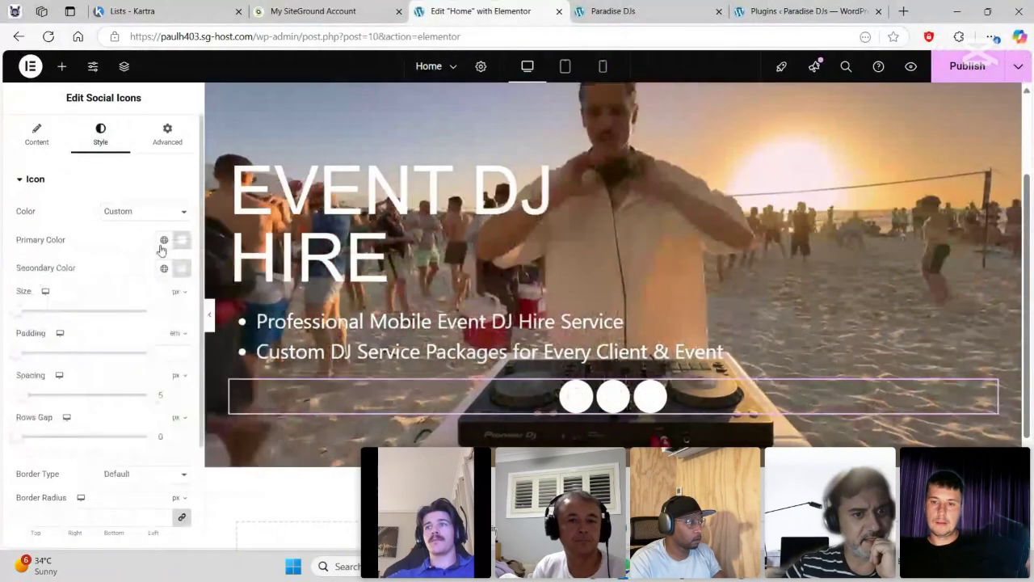
click(183, 242)
drag(260, 416, 96, 420)
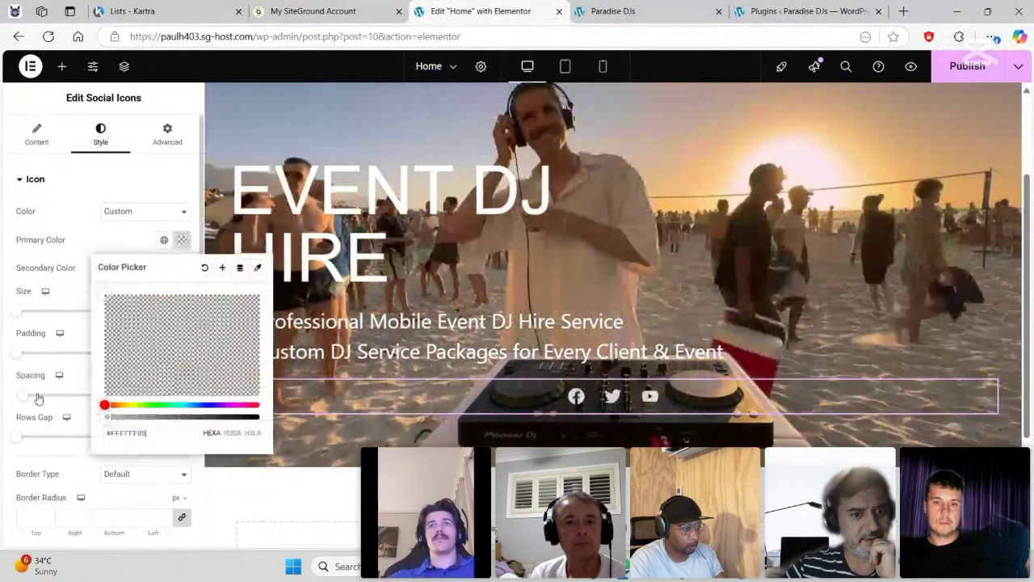
click(110, 240)
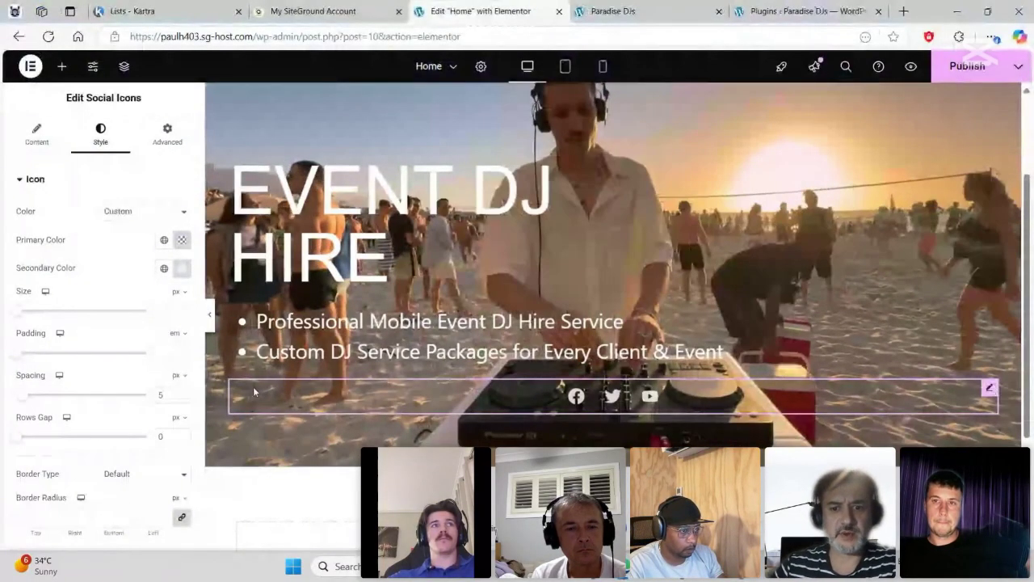
- Check the video container's item settings, then set the social icons' Align Self to End and their Order to Start
scroll(253, 388, up, 1)
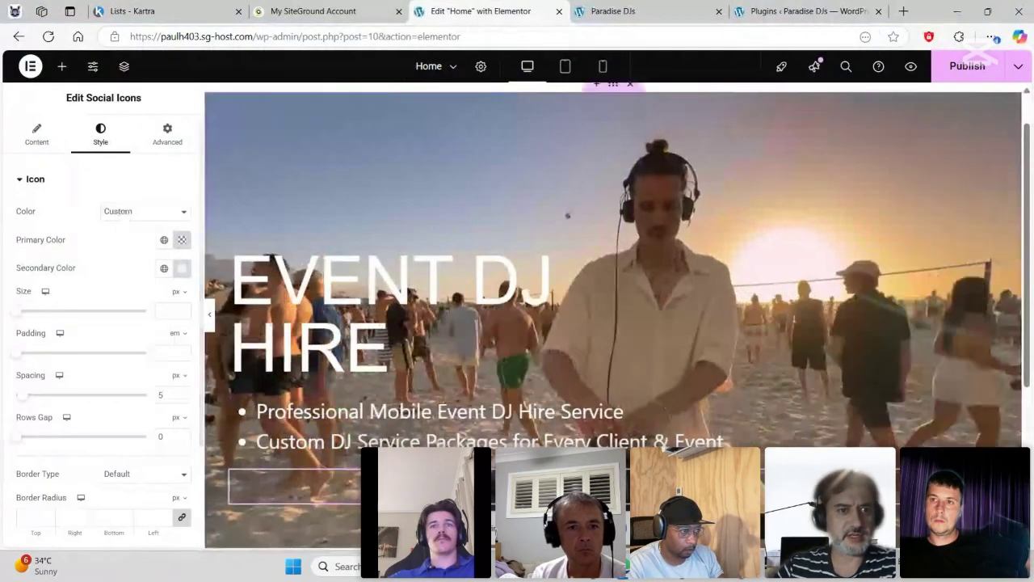
scroll(521, 422, down, 1)
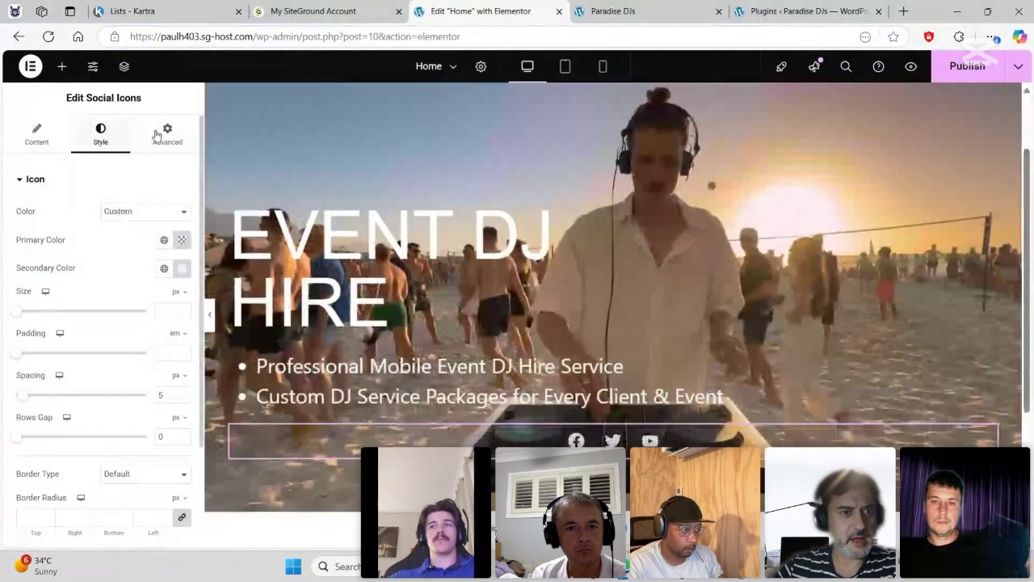
click(161, 133)
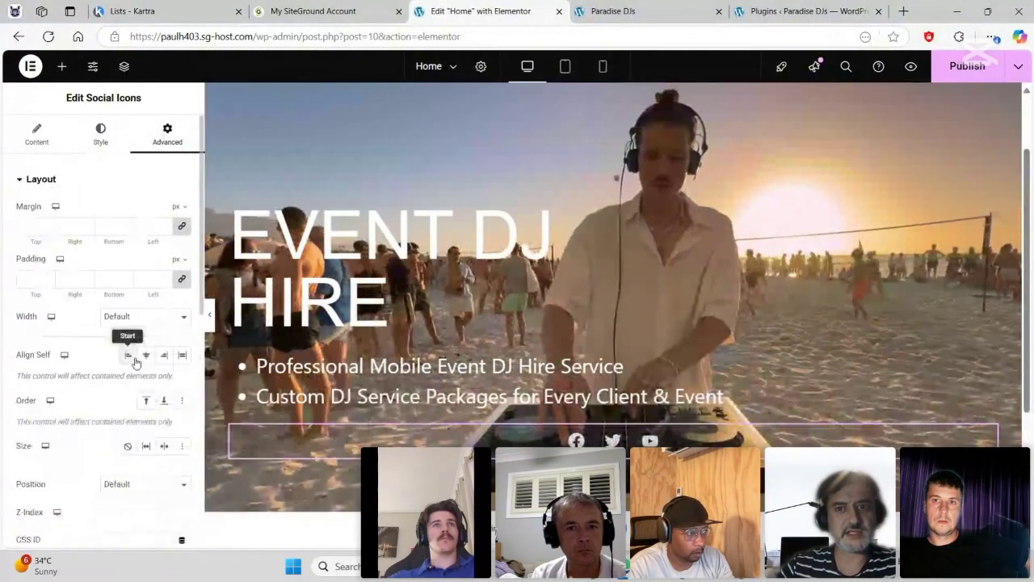
scroll(619, 129, up, 1)
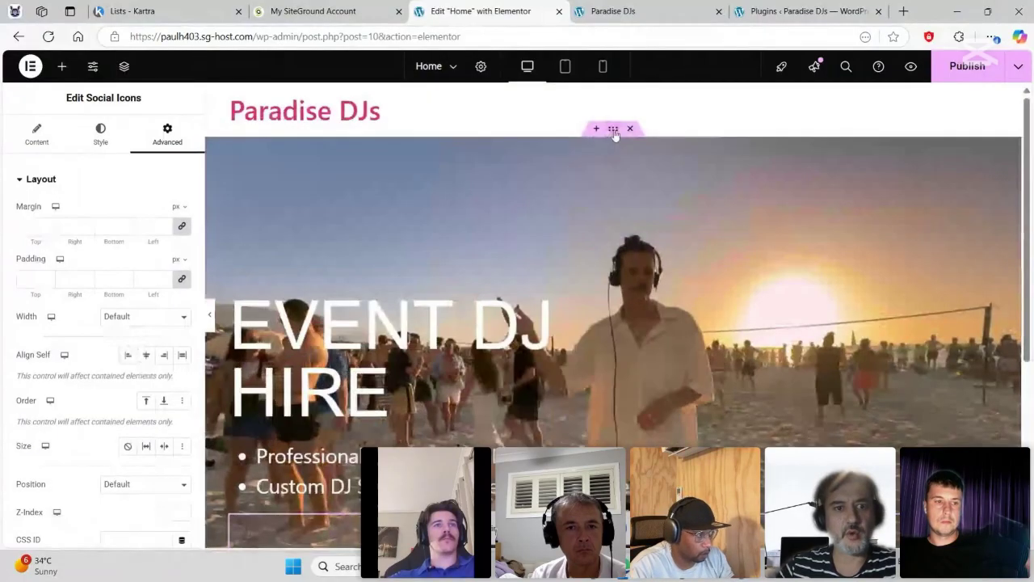
click(613, 130)
scroll(121, 403, down, 1)
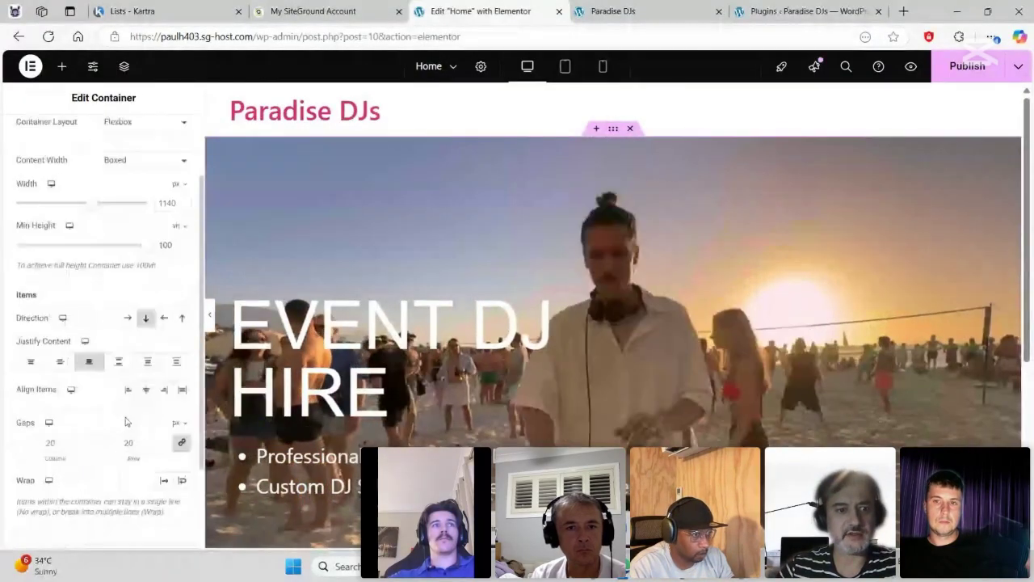
scroll(647, 363, down, 2)
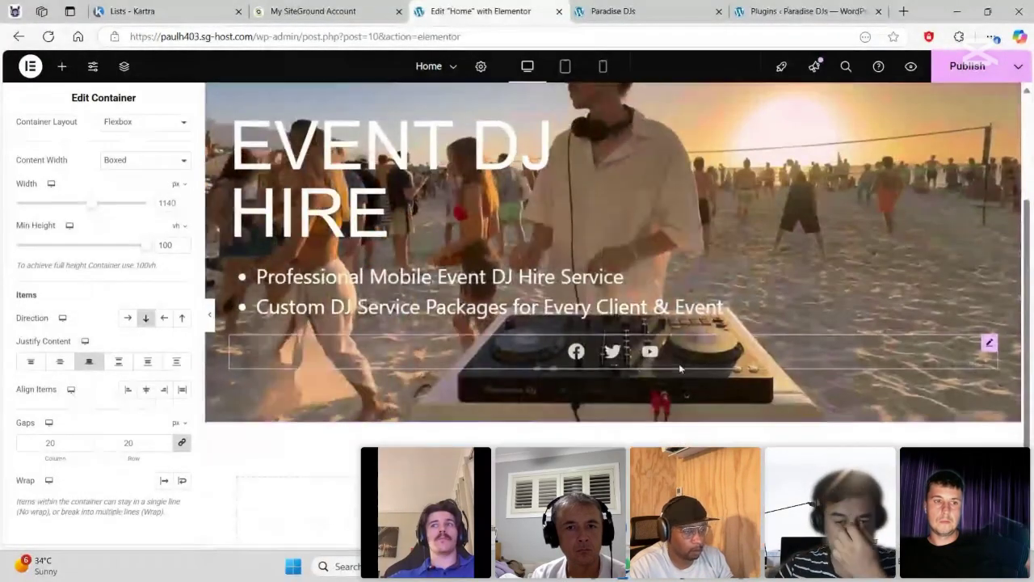
click(663, 353)
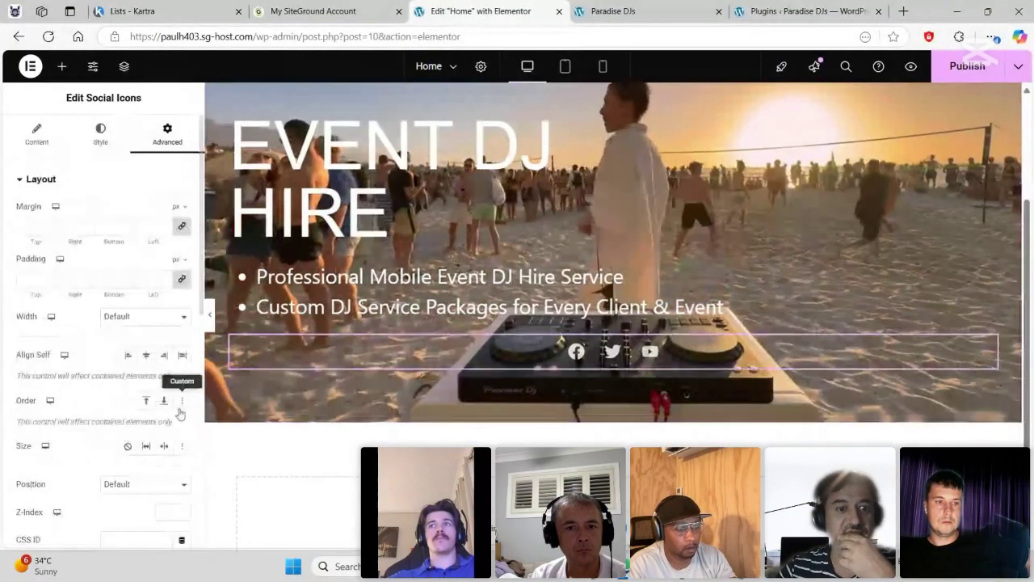
click(163, 356)
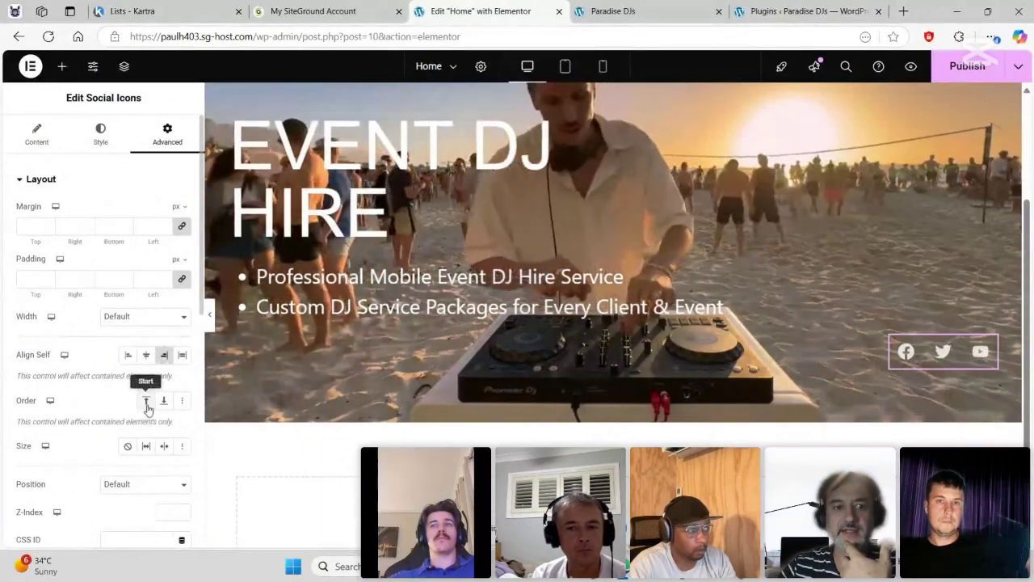
click(146, 355)
click(164, 356)
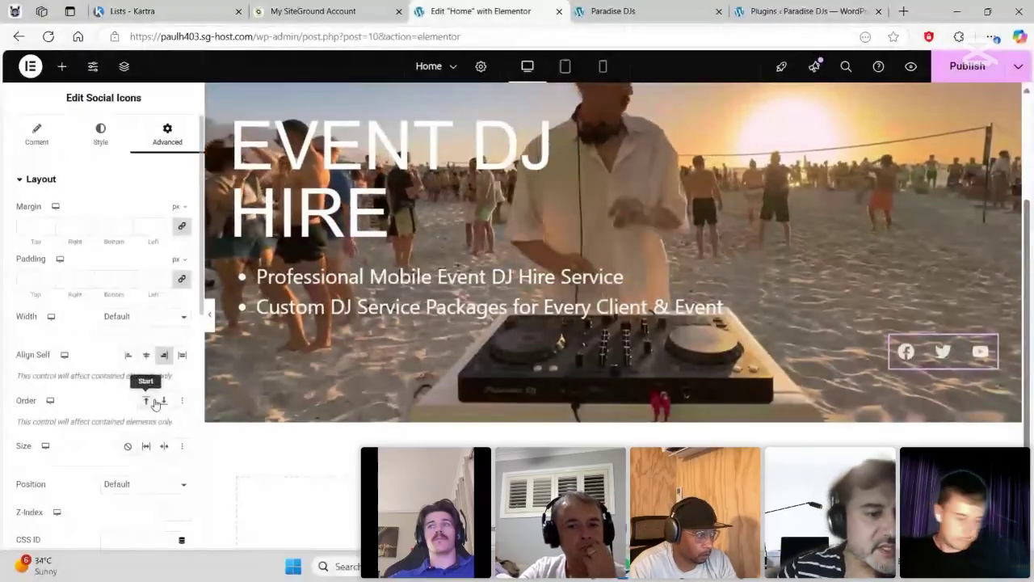
click(147, 400)
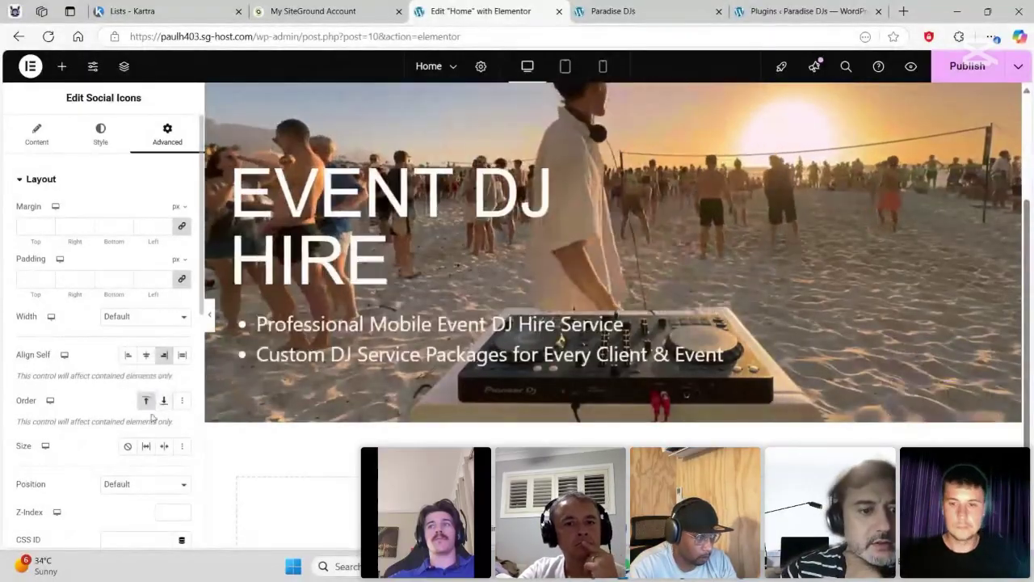
- Review the social icons' layout settings and the Facebook and Twitter items in their content settings
scroll(105, 365, down, 1)
scroll(105, 365, up, 5)
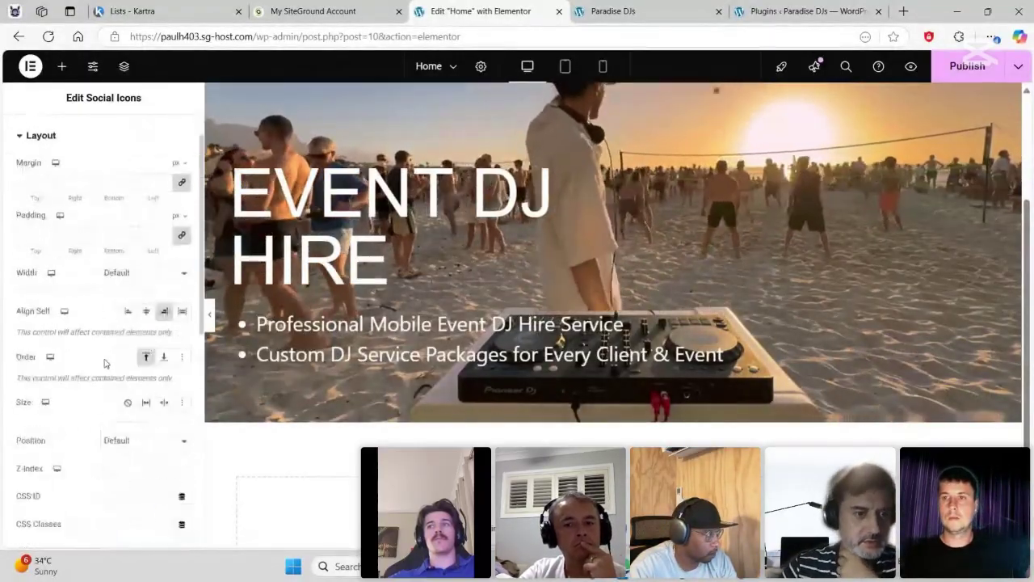
click(36, 136)
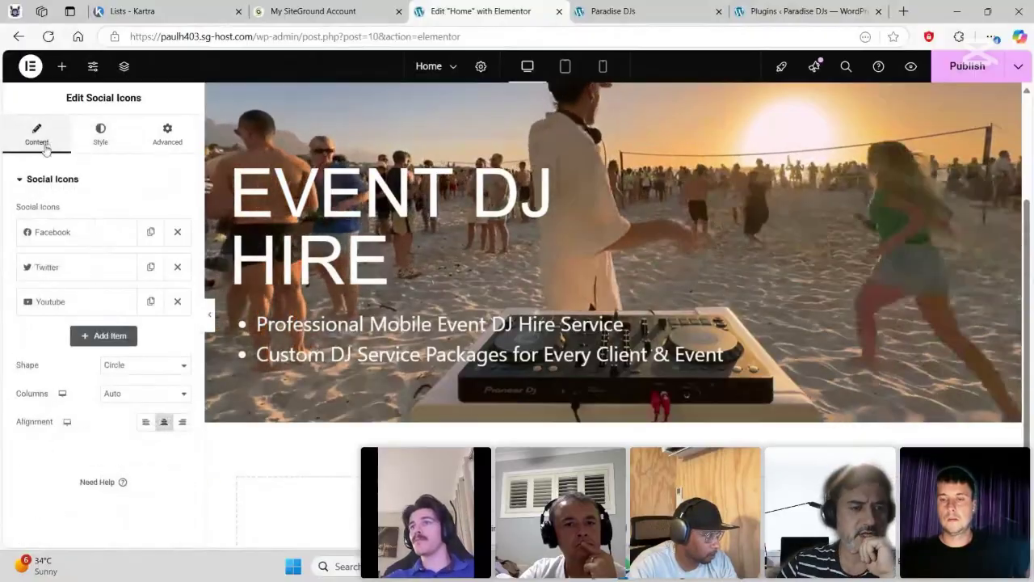
scroll(839, 280, up, 2)
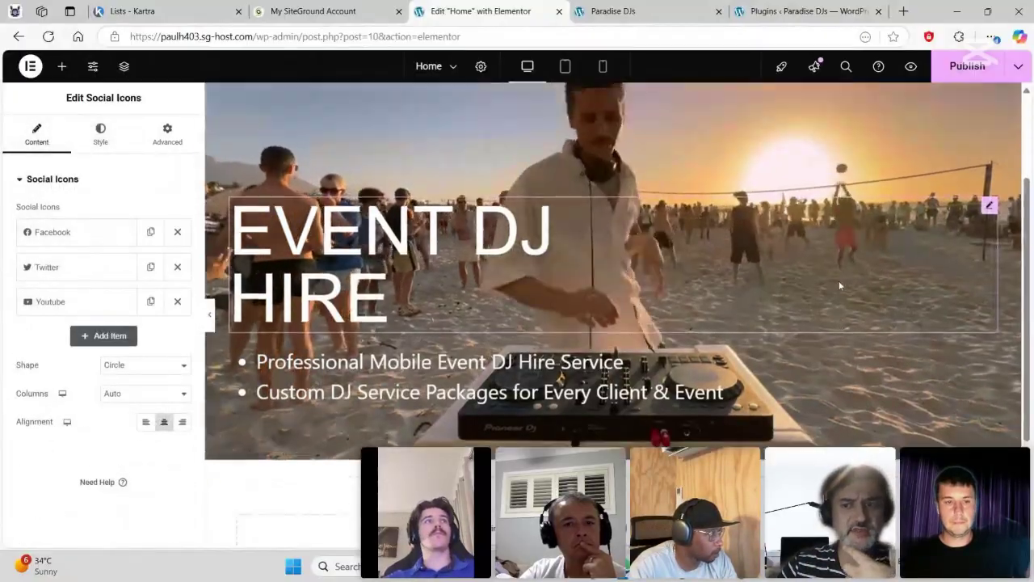
scroll(642, 273, down, 3)
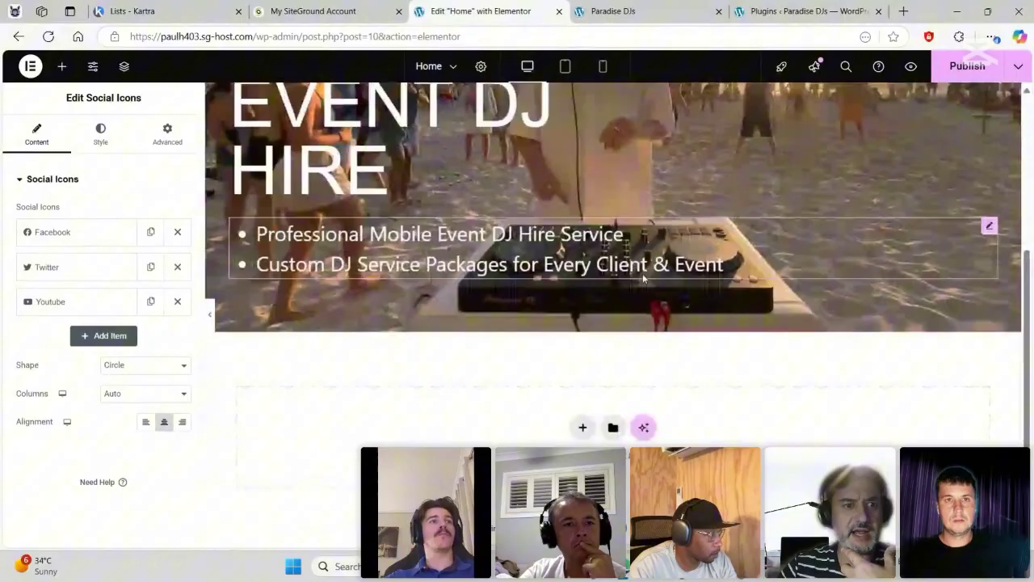
click(89, 233)
click(81, 369)
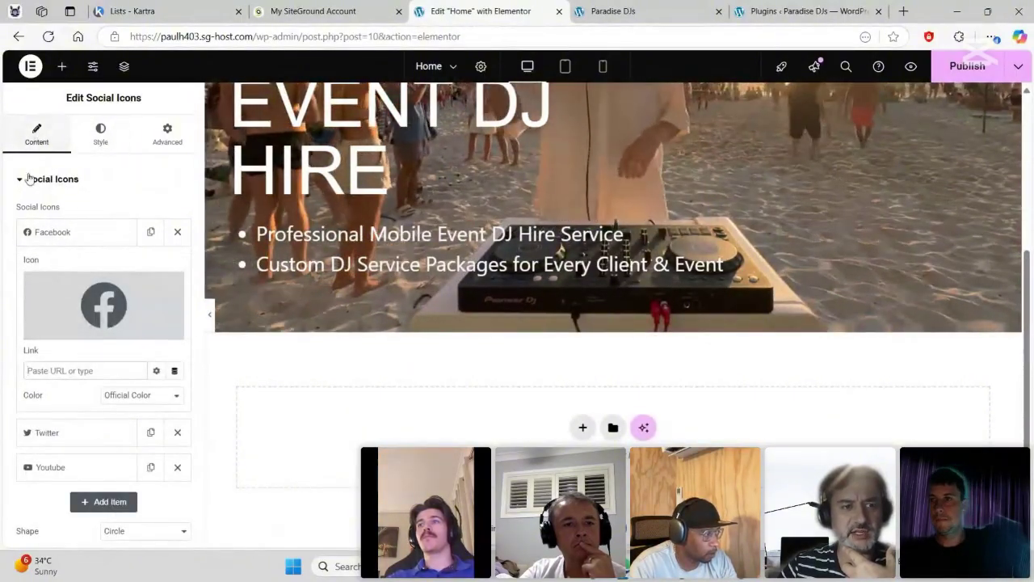
click(62, 233)
click(62, 272)
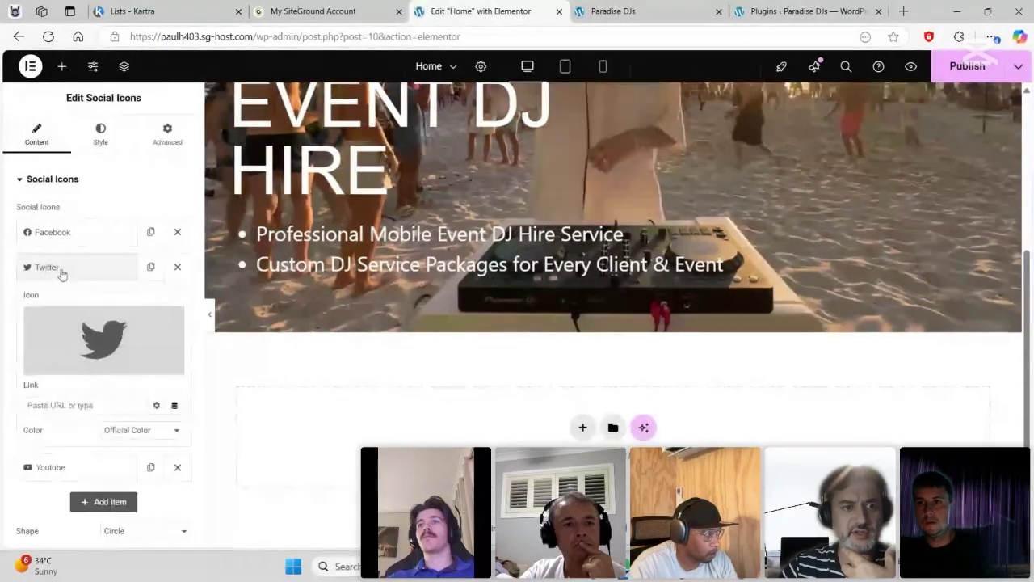
click(62, 272)
- Add a WordPress item to the social icons and browse the icon library without choosing a different icon
click(114, 337)
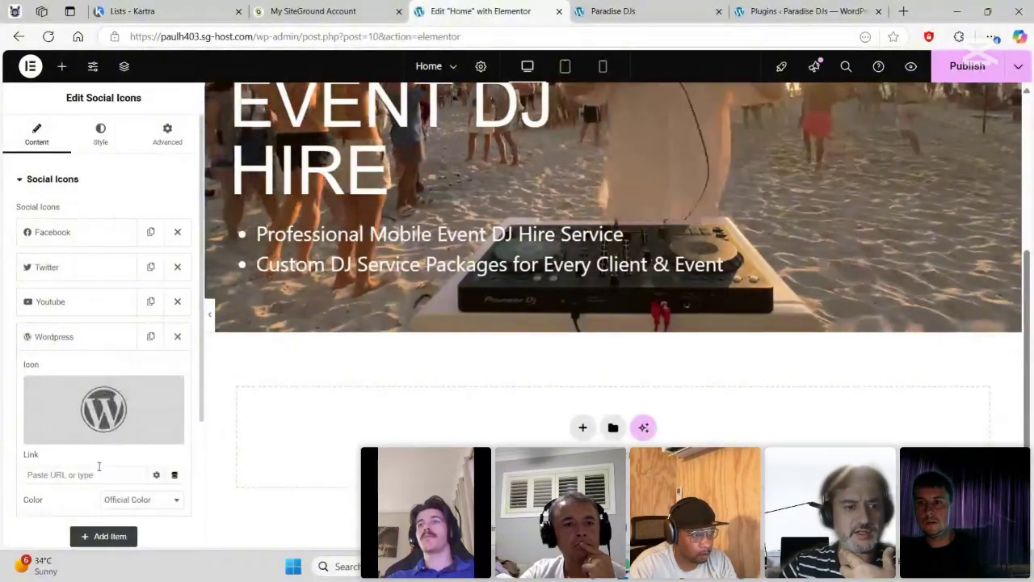
click(71, 435)
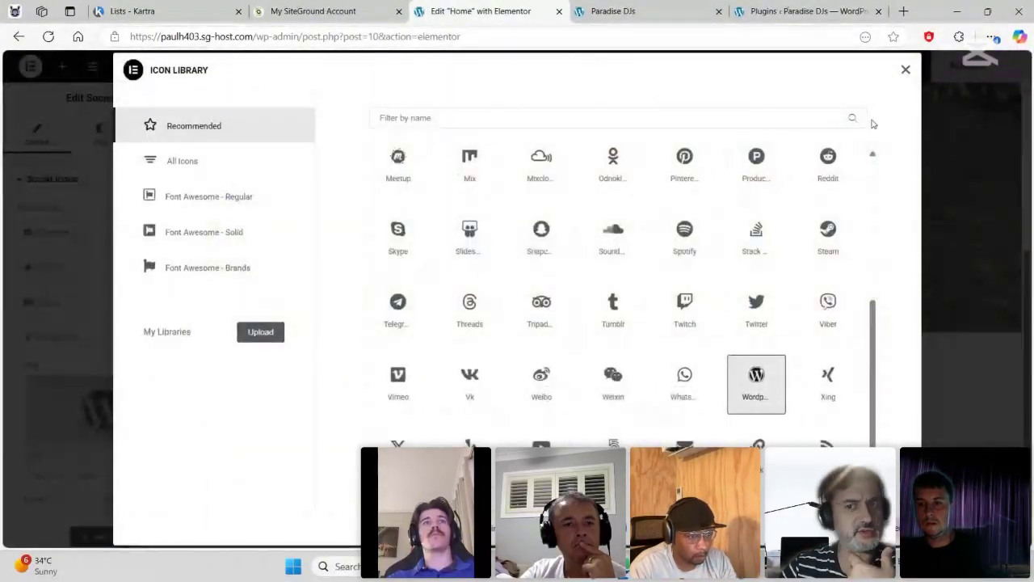
click(905, 71)
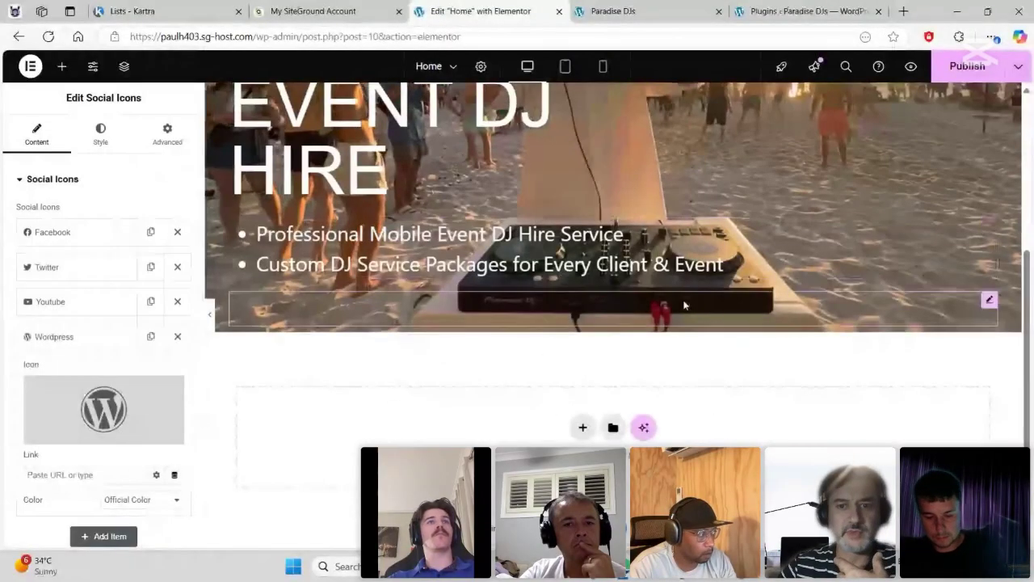
- Examine the video hero section and the social icons' advanced layout settings to check where the icons are placed
scroll(266, 313, up, 2)
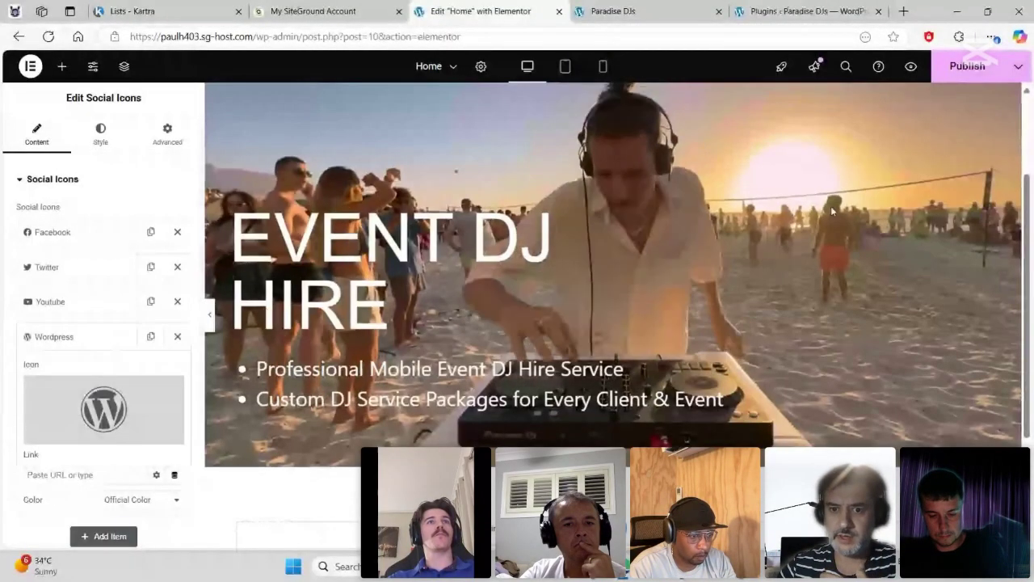
scroll(787, 199, up, 2)
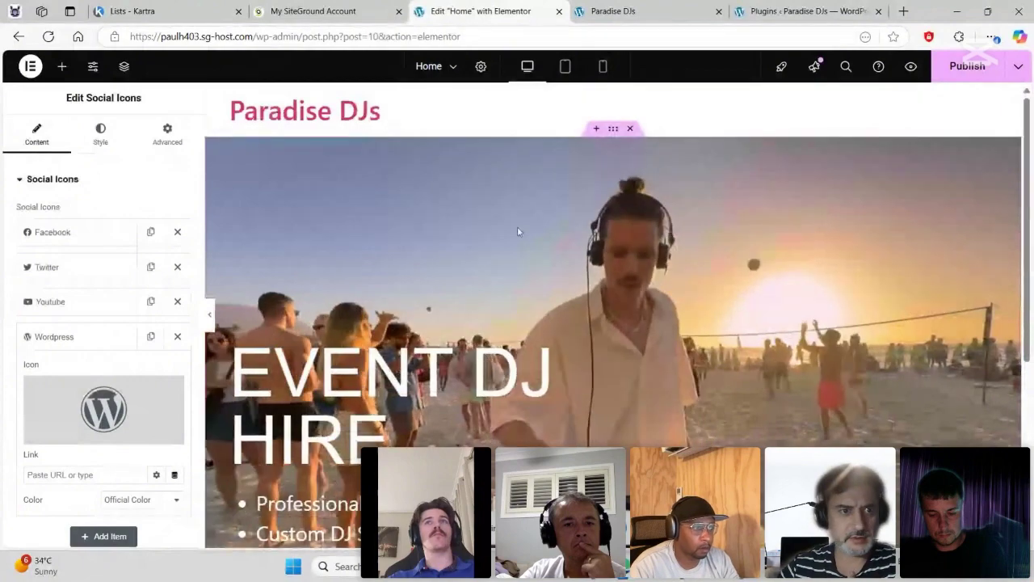
click(164, 136)
scroll(678, 313, down, 3)
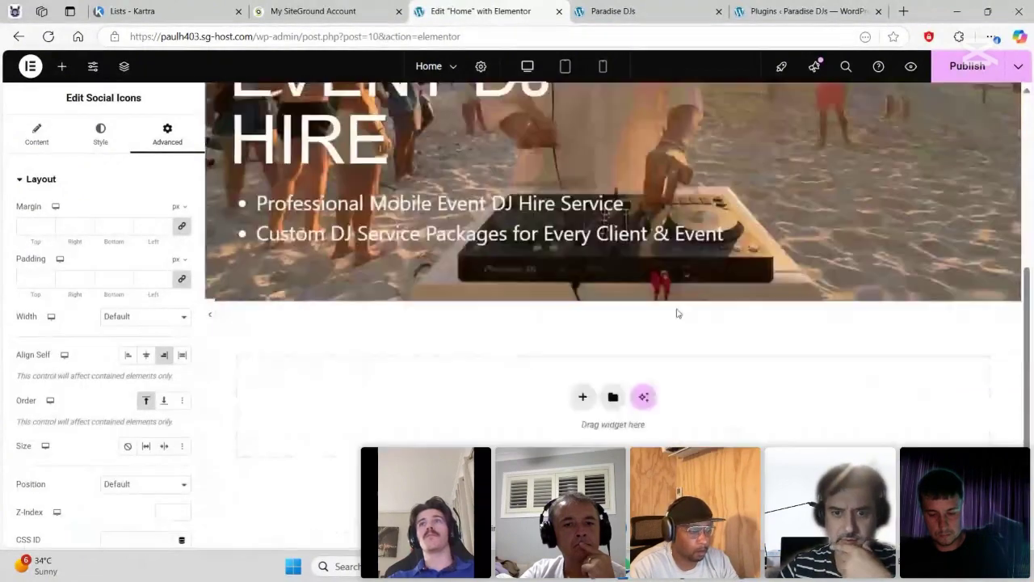
scroll(353, 349, up, 4)
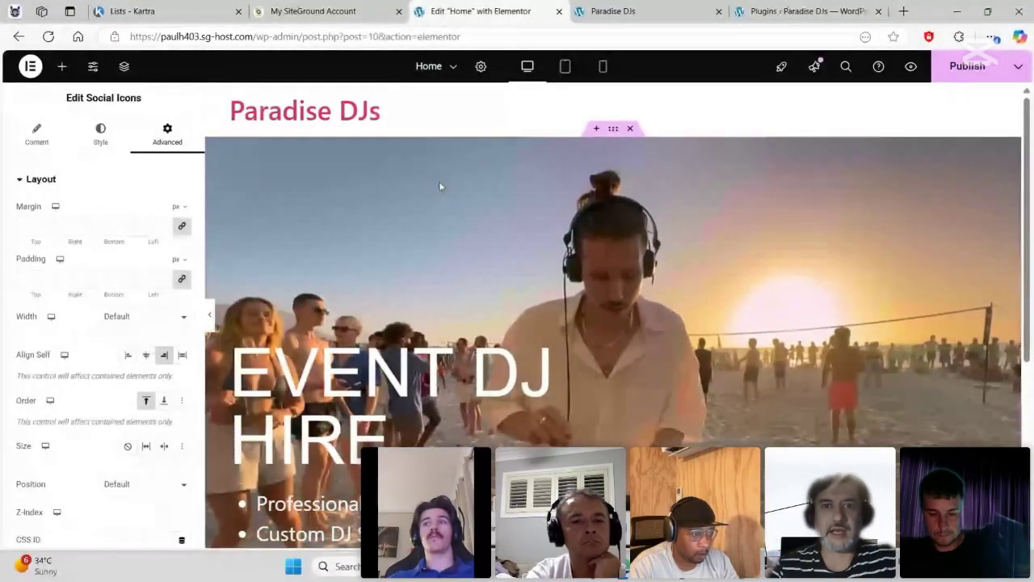
scroll(527, 260, down, 3)
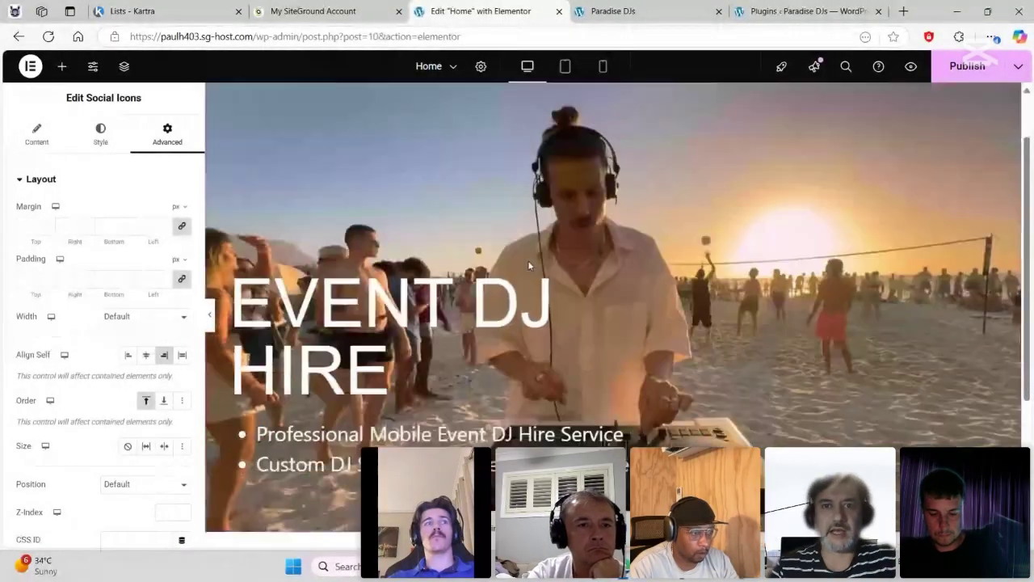
scroll(527, 258, up, 1)
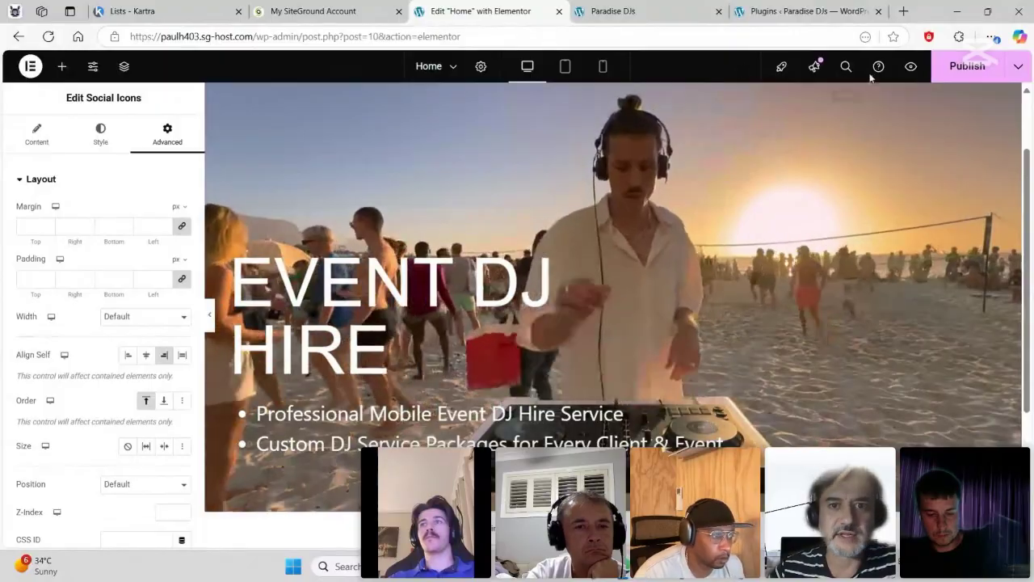
- Open the page structure and move the Social Icons widget above the Heading in the video container
click(61, 65)
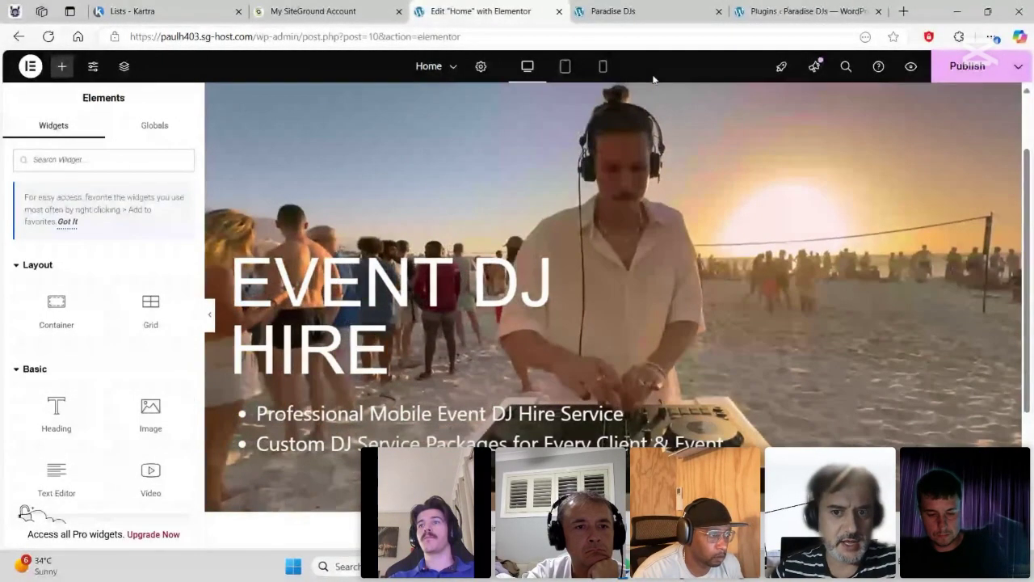
right_click(603, 210)
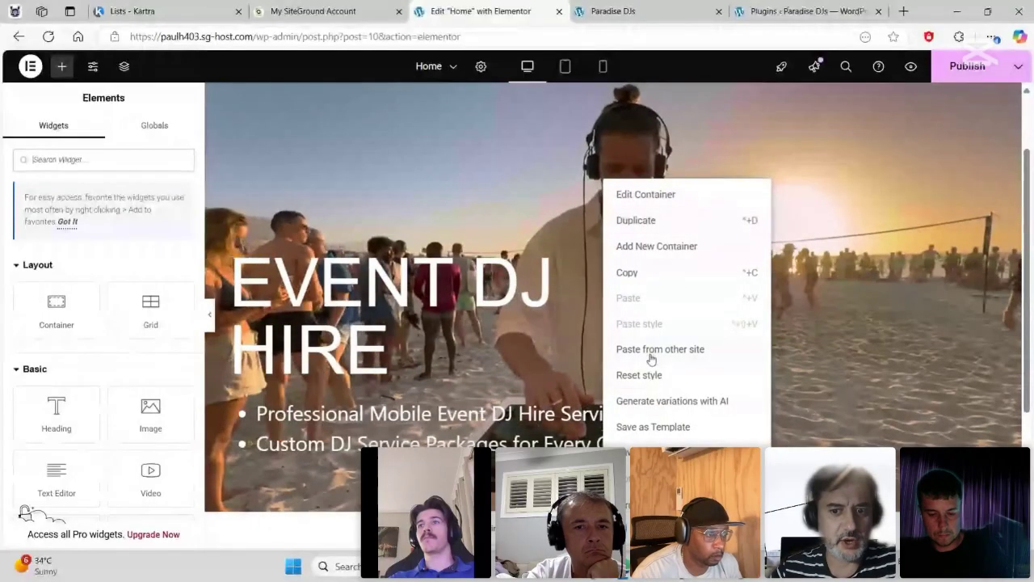
click(636, 453)
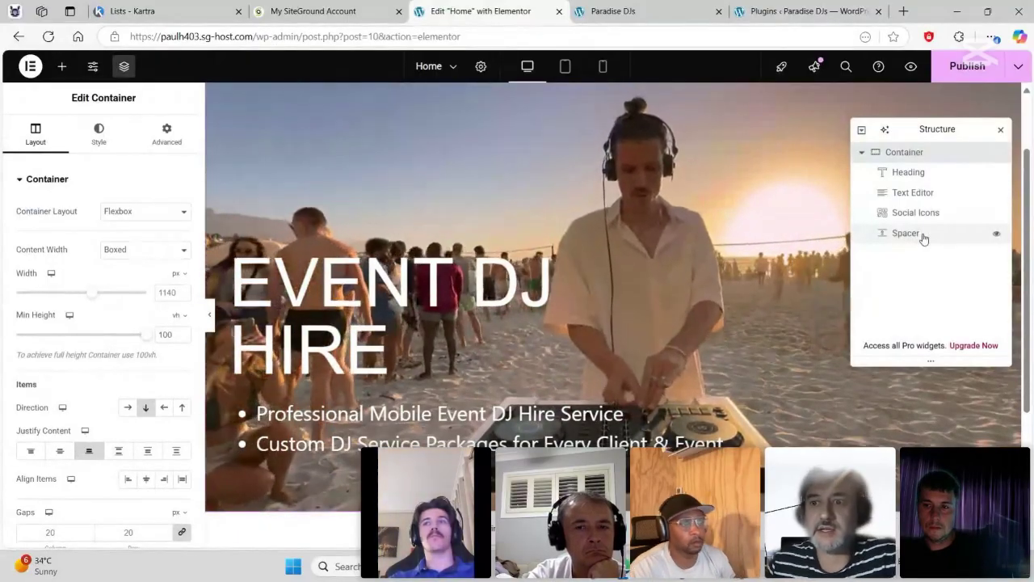
click(921, 212)
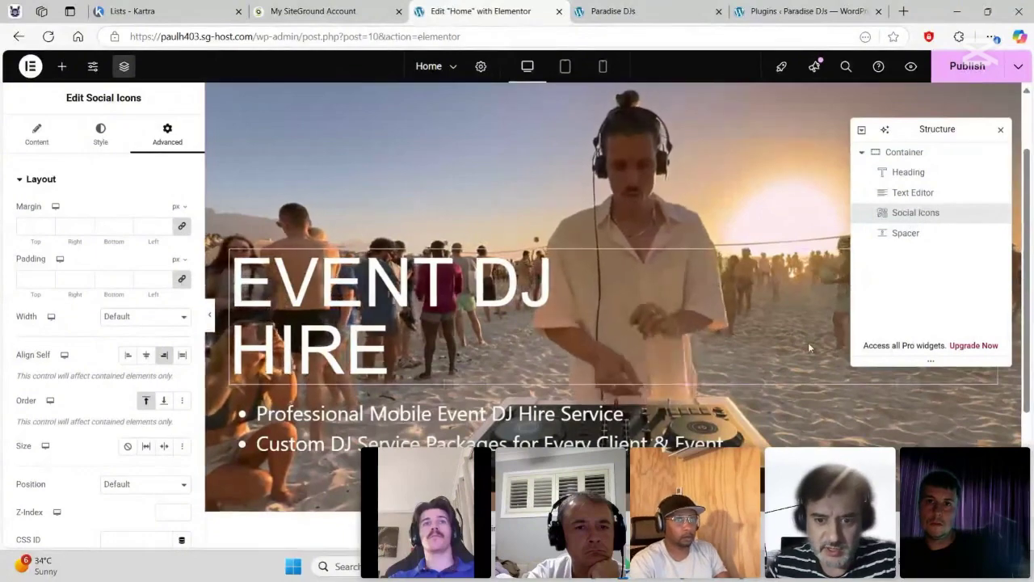
scroll(810, 348, down, 4)
scroll(812, 347, up, 3)
drag(939, 215, 921, 172)
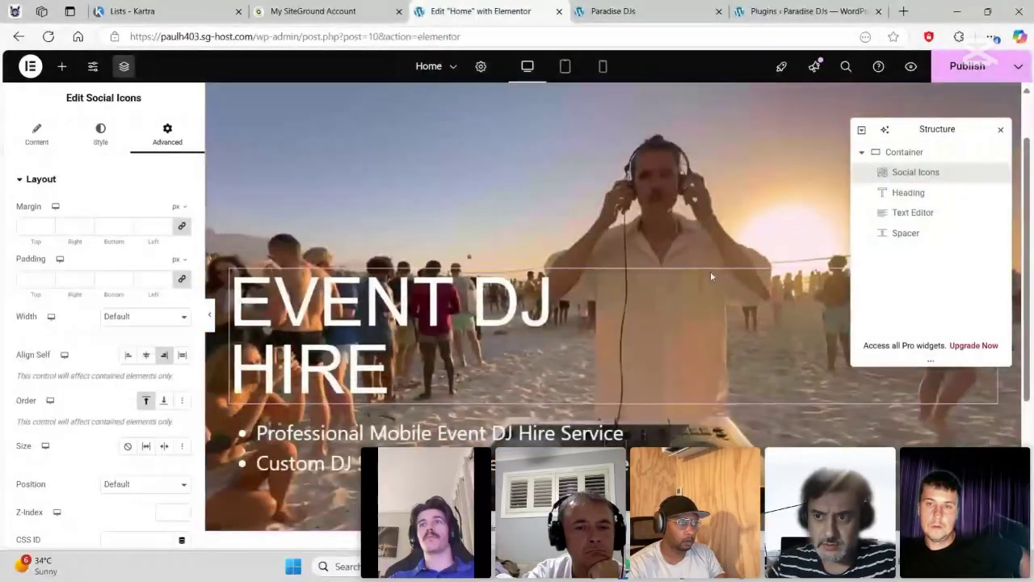
scroll(711, 272, up, 1)
scroll(715, 244, down, 2)
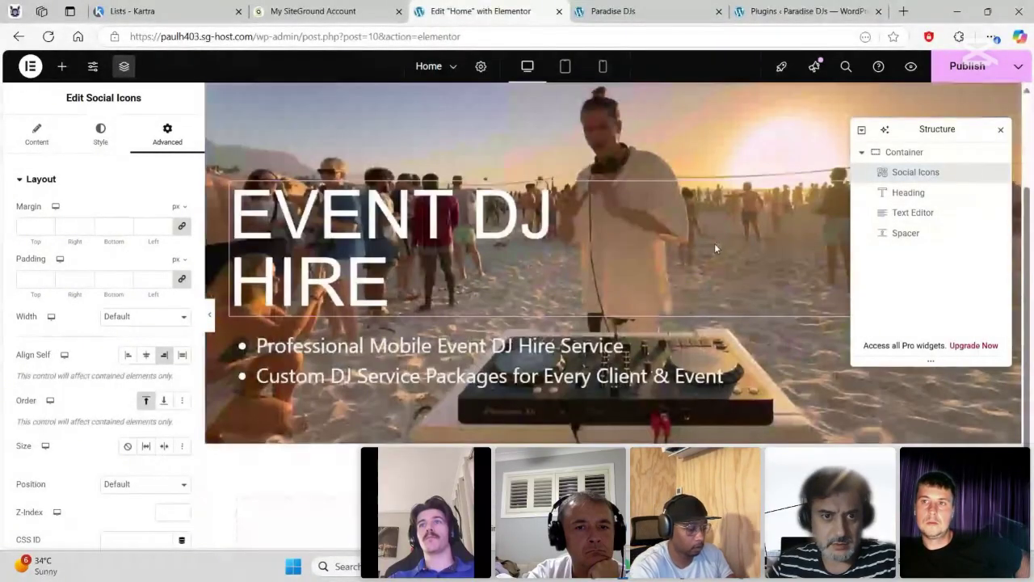
scroll(714, 248, up, 1)
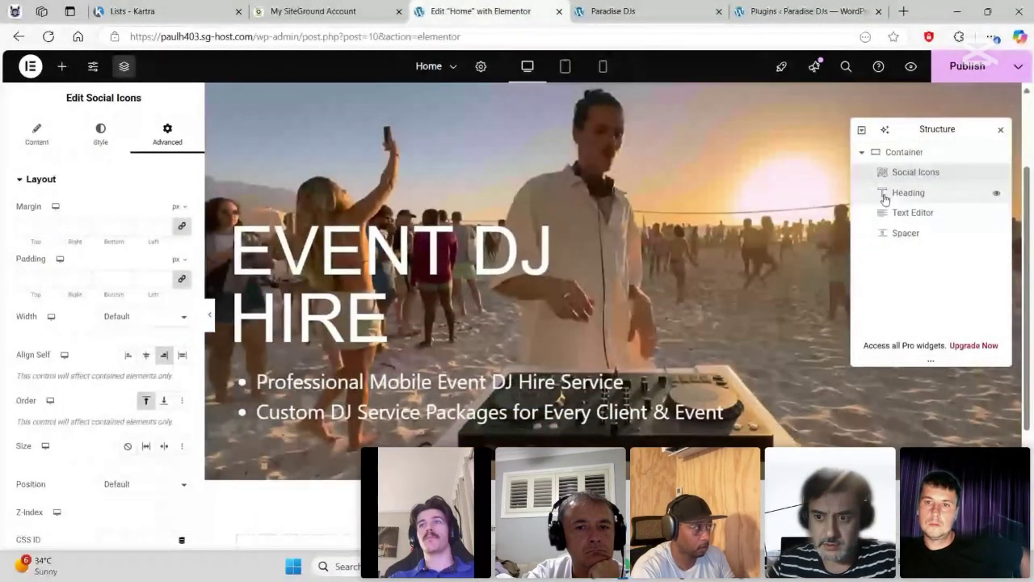
- Set the social icons' Order to End and close the page structure
click(164, 401)
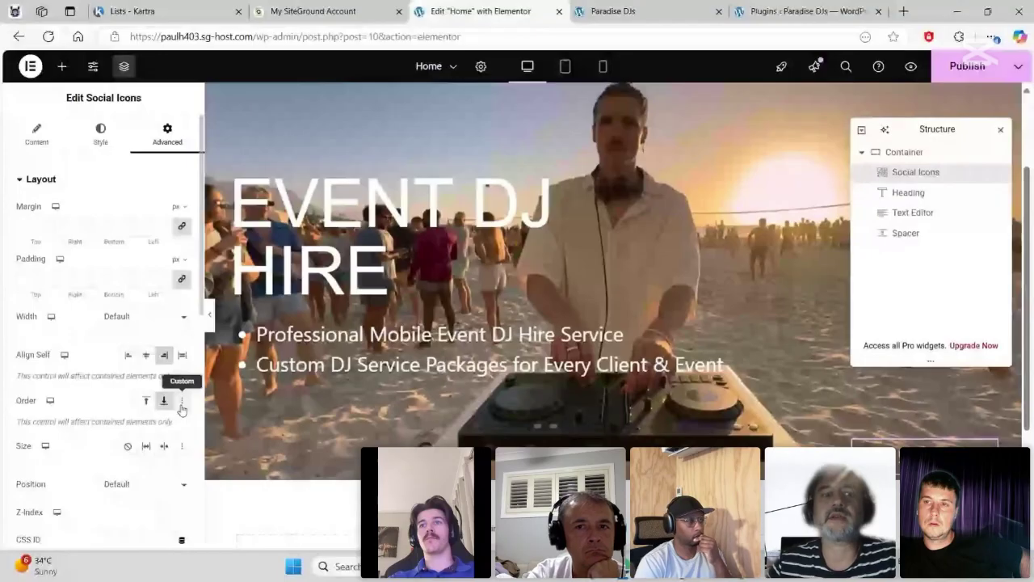
click(181, 404)
click(166, 402)
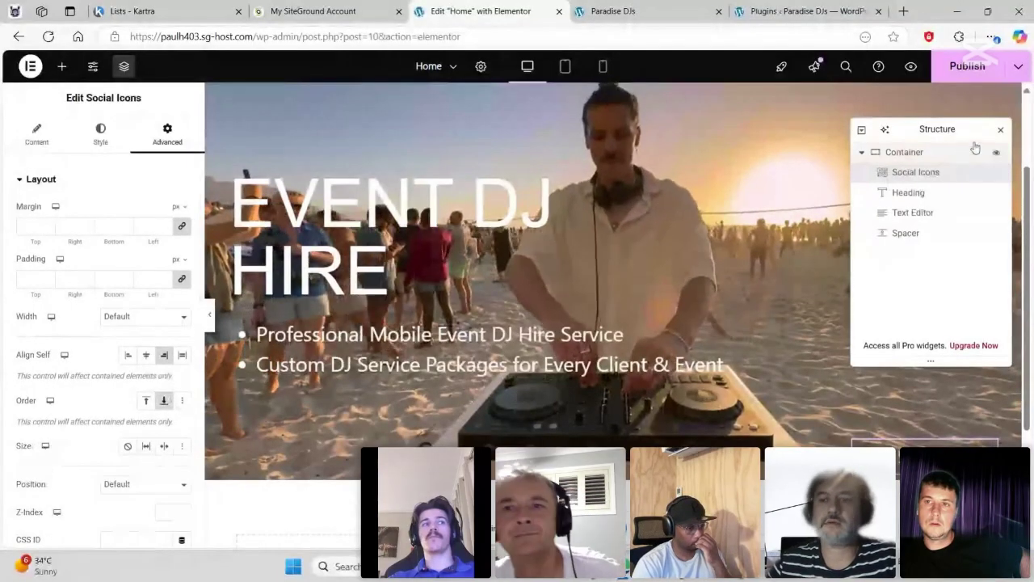
click(1000, 130)
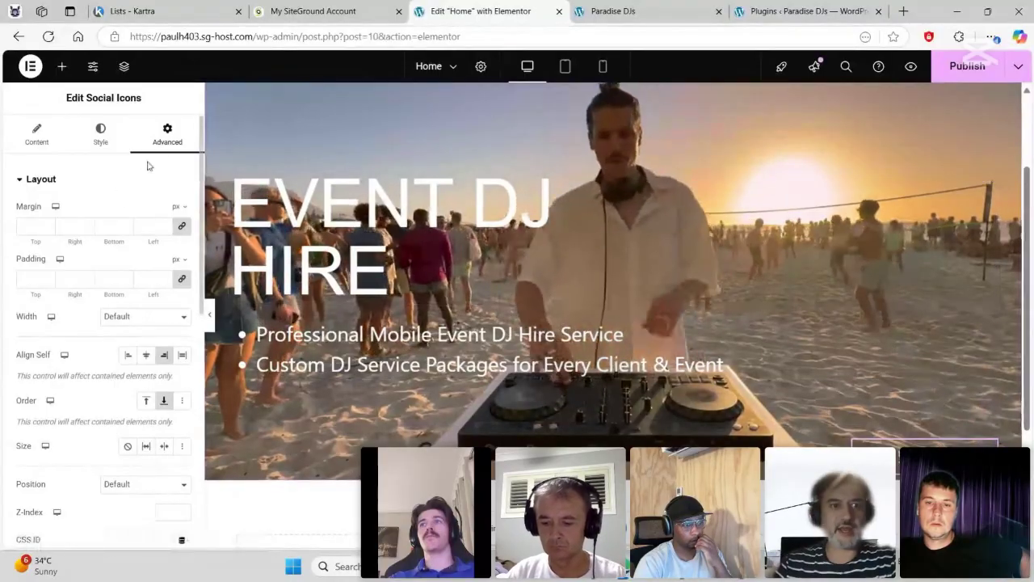
- Unlink the social icons' margin values and set the top margin to -400 px
click(182, 226)
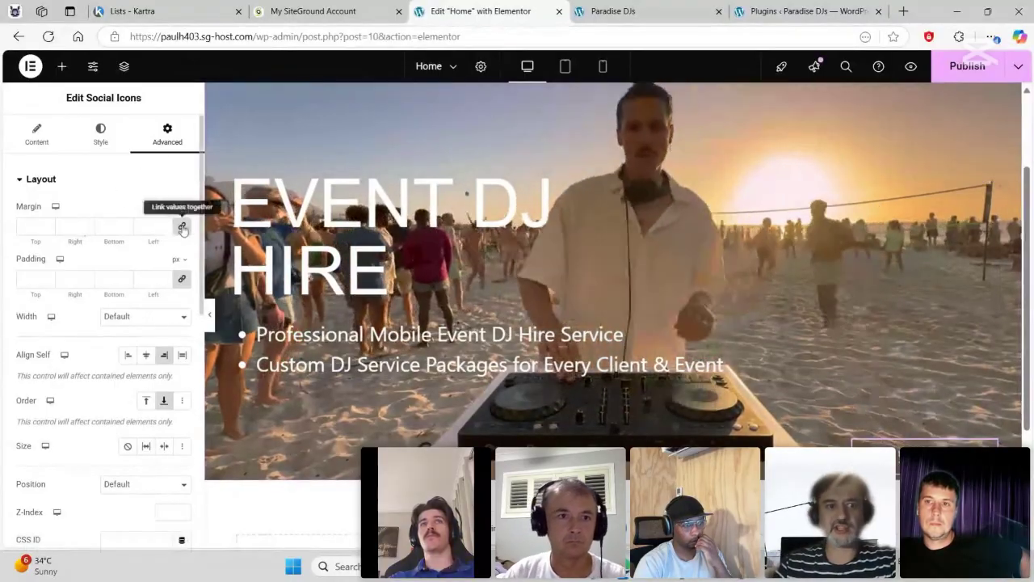
click(31, 226)
text(400)
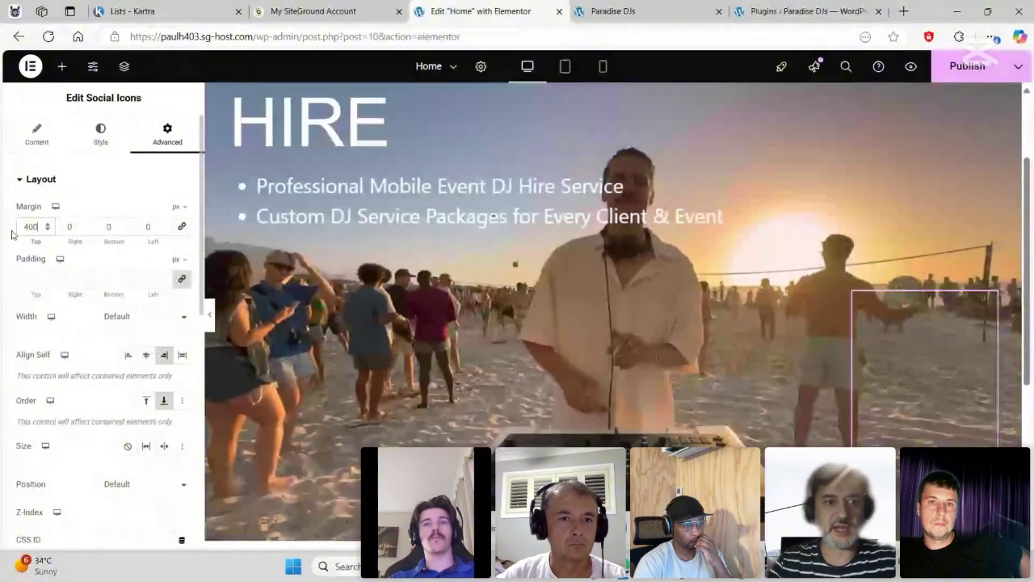
text(-)
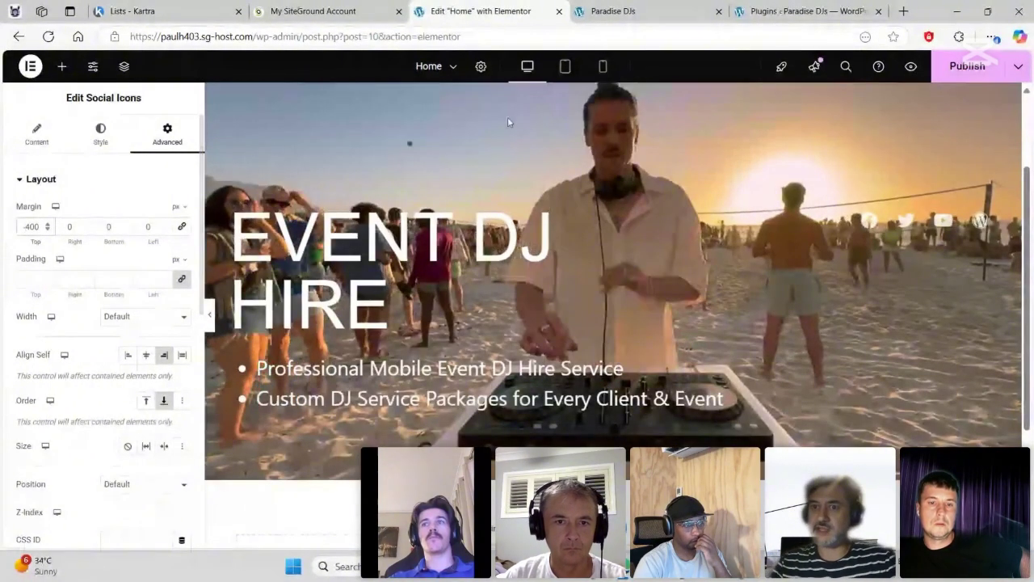
scroll(509, 122, up, 2)
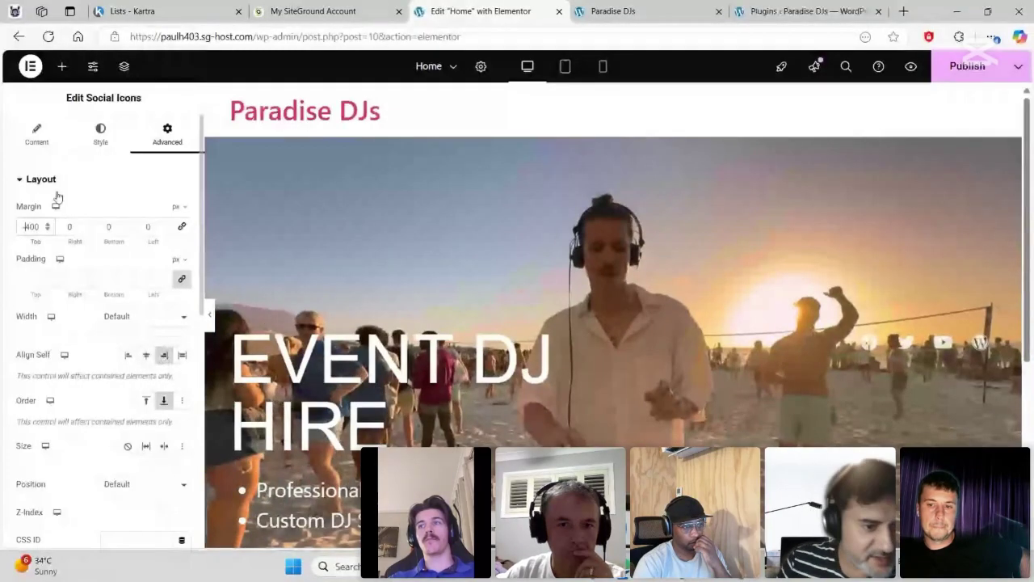
- Publish the Home page and reload the live Paradise DJs site to check the hero and social icons
click(961, 65)
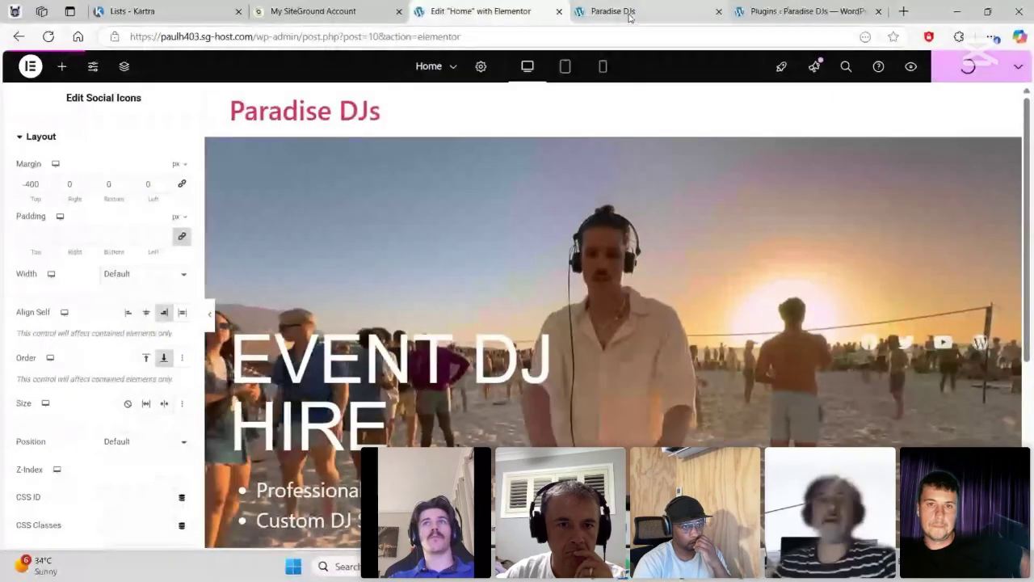
click(631, 13)
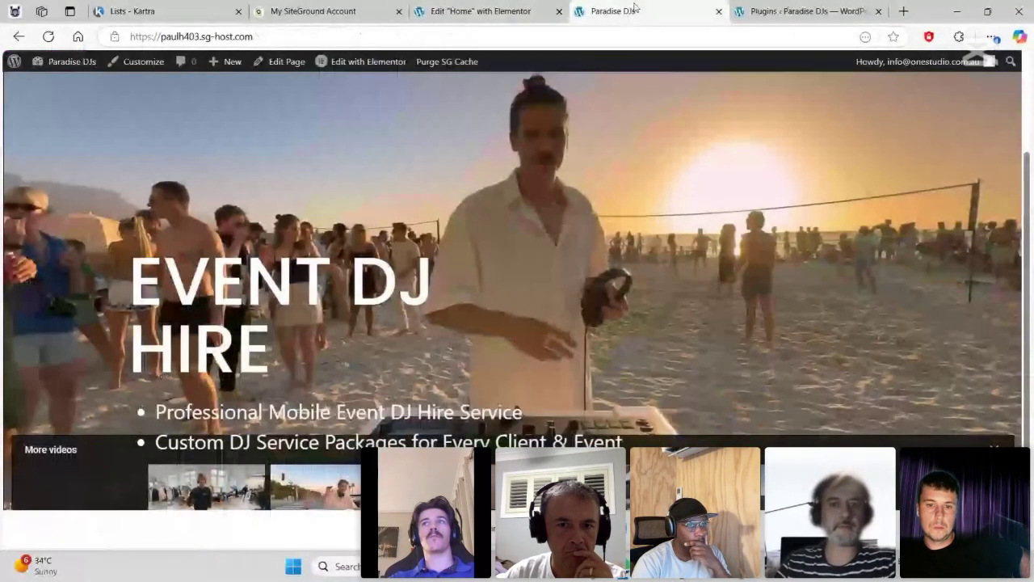
click(44, 38)
click(42, 38)
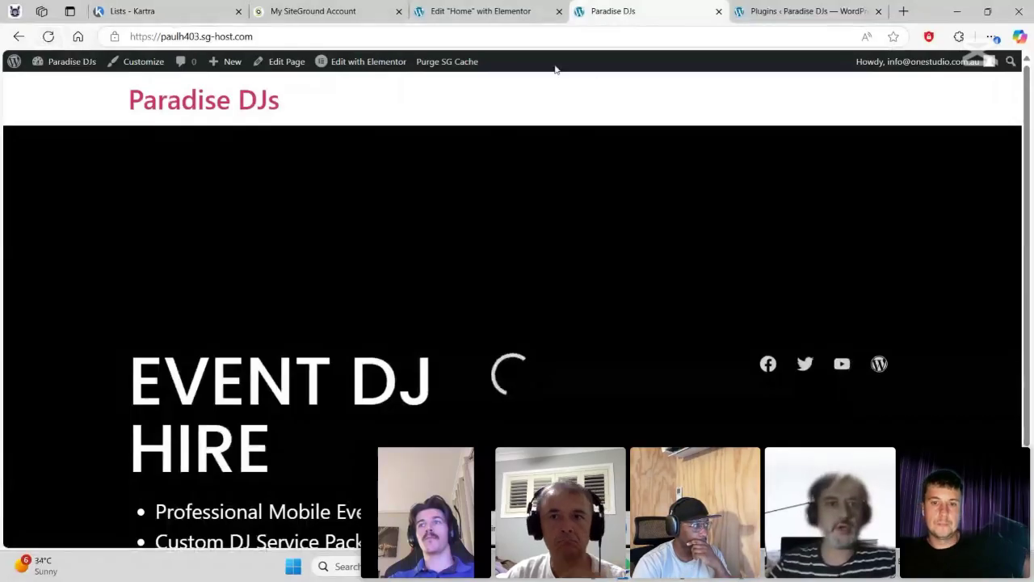
- Switch to the WordPress admin and check which template types can be chosen when adding a new Elementor template
mouse_move(781, 6)
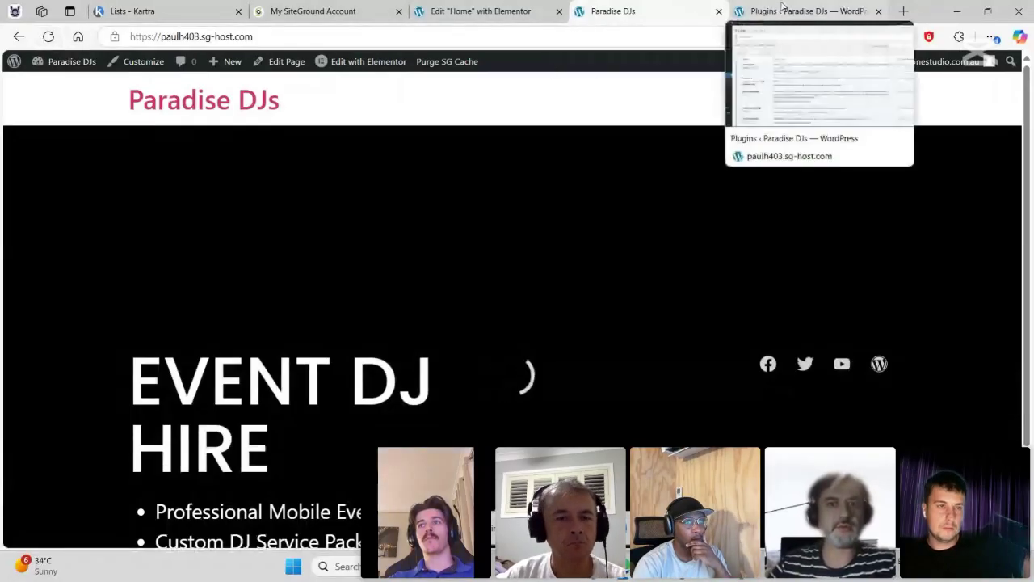
click(781, 6)
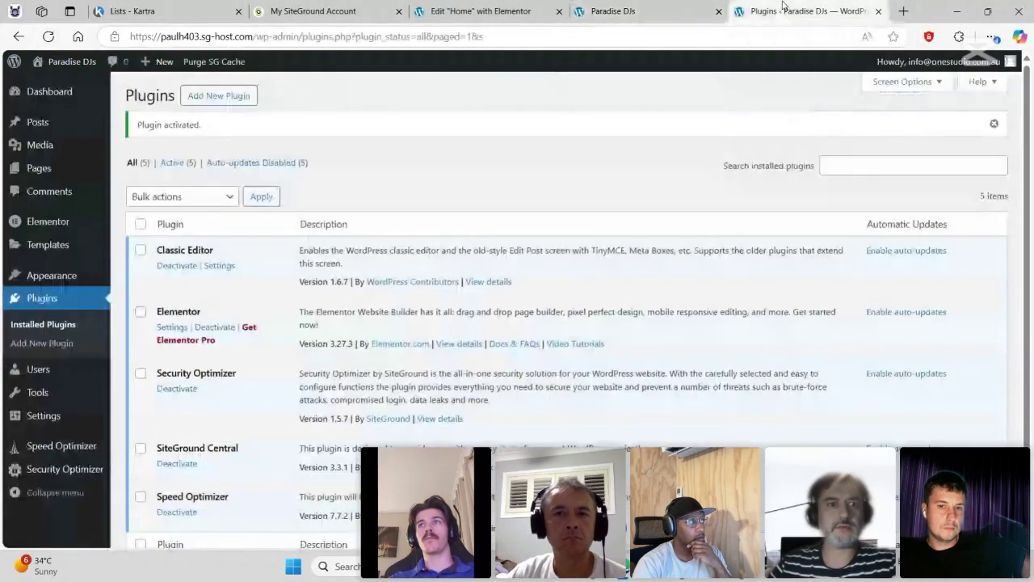
mouse_move(60, 231)
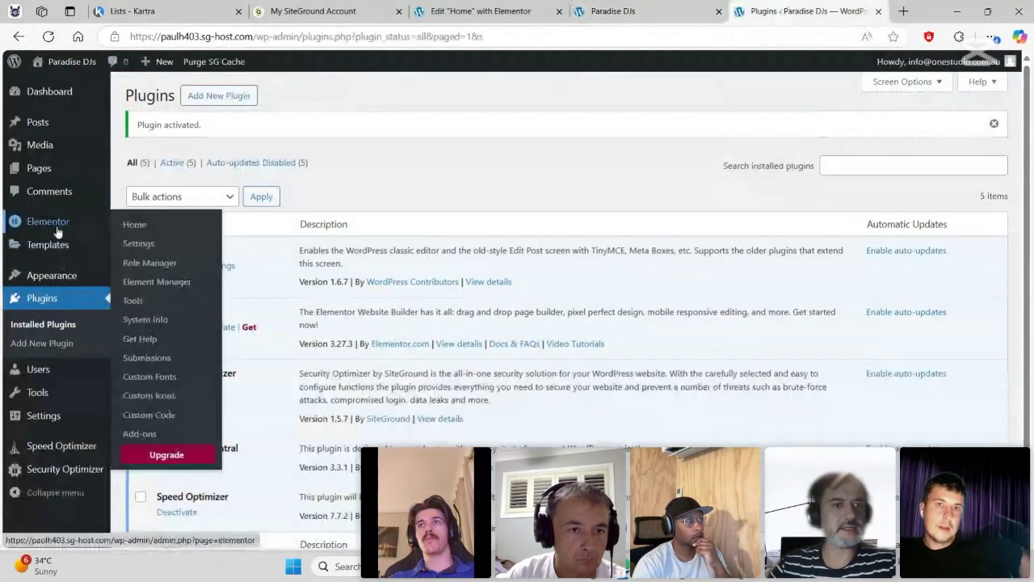
mouse_move(89, 244)
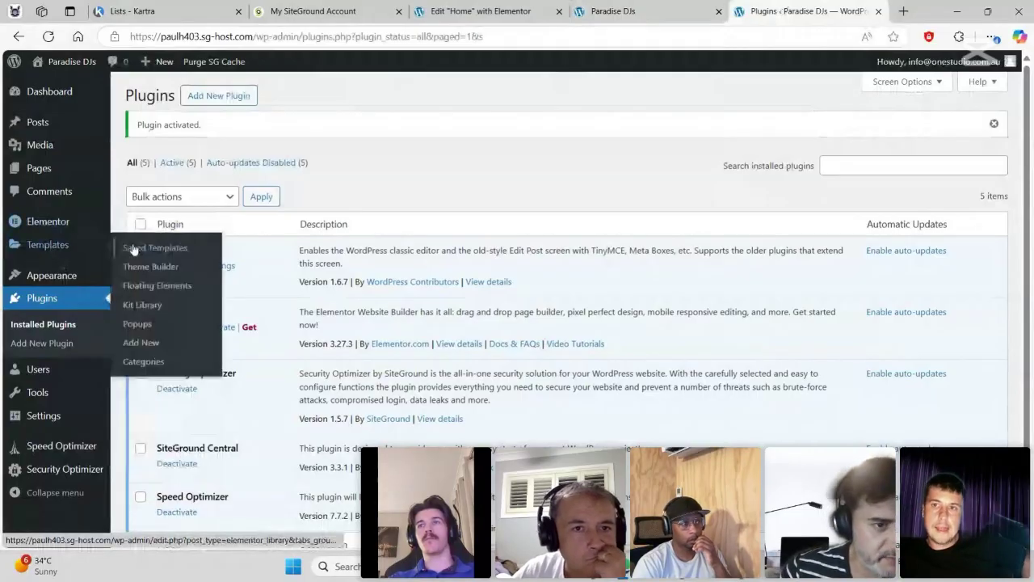
click(152, 346)
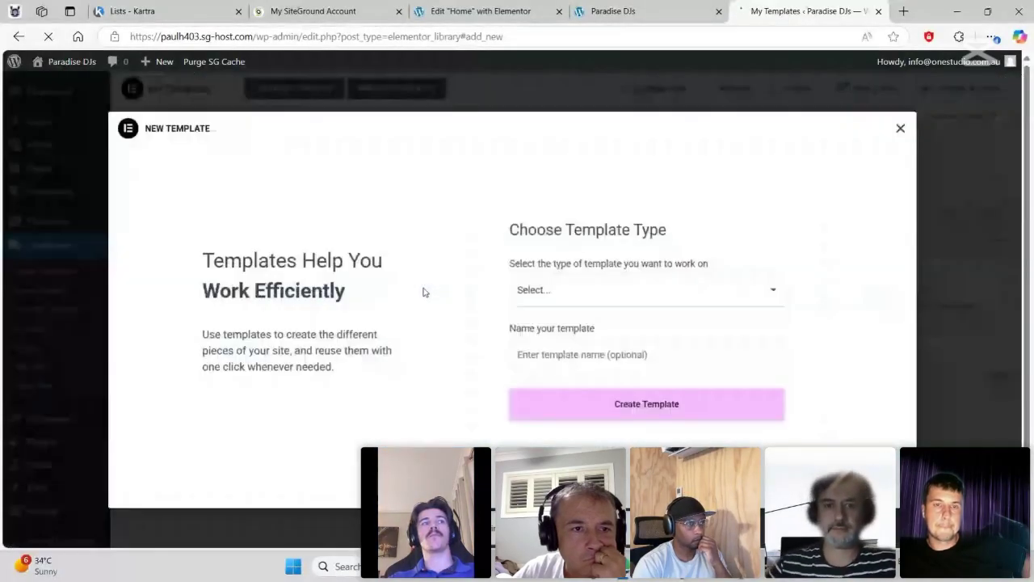
click(656, 296)
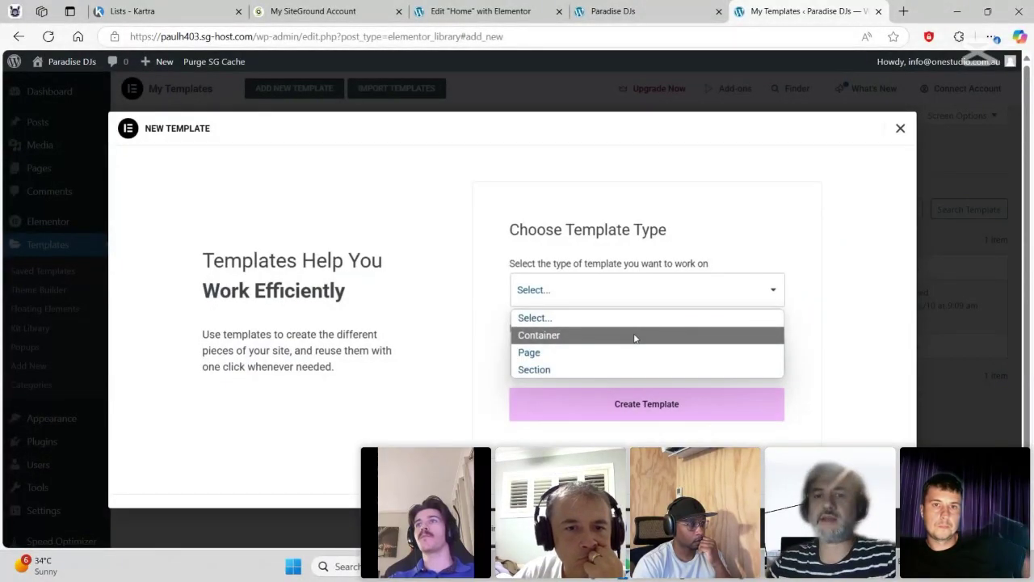
click(899, 129)
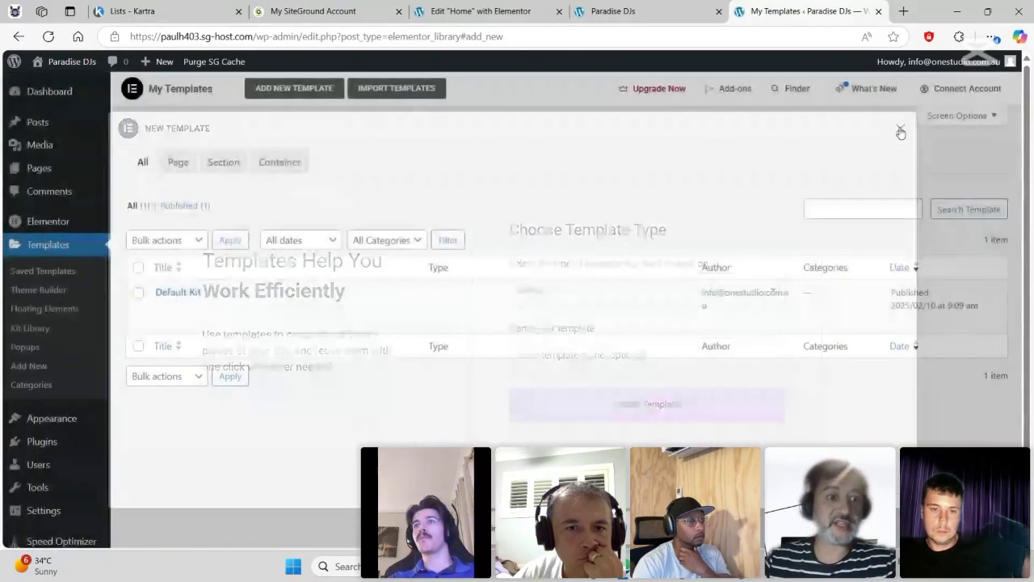
- Go to the page for adding new WordPress plugins and search the plugin directory for "HEADer elementor"
mouse_move(76, 445)
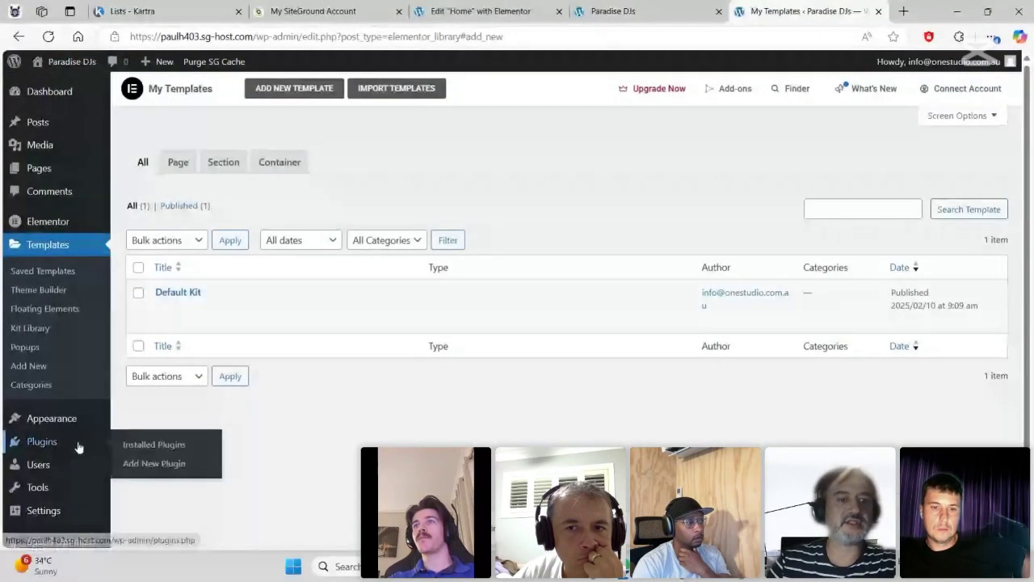
click(158, 467)
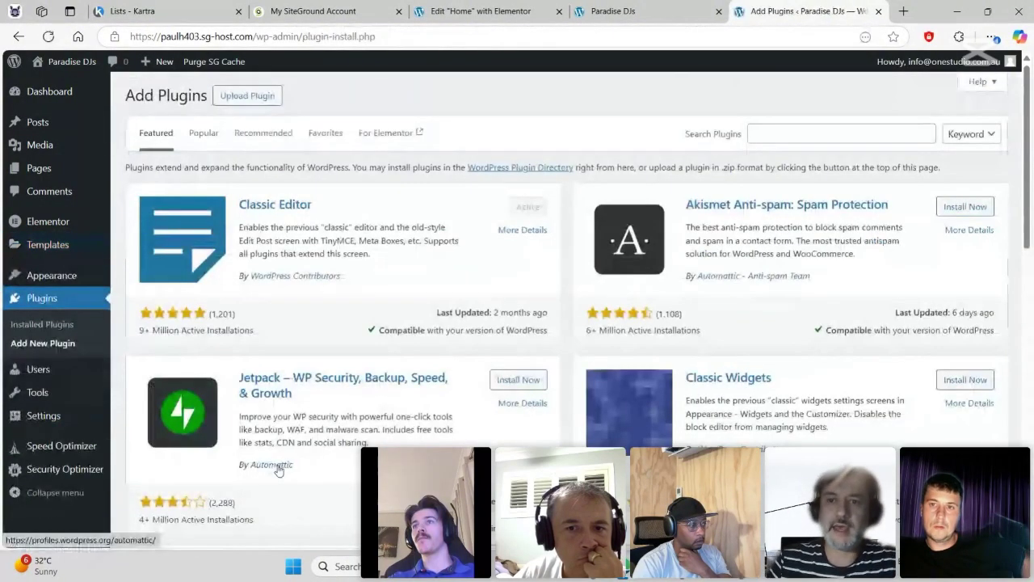
click(766, 134)
text(HEAD)
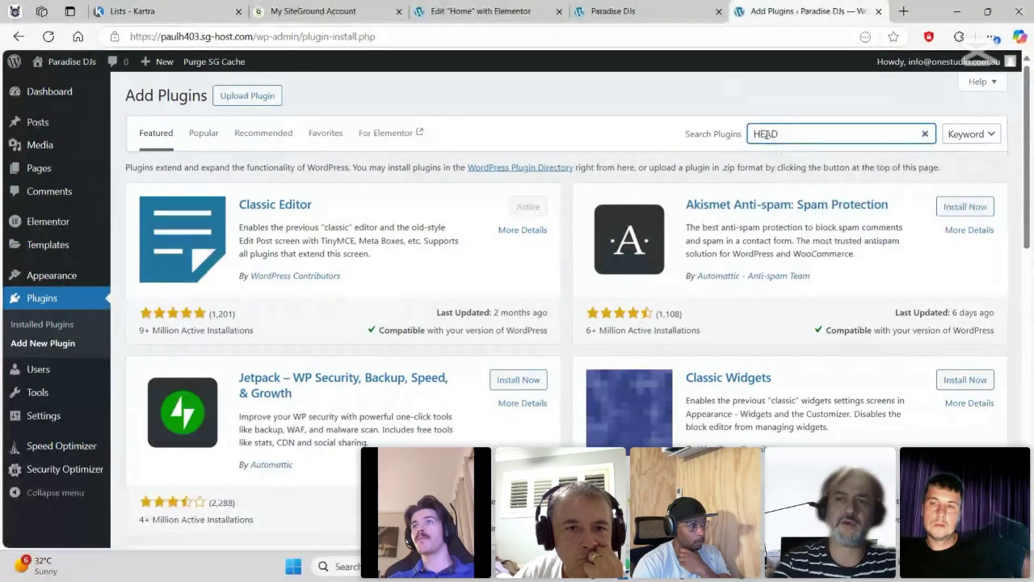
text(er)
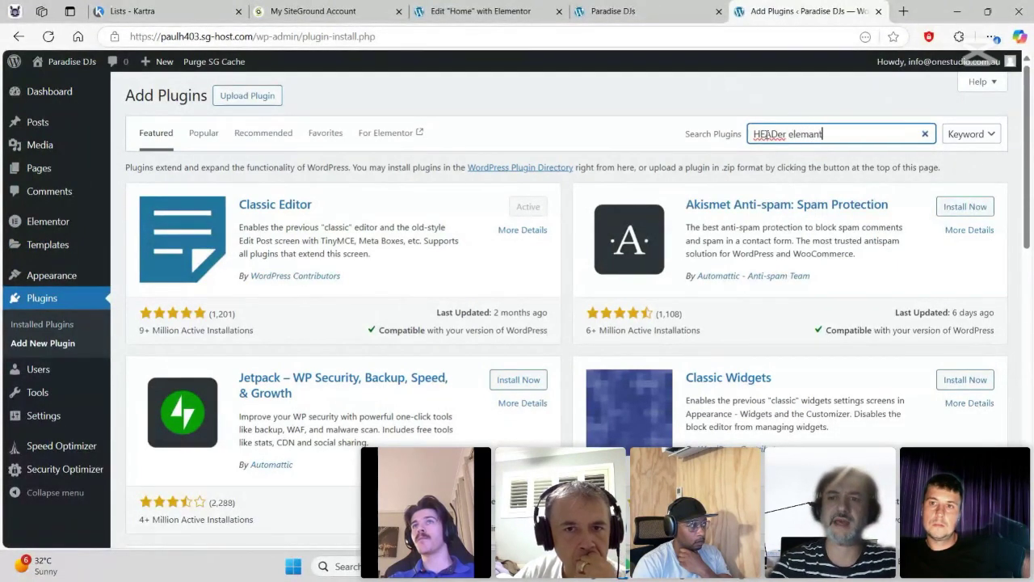
text( elemant)
key(BackSpace)
key(BackSpace)
key(BackSpace)
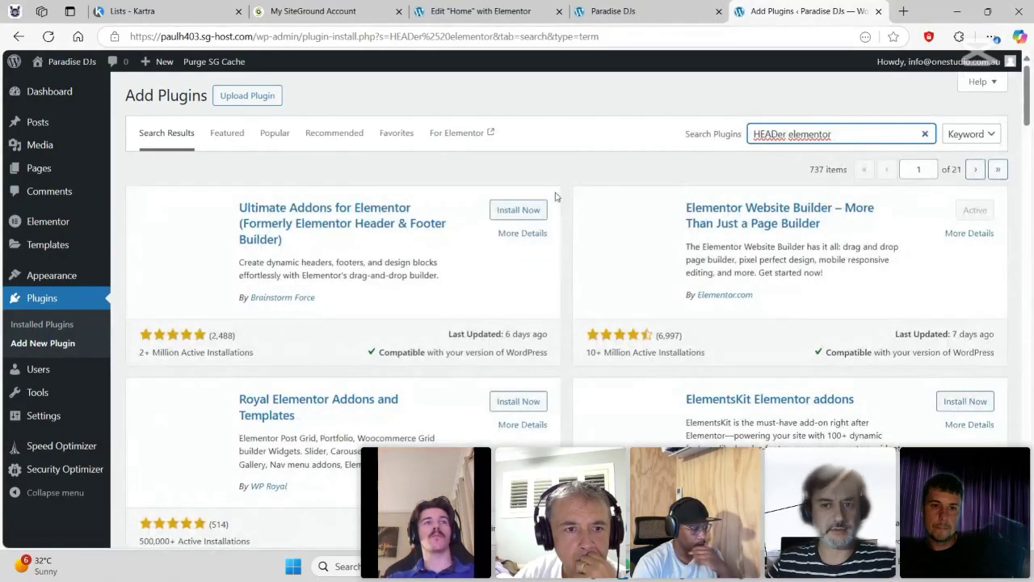
- Search the plugin directory for "header footer", and install and activate Ultimate Addons for Elementor
key(ctrl+a)
text(header footer)
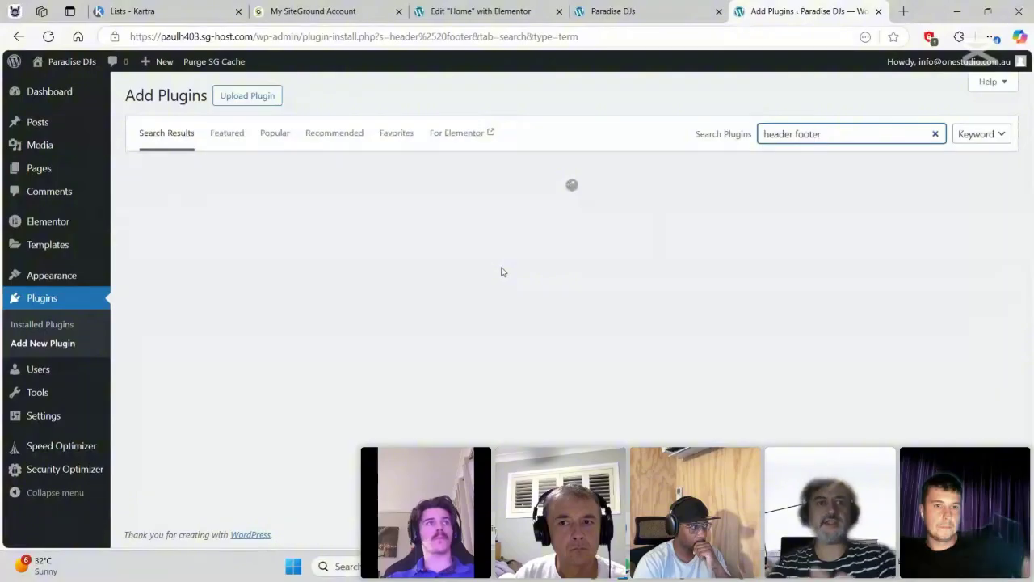
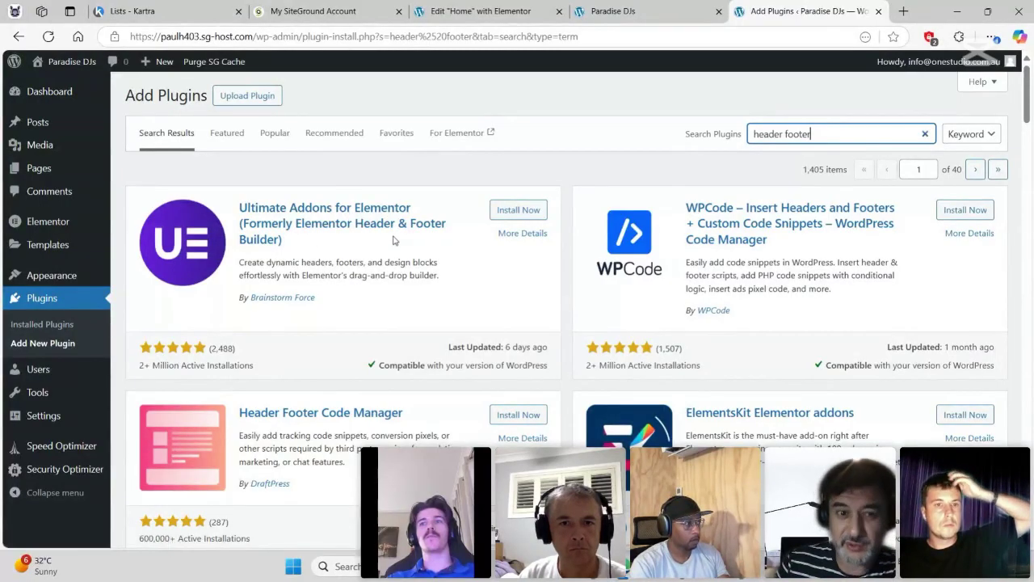
click(523, 213)
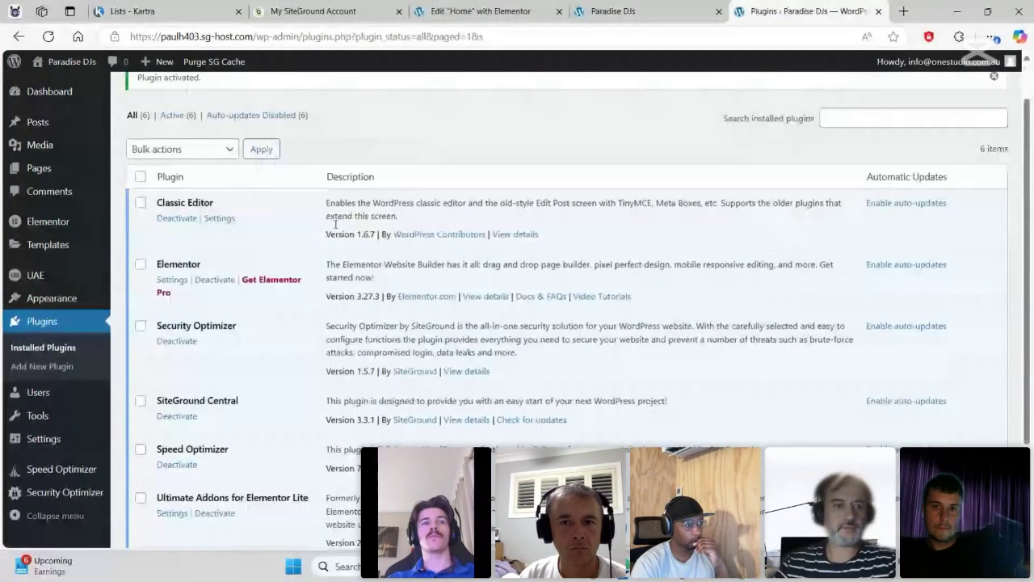
scroll(335, 224, down, 2)
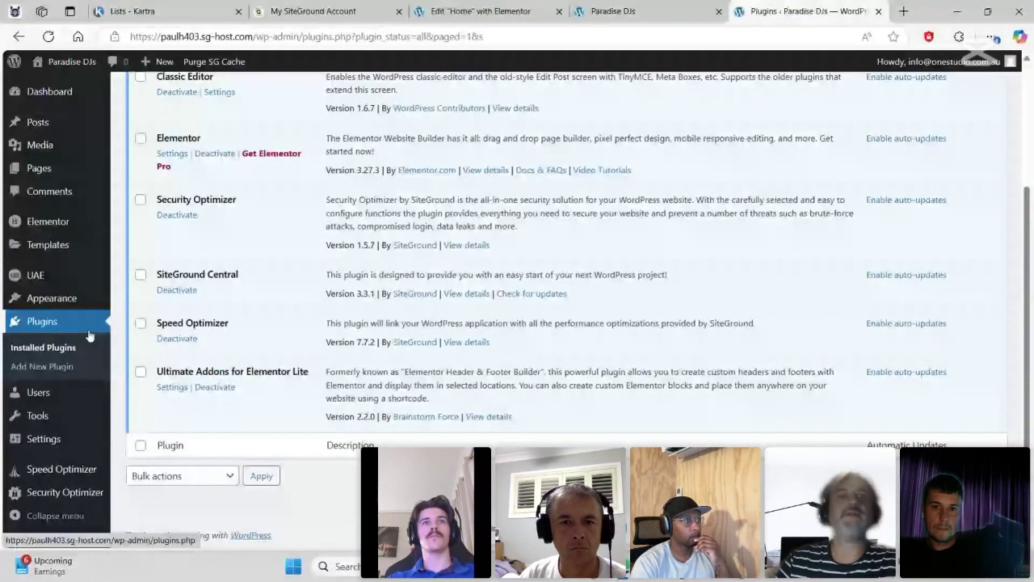
- Create a new template titled "Main Menu" in the UAE Header & Footer Builder and publish it
mouse_move(89, 274)
click(137, 304)
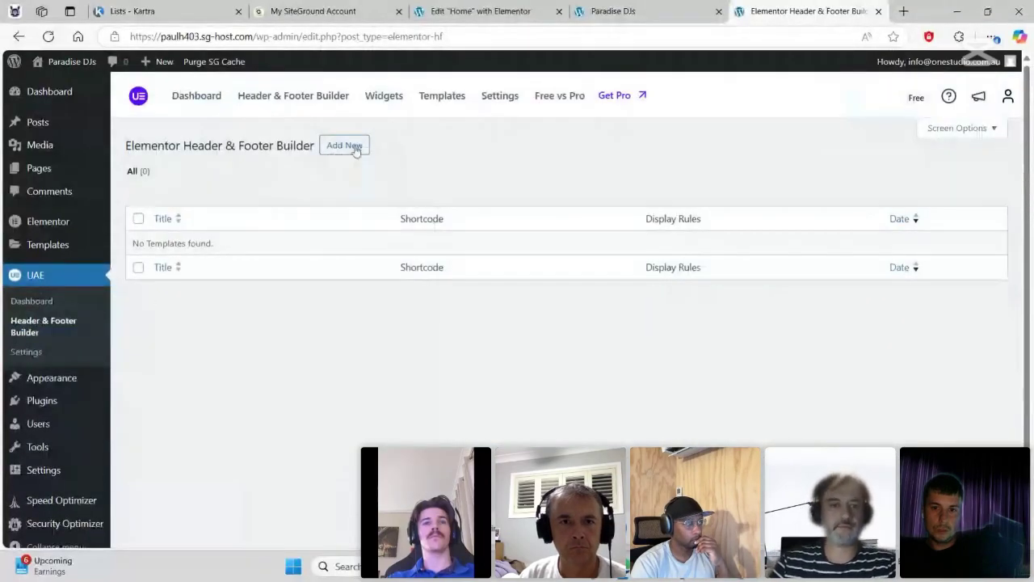
click(354, 148)
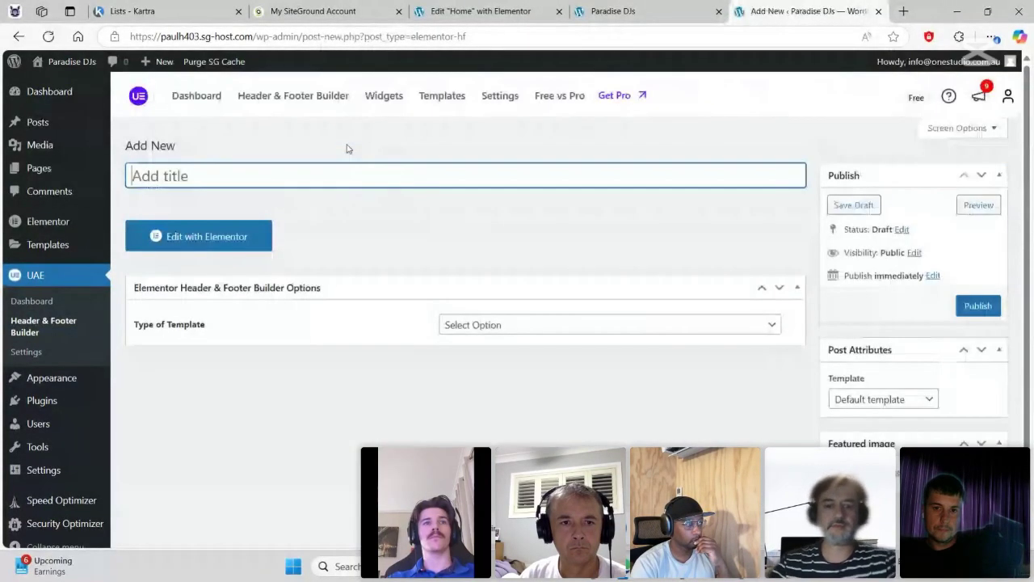
text(Hea)
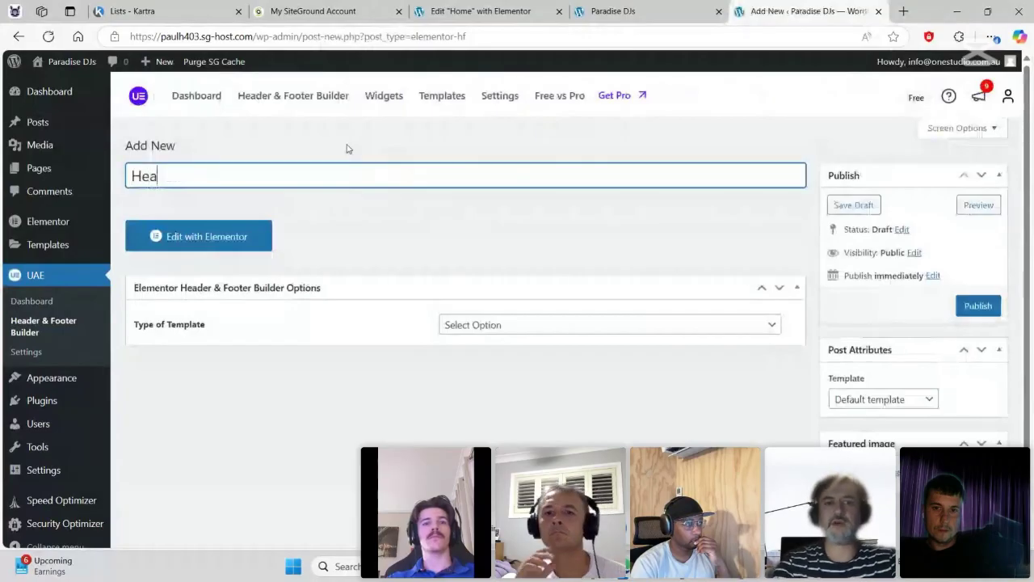
text(d)
key(BackSpace)
key(BackSpace)
text(Main Menu)
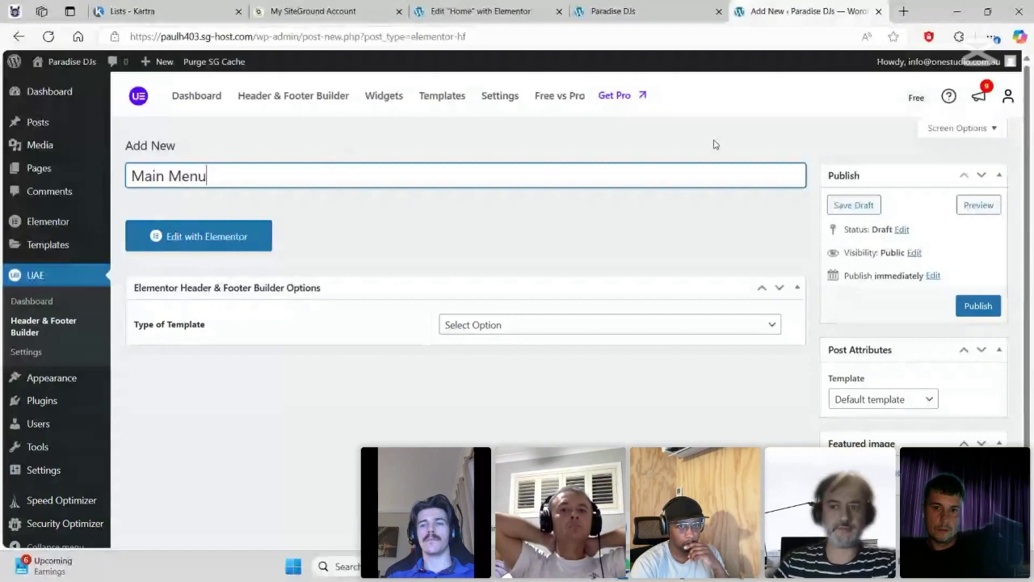
click(978, 306)
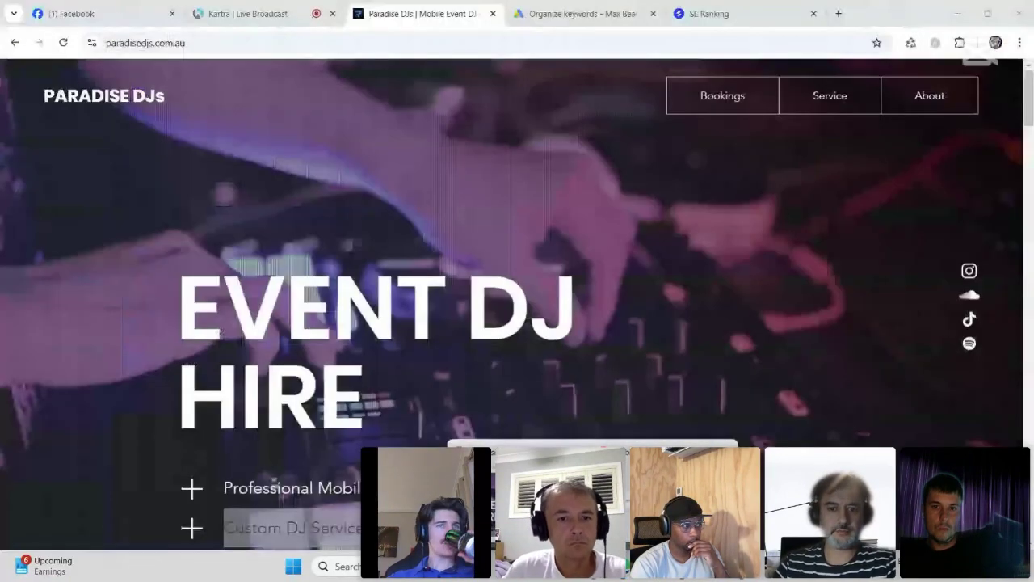
- Move the Kartra Live Broadcast tab out of the reference browser window, look at the paradisedjs.com.au header, and return to the Main Menu template
click(517, 500)
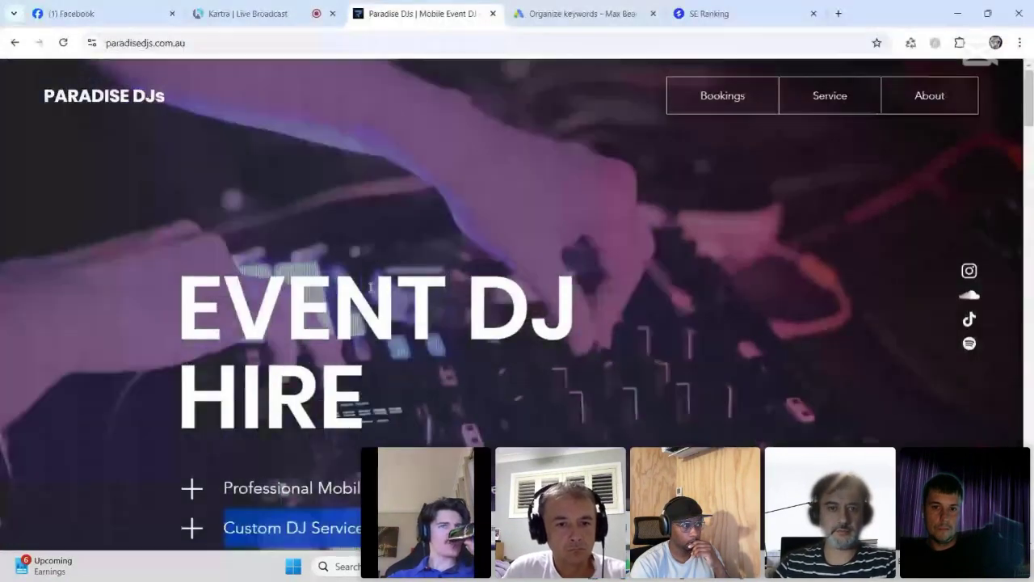
drag(234, 6, 2, 65)
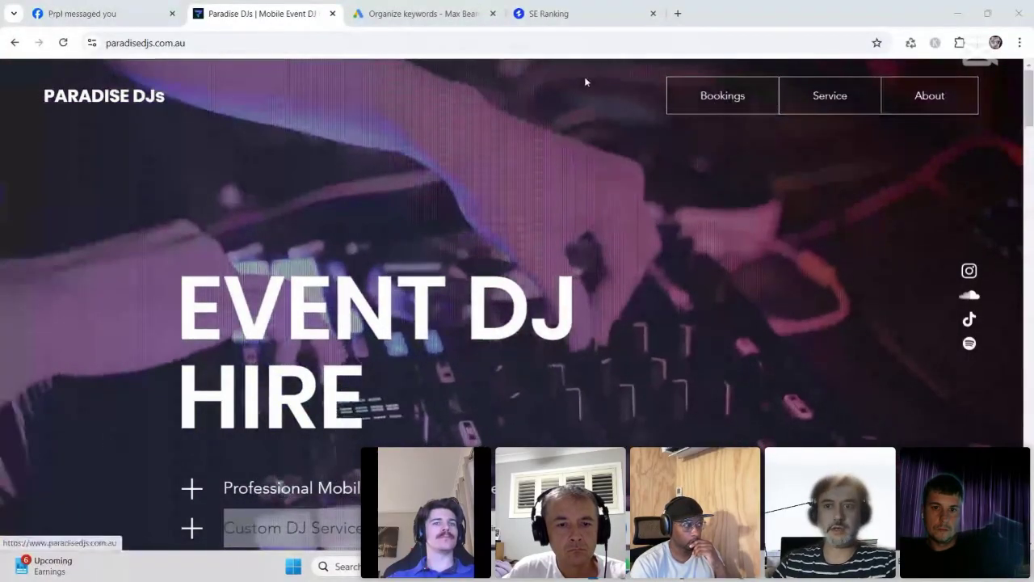
key(alt+Tab)
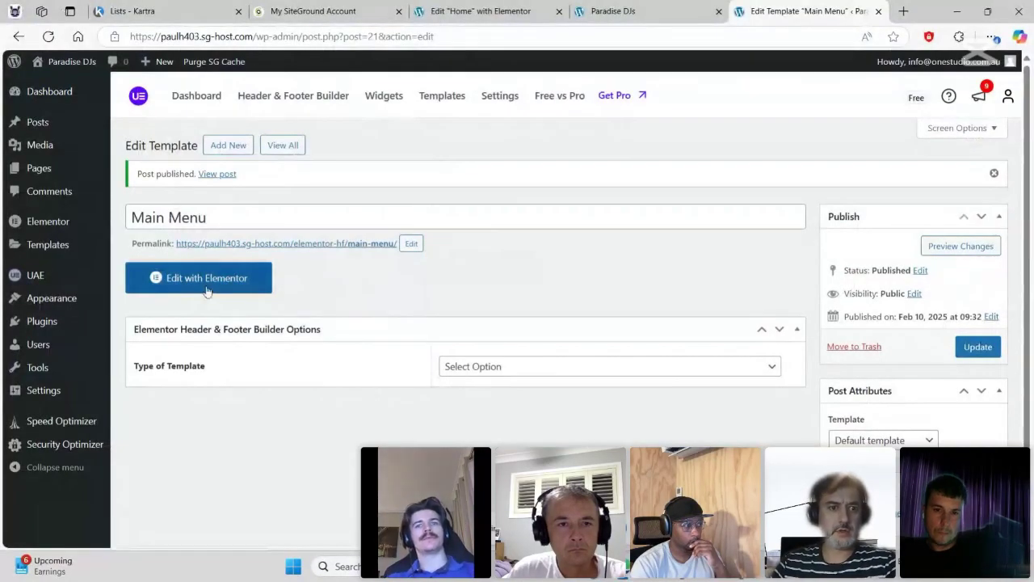
- Open the Type of Template options for the Main Menu template
click(496, 367)
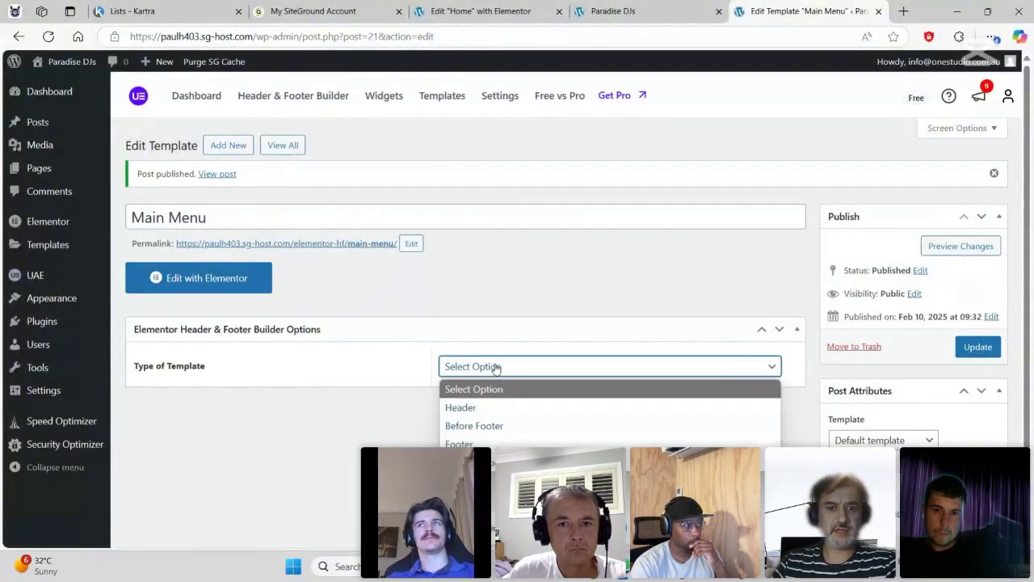
- Set the Main Menu template's type to Header, display it on the Entire Website, and update the template
click(490, 408)
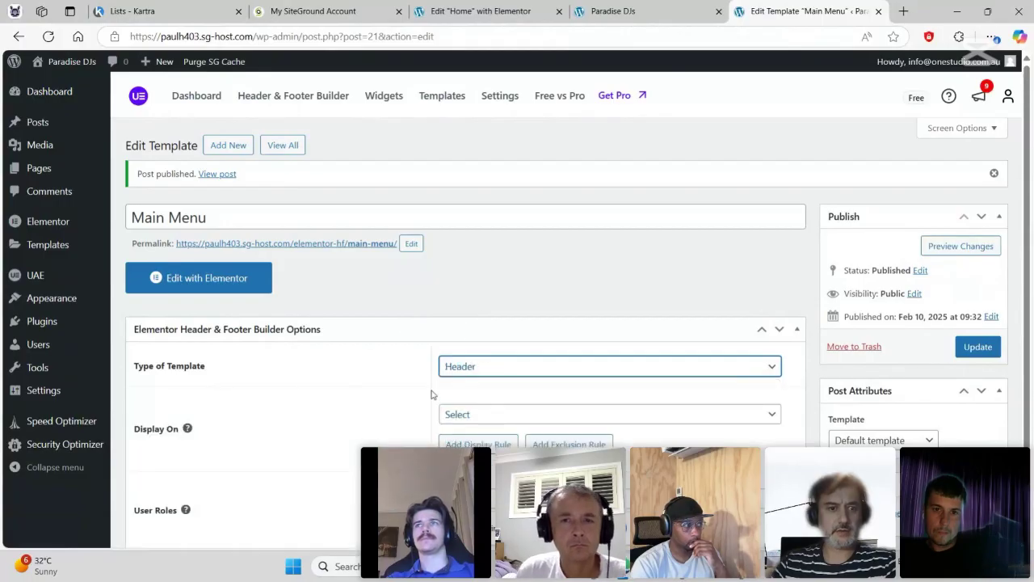
scroll(432, 394, down, 1)
click(485, 321)
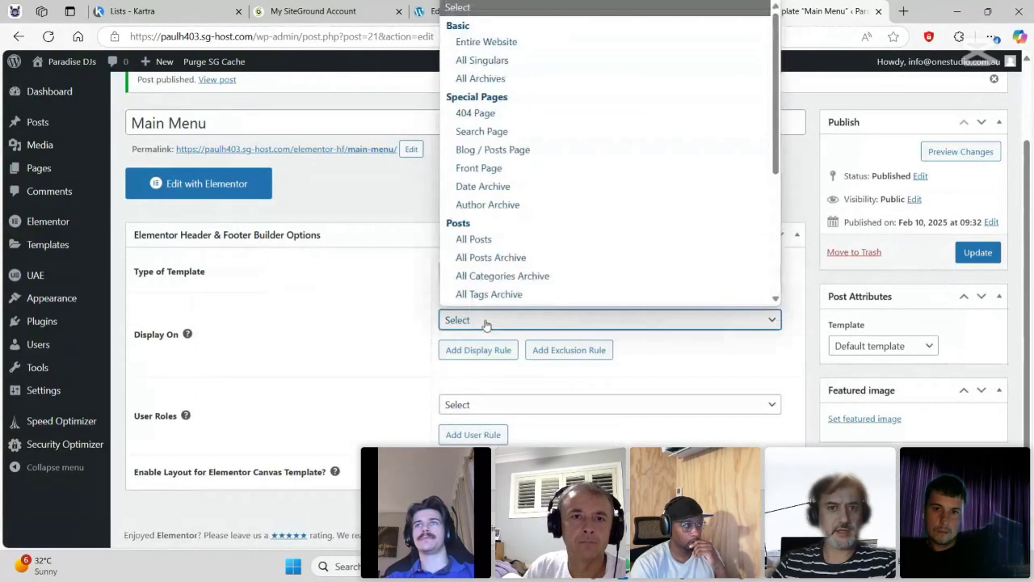
click(486, 321)
click(470, 324)
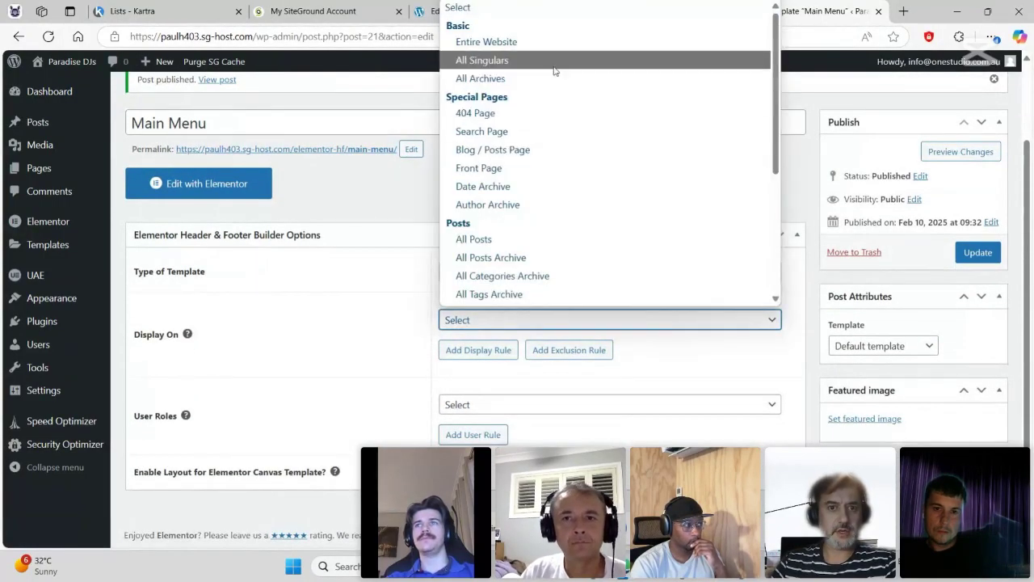
click(538, 39)
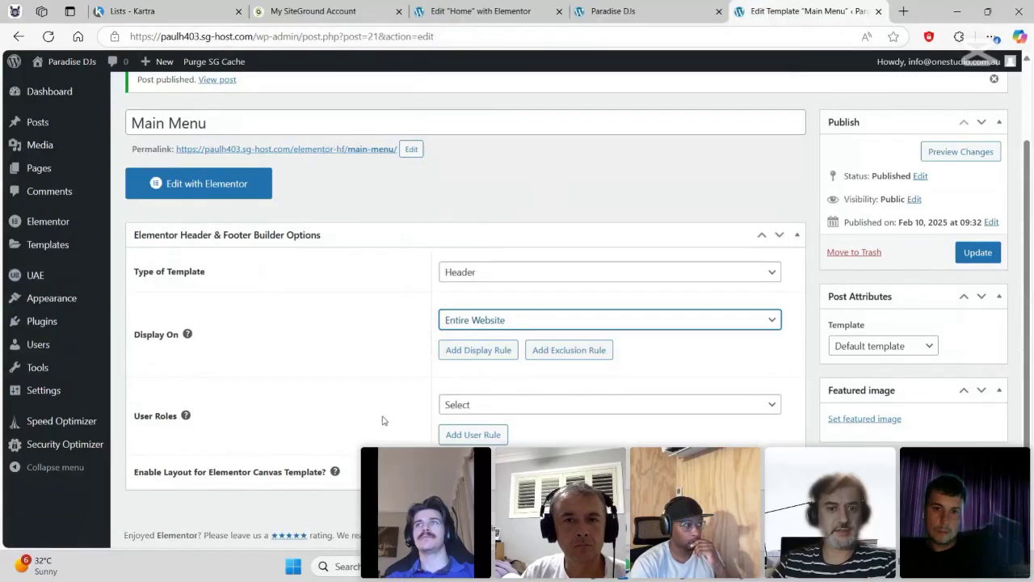
click(974, 253)
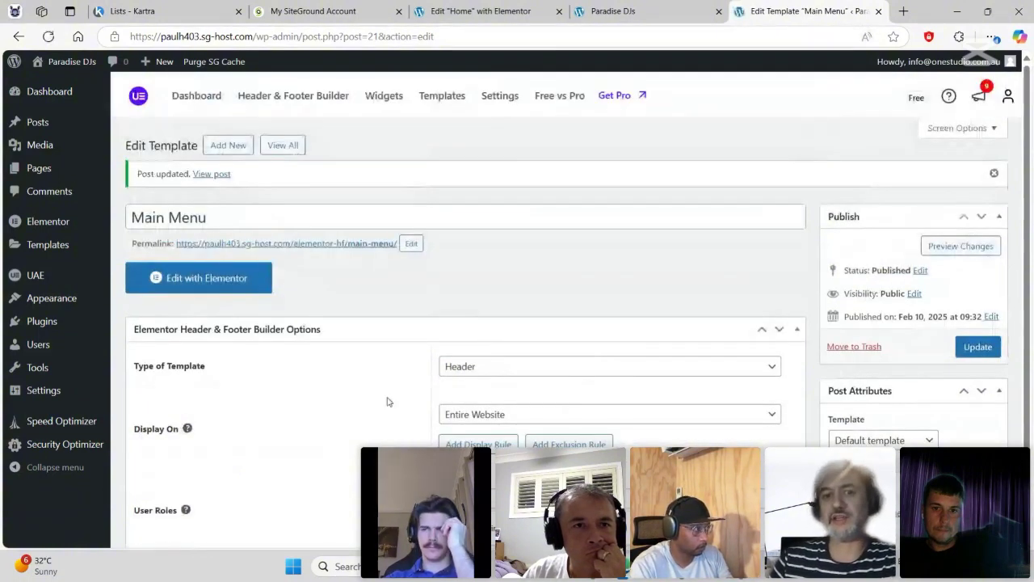
- Open the Main Menu template for editing in Elementor, leaving its user role unset
scroll(387, 402, down, 1)
click(484, 404)
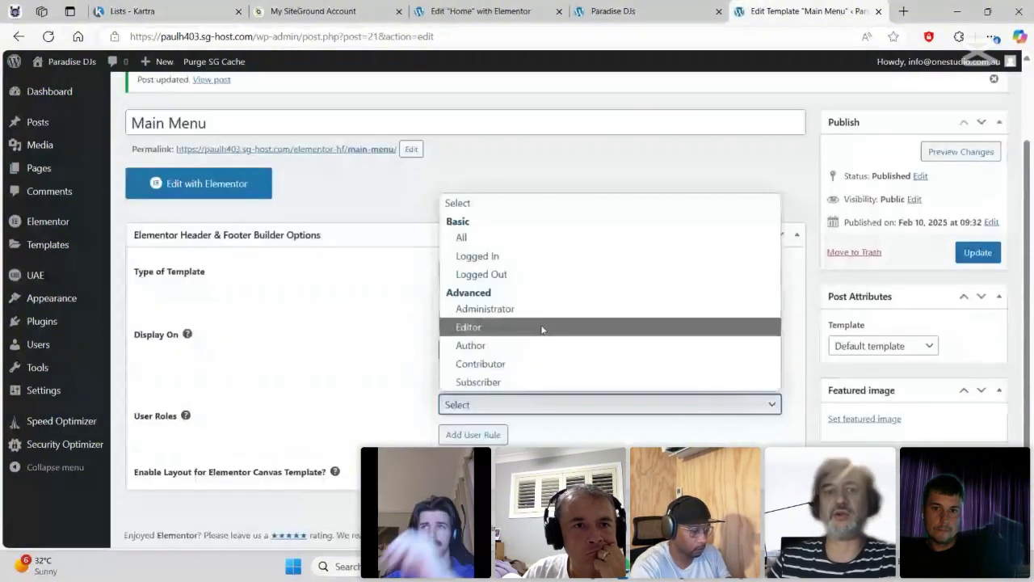
click(365, 203)
click(238, 182)
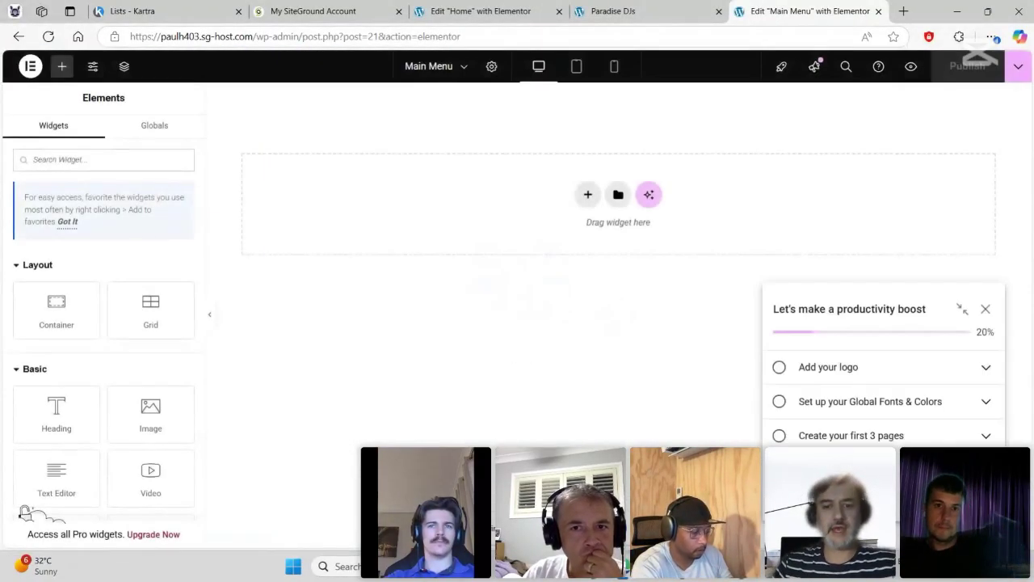
- Check the existing Paradise DJs site's header and add a single-column Flexbox container with downward direction to the template
key(alt+Tab)
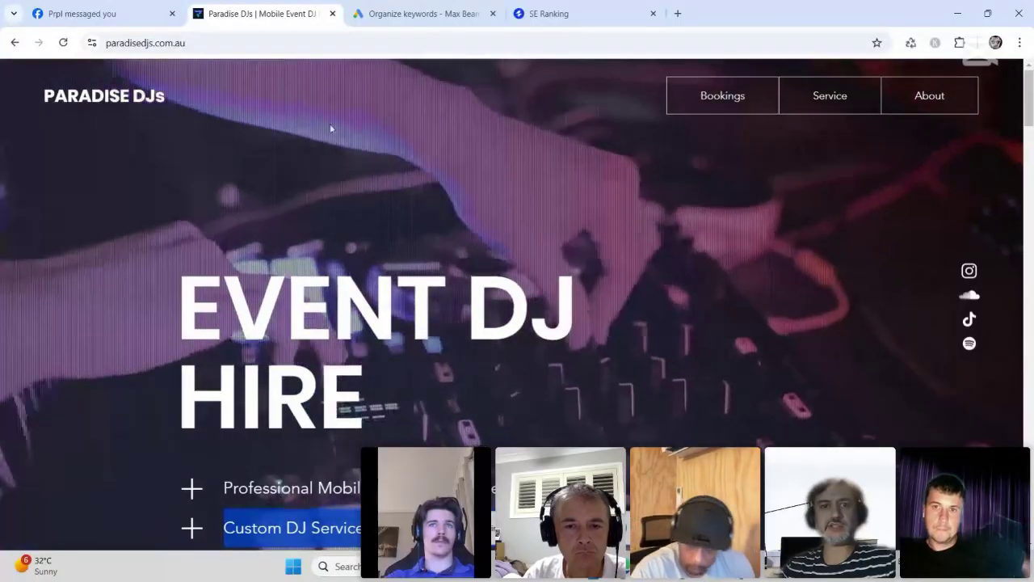
key(alt+Tab)
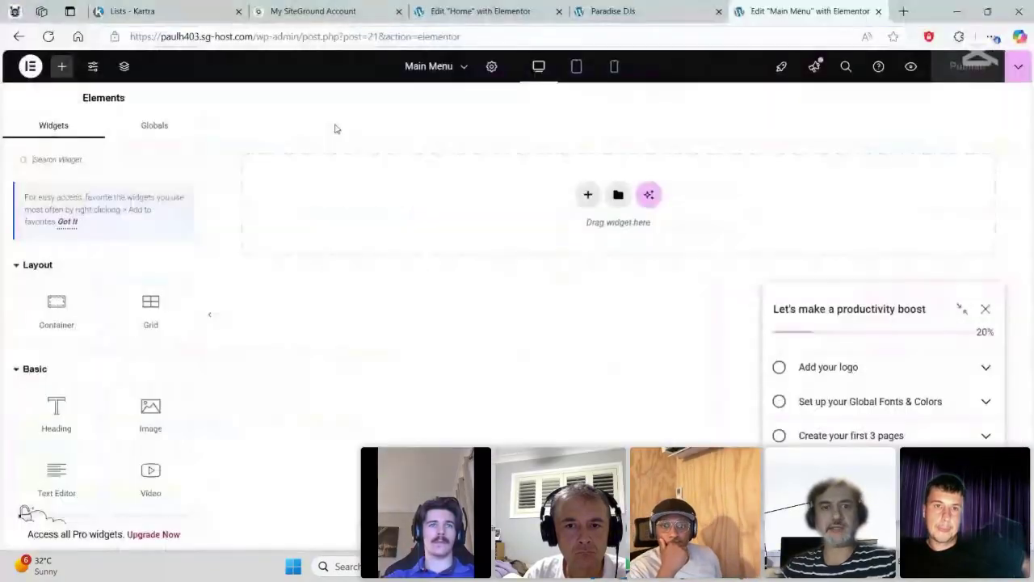
click(587, 196)
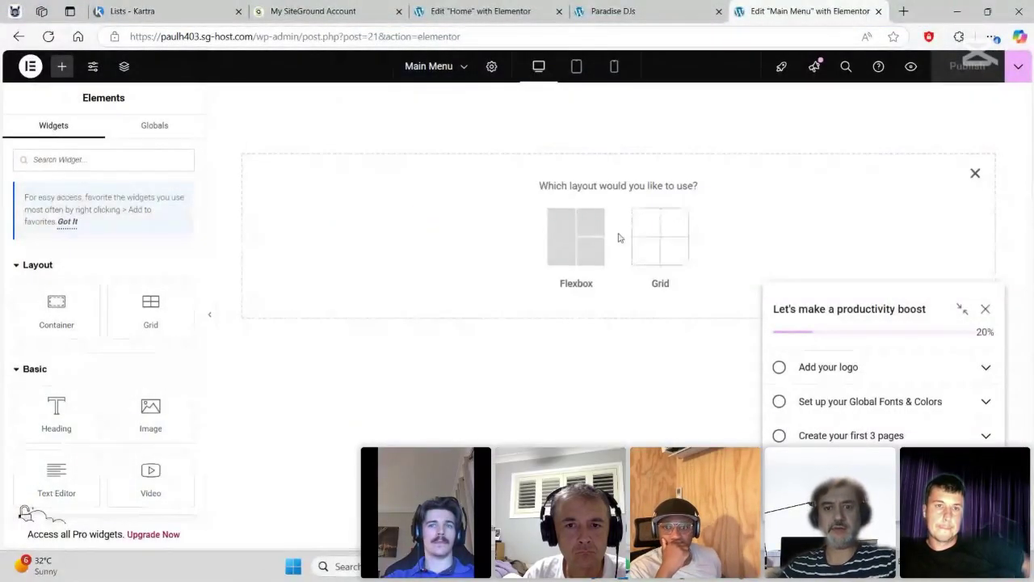
click(575, 239)
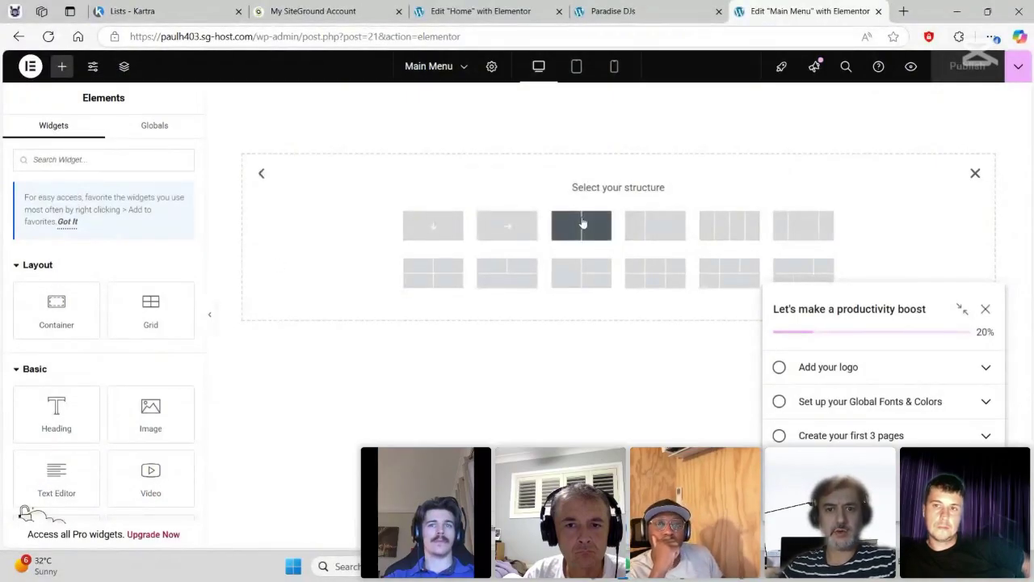
click(435, 224)
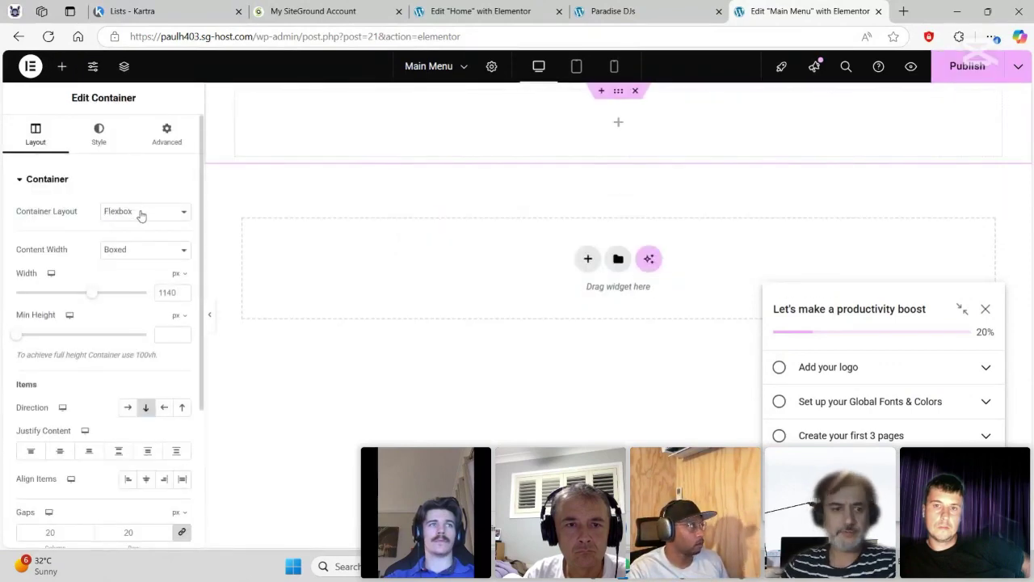
- Place a Heading widget in the new container and set its title to "PARADISE DJS"
click(620, 130)
drag(57, 410, 614, 132)
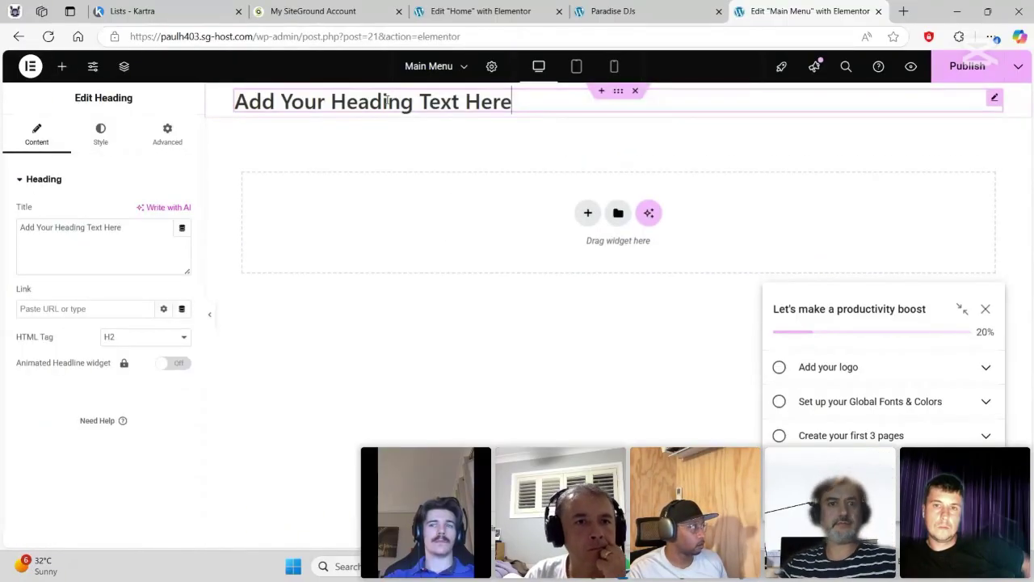
click(67, 240)
key(ctrl+a)
text(P)
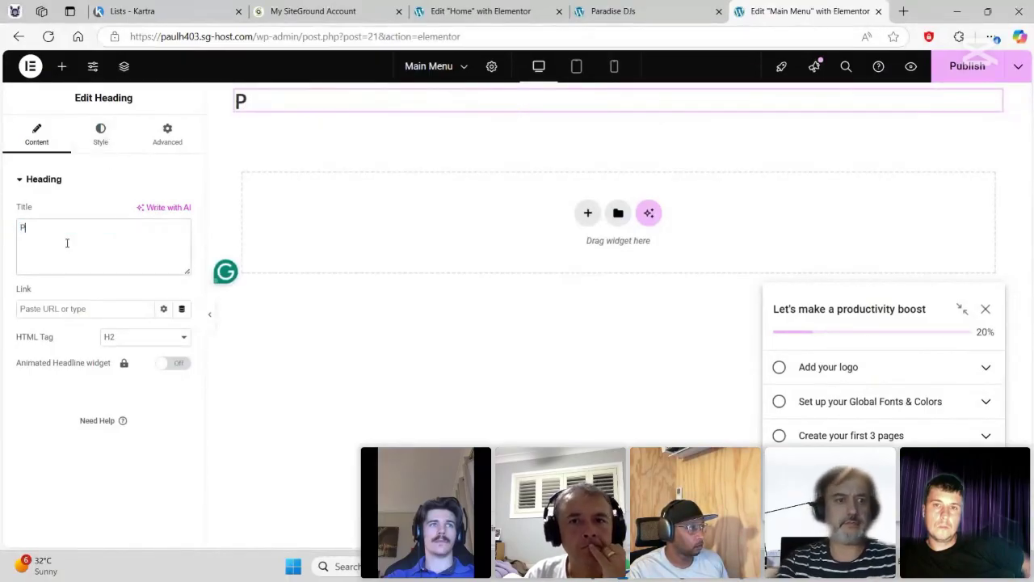
text(ARADISE D)
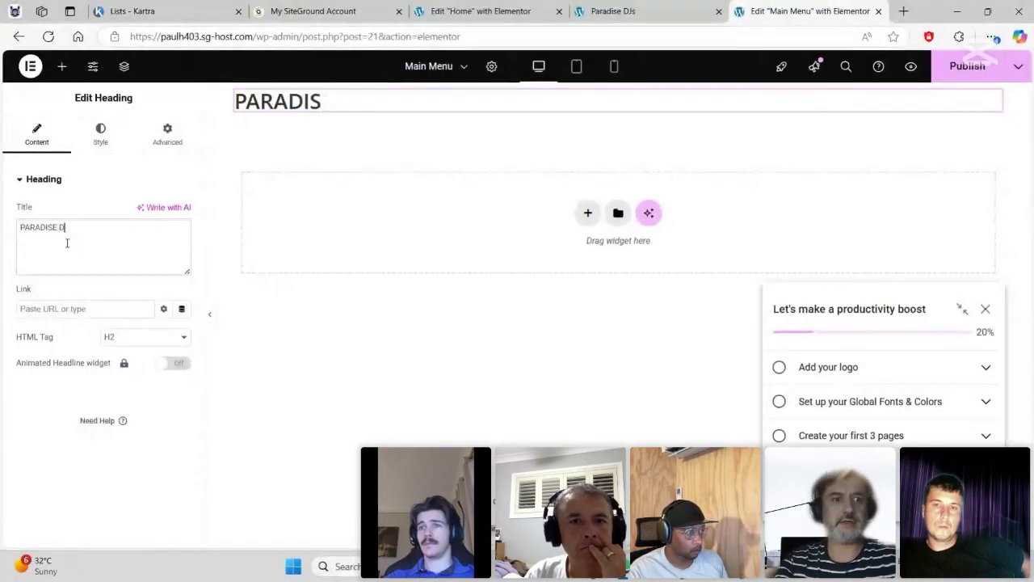
text(JS)
key(alt+Tab)
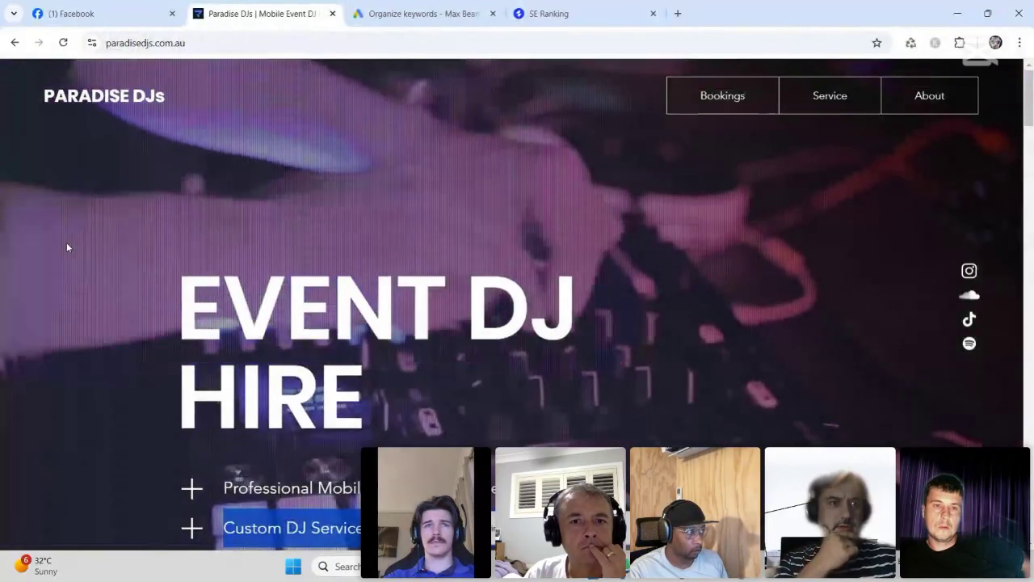
key(alt+Tab)
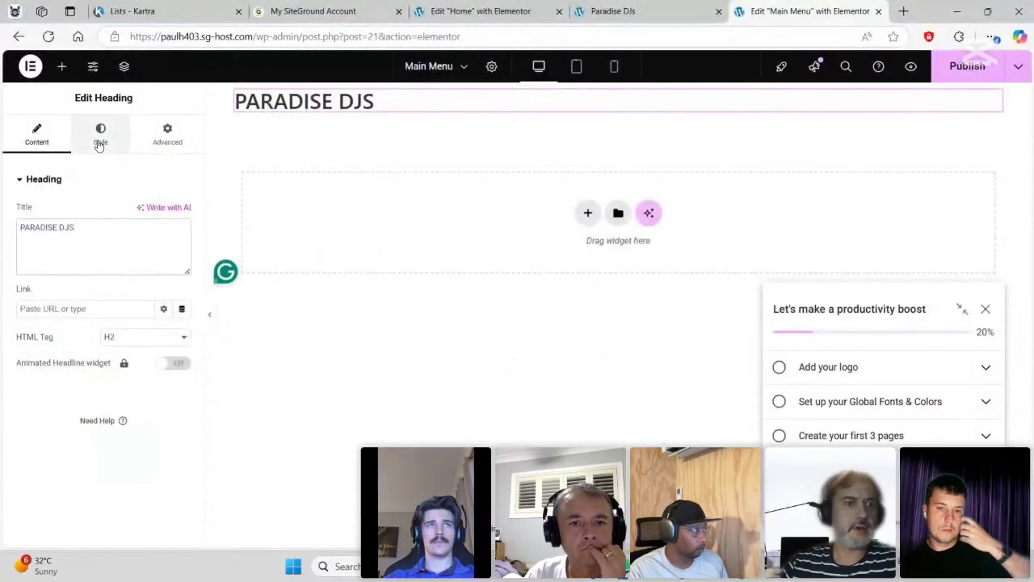
click(98, 142)
click(177, 251)
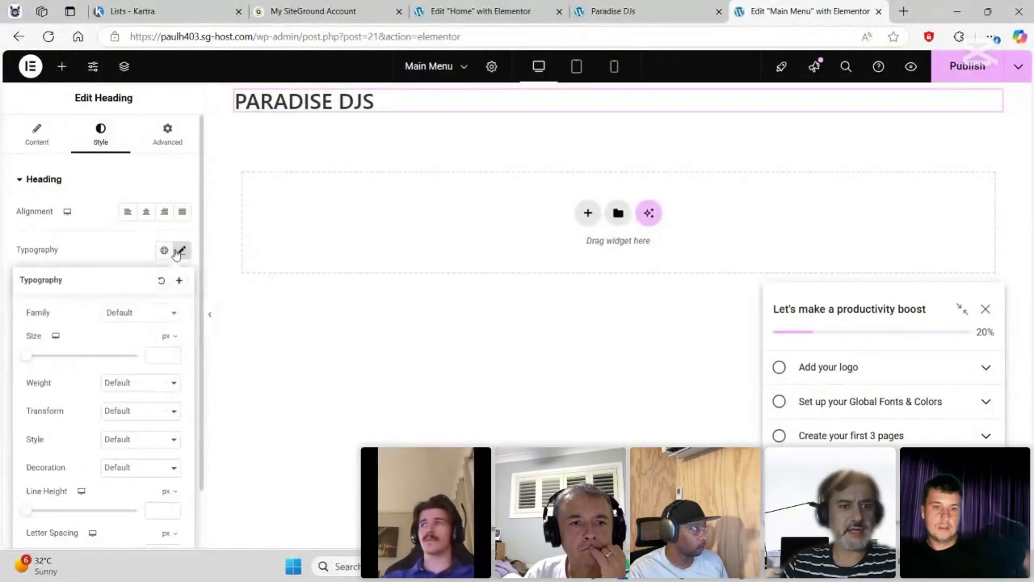
click(138, 311)
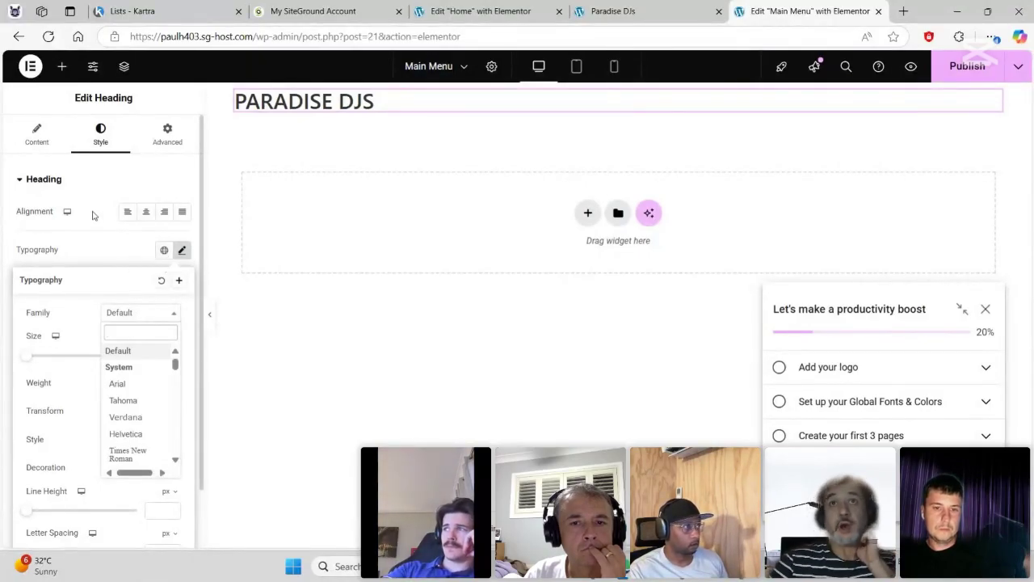
click(75, 233)
click(79, 235)
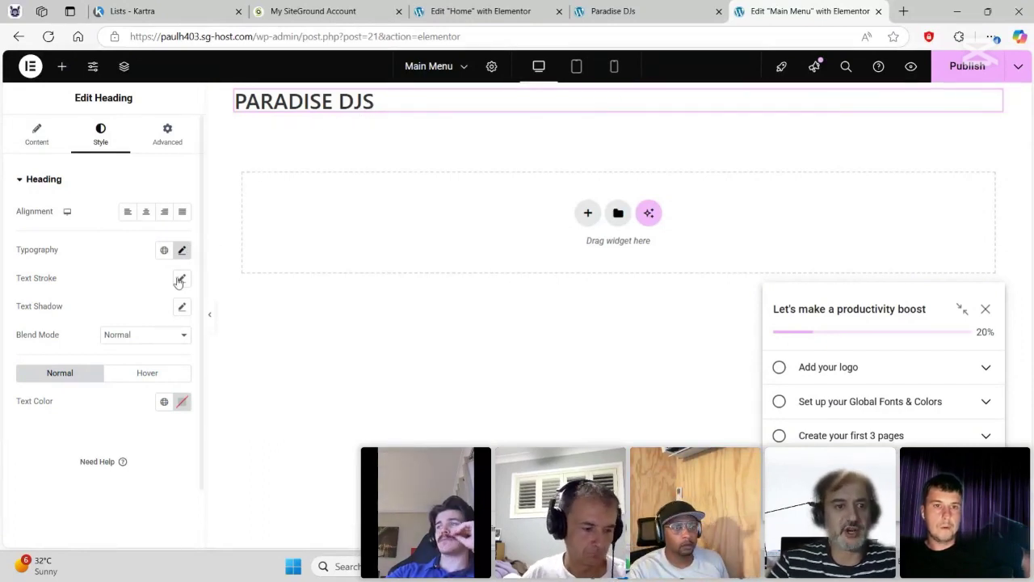
click(181, 252)
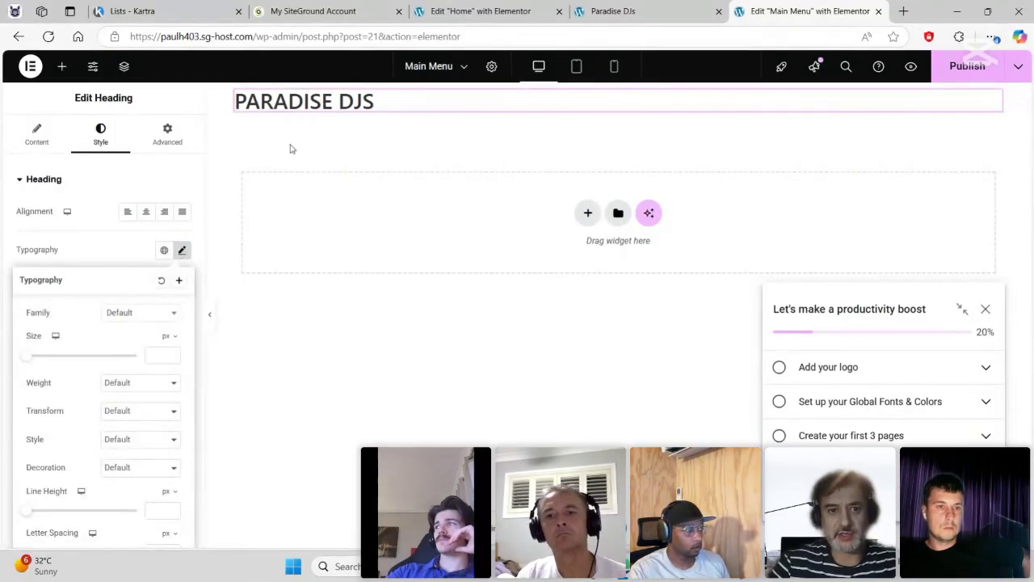
click(126, 247)
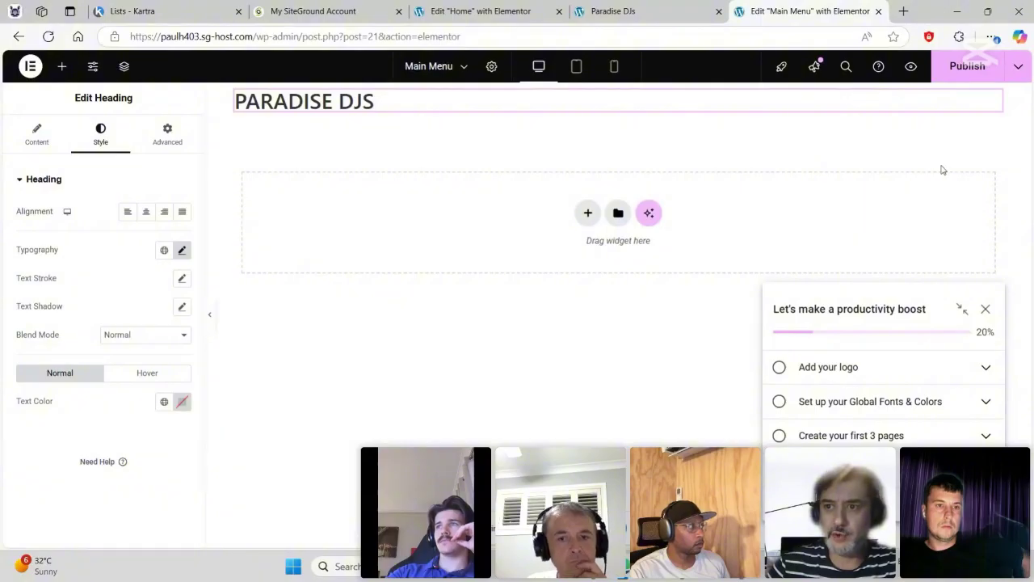
- Publish the Main Menu template and open the site settings
click(968, 68)
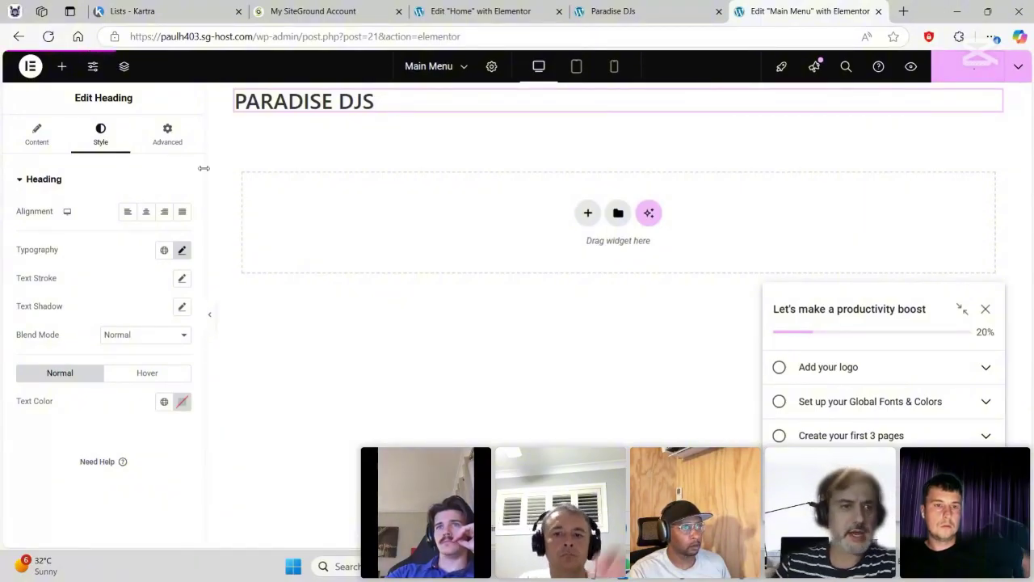
click(92, 69)
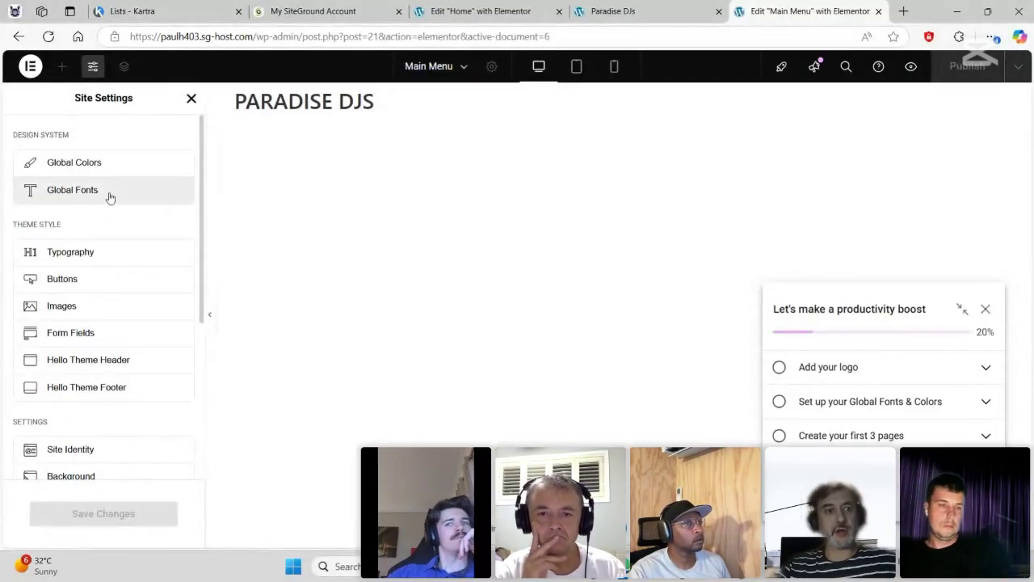
click(110, 194)
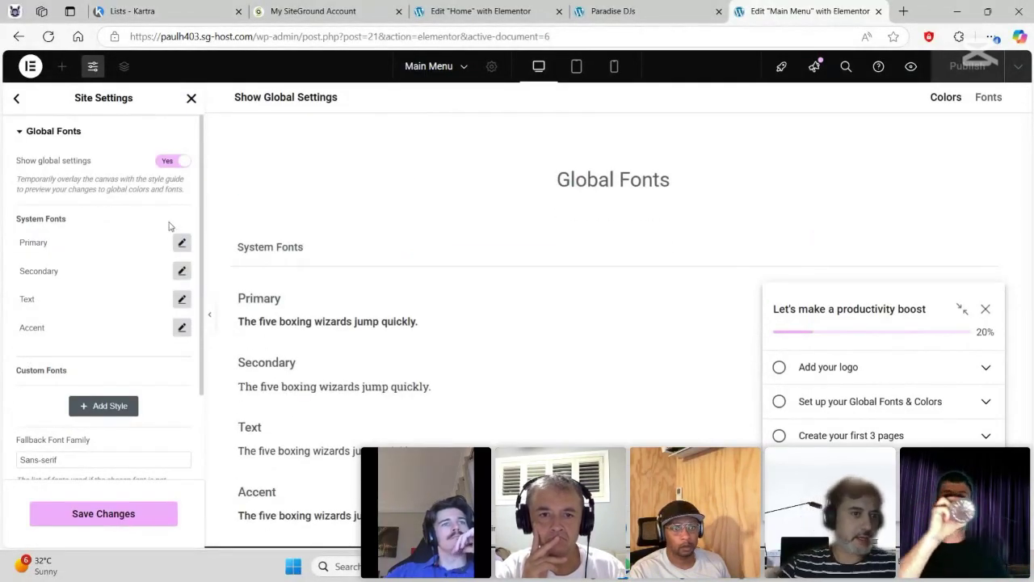
click(16, 98)
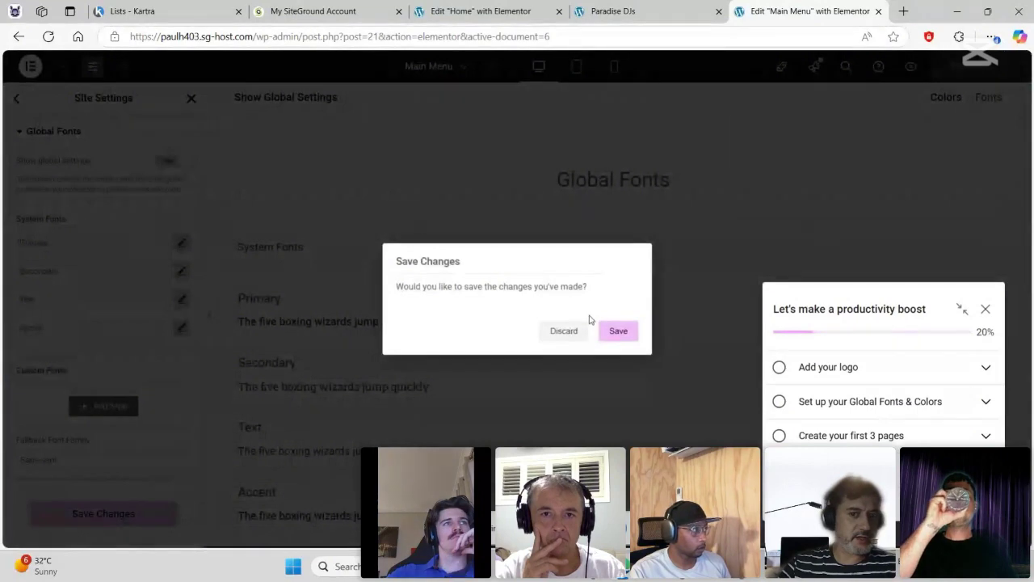
click(564, 331)
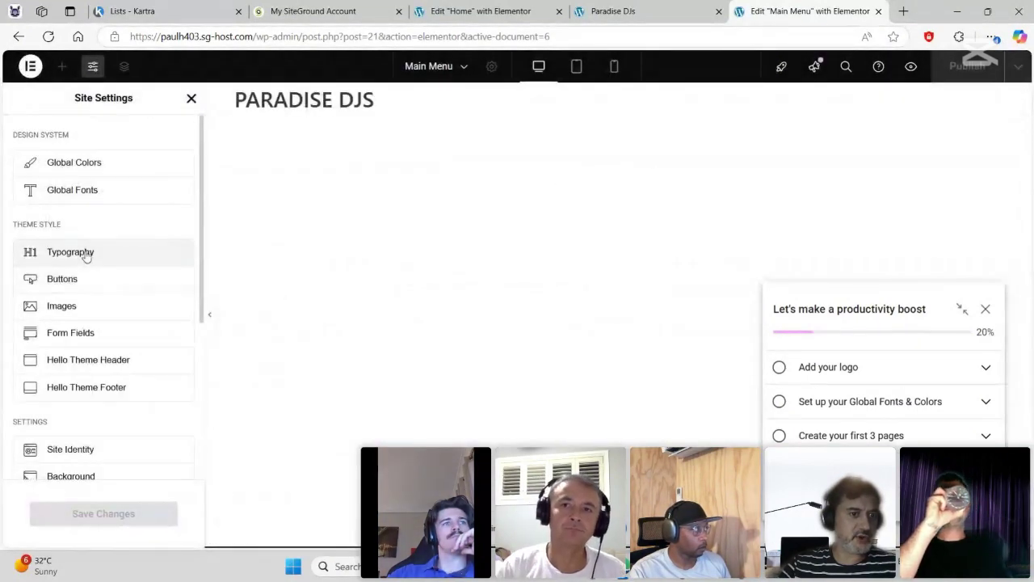
- Set the H1 font family to Poppins in the site's theme typography settings
click(87, 256)
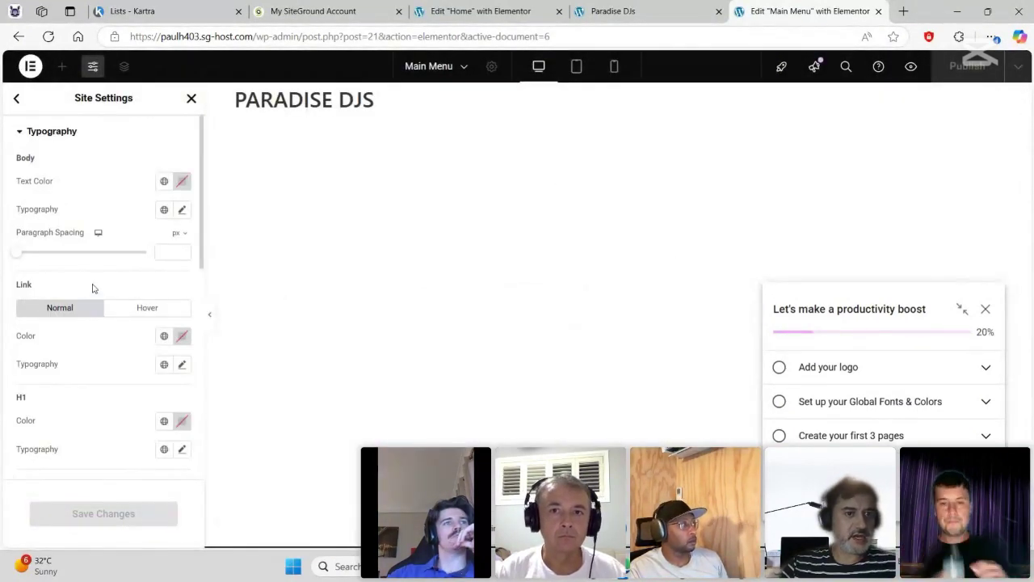
scroll(92, 289, down, 1)
scroll(92, 289, down, 1)
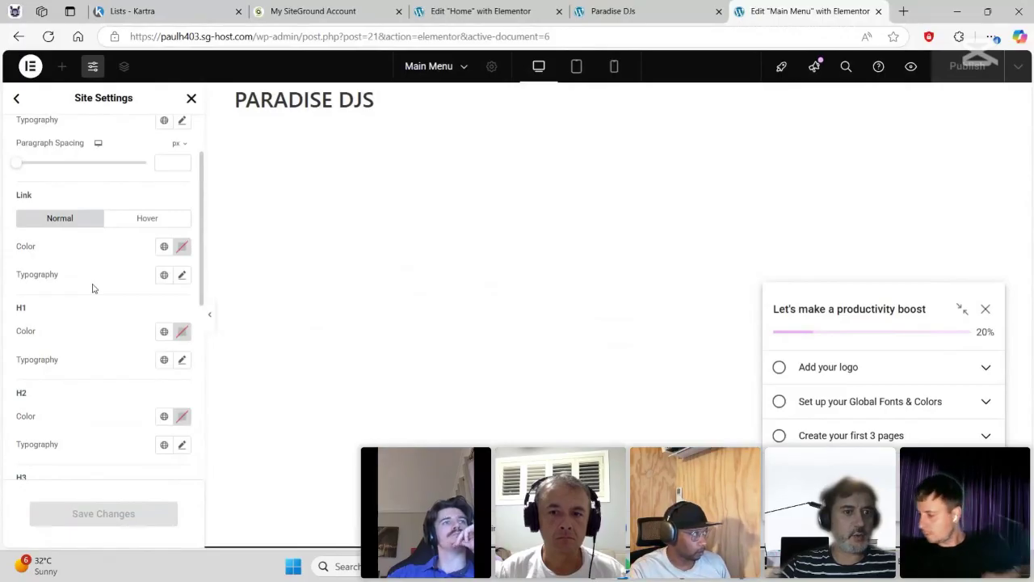
click(181, 361)
scroll(104, 353, down, 5)
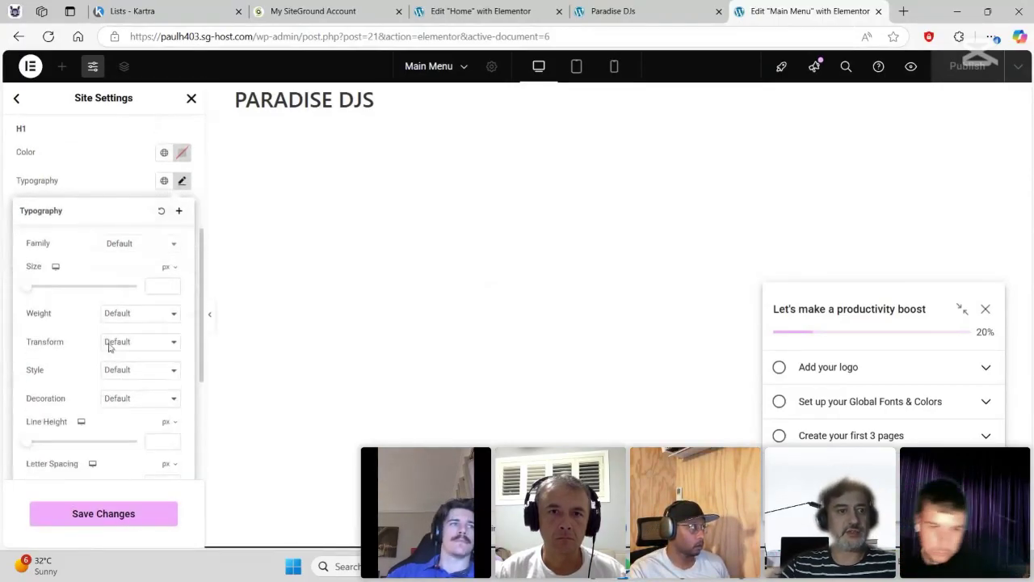
click(125, 198)
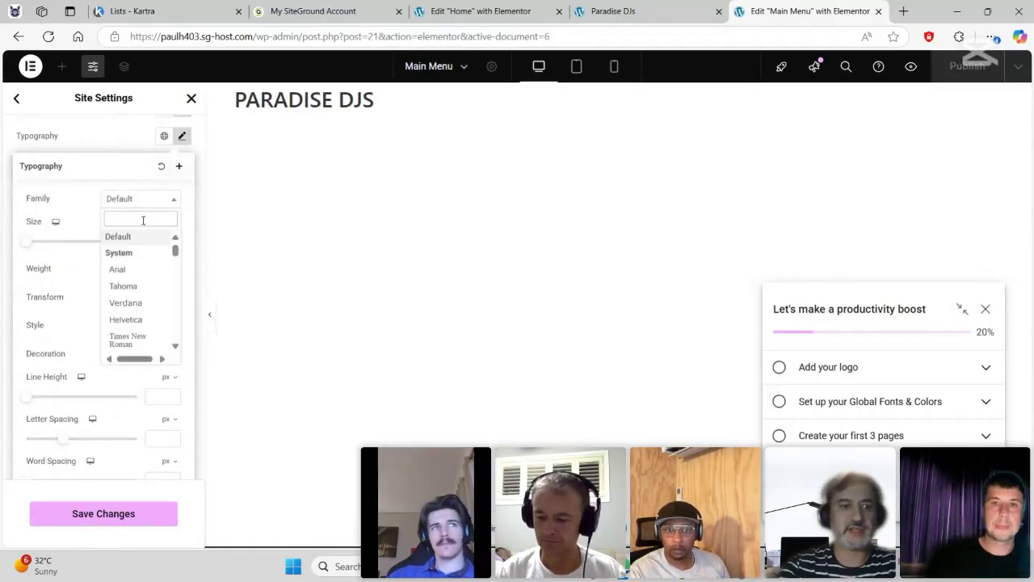
text(POPP)
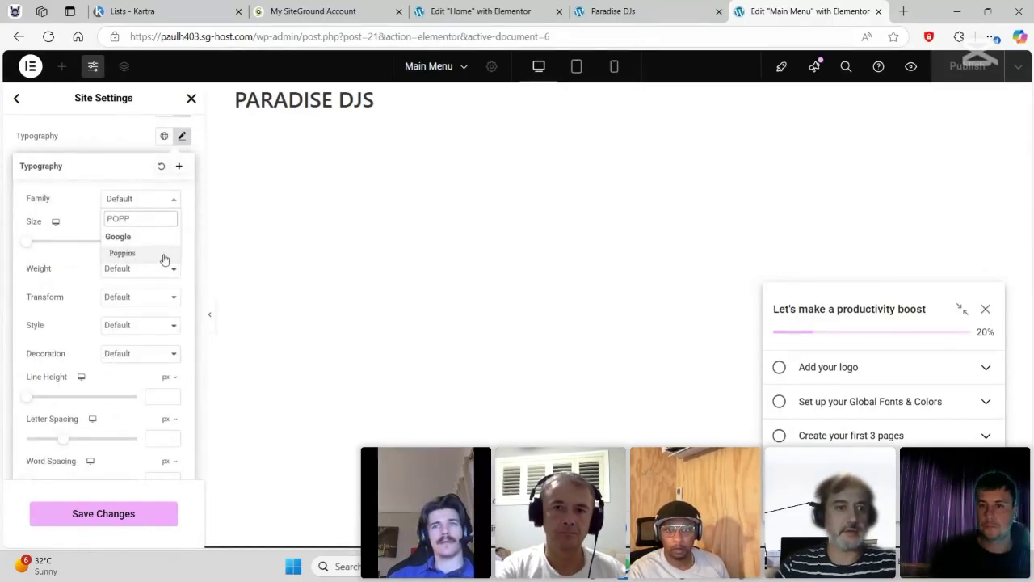
click(164, 256)
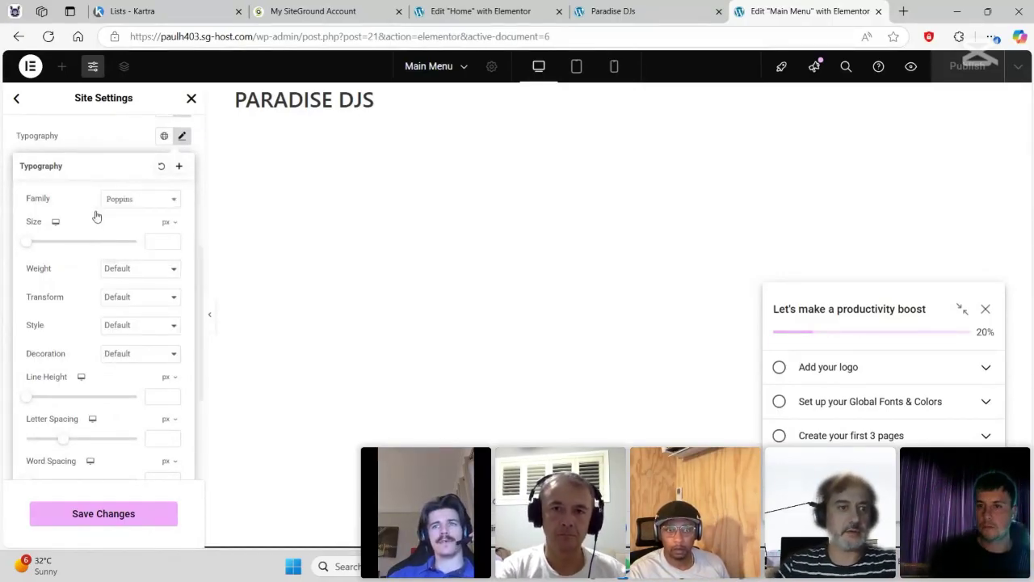
click(94, 150)
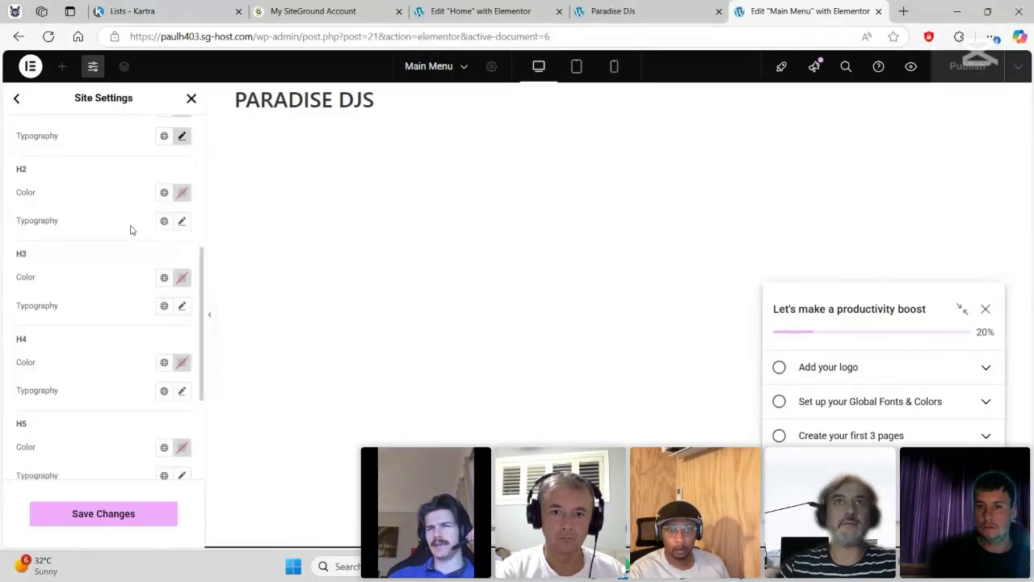
scroll(129, 231, up, 1)
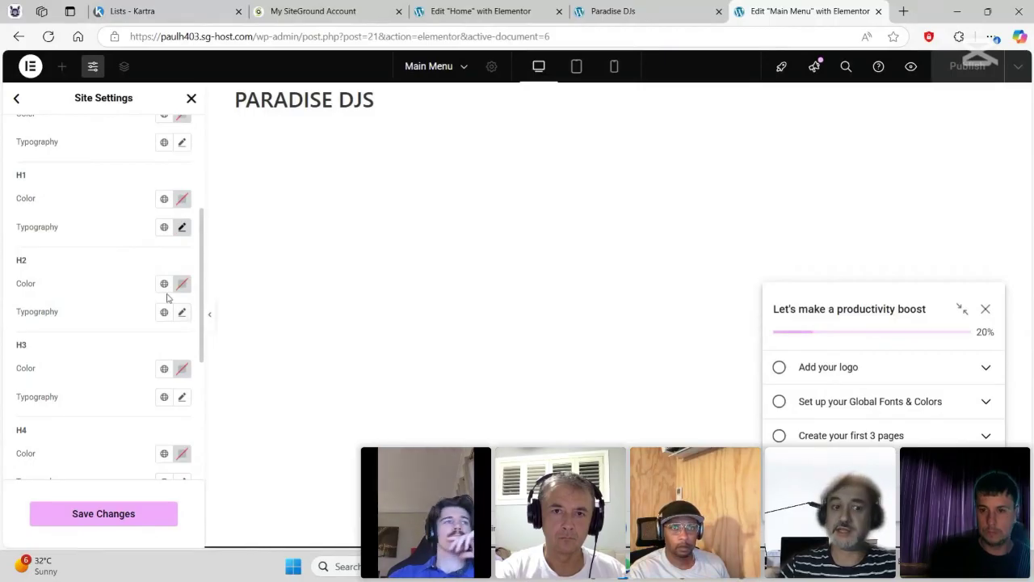
- Set the H2 font family to Poppins in the site's theme typography settings
click(181, 312)
click(141, 374)
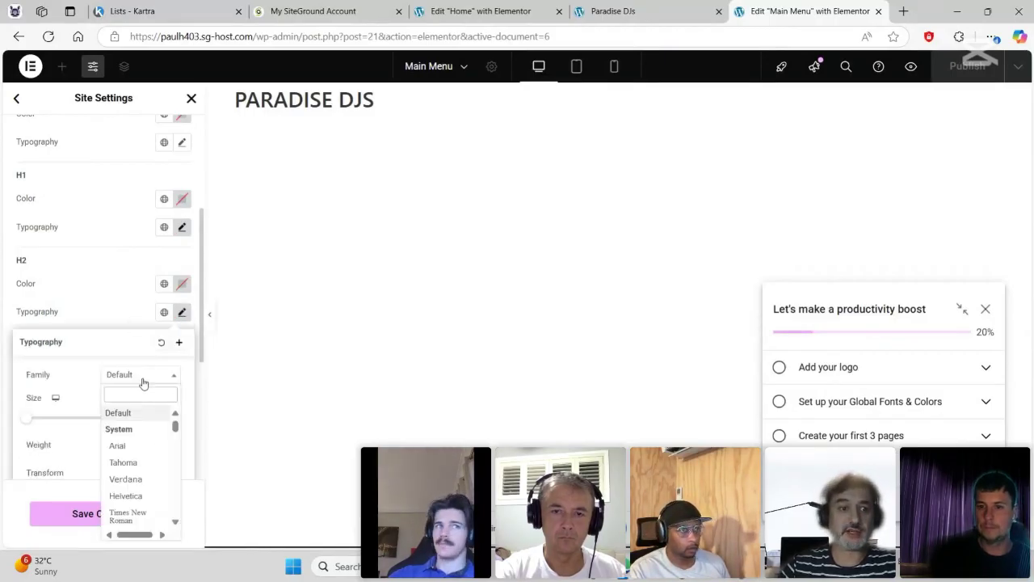
text(poppi)
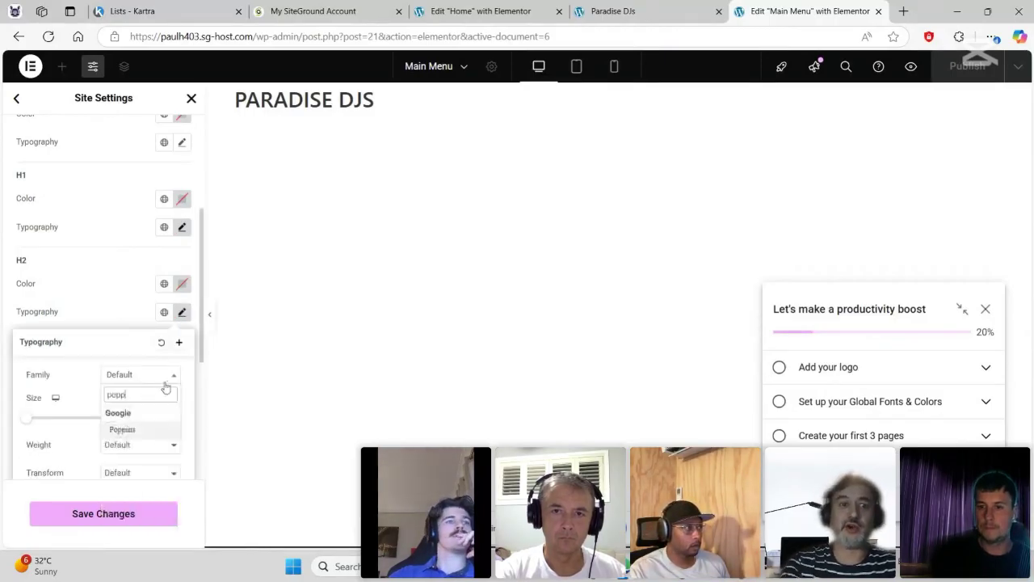
click(153, 441)
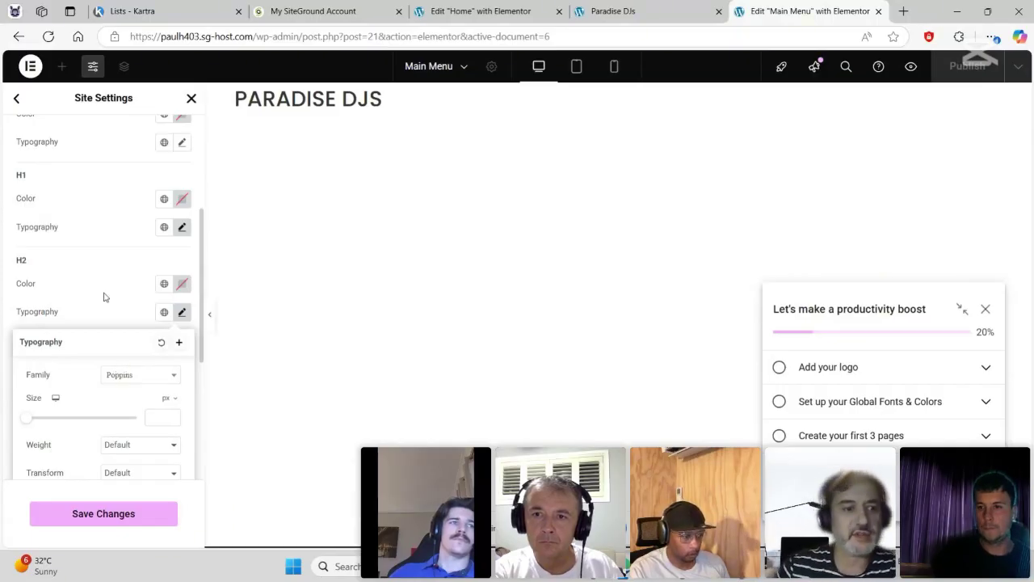
- Set the H3 font family to Poppins in the theme typography settings
scroll(128, 331, down, 1)
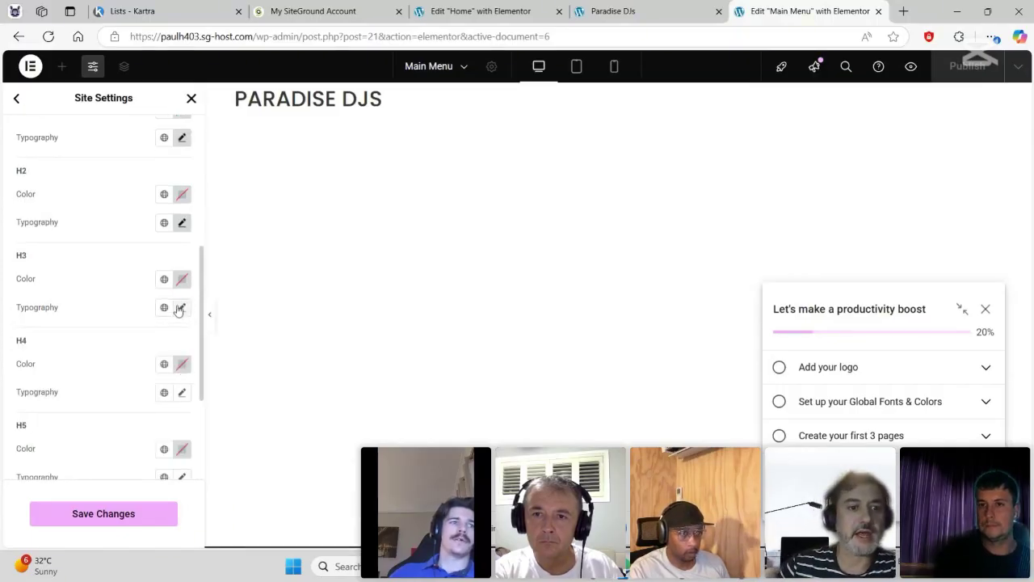
click(179, 310)
click(126, 311)
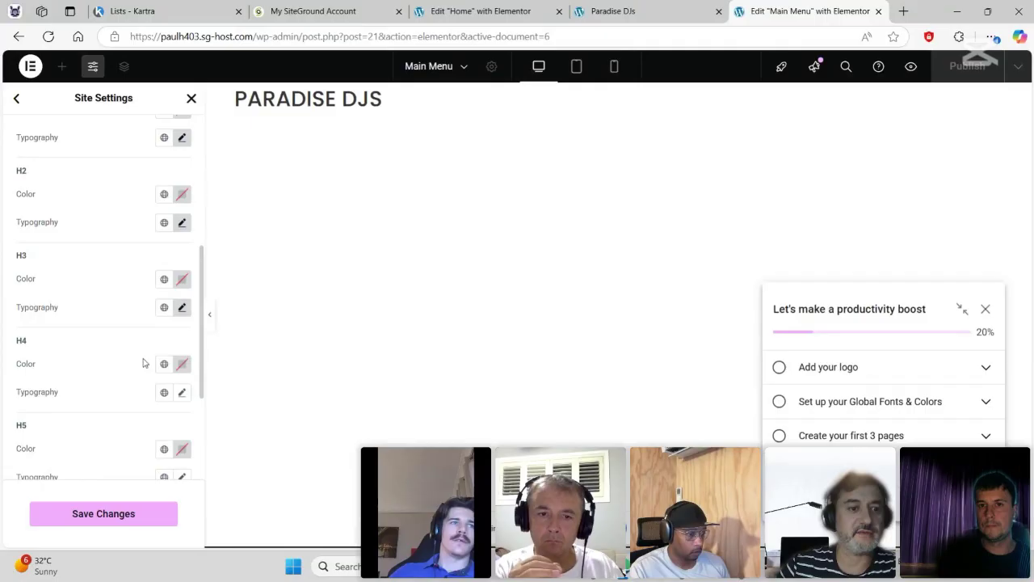
click(178, 309)
click(129, 374)
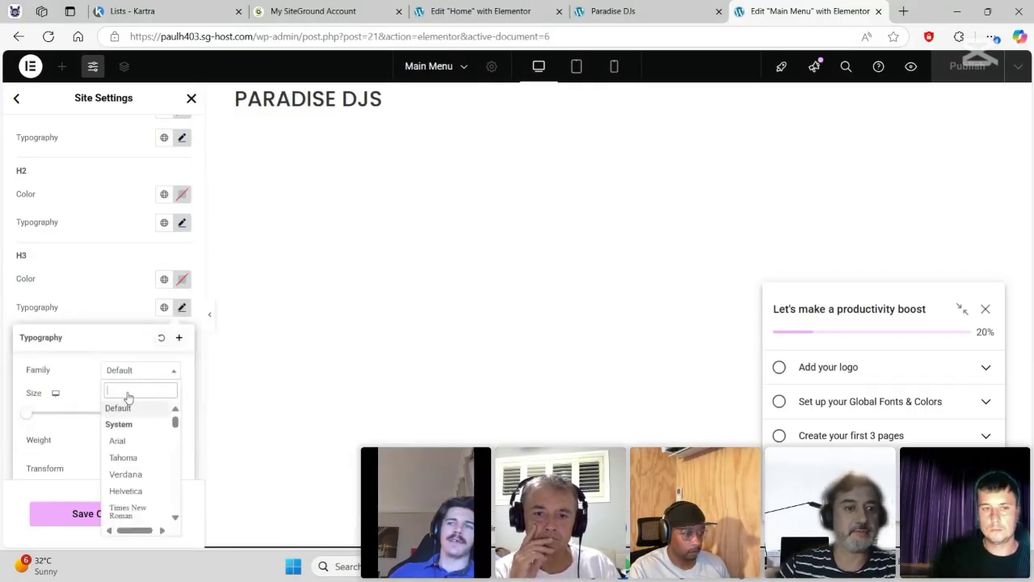
text(pop)
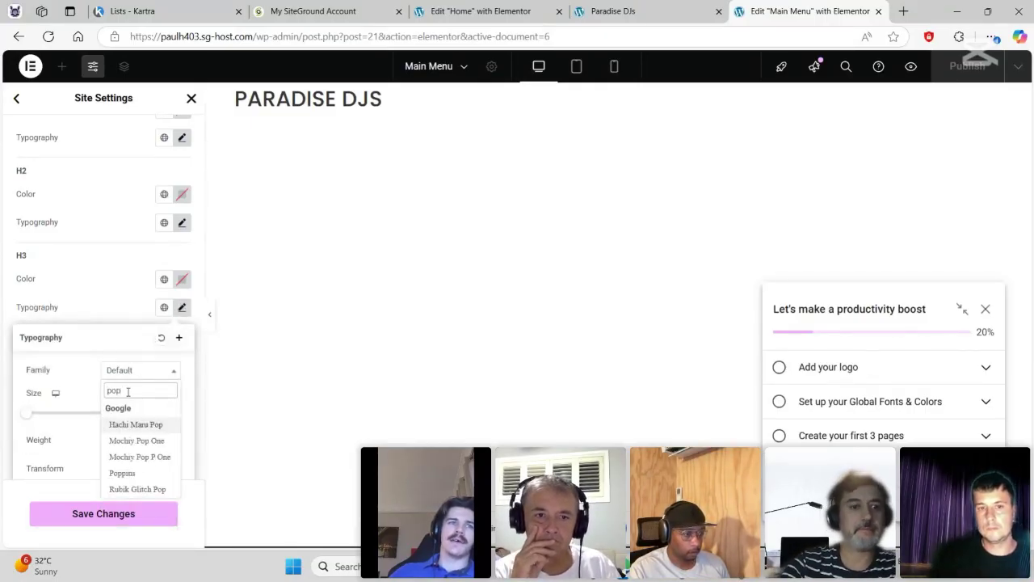
text(pi)
click(147, 426)
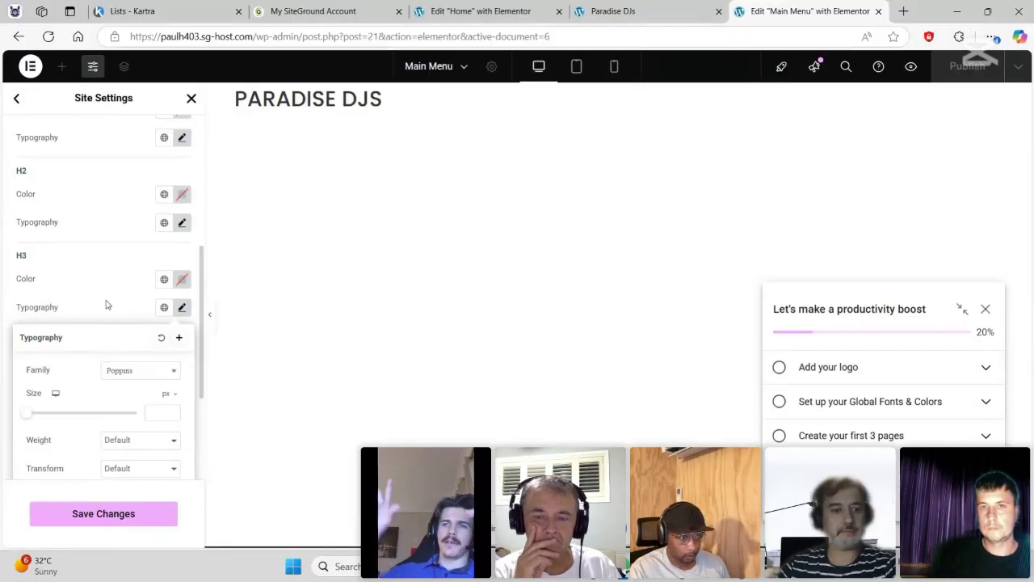
click(105, 332)
- Set the H4 font family to Poppins in the theme typography settings
scroll(108, 356, down, 1)
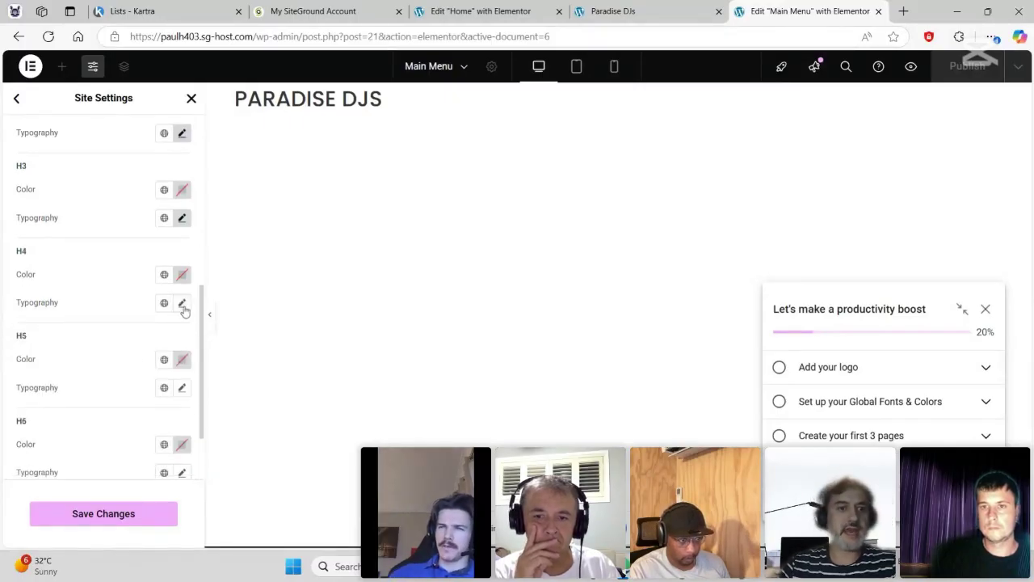
click(181, 304)
click(142, 365)
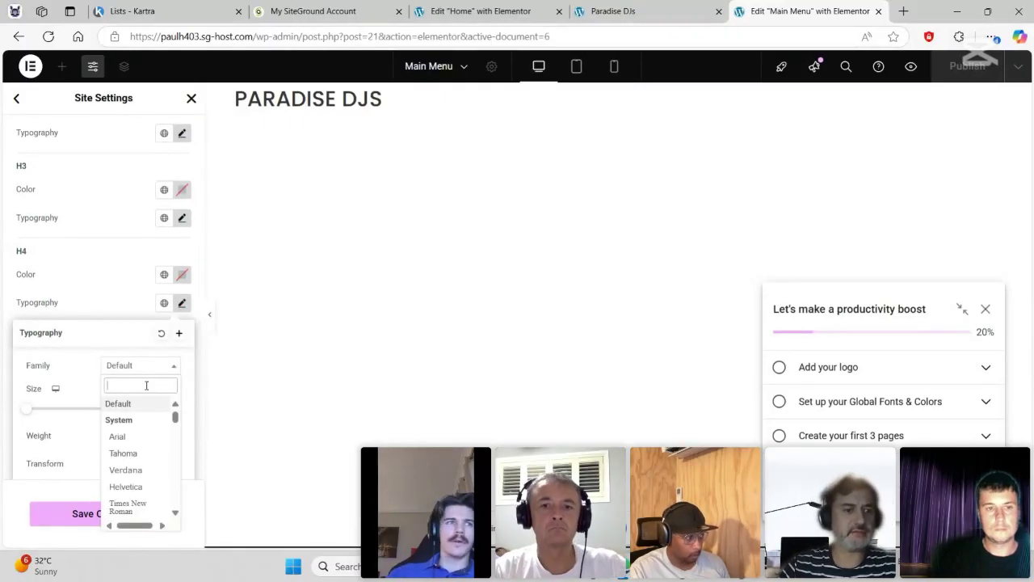
text(poppi)
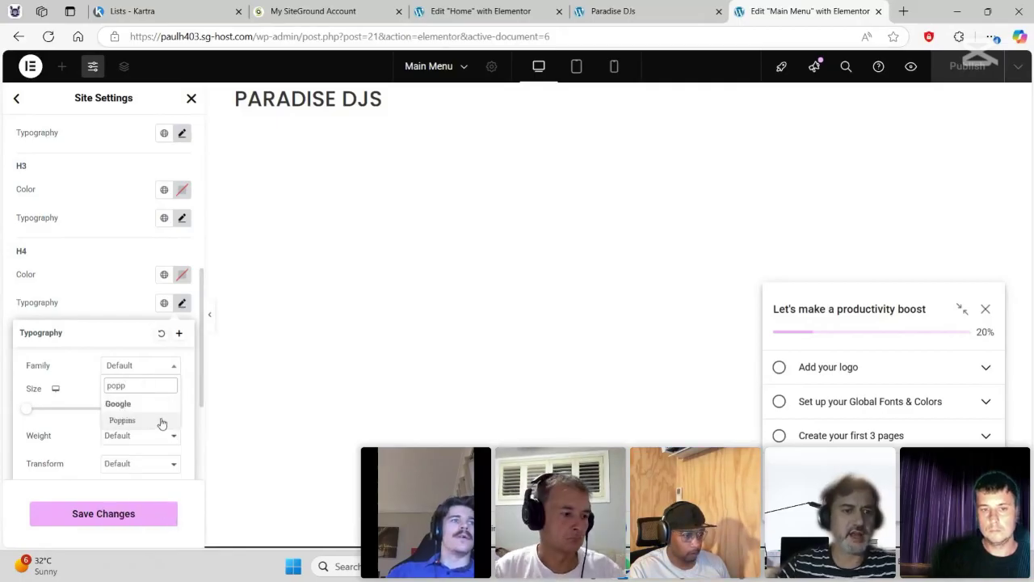
click(155, 421)
click(130, 300)
- Set the H5 font family to Poppins in the theme typography settings
scroll(140, 385, down, 2)
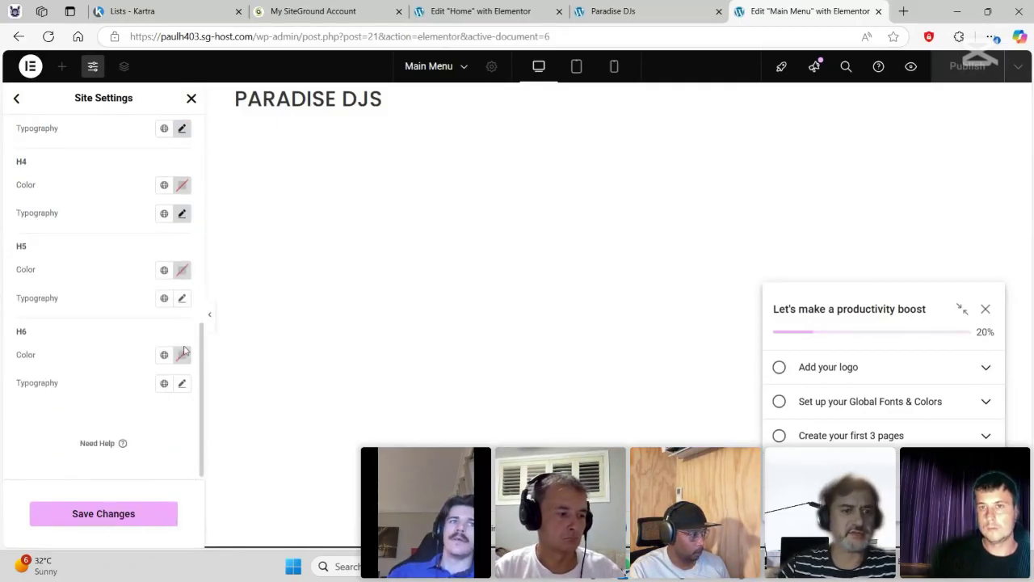
click(183, 298)
click(136, 361)
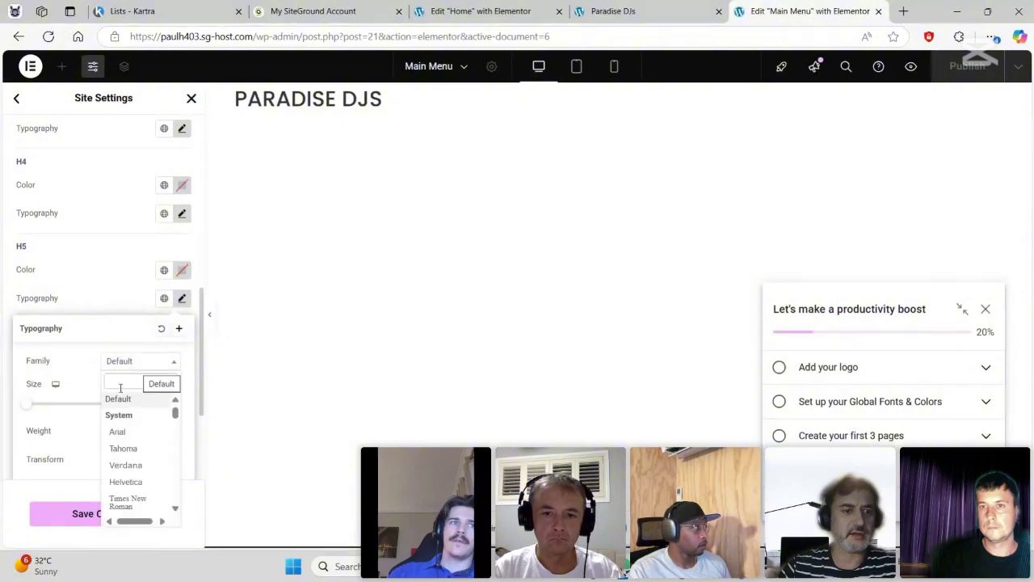
text(poppi)
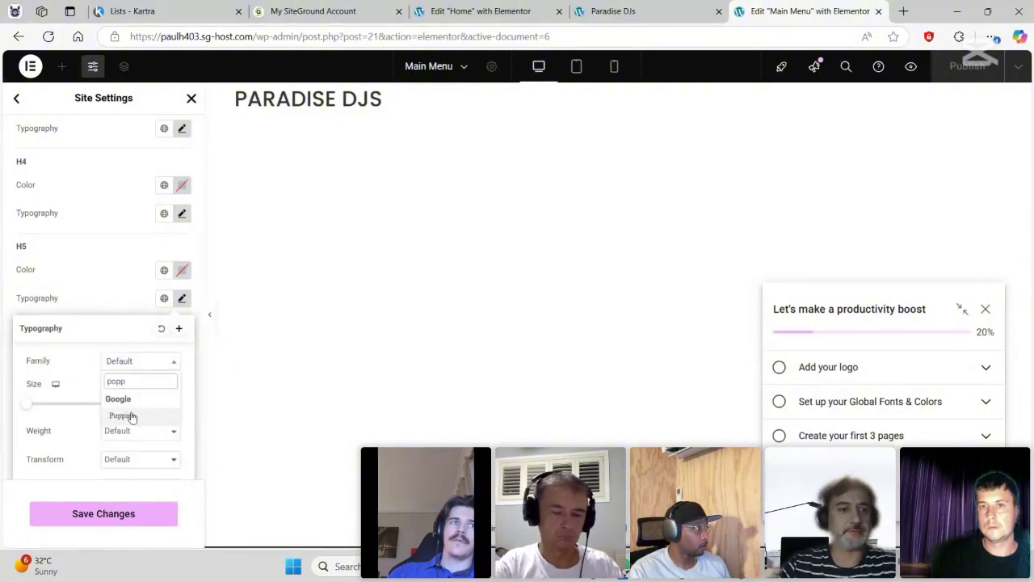
click(131, 416)
click(105, 283)
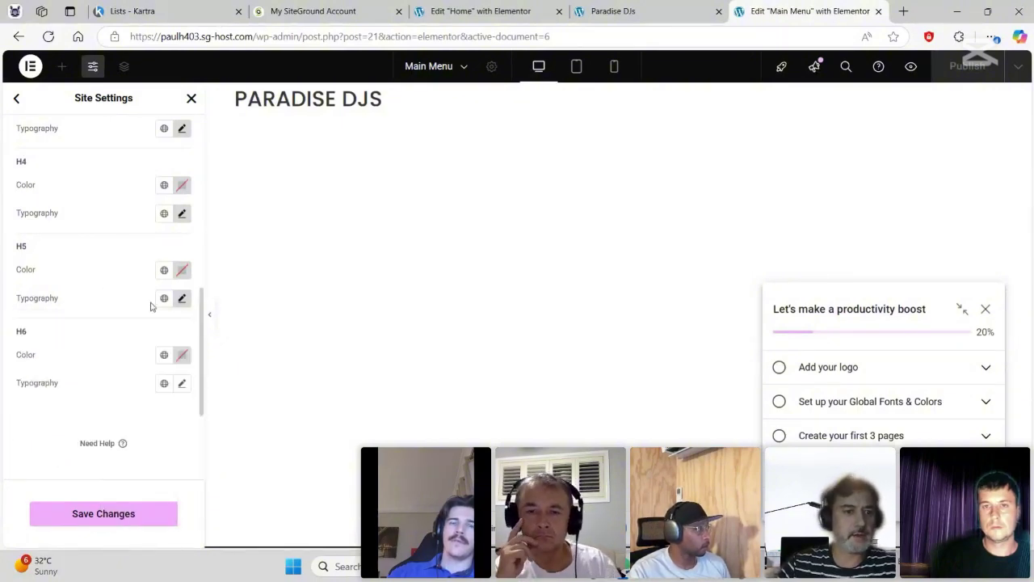
- Set the H6 font family to Poppins, then save and close the site settings
click(182, 385)
click(134, 449)
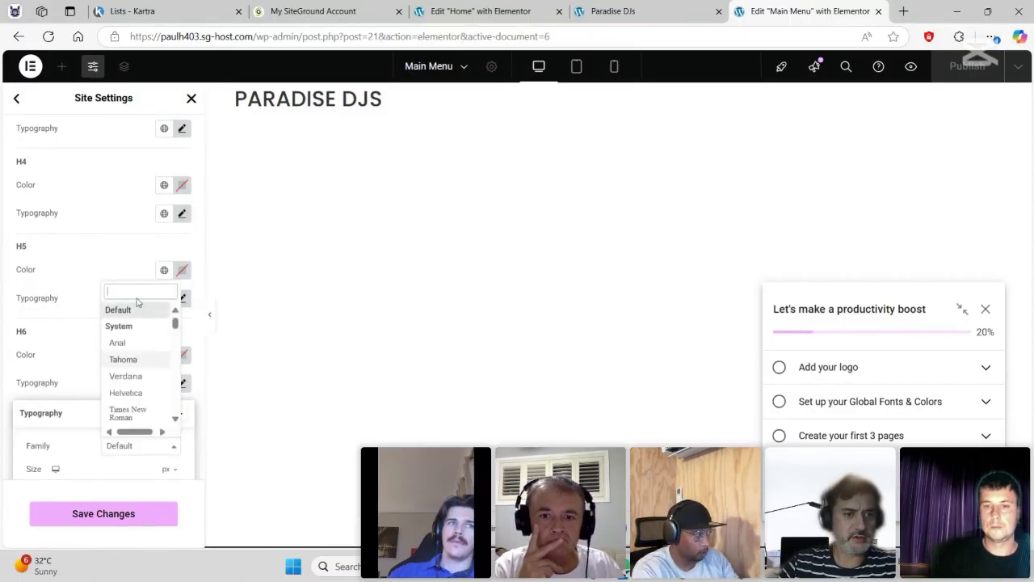
text(pop)
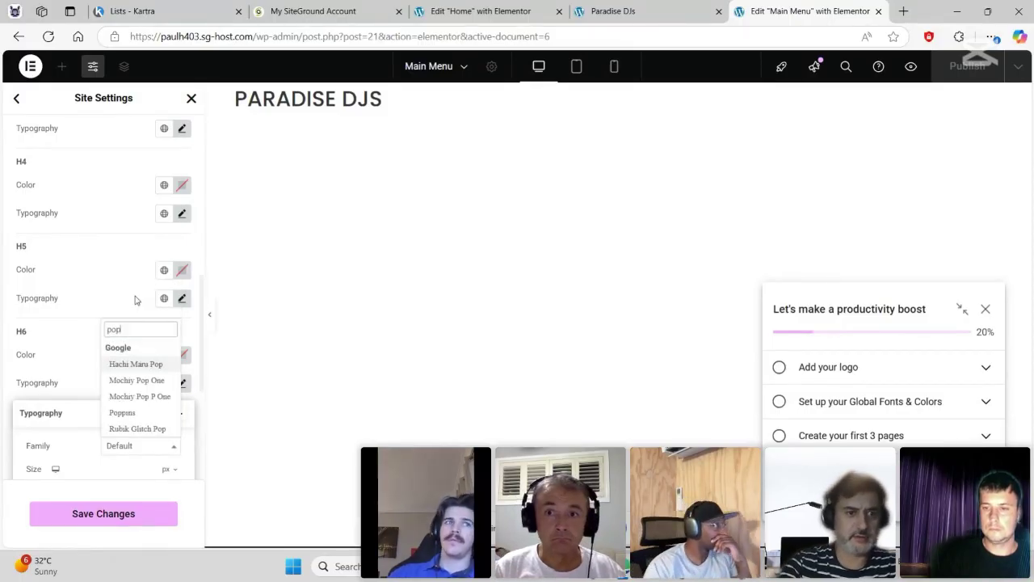
click(122, 412)
scroll(120, 415, down, 2)
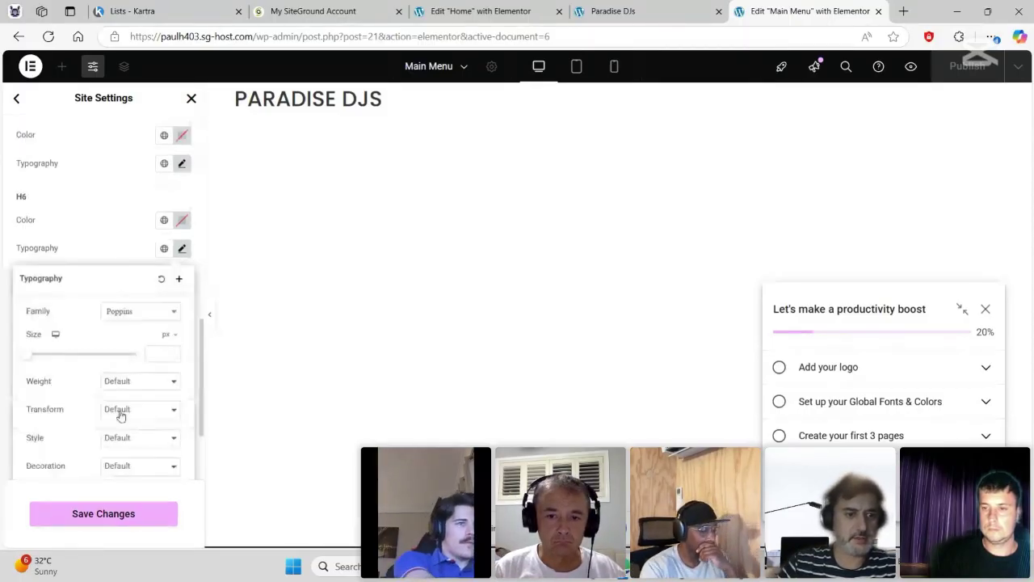
click(101, 514)
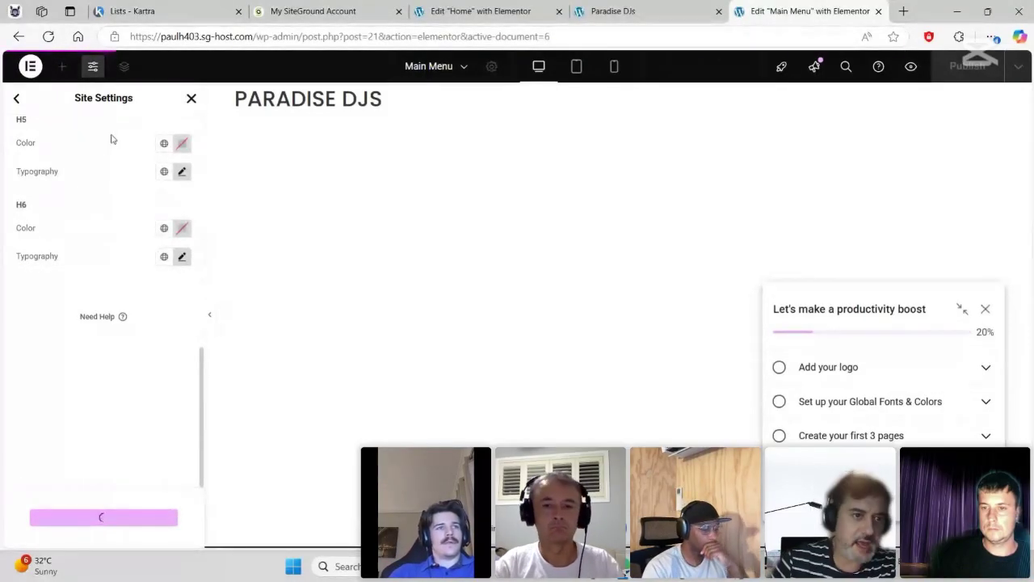
click(192, 100)
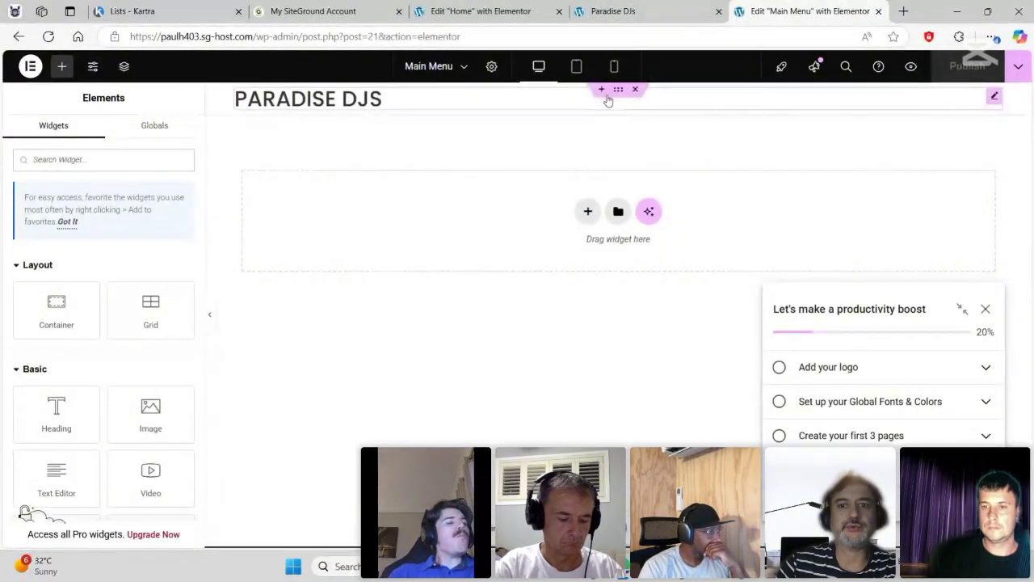
- Set the header container's minimum height to 120 px and its Justify Content to center
click(618, 90)
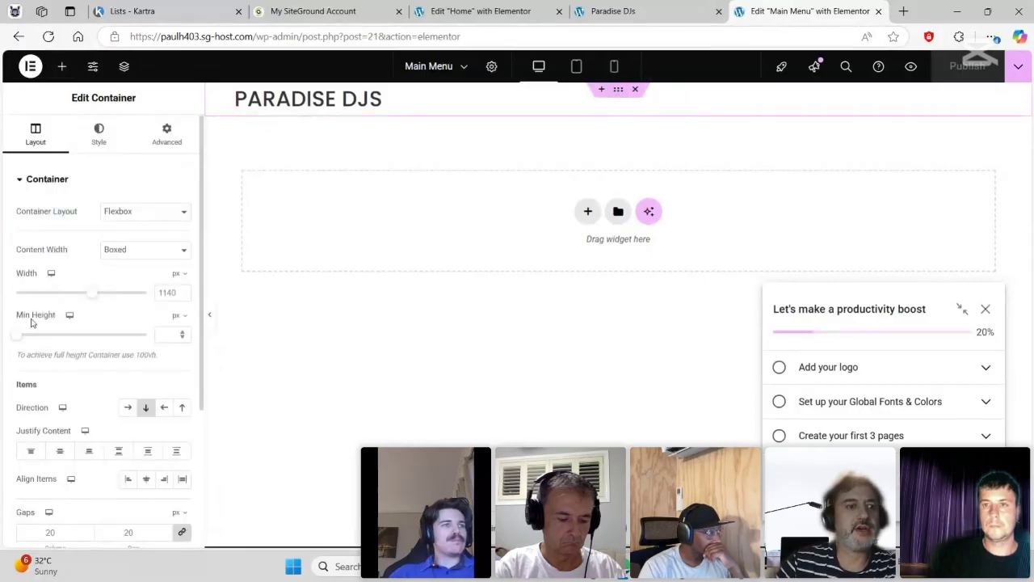
drag(13, 344, 25, 340)
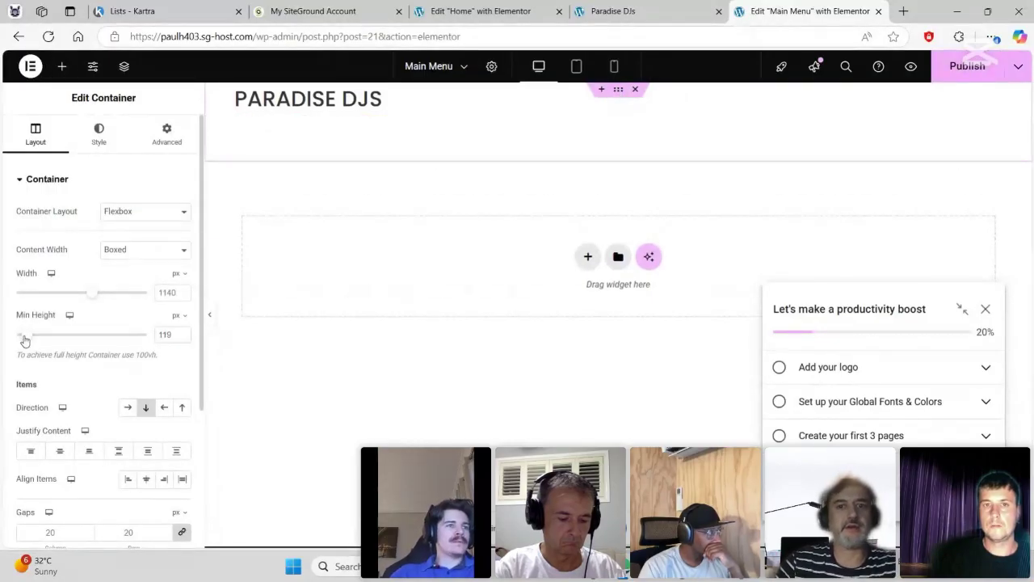
key(alt+Tab)
key(Tab)
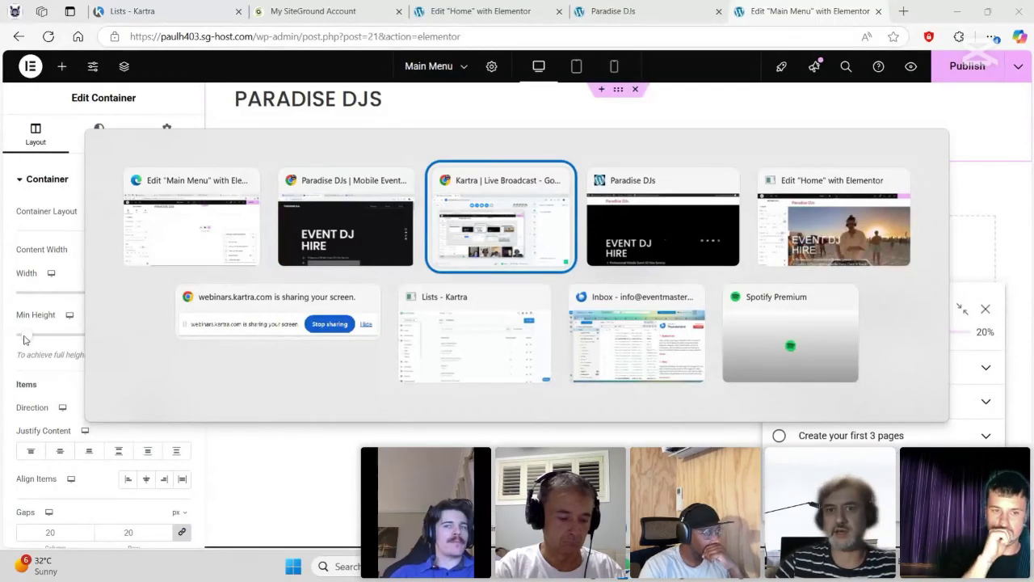
key(alt+Tab)
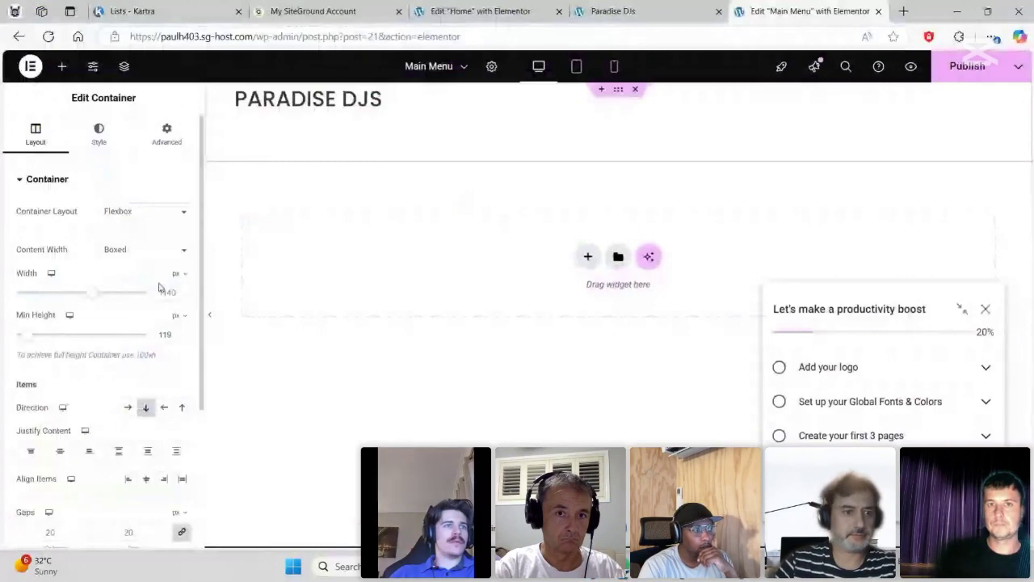
double_click(164, 333)
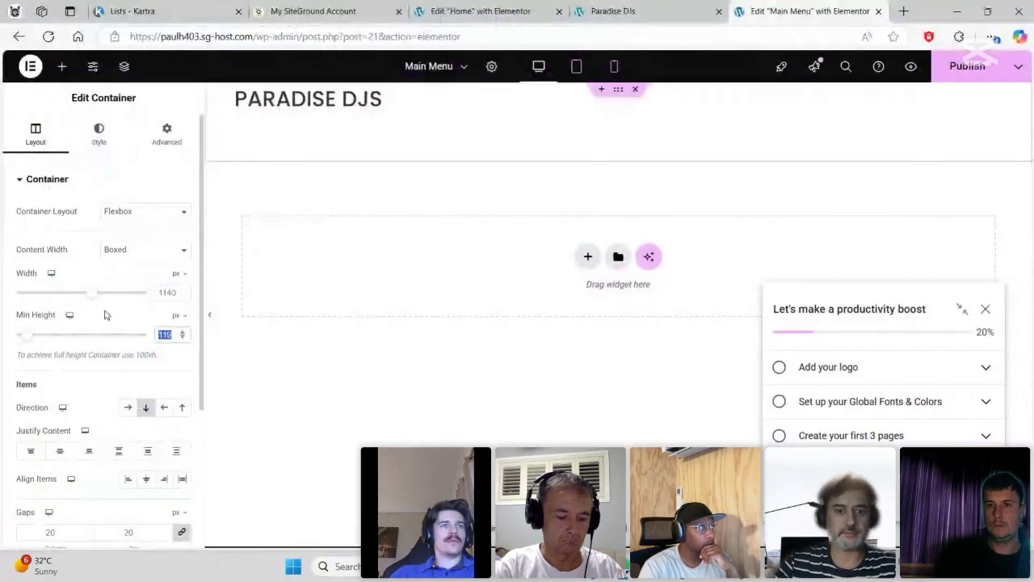
text(120)
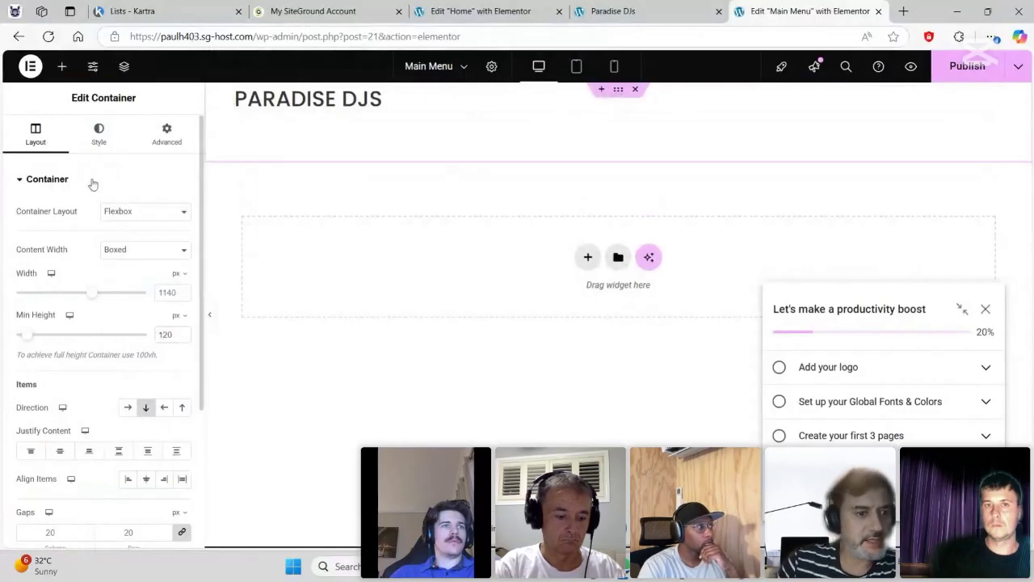
click(61, 451)
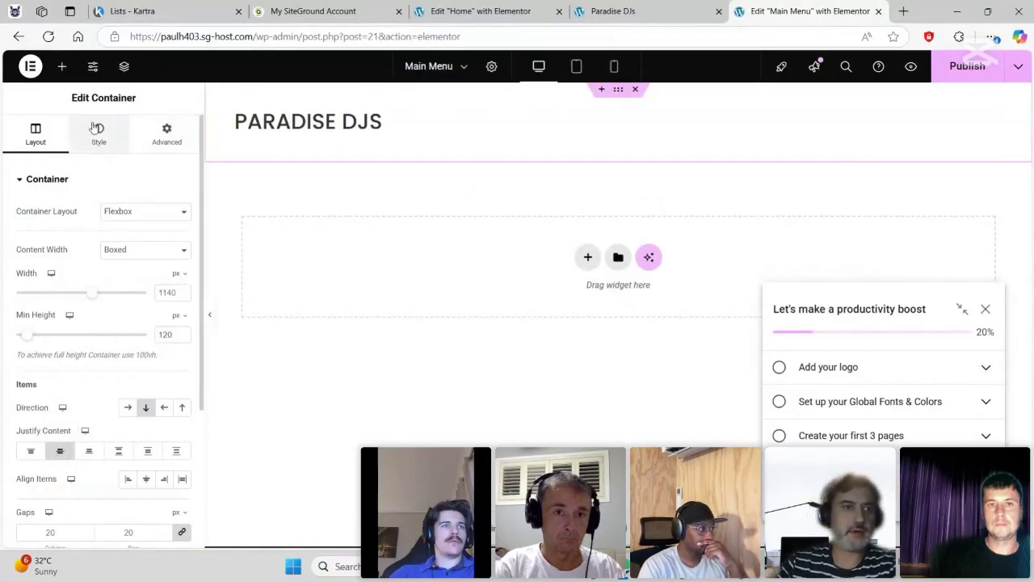
- Add the UAE Navigation Menu widget below the PARADISE DJS heading and check its Last Menu Item options
click(63, 66)
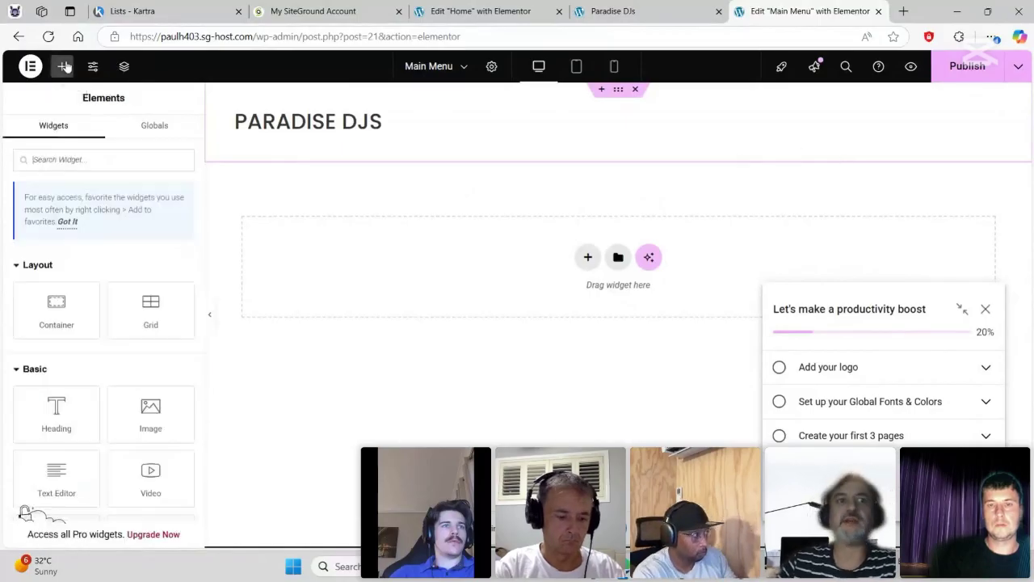
click(92, 159)
text(nav)
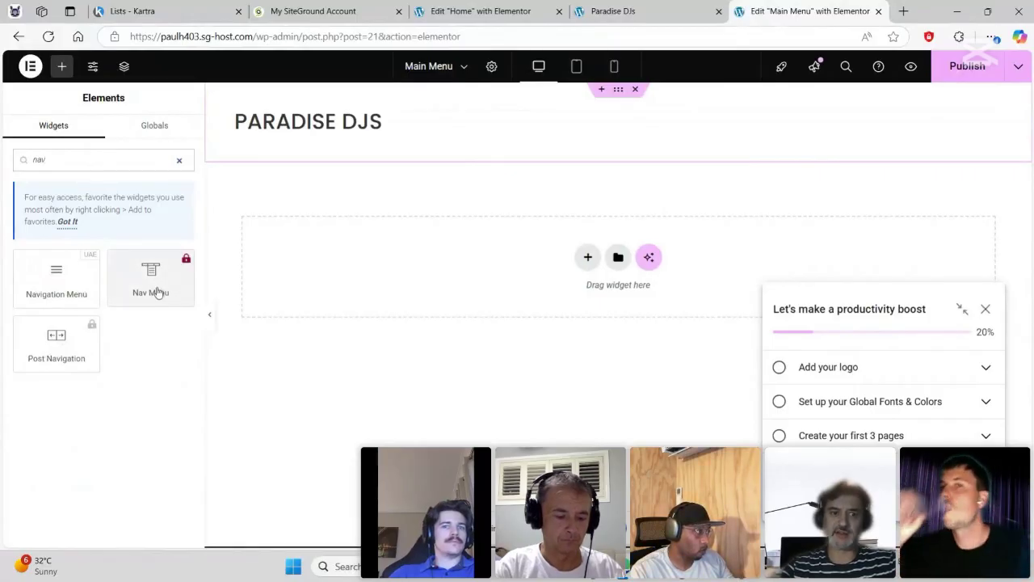
drag(56, 282, 419, 133)
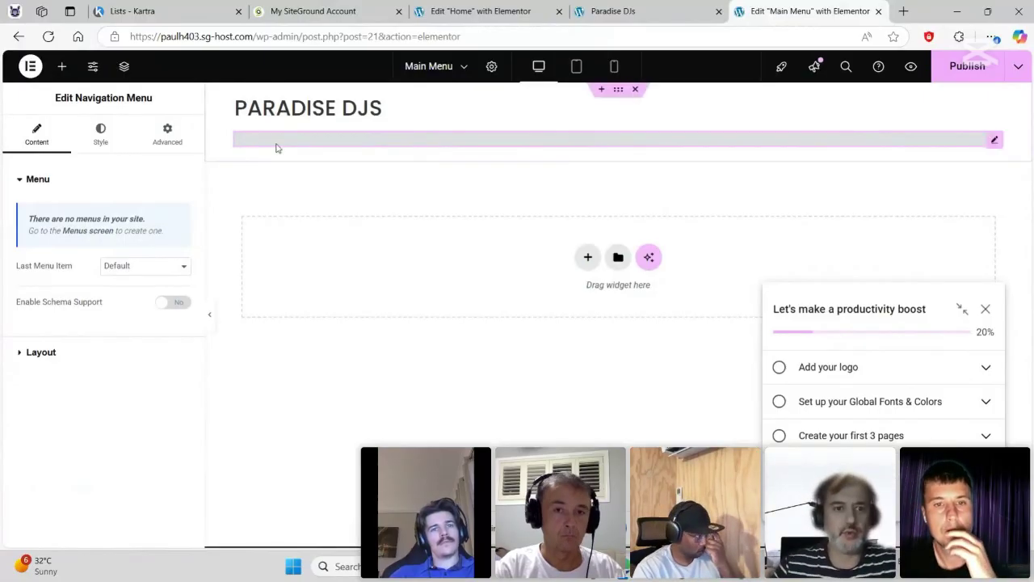
click(157, 266)
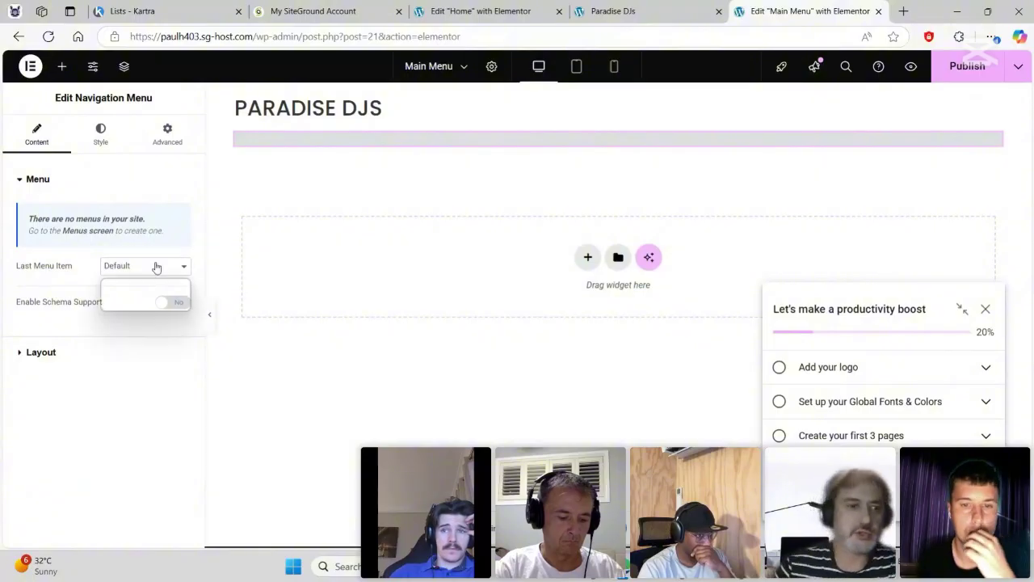
click(154, 266)
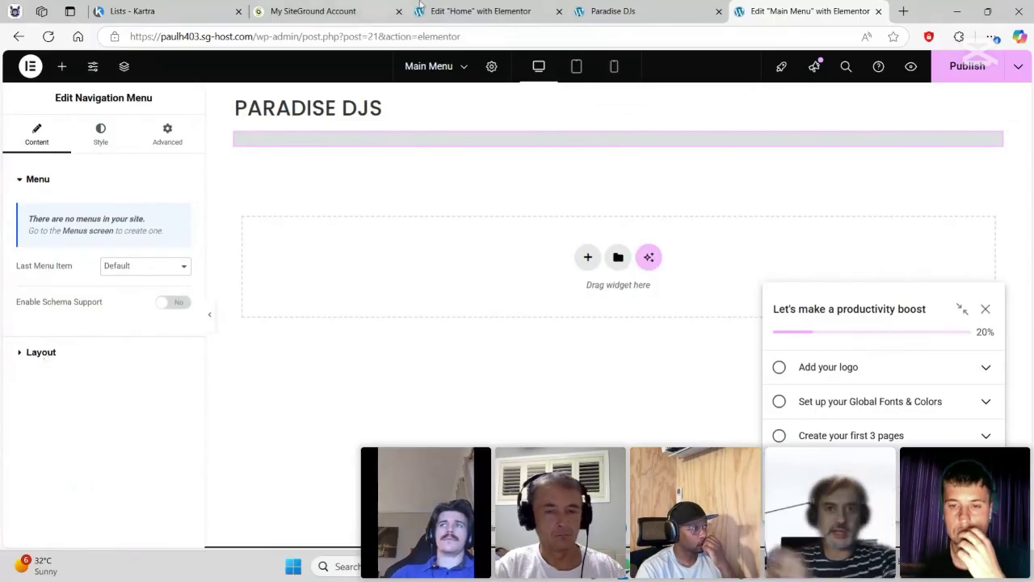
- Open the WordPress dashboard in a new tab from the Paradise DJs site's admin bar
click(626, 7)
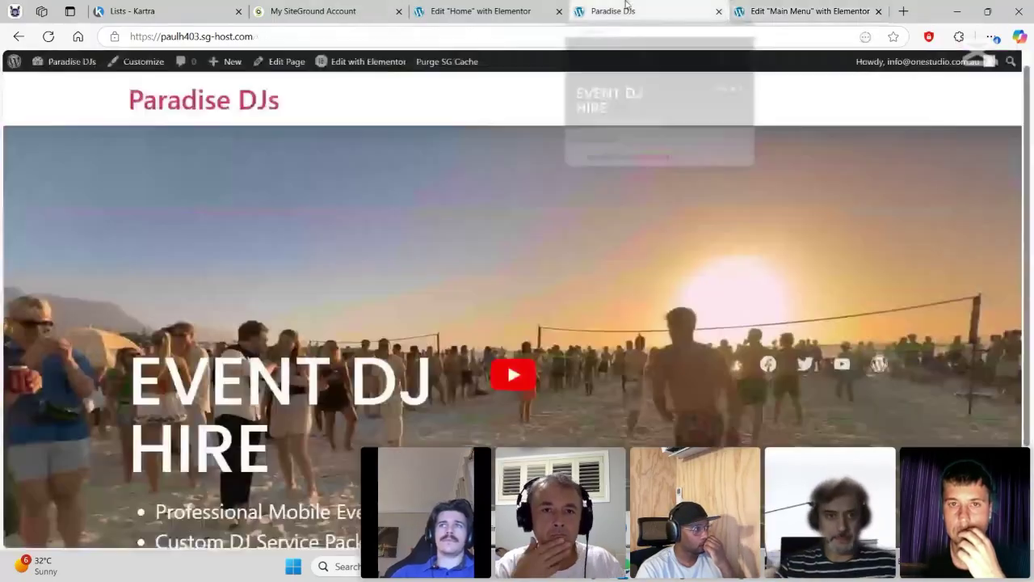
right_click(58, 68)
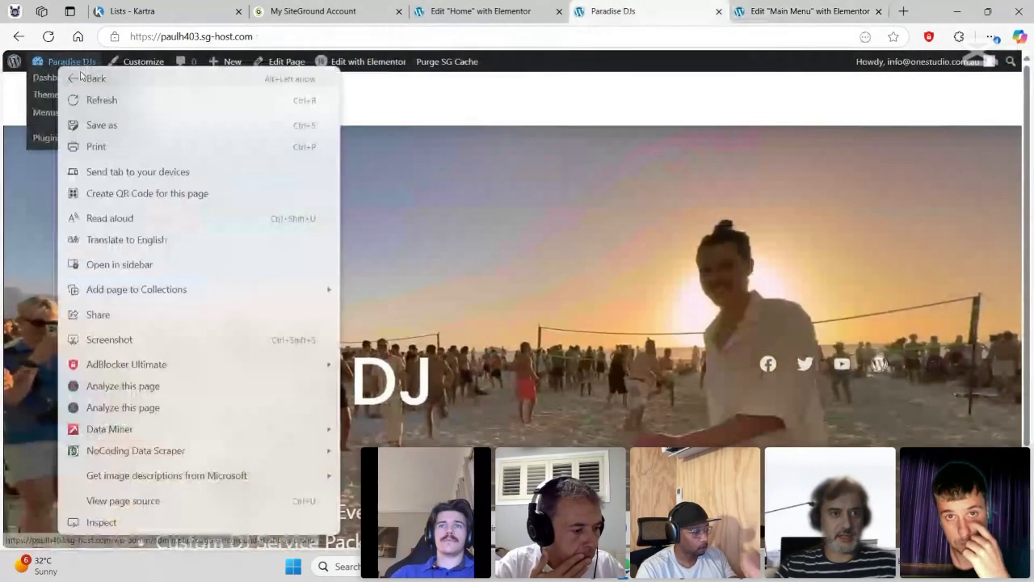
right_click(42, 78)
click(101, 88)
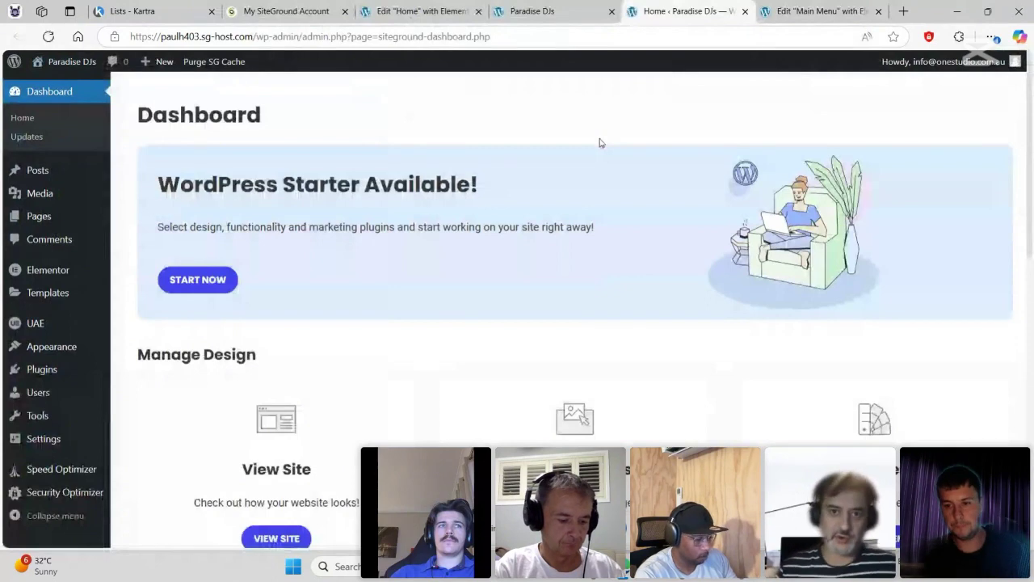
- Create a WordPress menu named Main Menu, assign it to the Header display location, and save it
mouse_move(60, 345)
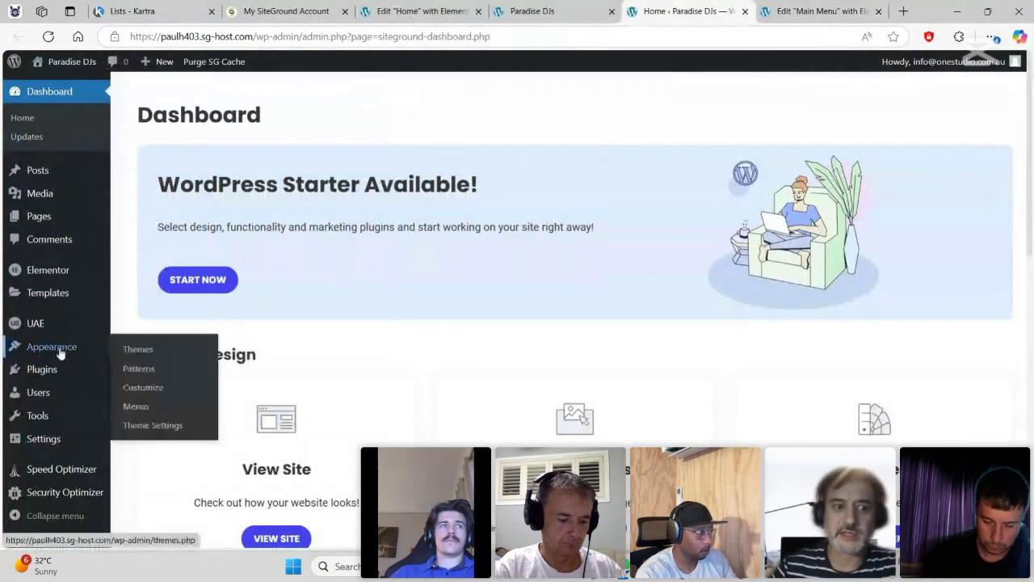
click(138, 407)
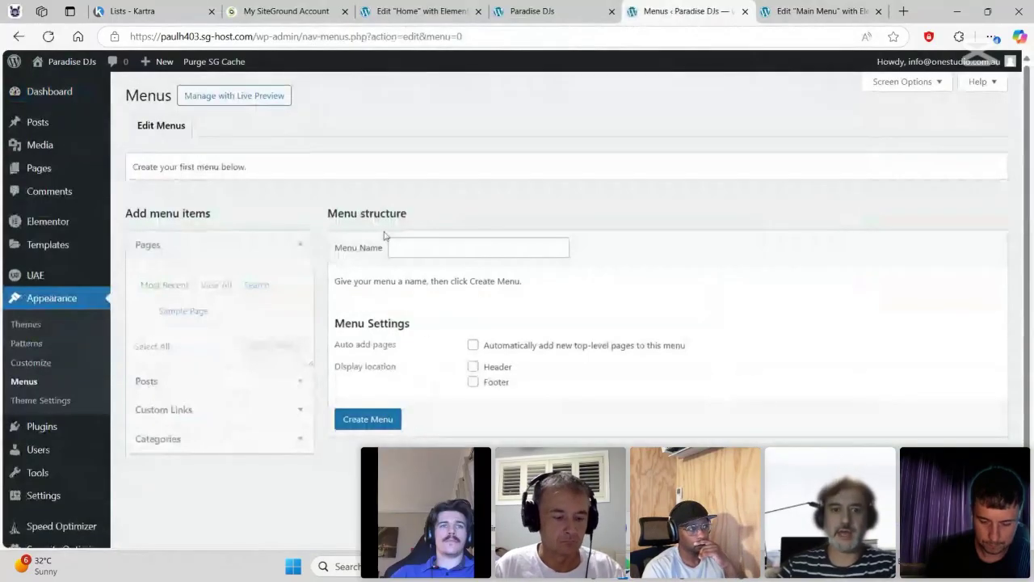
click(461, 252)
text(Ma)
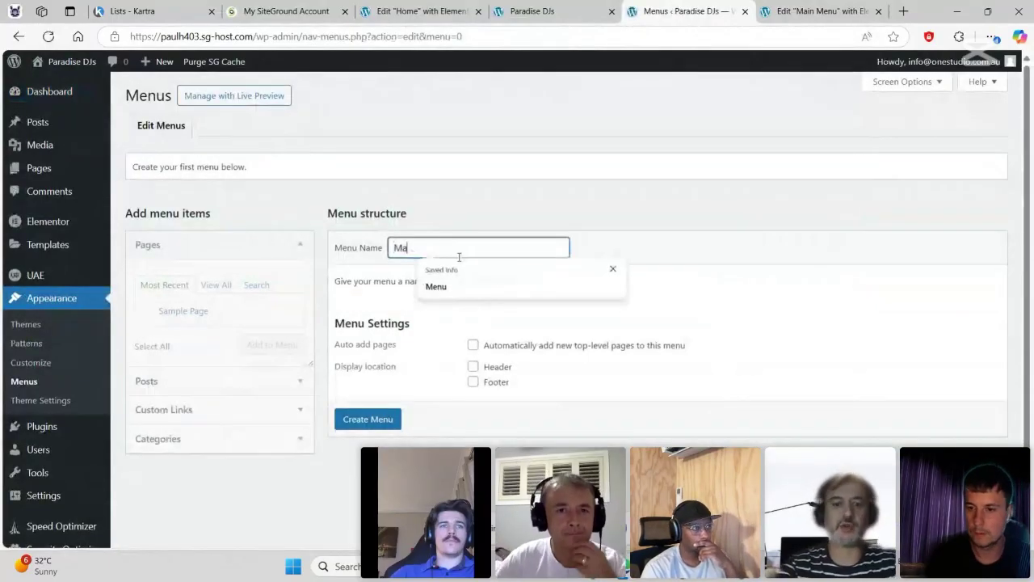
text(in M)
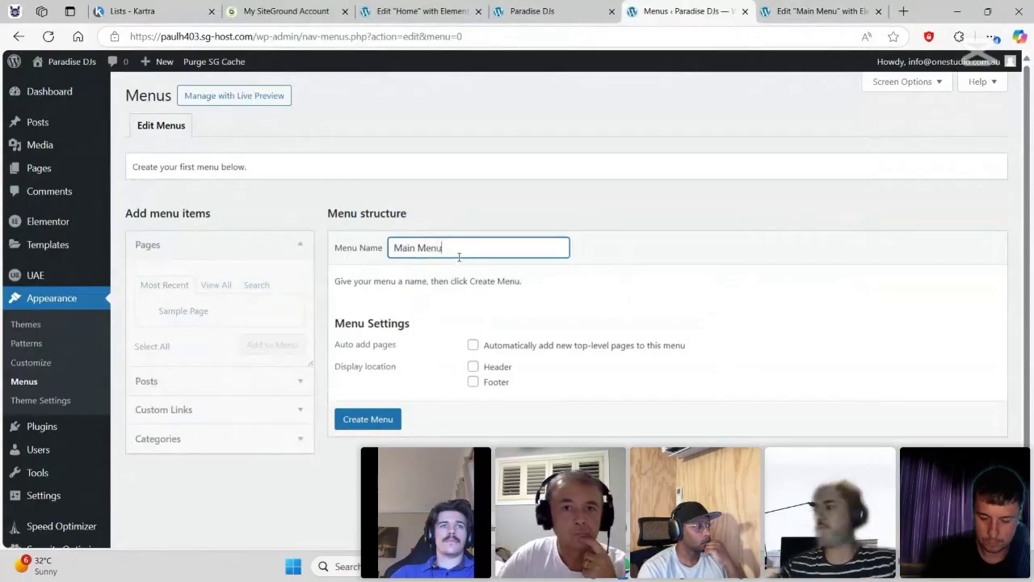
text(enu)
click(367, 418)
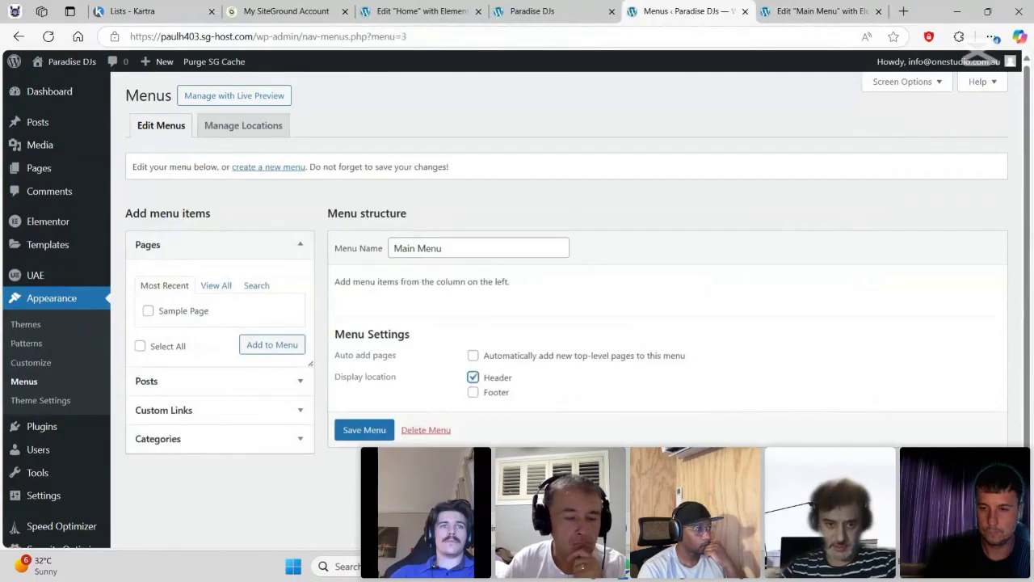
click(369, 431)
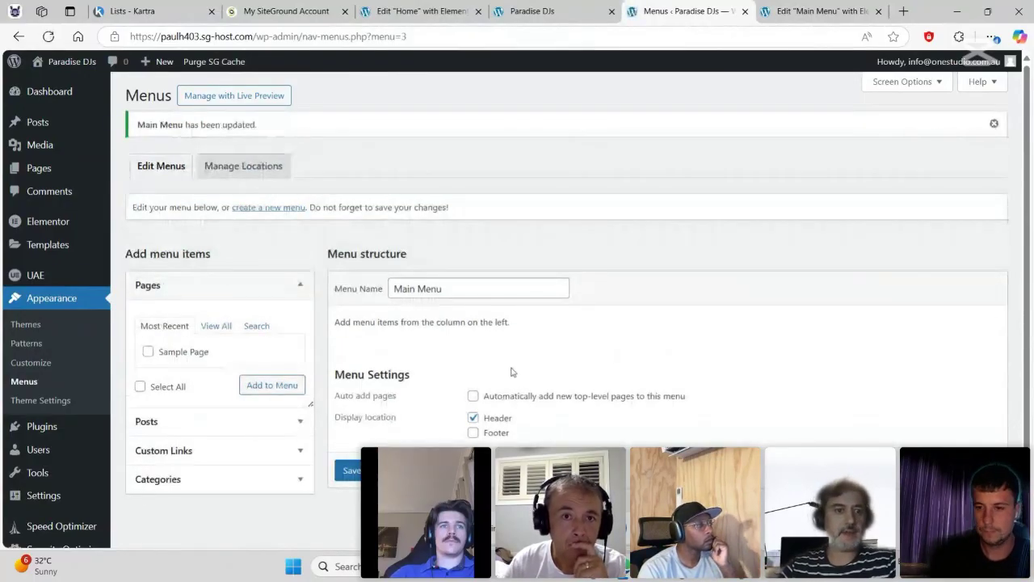
- Add the Home, Blog and Sample Page pages to Main Menu and save the menu
click(215, 326)
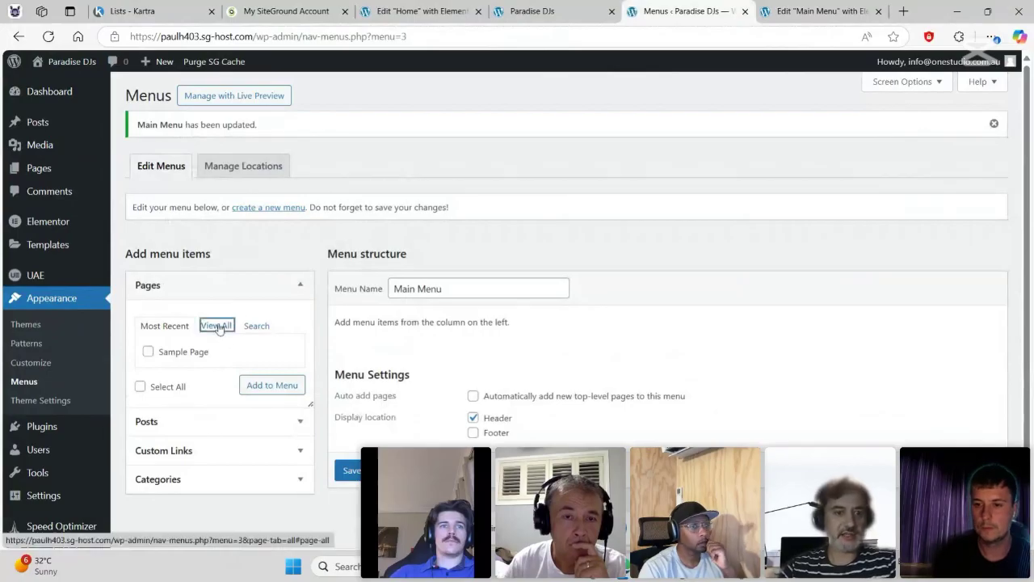
click(148, 351)
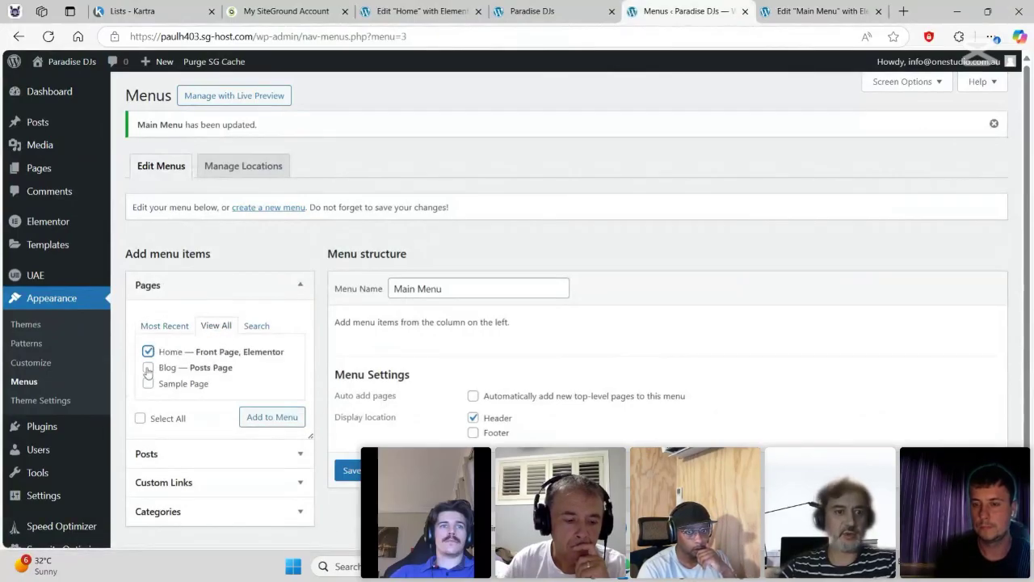
click(148, 368)
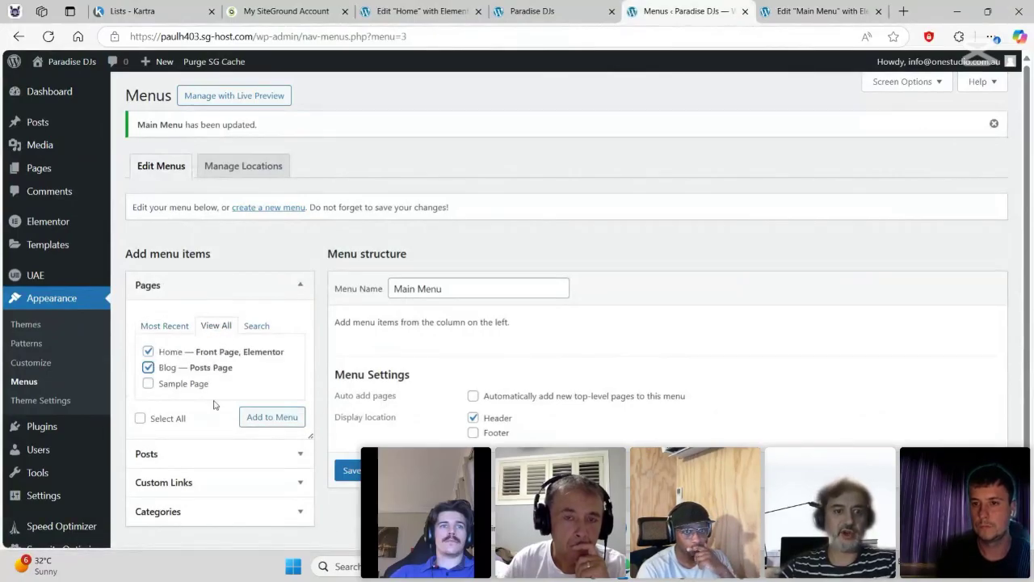
click(148, 384)
click(272, 417)
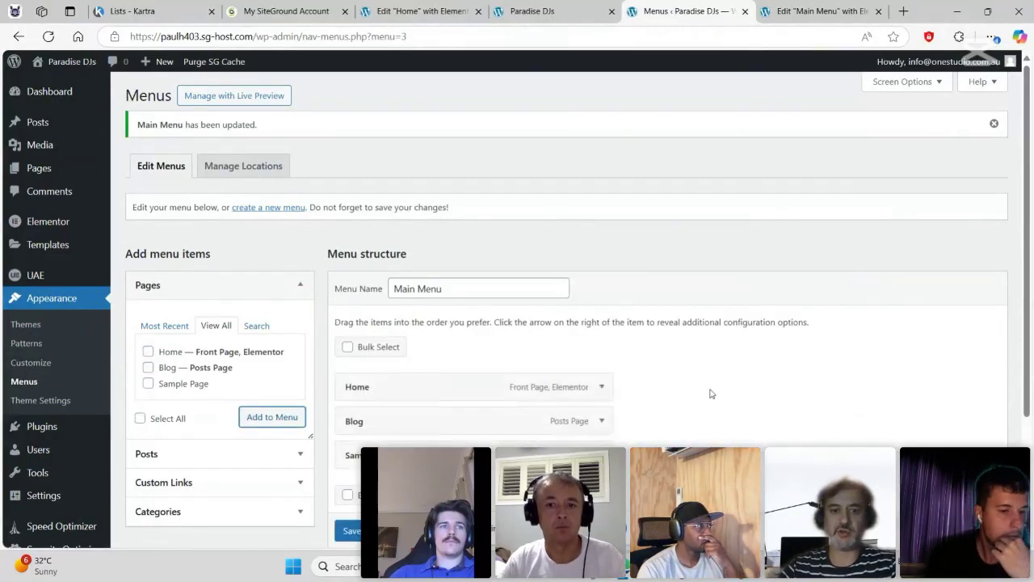
scroll(712, 394, down, 3)
click(368, 473)
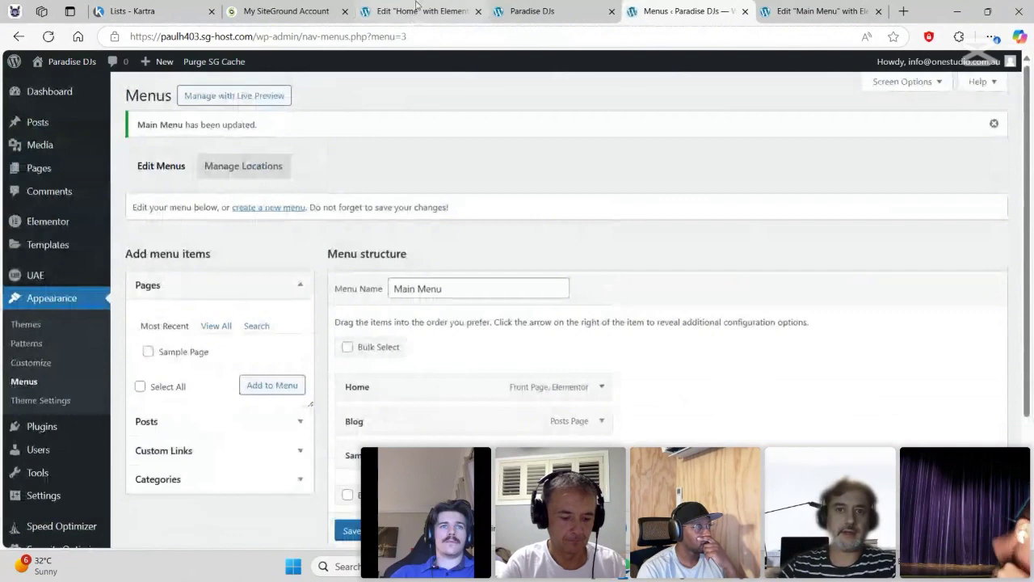
- Return to the Main Menu template in Elementor and reload the editor to load the saved menu
click(417, 10)
click(814, 10)
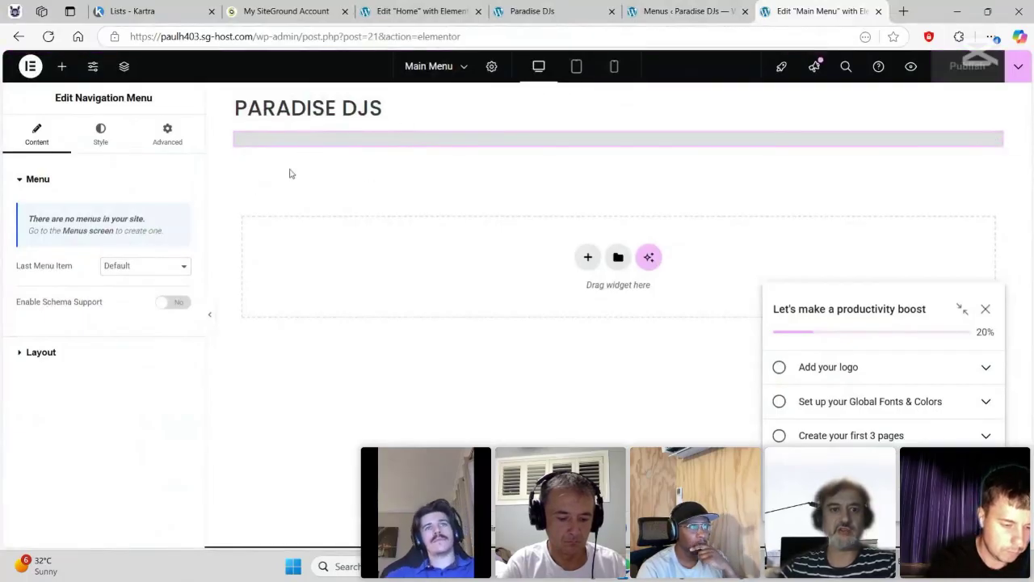
click(49, 36)
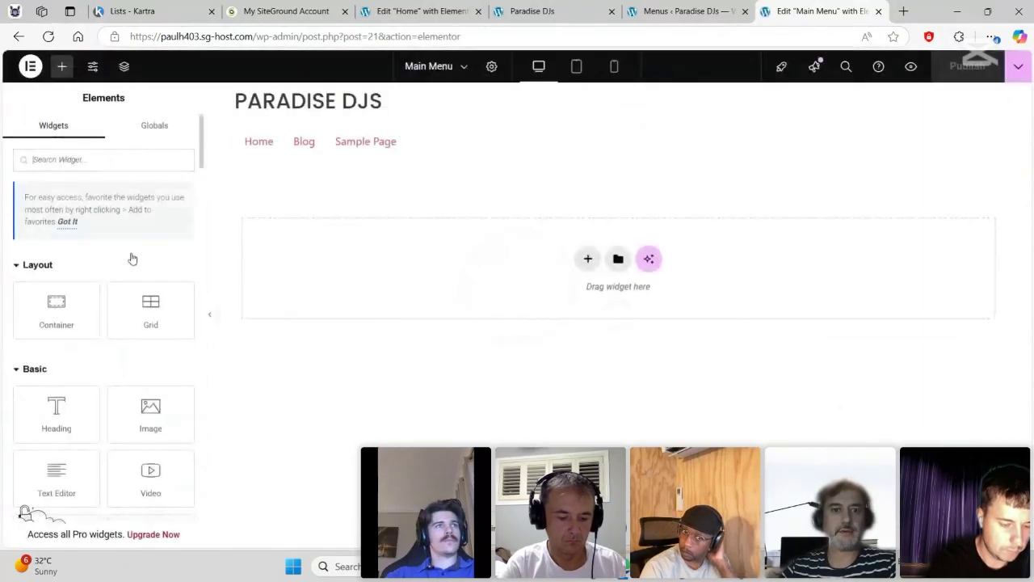
- Set the navigation menu widget's normal text color to black (#000000)
click(563, 138)
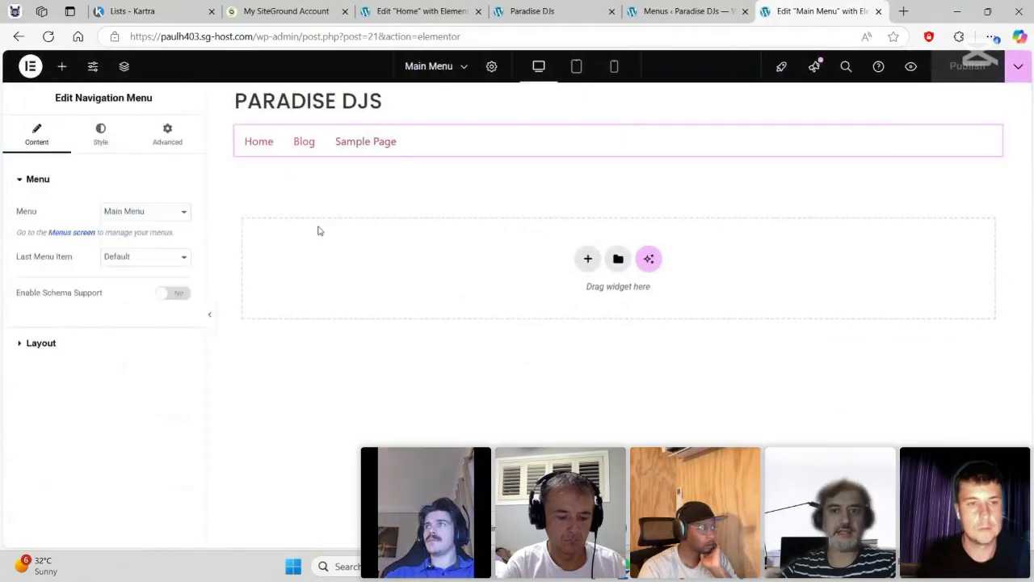
click(100, 133)
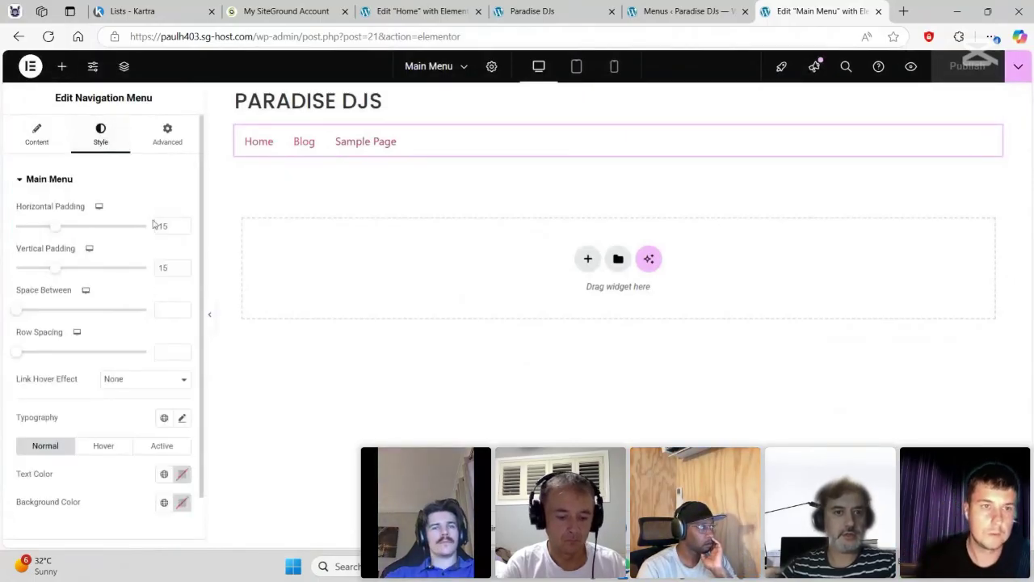
click(181, 474)
drag(178, 336, 3, 457)
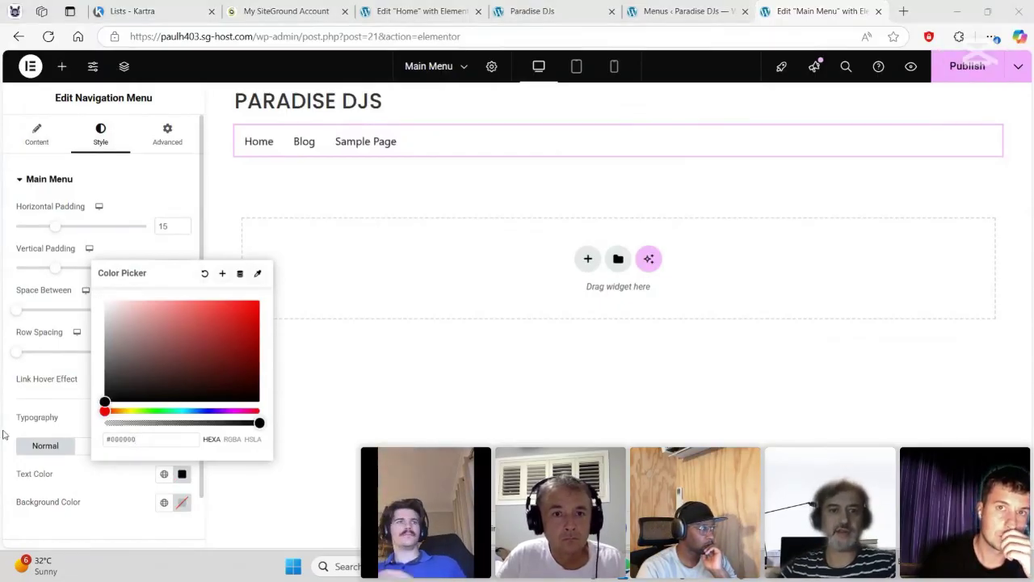
- Compare the header with the existing paradisedjs.com.au site in the other browser window, and return to the Main Menu template
key(alt+Tab)
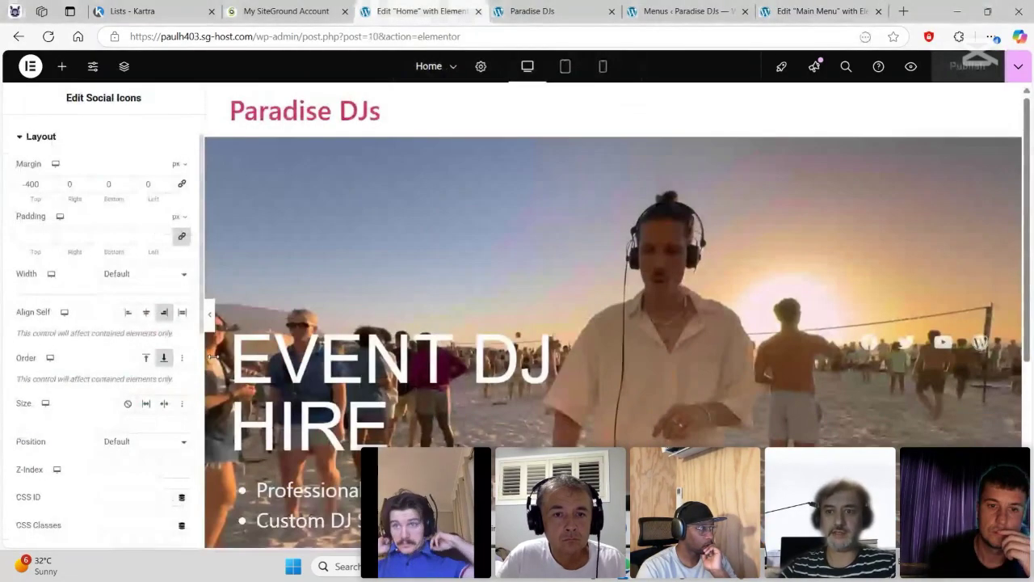
key(alt+Tab)
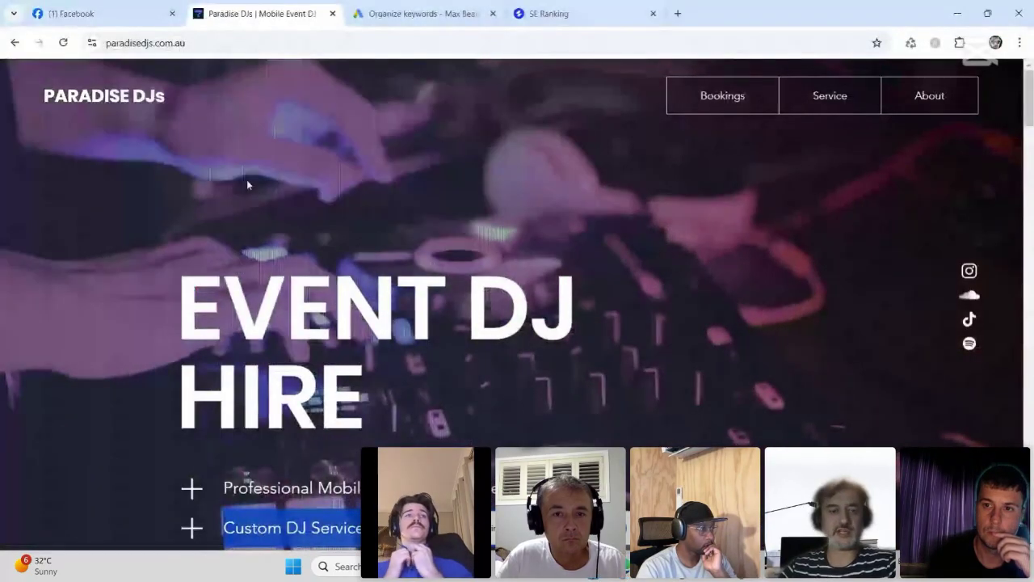
key(alt+Tab)
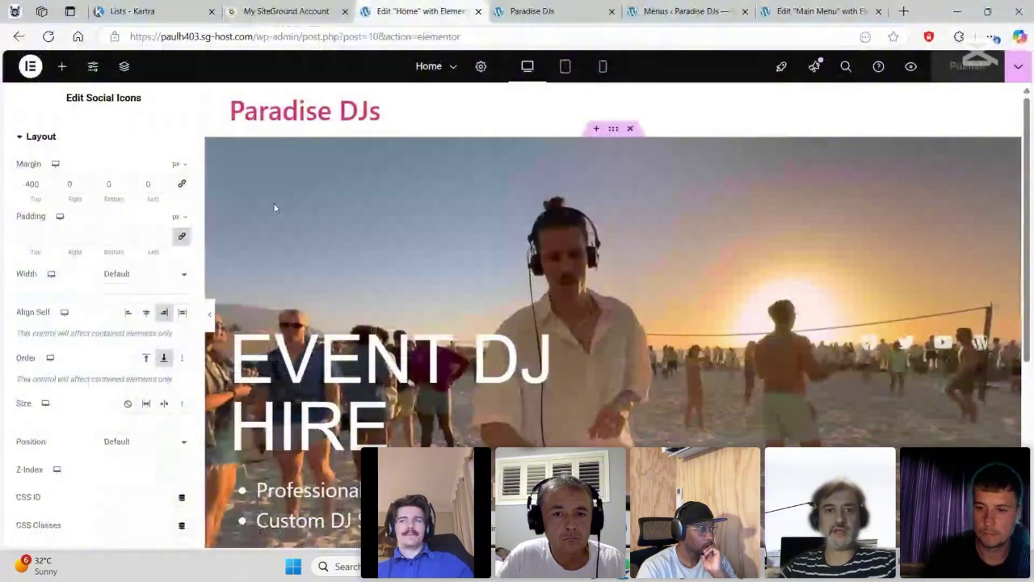
click(679, 11)
click(782, 10)
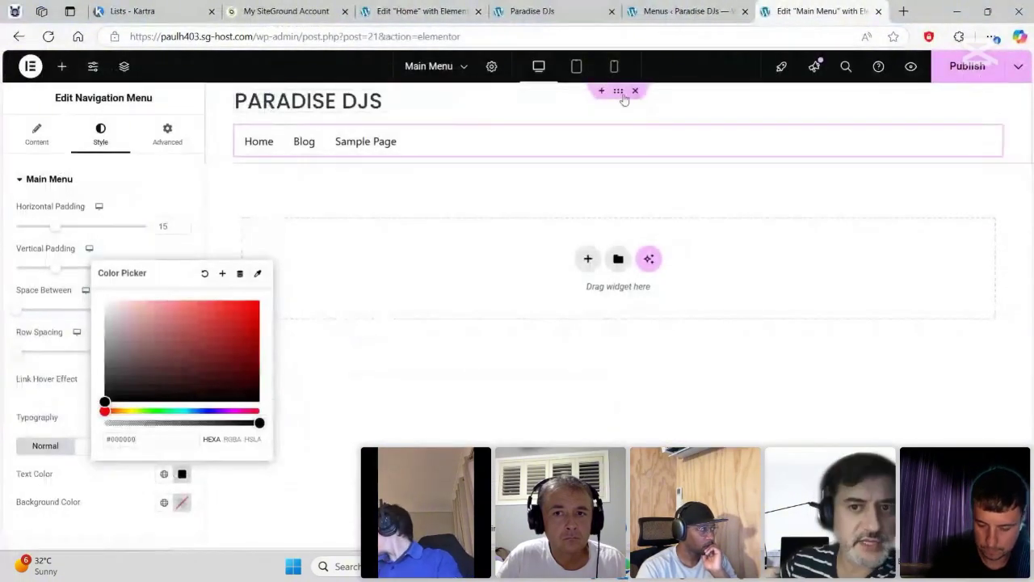
click(620, 98)
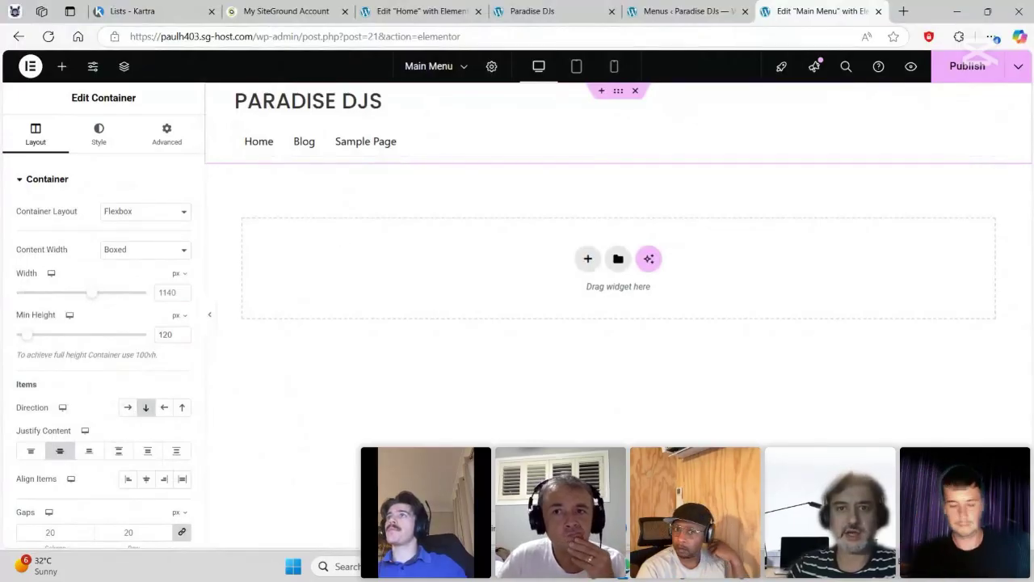
key(alt+Tab)
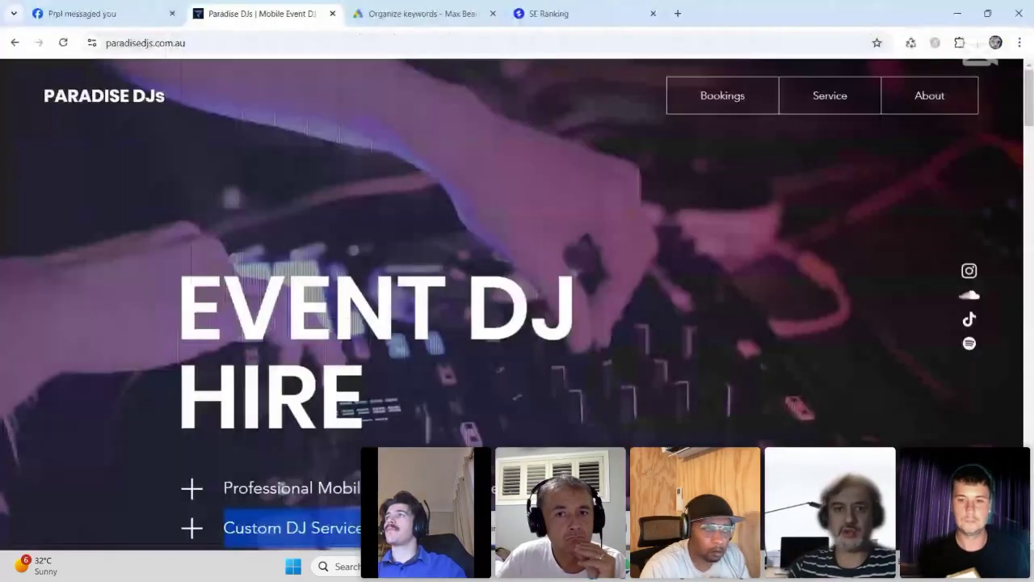
key(alt+Tab)
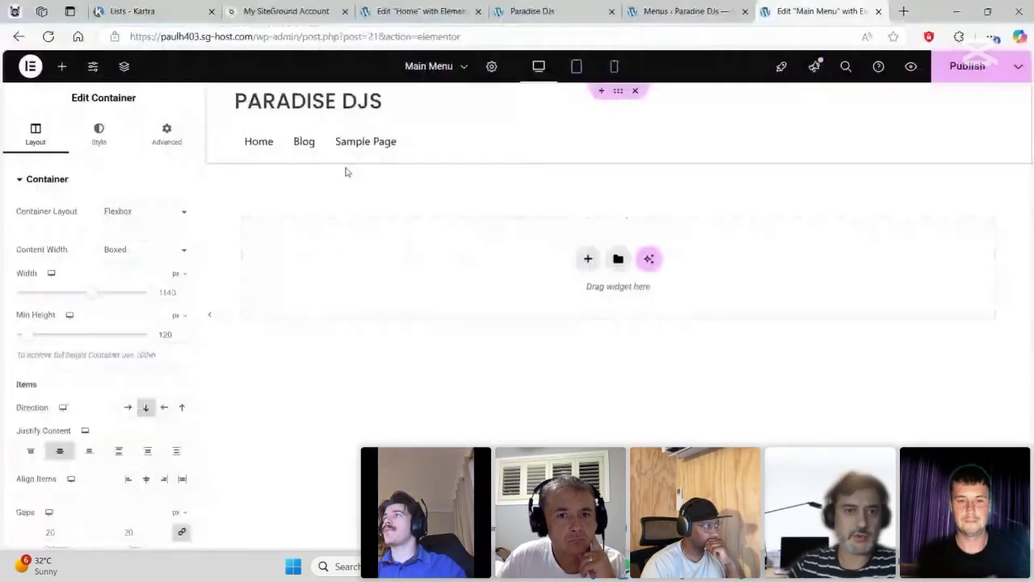
- Look through the navigation menu widget's content, style and advanced settings for layout controls
click(349, 145)
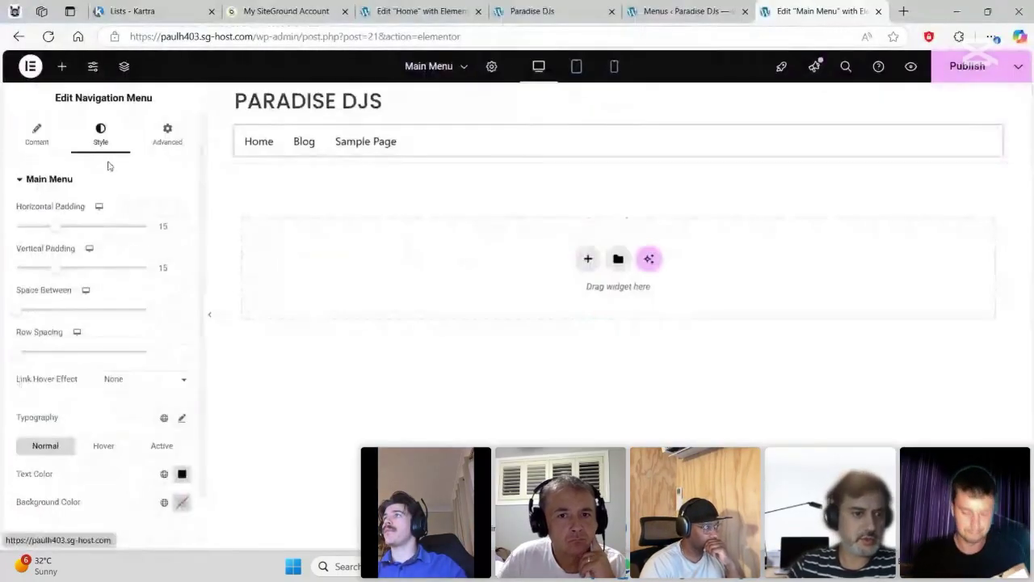
click(24, 139)
click(113, 136)
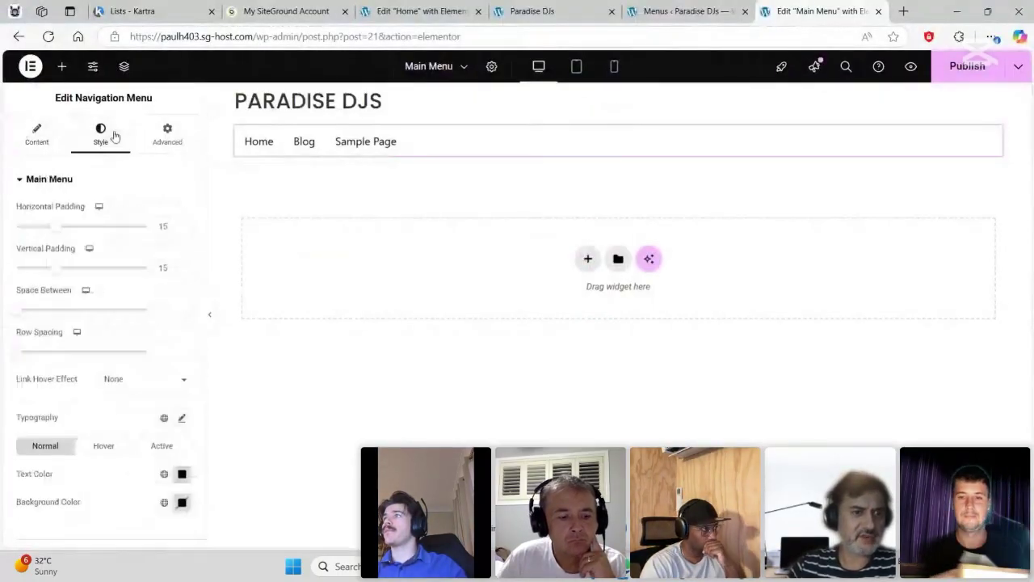
scroll(134, 267, down, 1)
scroll(89, 210, up, 1)
click(47, 139)
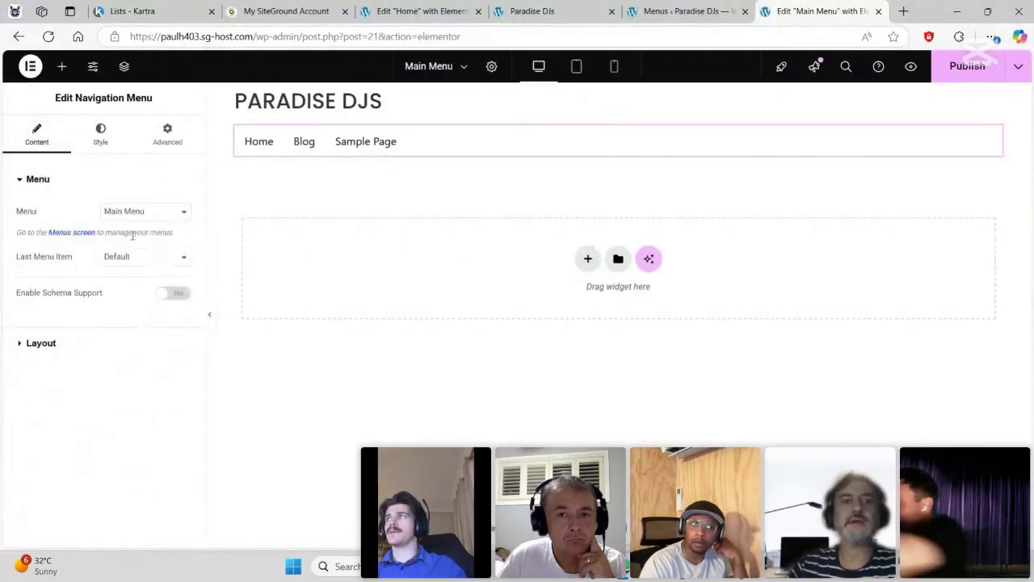
click(161, 137)
click(44, 140)
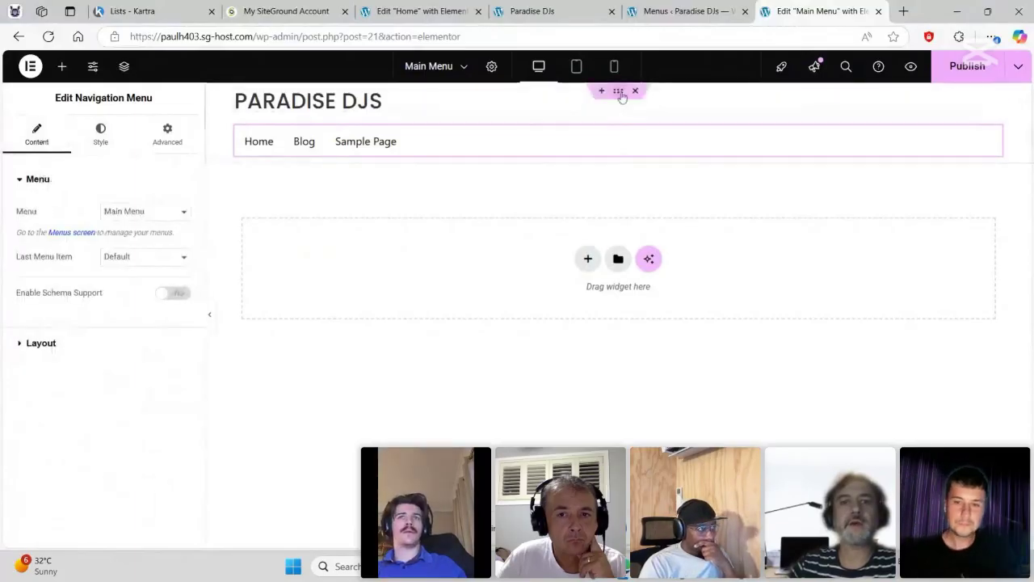
- Set the header container's Align Items to Start and its Direction to Row - horizontal
click(618, 90)
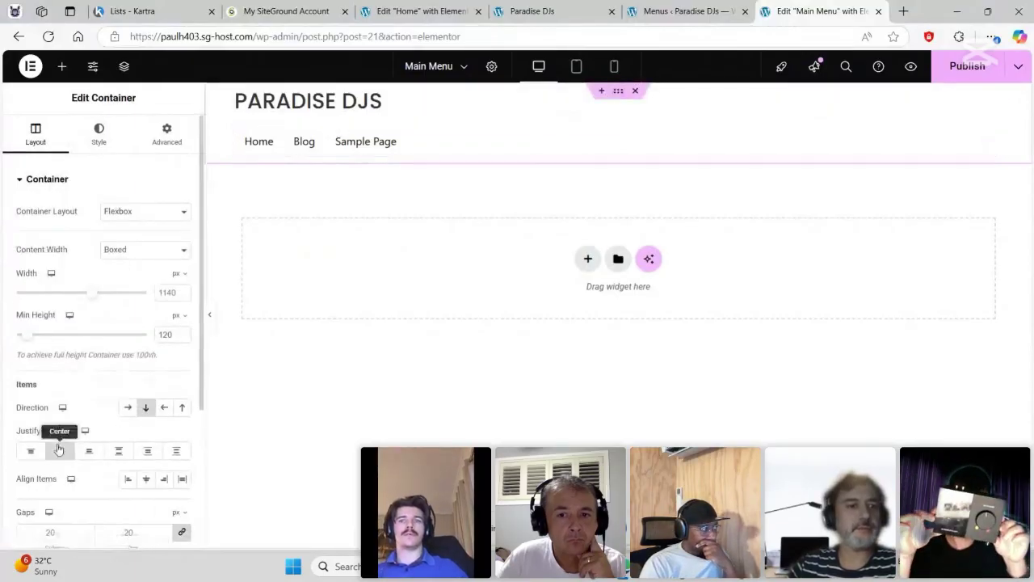
click(147, 483)
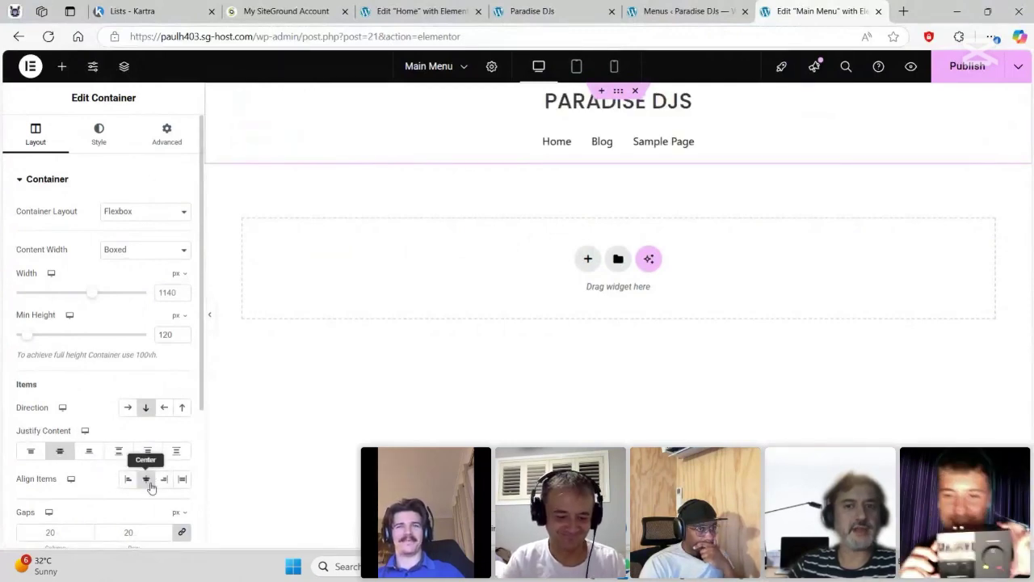
click(127, 479)
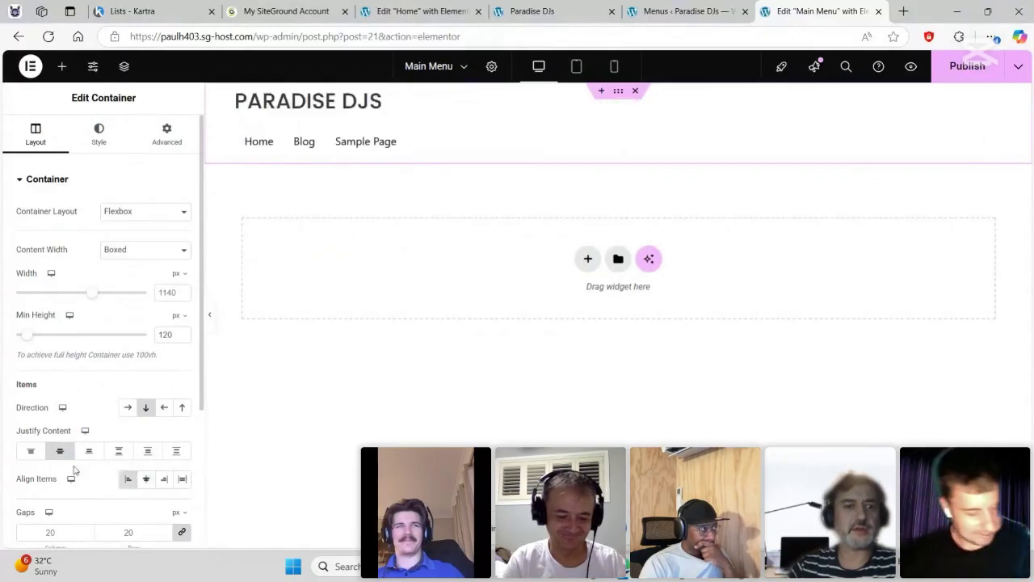
click(128, 408)
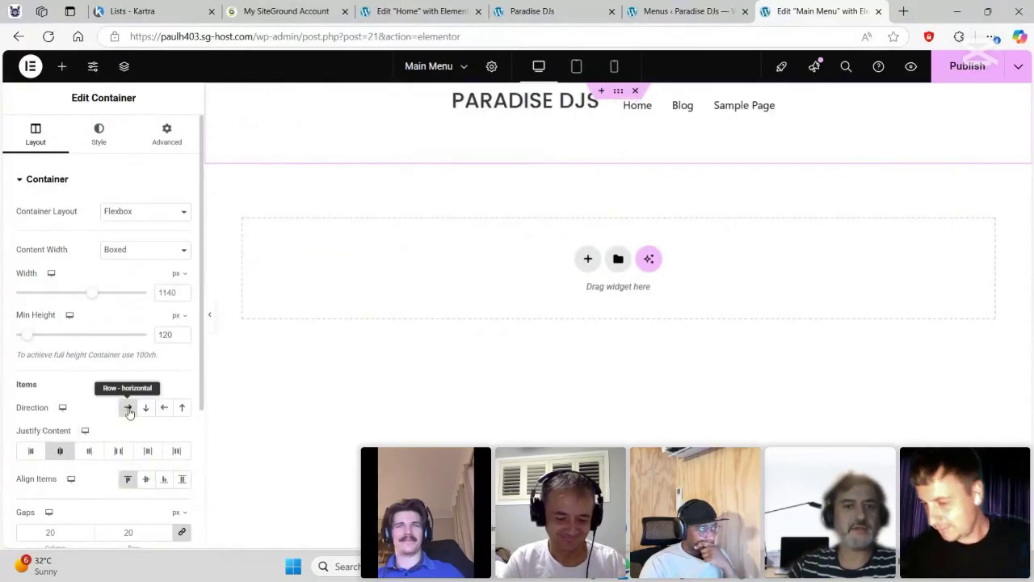
- Set the navigation menu widget's layout alignment to right, keeping the Horizontal layout
click(491, 106)
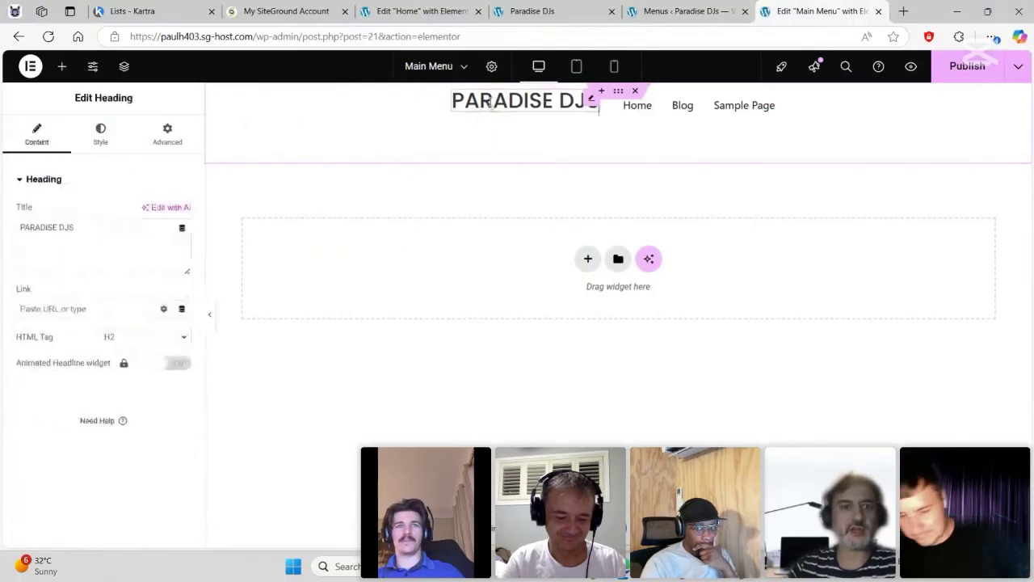
key(alt+Tab)
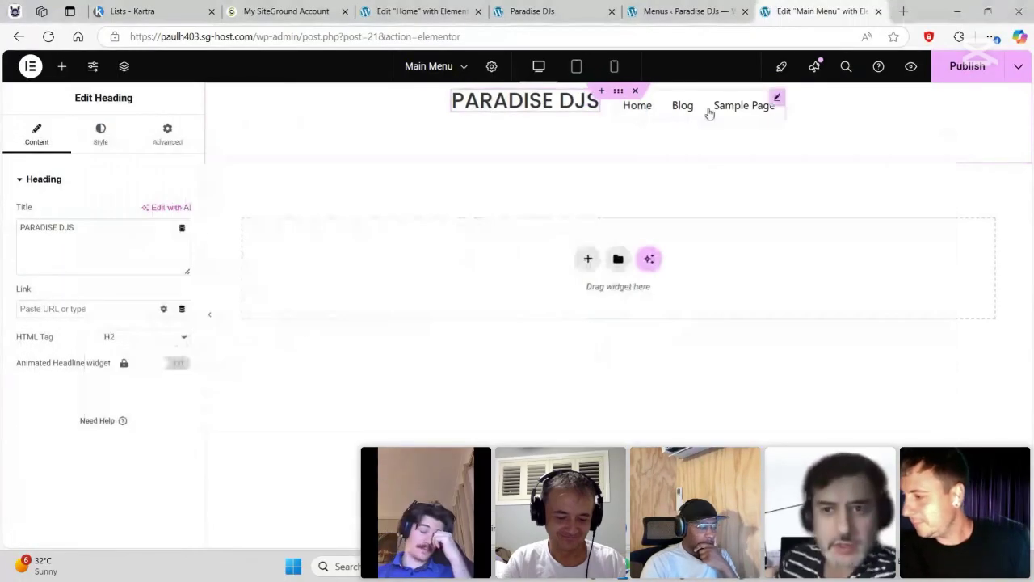
click(709, 114)
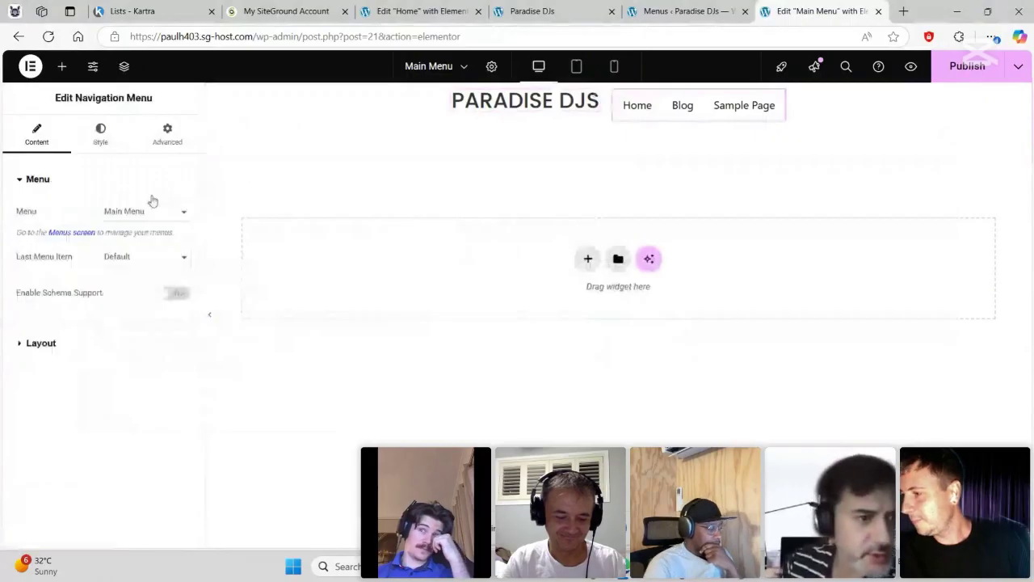
click(32, 343)
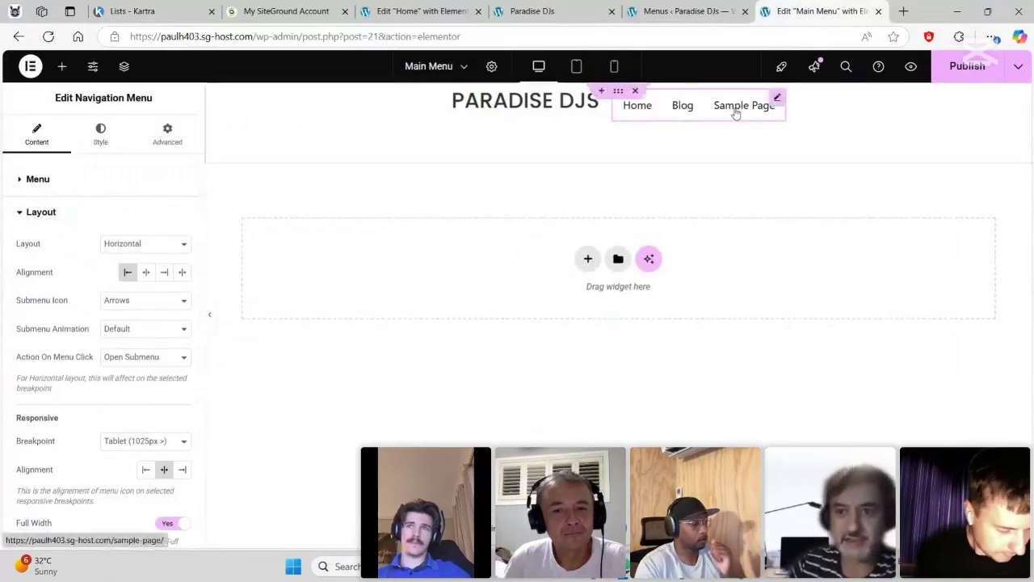
click(164, 273)
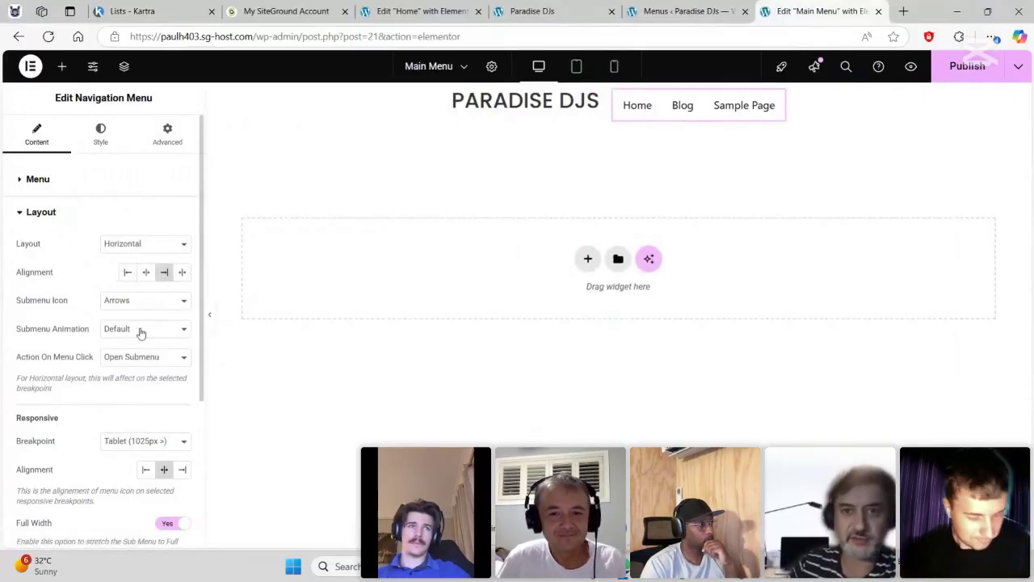
click(153, 251)
click(154, 253)
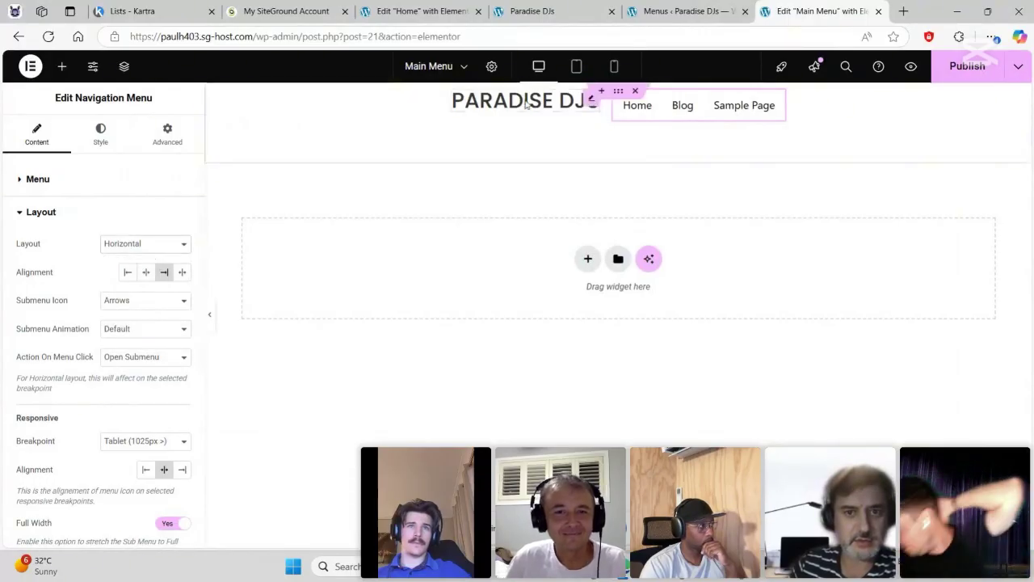
- Set the alignment of the PARADISE DJS heading to left
click(619, 91)
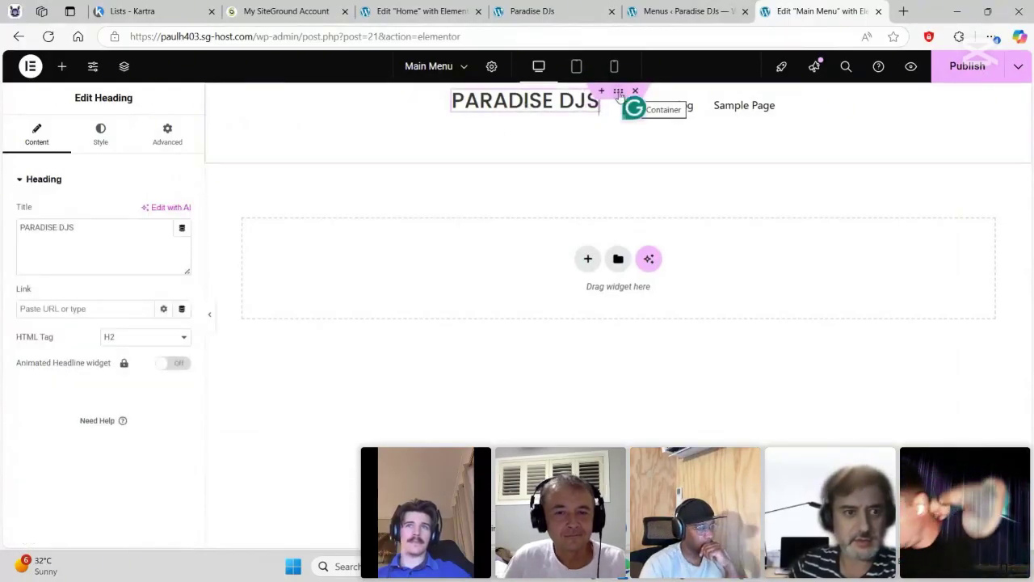
click(100, 139)
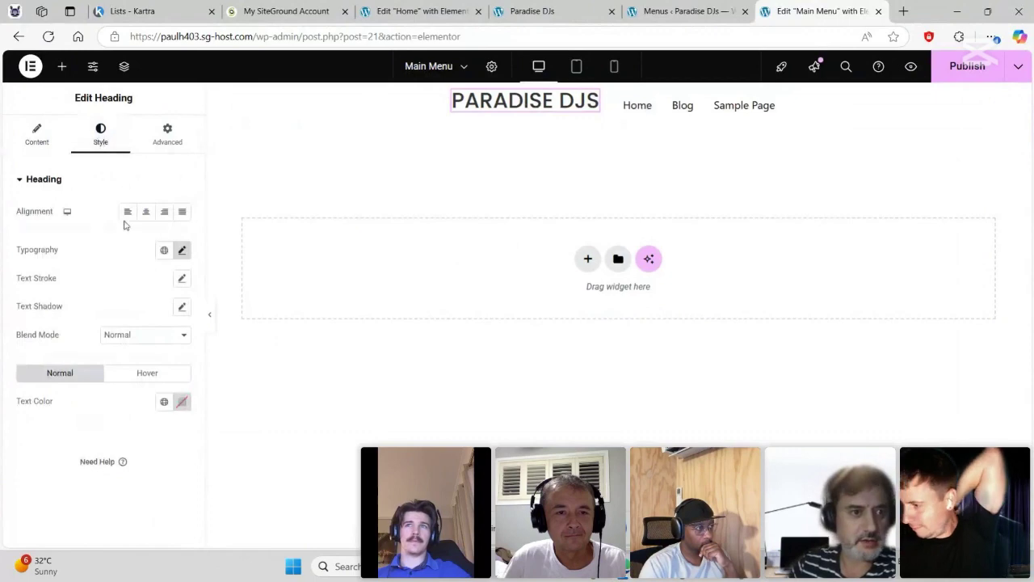
click(127, 212)
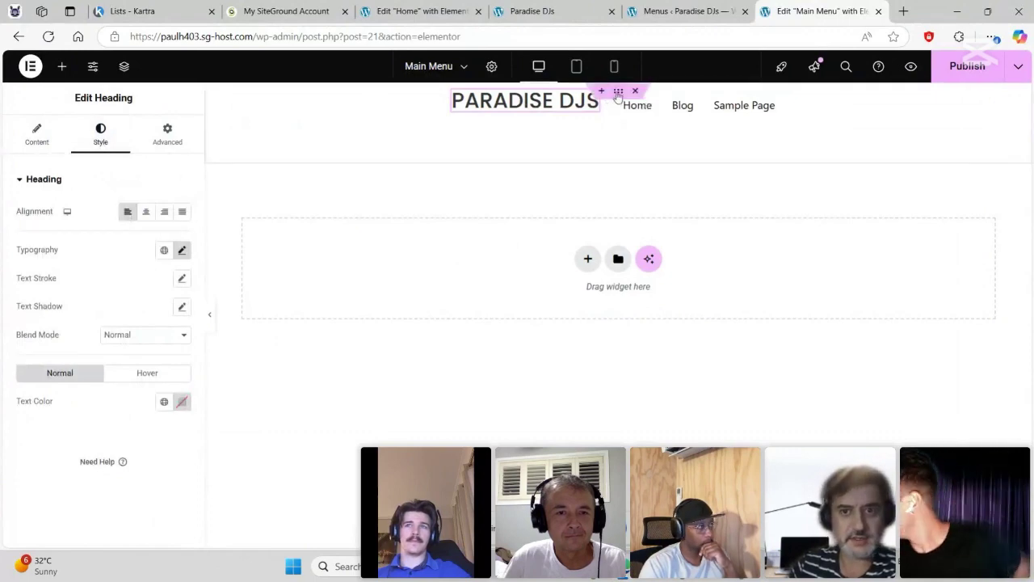
- Try the header container's Justify Content options and set it to Space Between
click(618, 92)
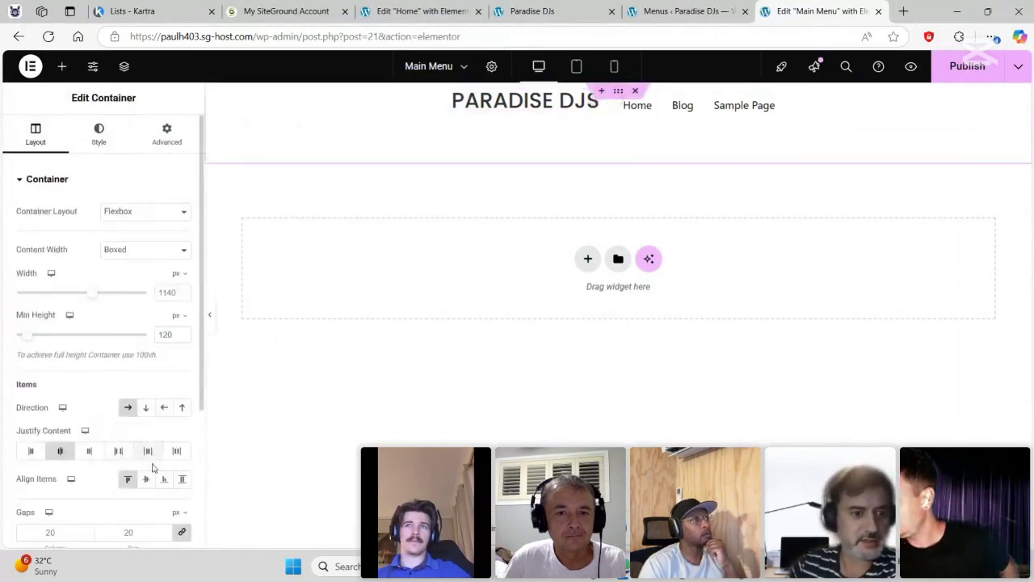
click(62, 451)
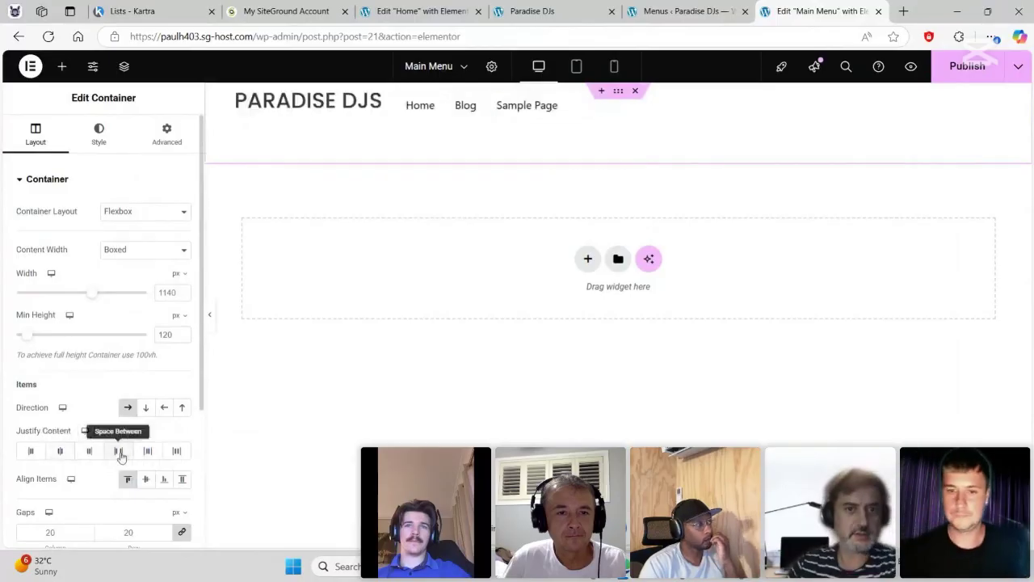
click(147, 451)
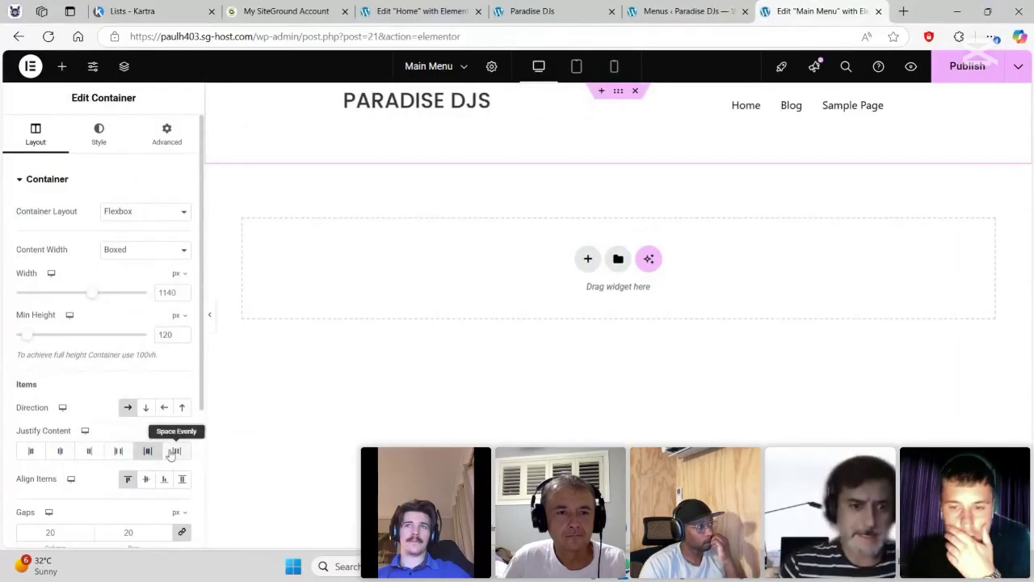
click(175, 451)
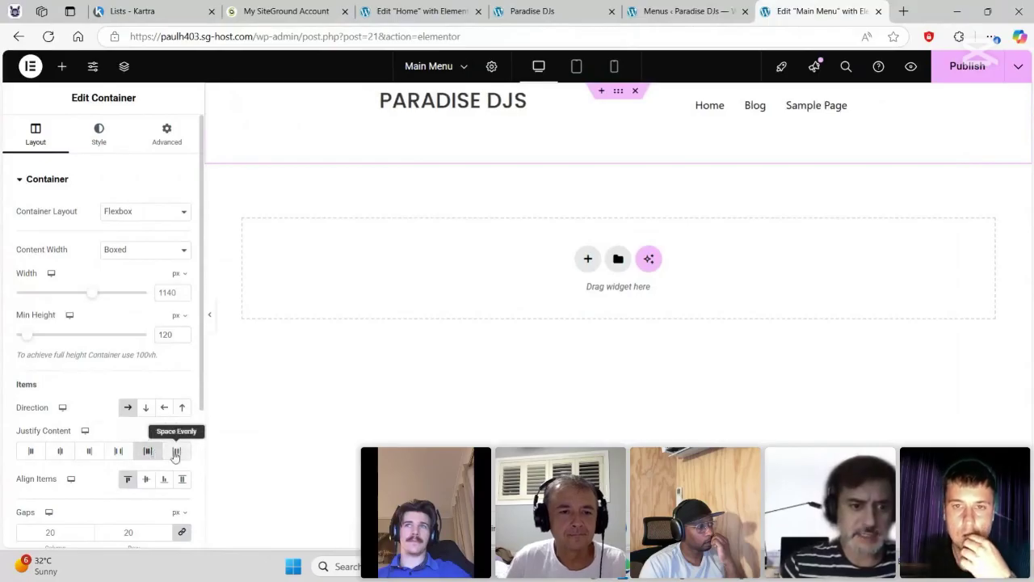
click(119, 451)
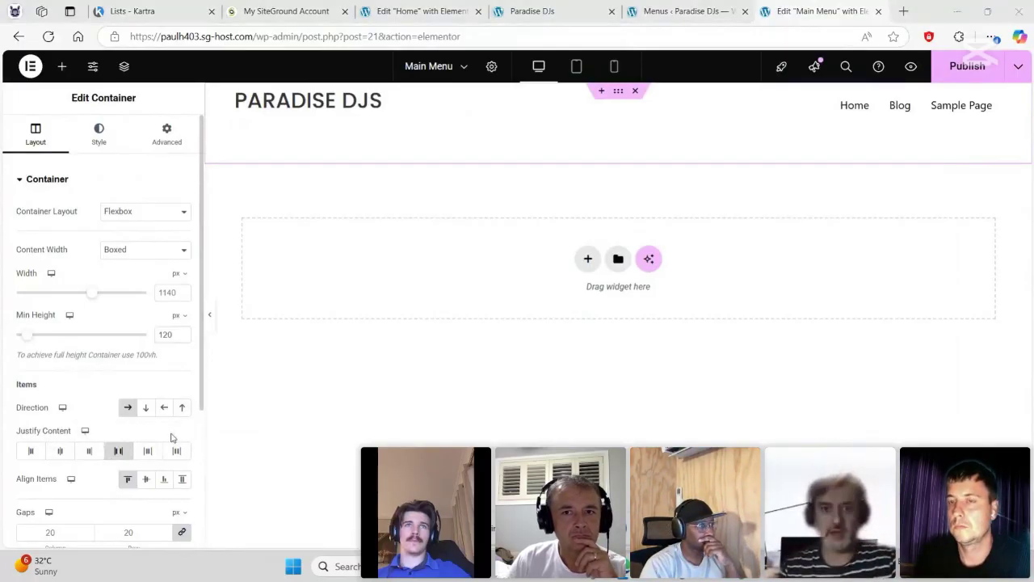
- Compare the header with the existing paradisedjs.com.au site and publish the Main Menu template
key(alt+Tab)
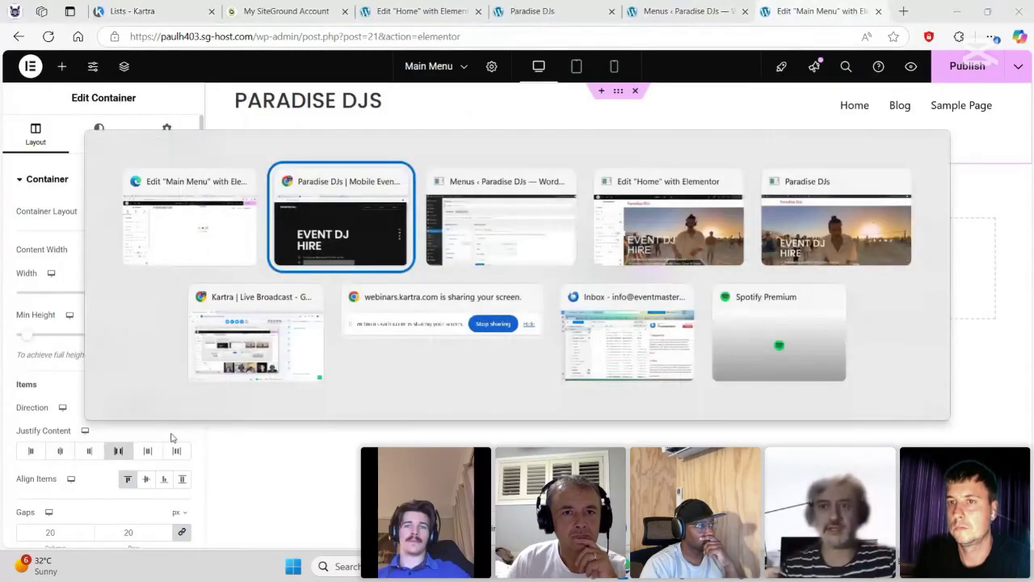
key(alt+Tab)
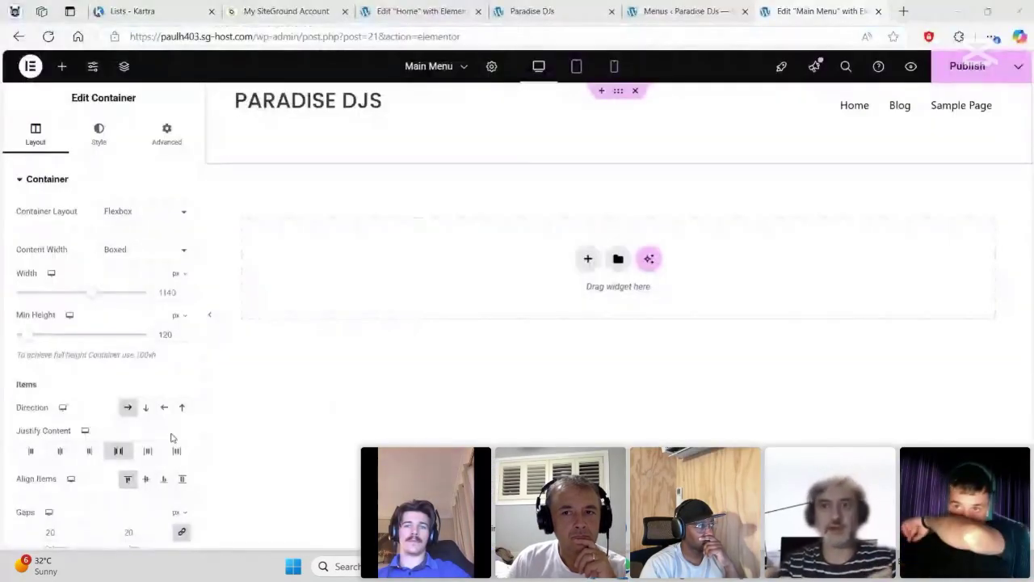
key(alt+Tab)
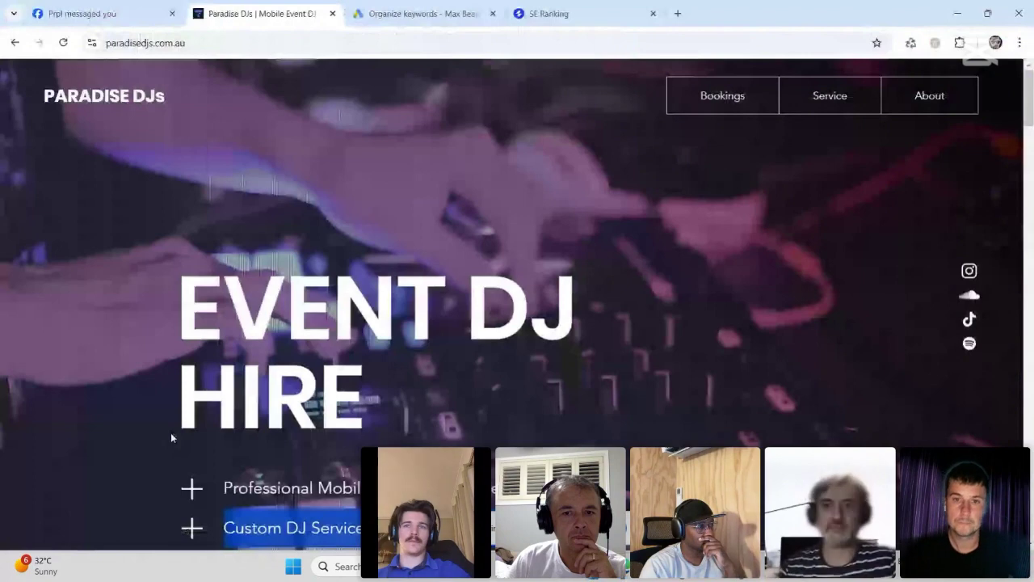
key(alt+Tab)
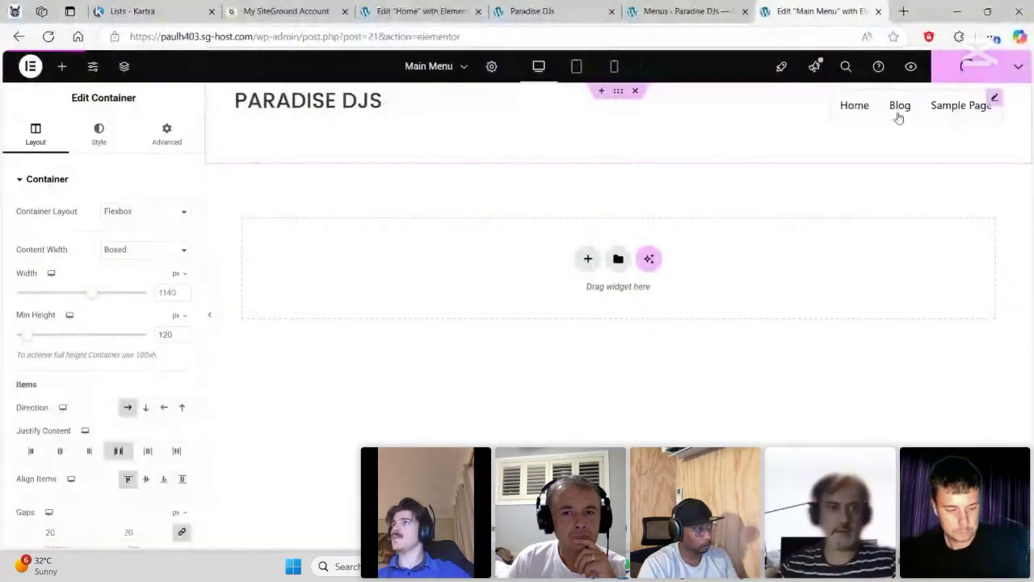
key(alt+Tab)
key(alt+Tab)
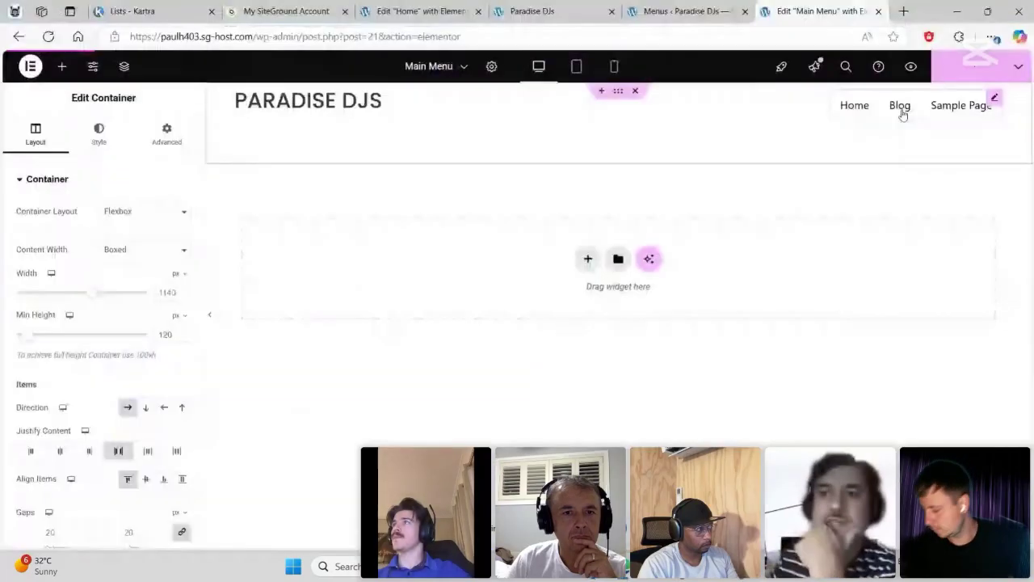
- Give the navigation menu widget's normal state a red background color (#CB5454)
click(995, 100)
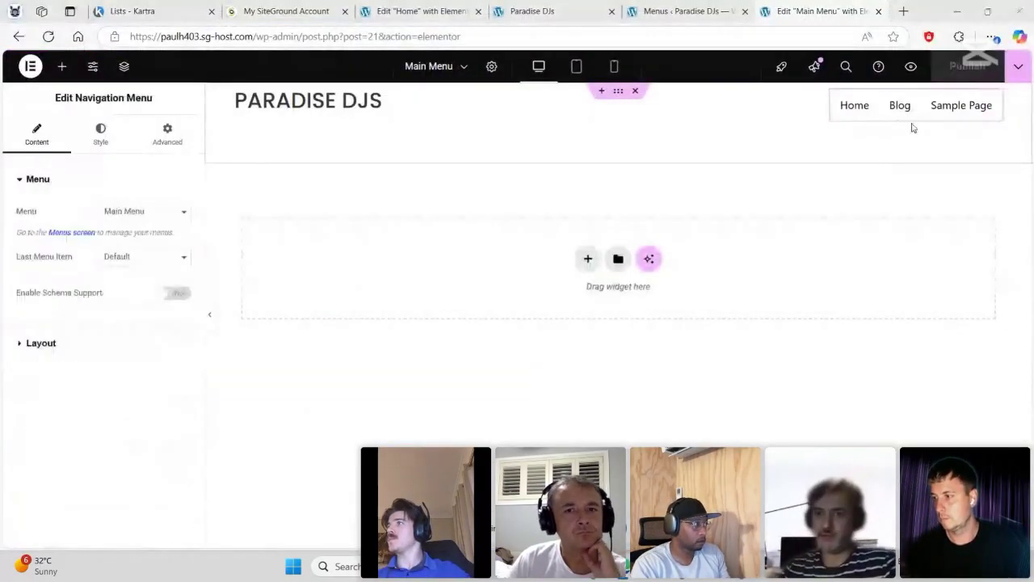
key(alt+Tab)
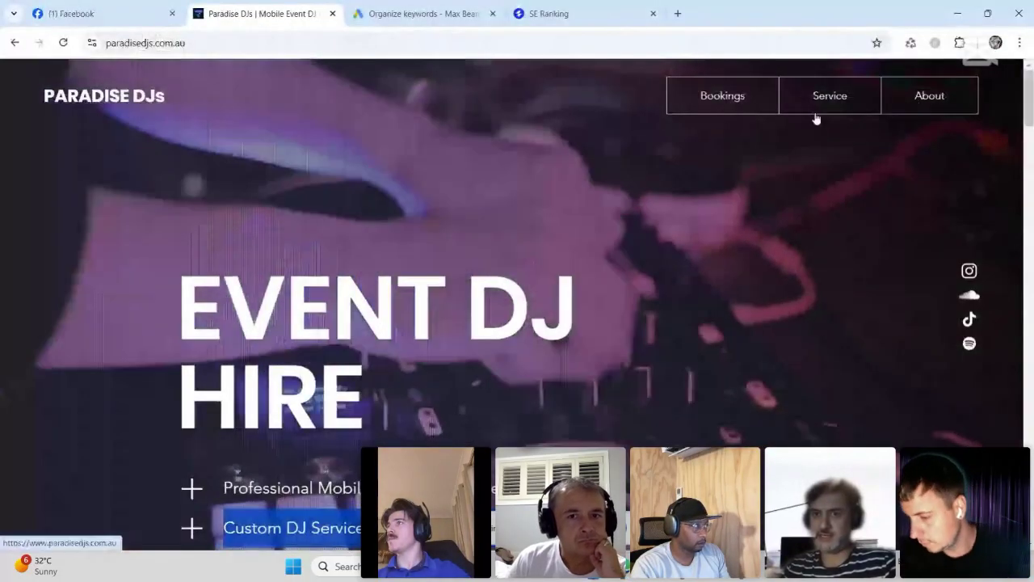
key(alt+Tab)
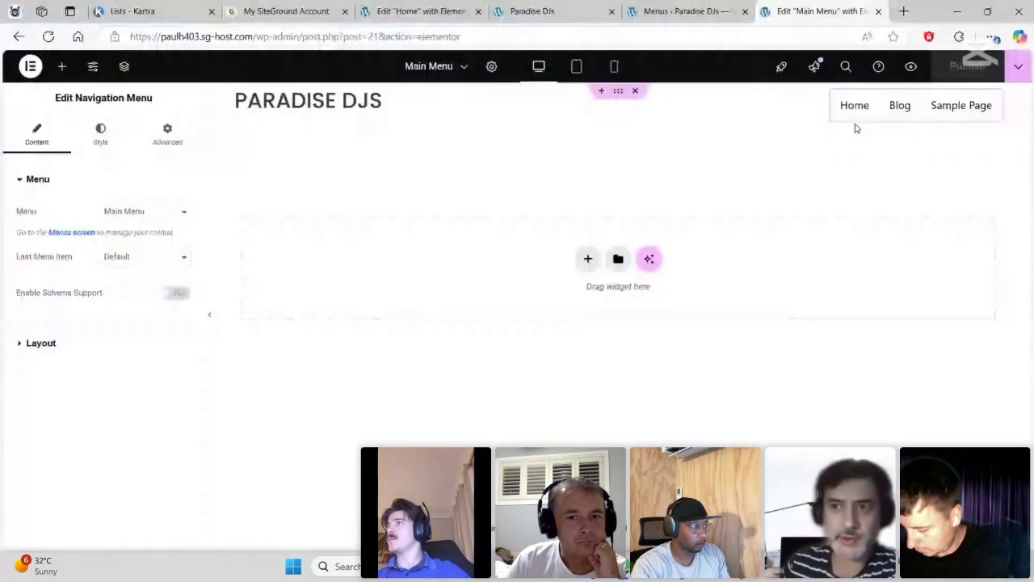
click(103, 131)
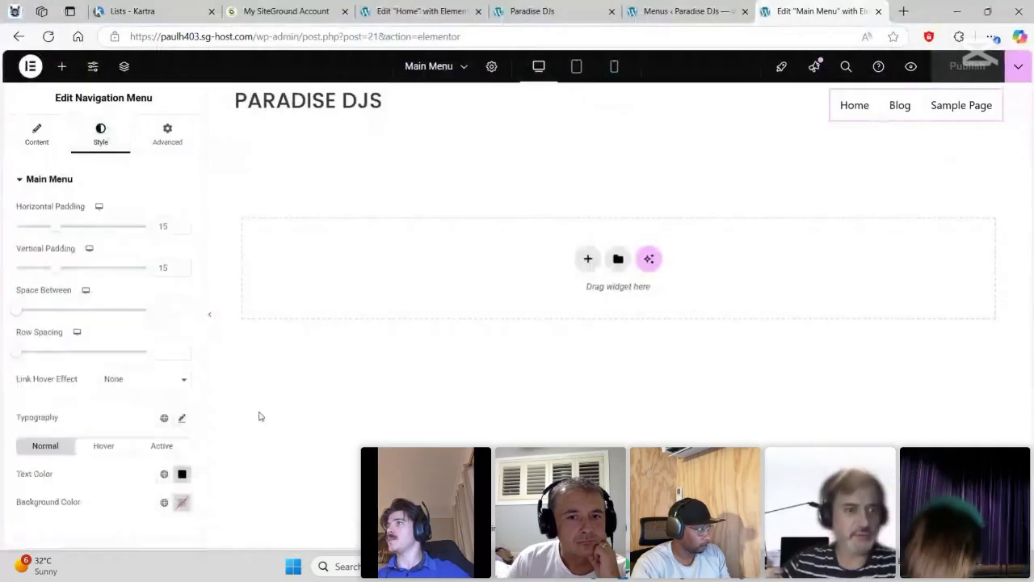
scroll(48, 307, down, 1)
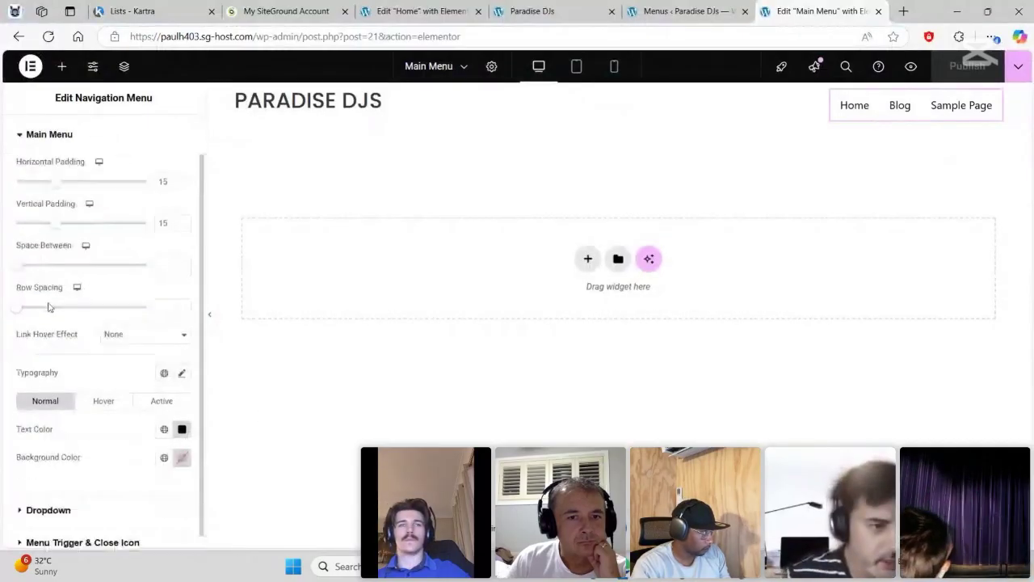
scroll(48, 307, down, 1)
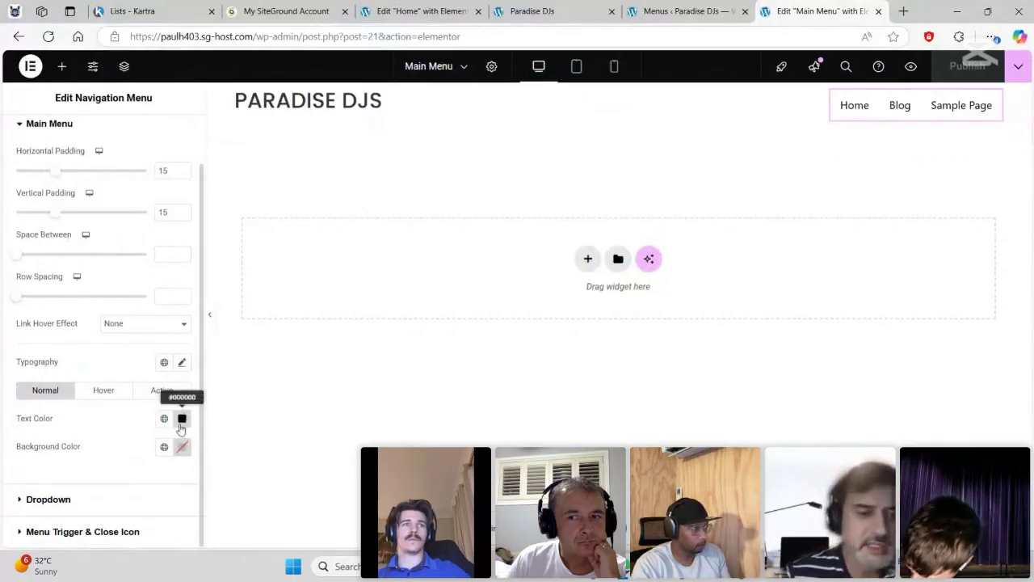
click(181, 448)
mouse_move(185, 342)
mouse_down()
mouse_move(233, 286)
mouse_move(195, 294)
mouse_up()
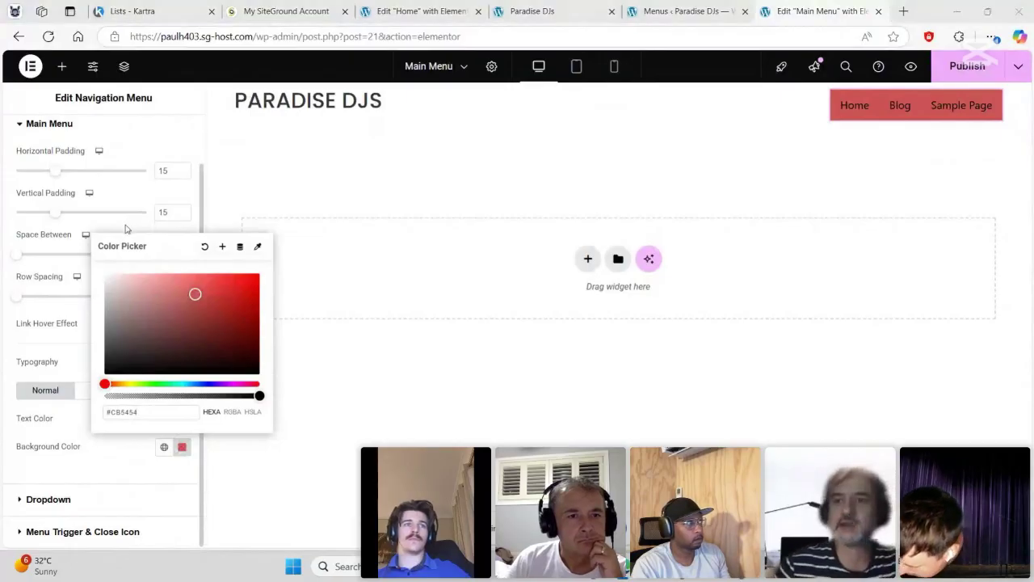
- Check the menu on the existing paradisedjs.com.au site and set the active menu item's text color to white
key(alt+Tab)
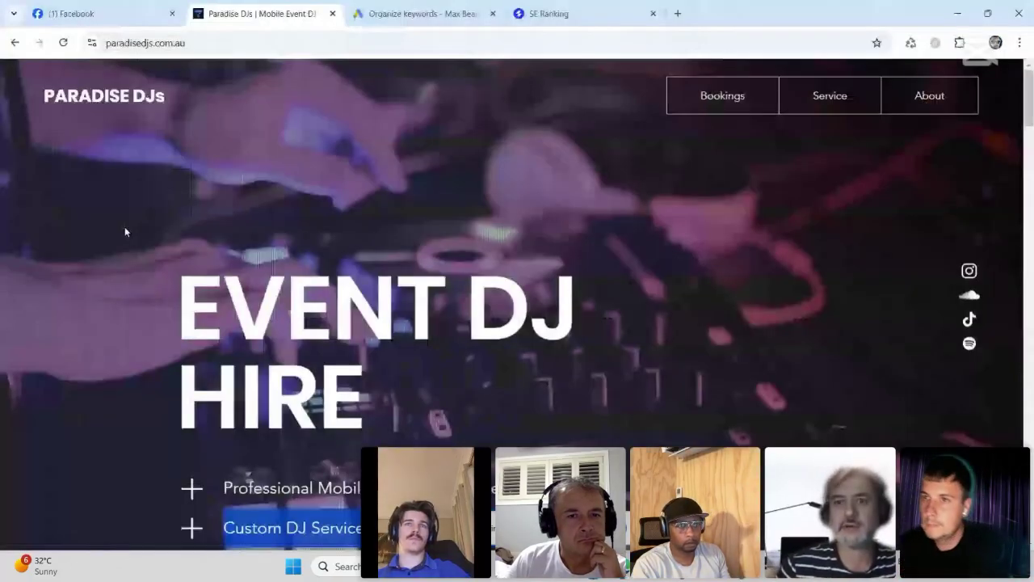
key(alt+Tab)
click(124, 234)
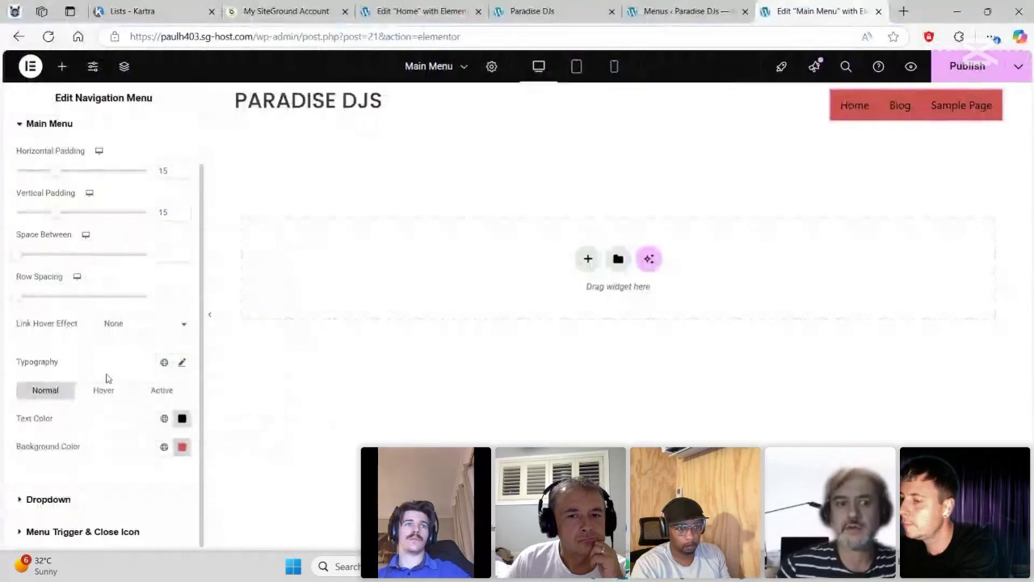
click(161, 392)
click(182, 418)
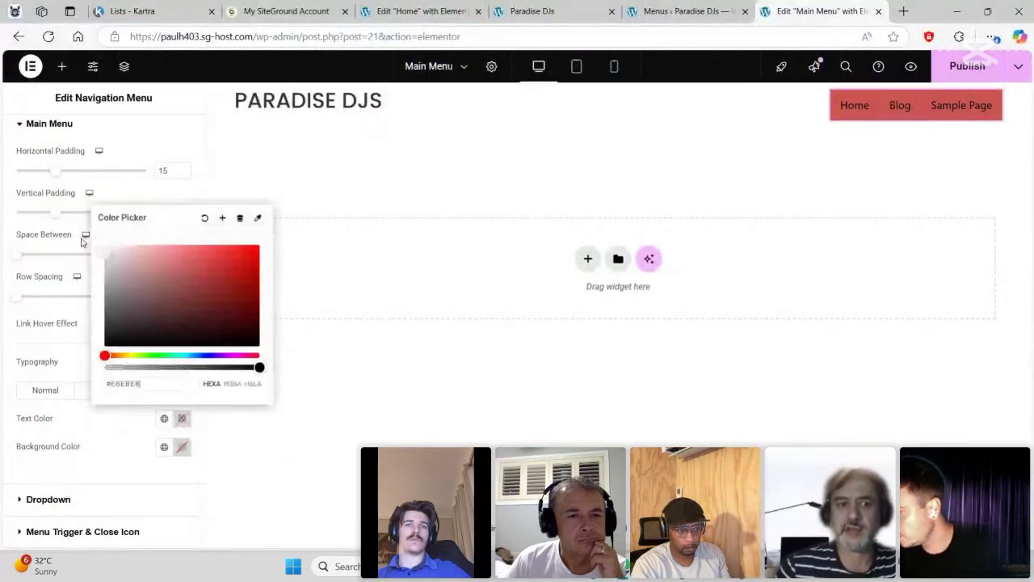
click(42, 209)
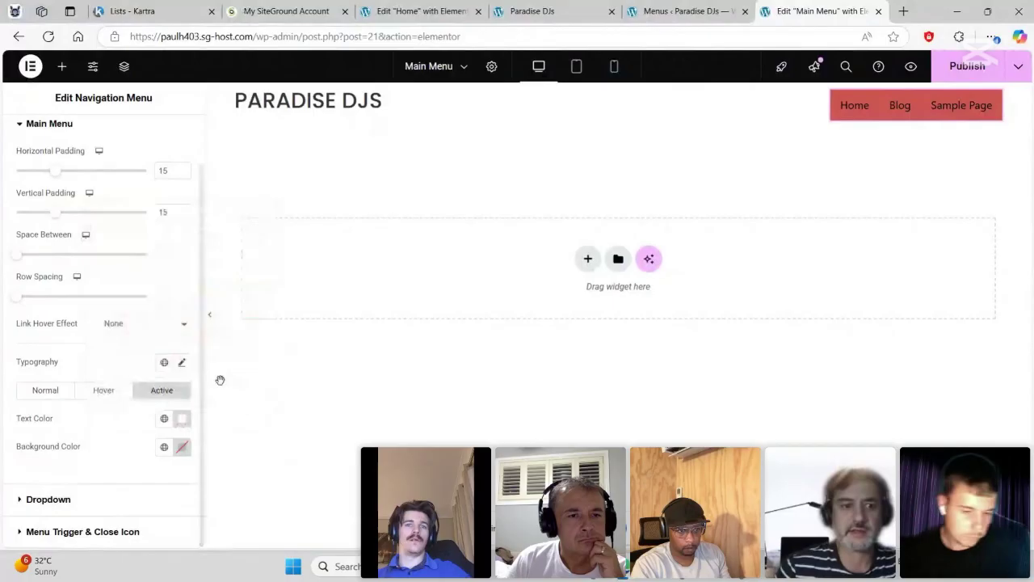
- Set the active menu item's background color to white and its text color to black
click(182, 448)
click(181, 448)
click(181, 449)
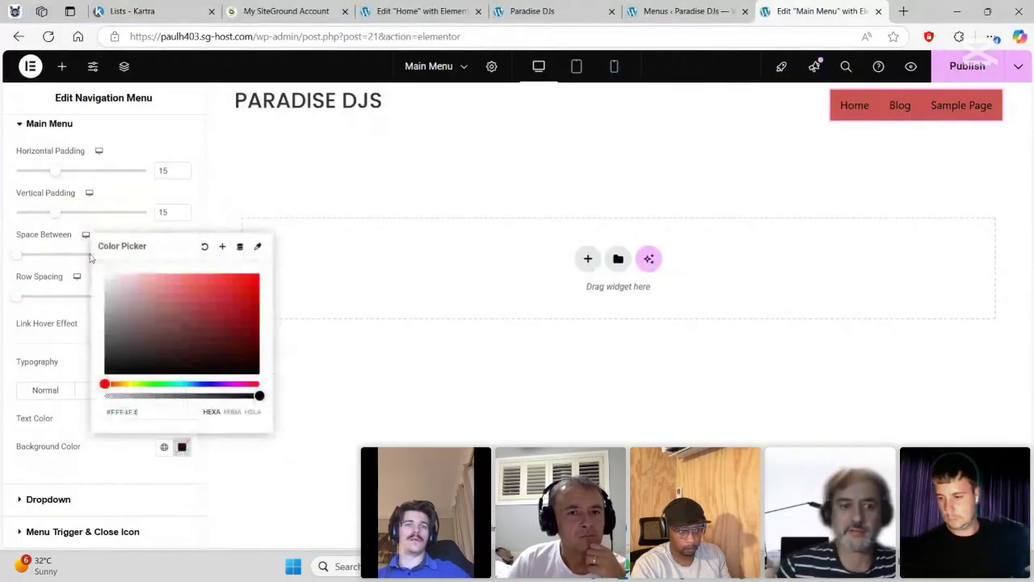
click(35, 404)
click(183, 420)
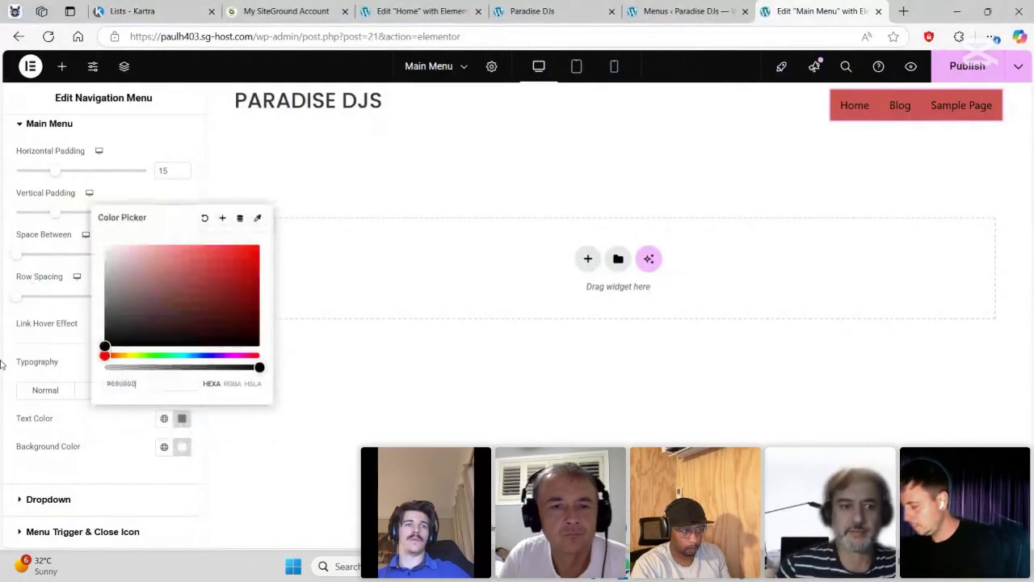
click(92, 439)
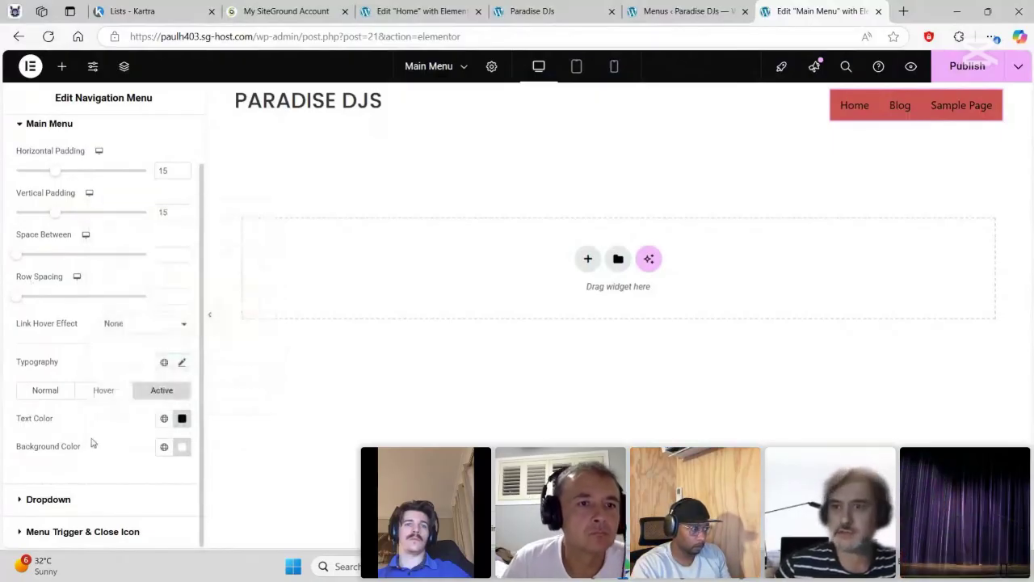
- Check the menu on the existing paradisedjs.com.au site and set the navigation menu's horizontal padding to 30
click(51, 392)
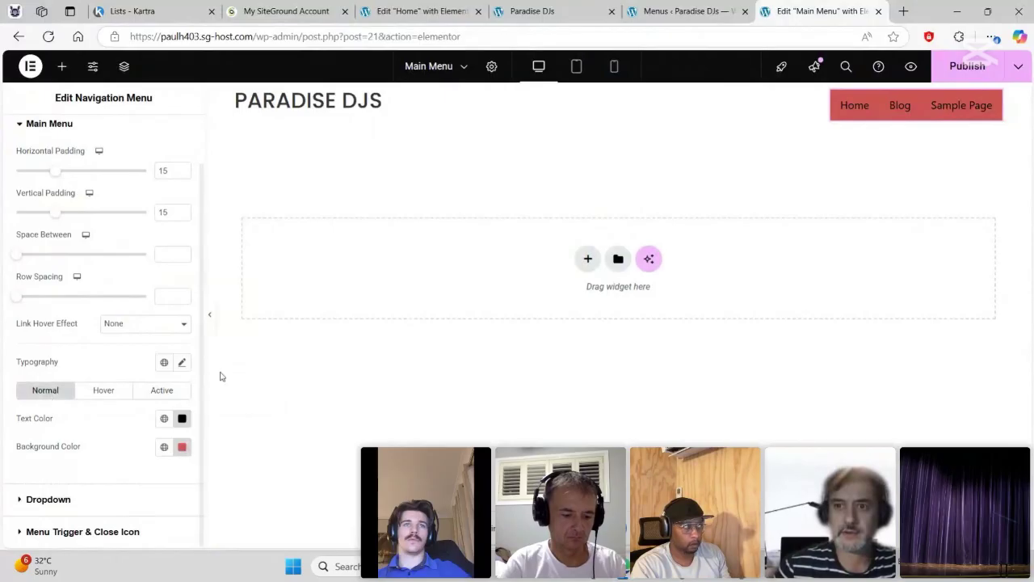
key(alt+Tab)
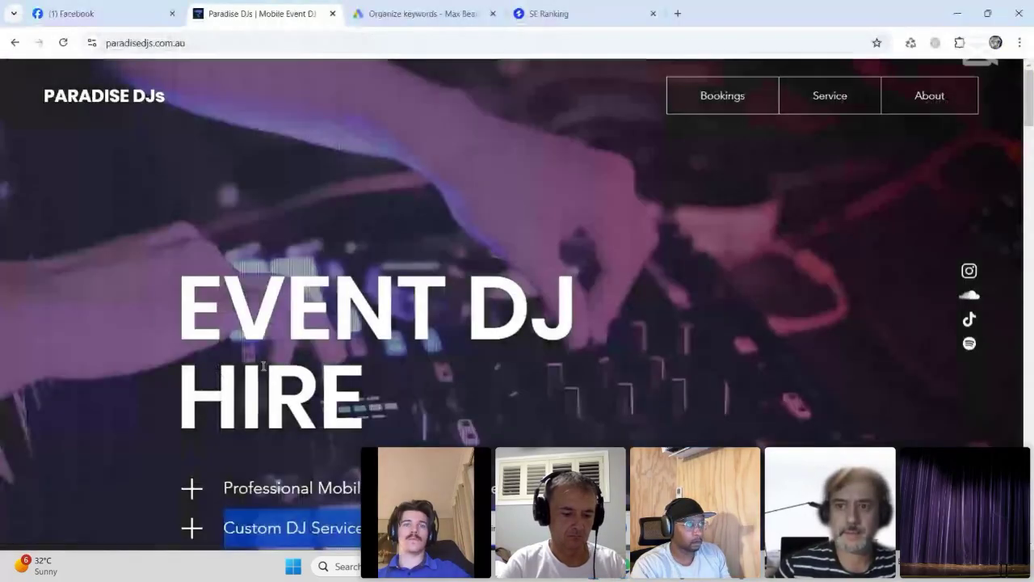
key(alt+Tab)
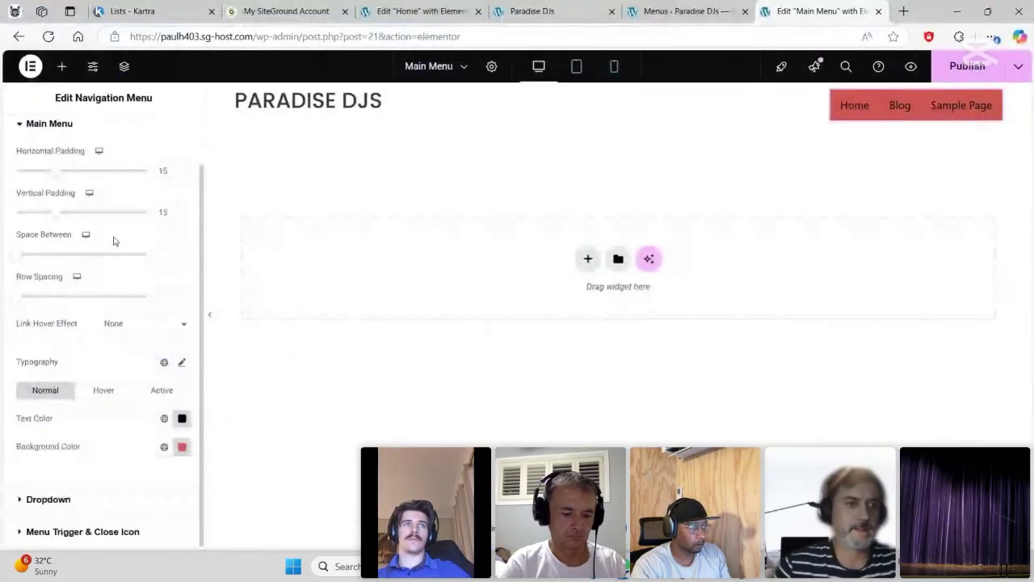
drag(54, 170, 94, 178)
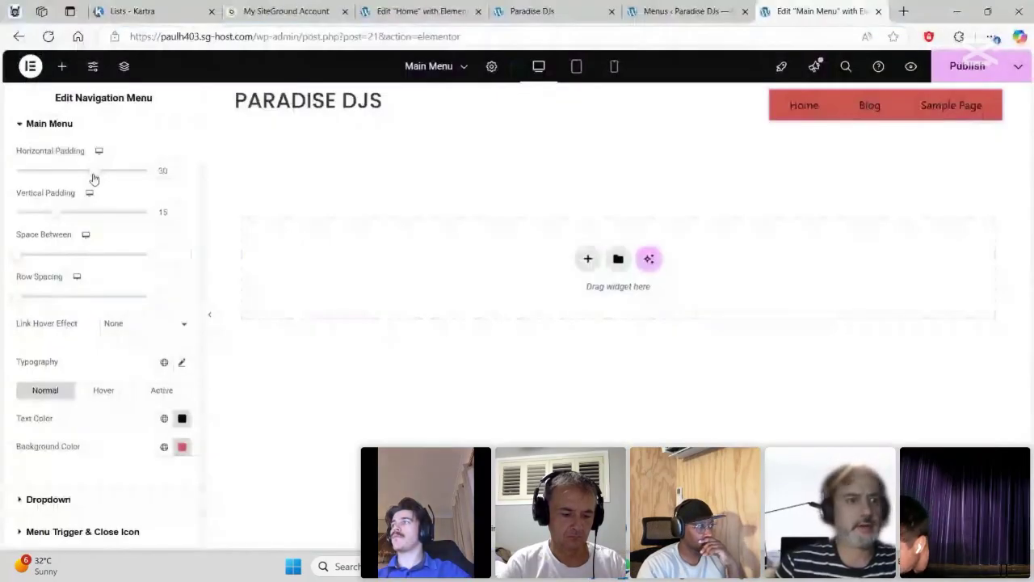
- Review the navigation menu's content, spacing and typography settings and compare the menu with the existing paradisedjs.com.au site
scroll(93, 179, up, 1)
click(52, 177)
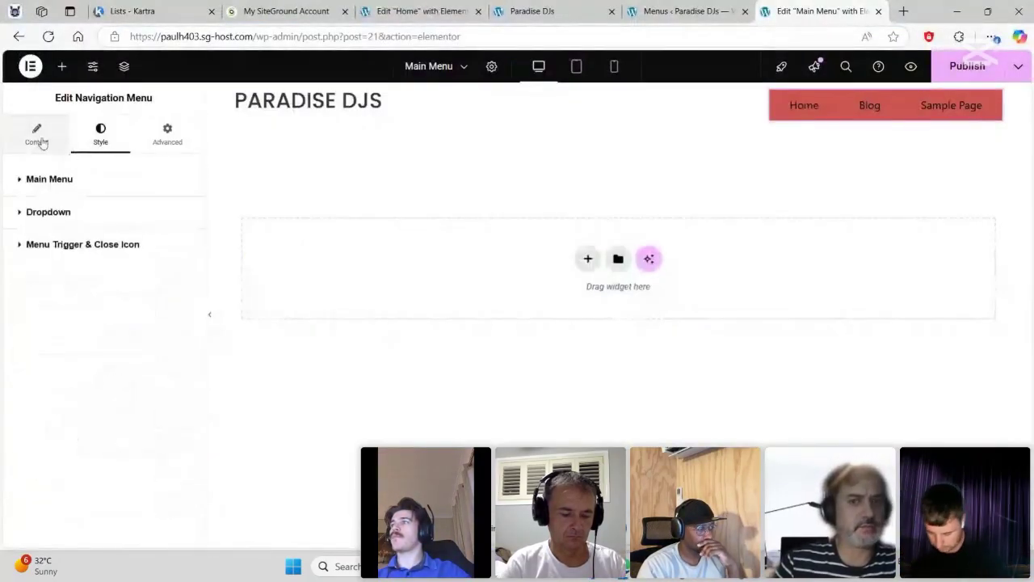
click(39, 138)
click(97, 136)
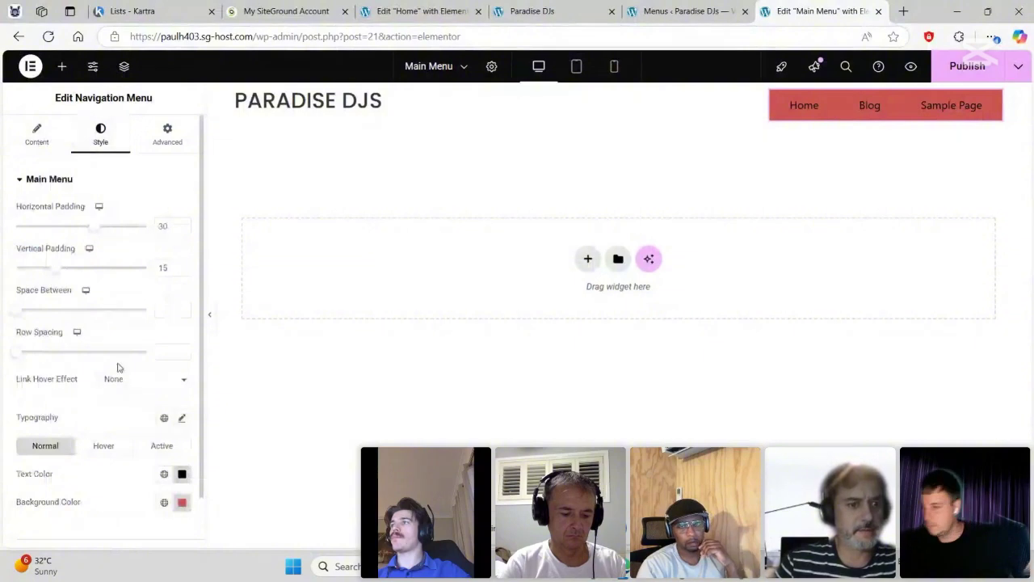
scroll(118, 368, down, 1)
click(181, 373)
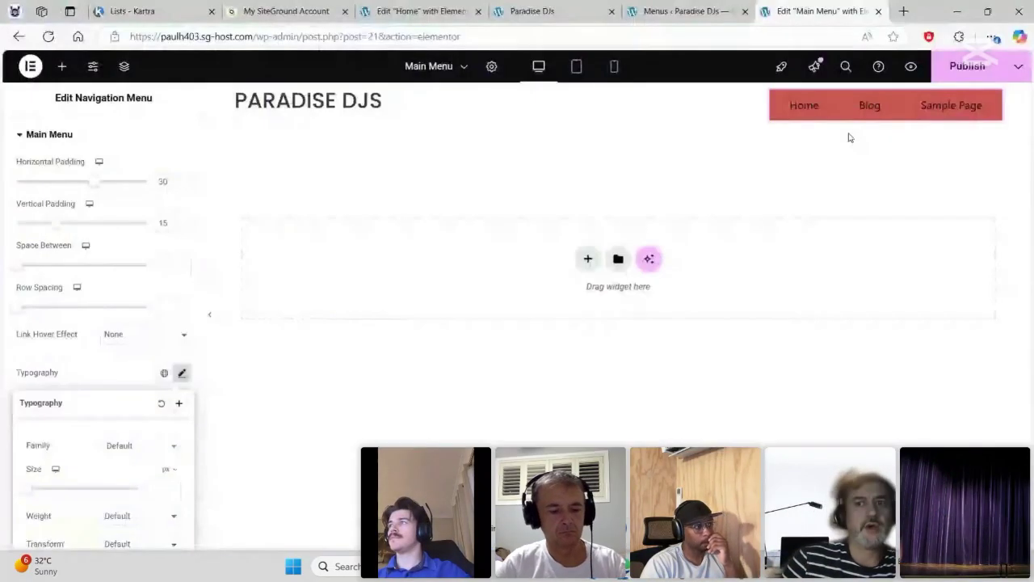
click(110, 377)
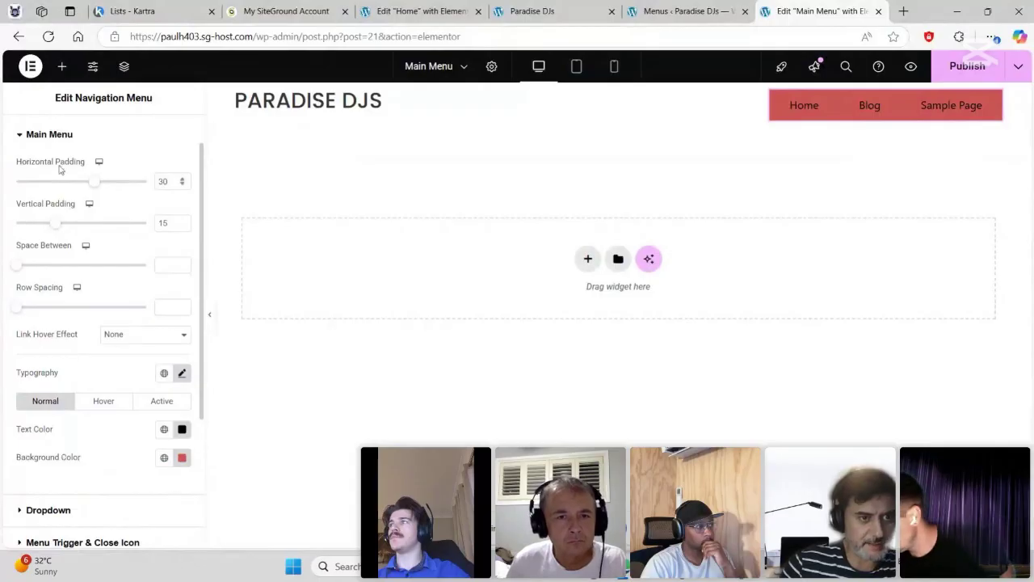
scroll(54, 296, up, 1)
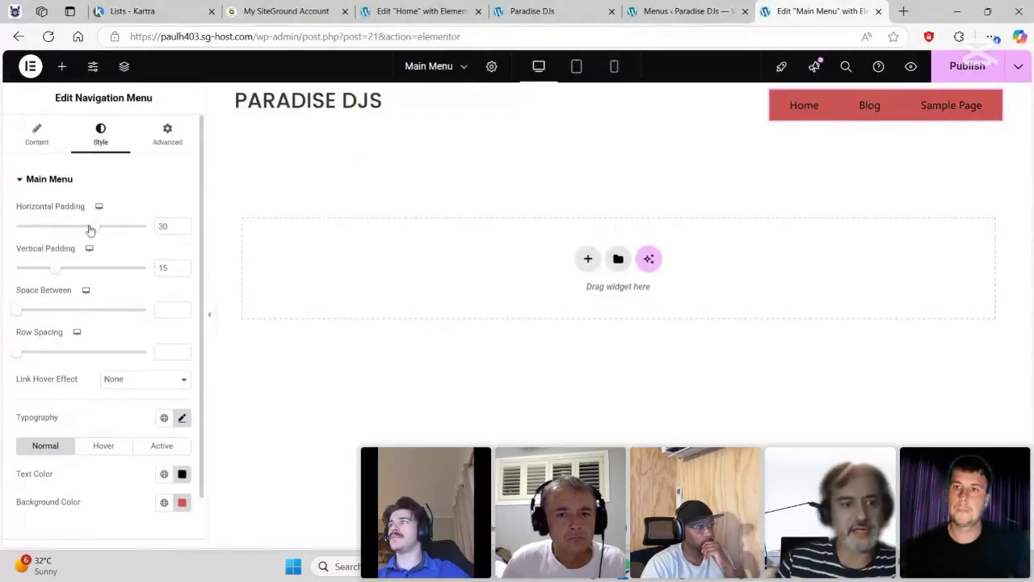
scroll(89, 296, down, 1)
scroll(76, 158, up, 1)
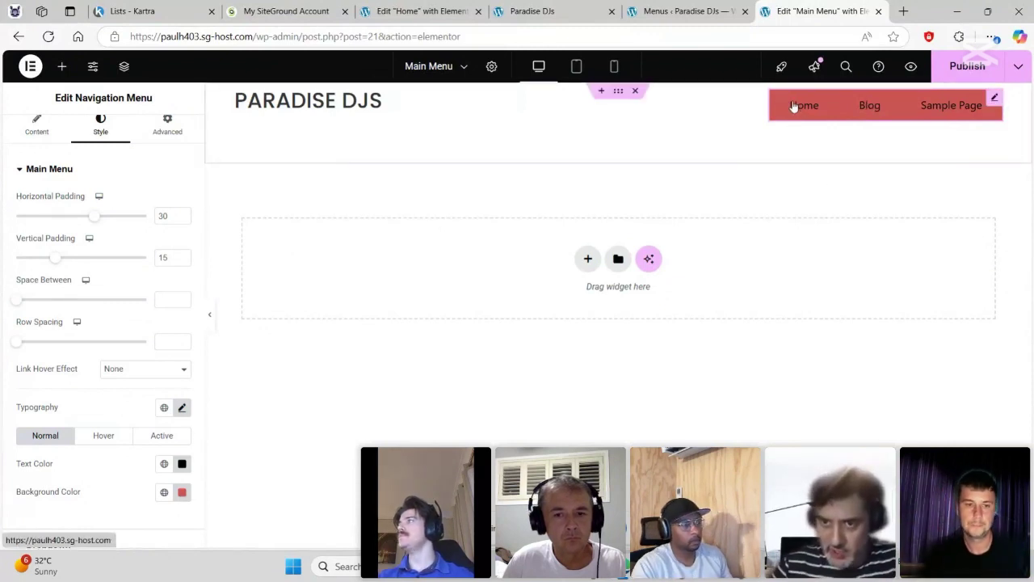
key(alt+Tab)
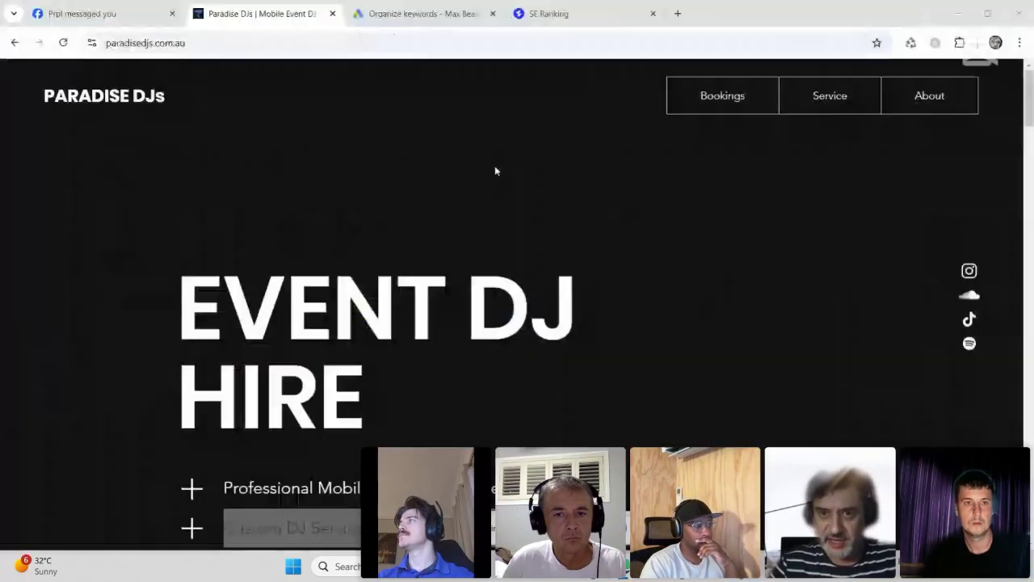
key(alt+Tab)
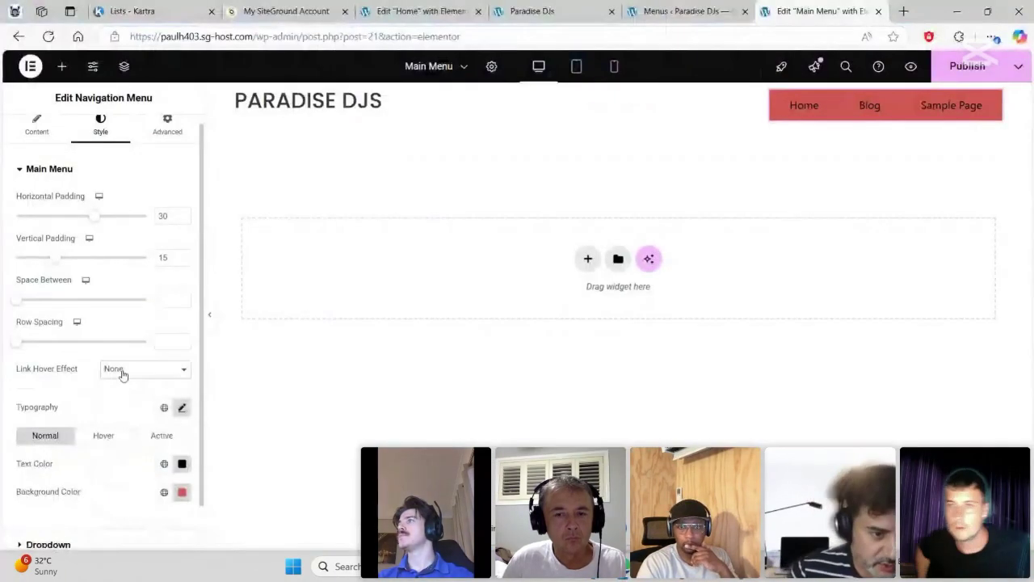
scroll(113, 378, down, 1)
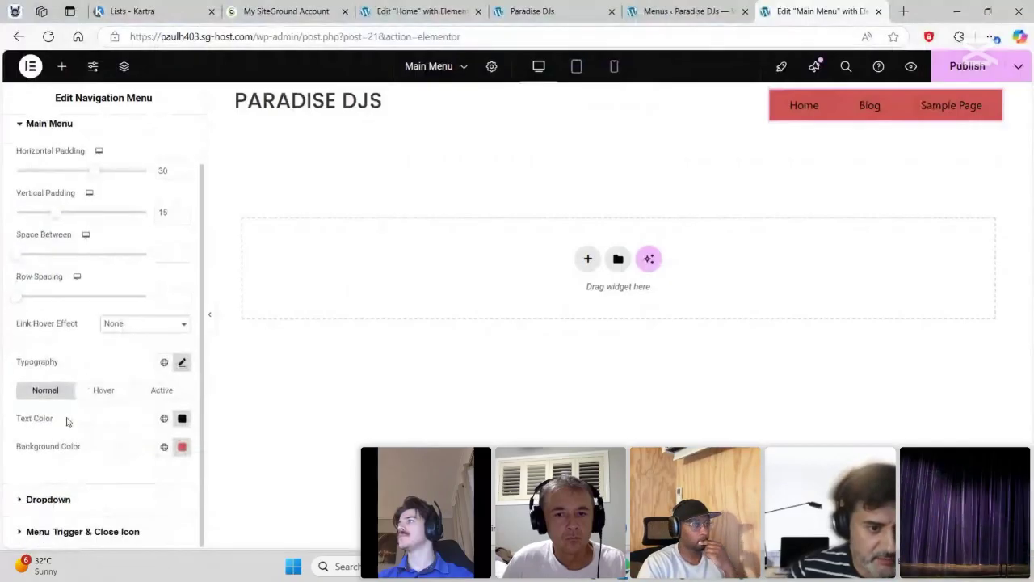
scroll(103, 243, up, 3)
click(52, 141)
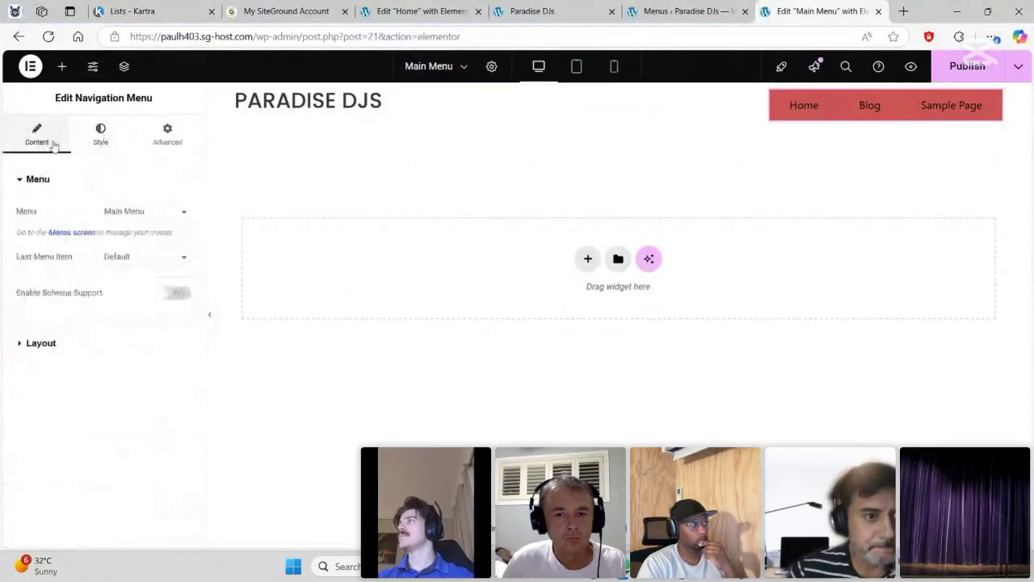
click(112, 131)
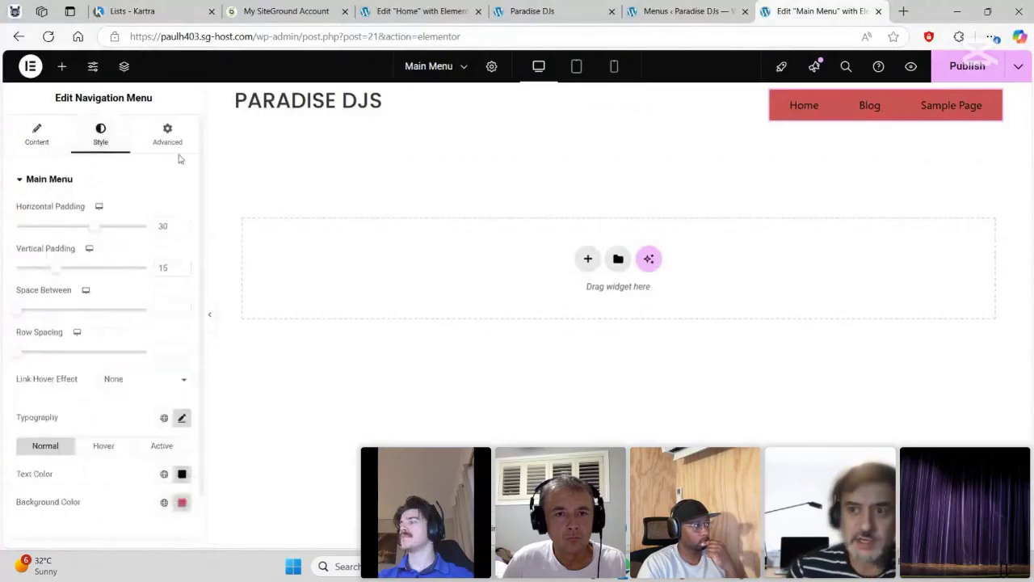
- Make the menu's normal background color fully transparent white (#FFFFFF00) and review the active state's colors
click(182, 503)
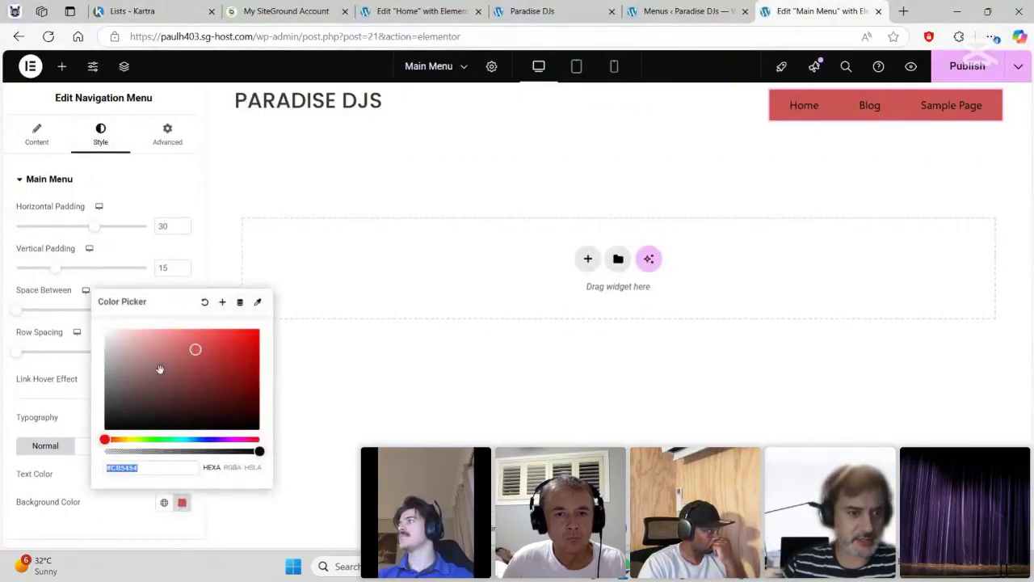
text(#FFFFFF)
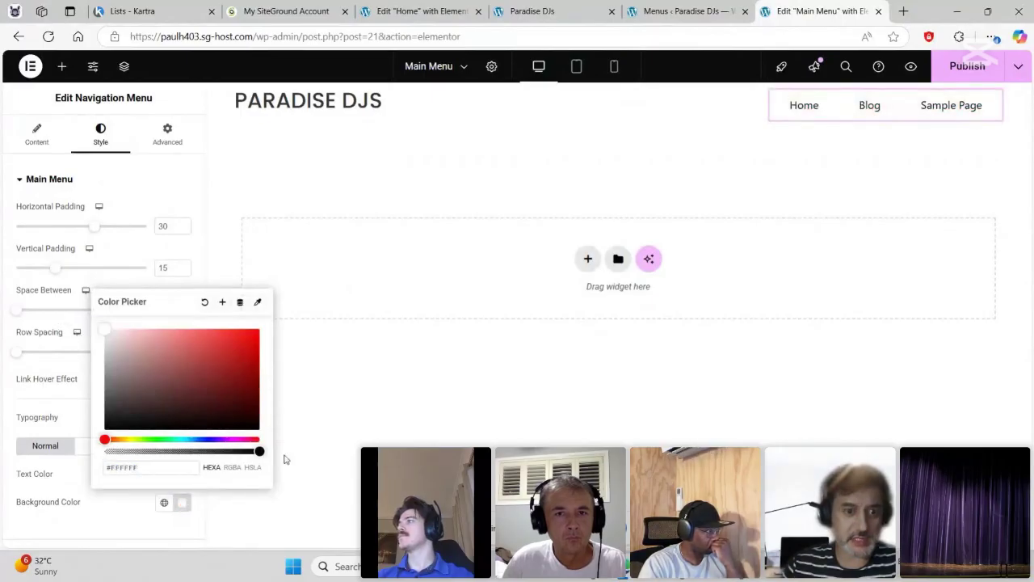
drag(258, 451, 181, 449)
click(76, 388)
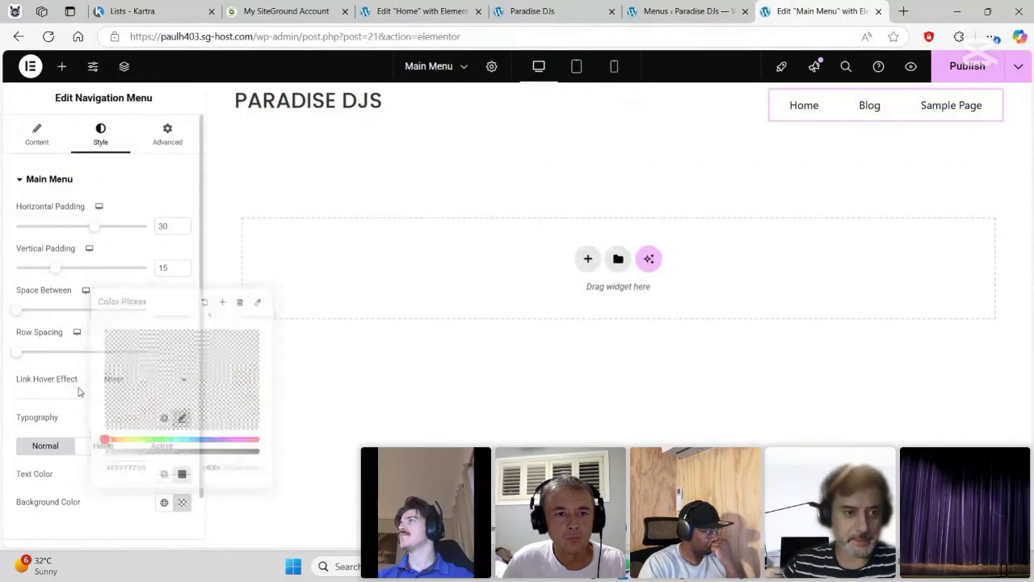
click(162, 446)
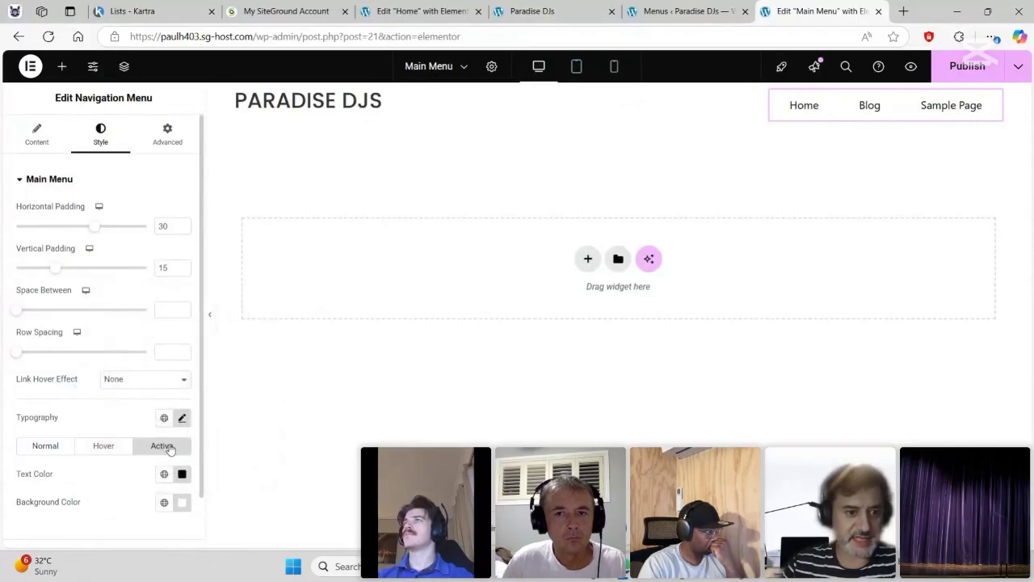
- Publish the Main Menu template, open the live Paradise DJs site and purge the SG cache to refresh the header
click(966, 64)
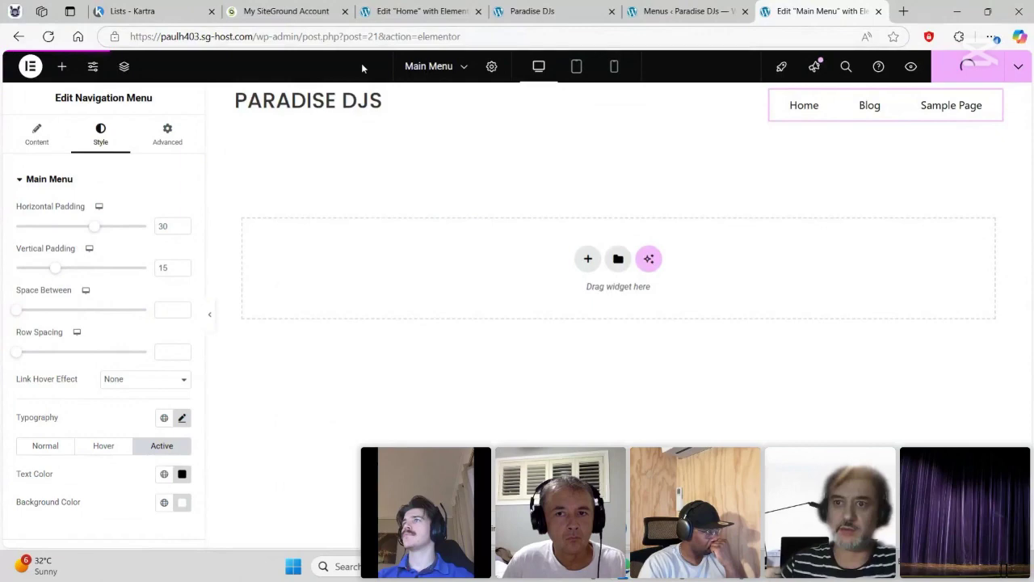
drag(555, 5, 773, 5)
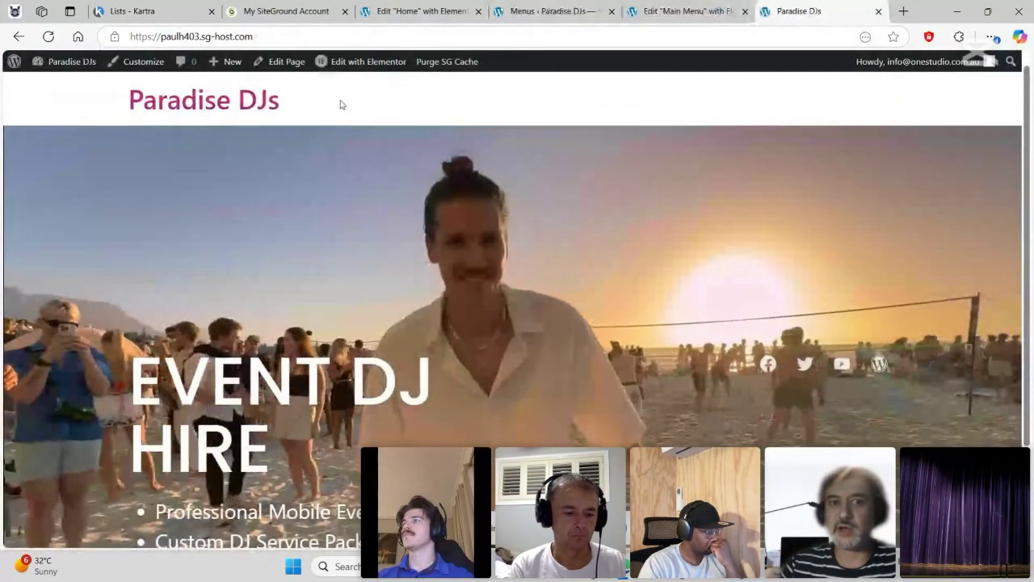
mouse_move(47, 66)
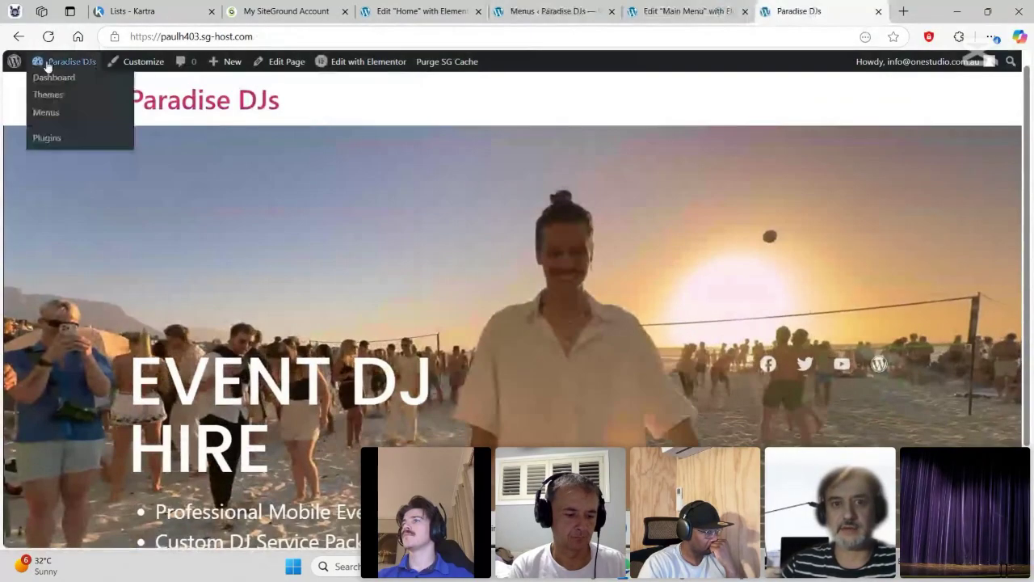
click(454, 65)
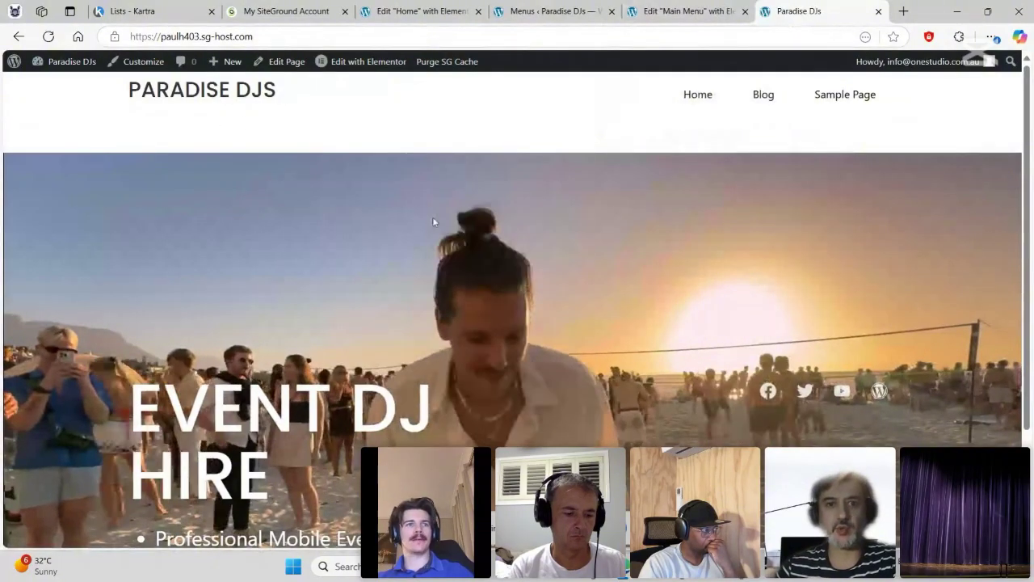
- Unlink the header container's margins in the Main Menu template and set its bottom margin to -100 px
click(697, 13)
click(615, 93)
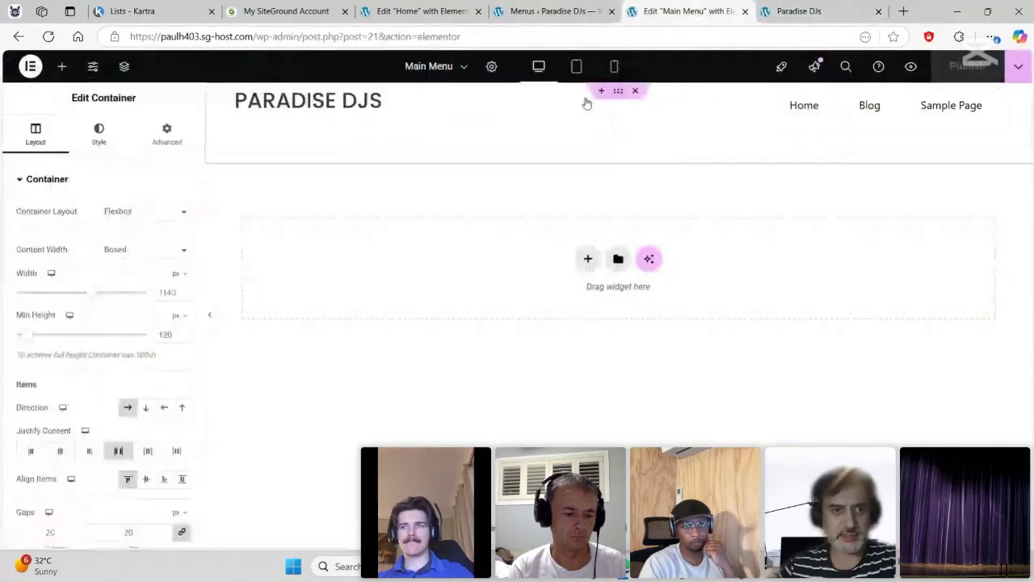
click(166, 134)
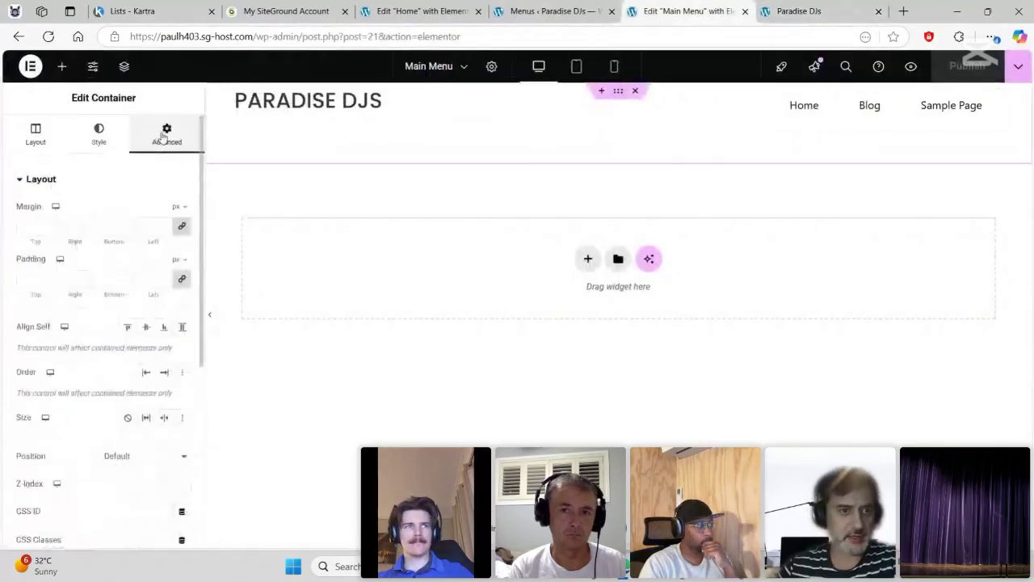
click(181, 229)
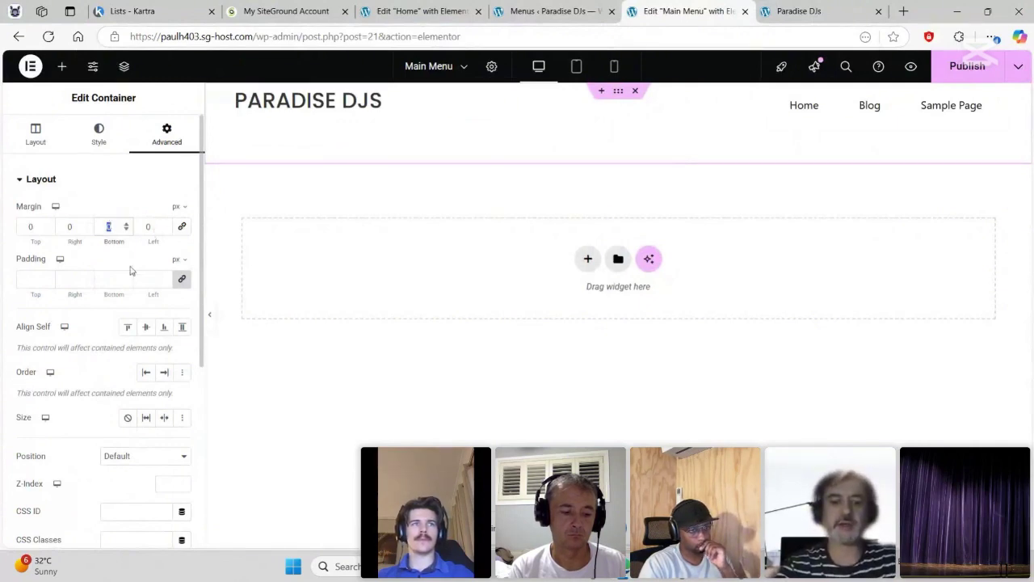
text(00)
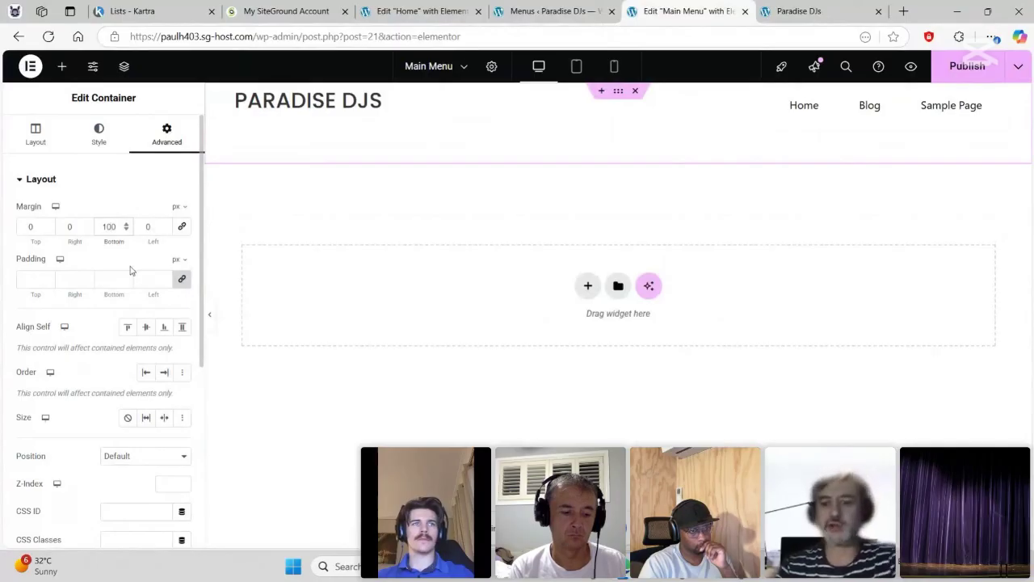
text(-)
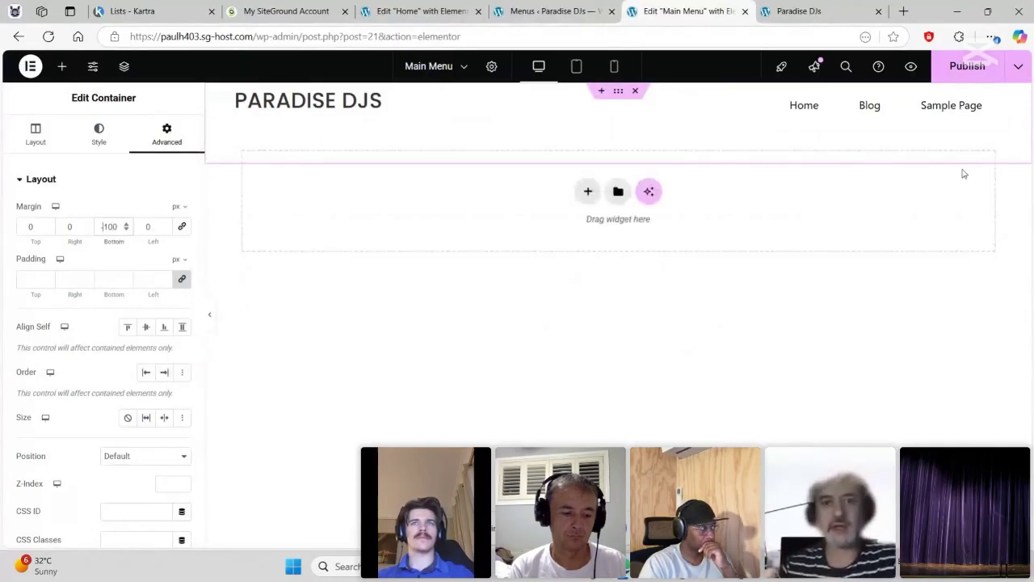
- Publish the template, purge the SG cache on the live site and check how the header overlaps the hero section
click(959, 78)
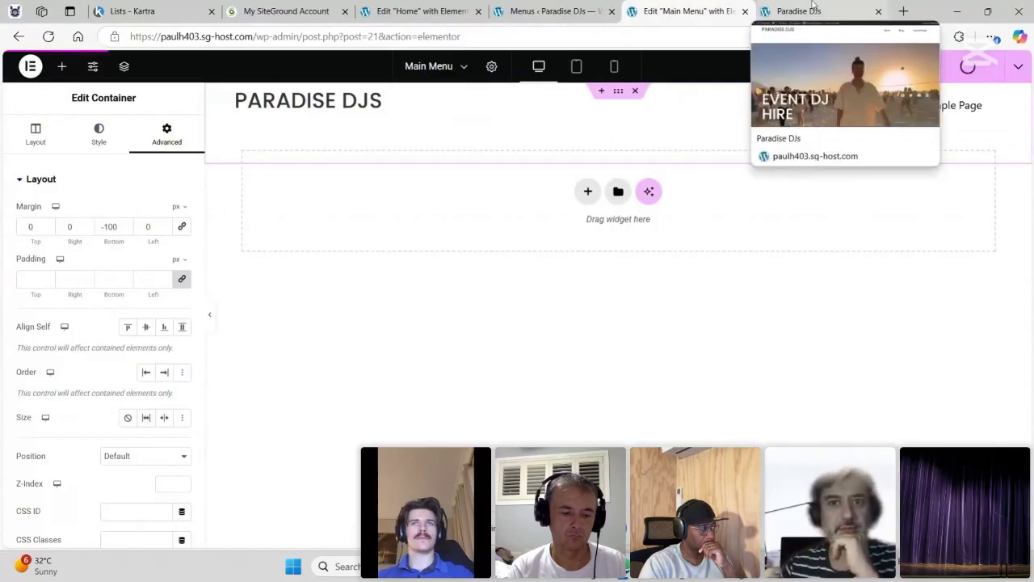
click(812, 8)
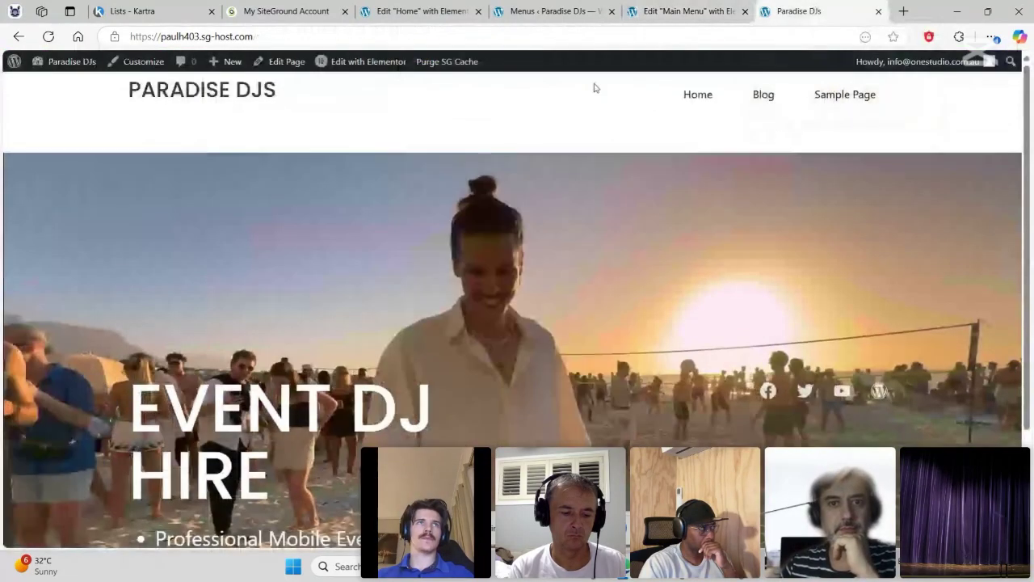
click(451, 62)
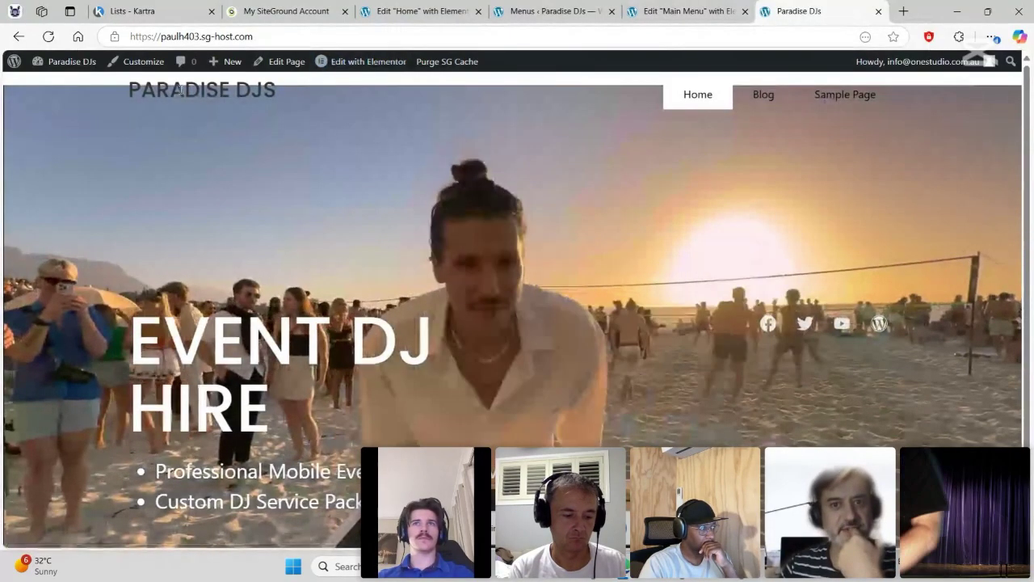
click(689, 10)
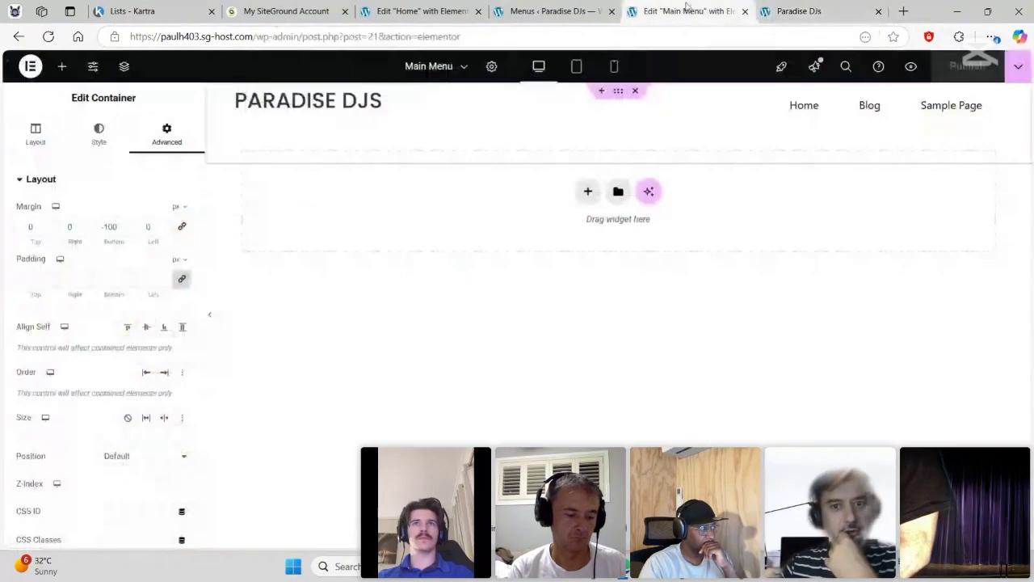
click(798, 10)
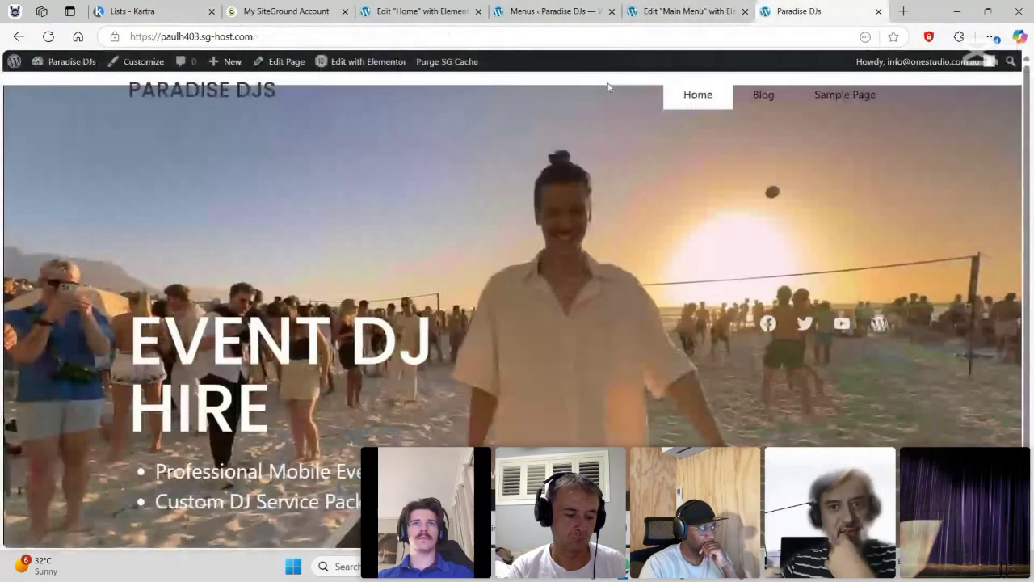
- Set the header container's bottom margin to -120 px in the Main Menu template
click(661, 12)
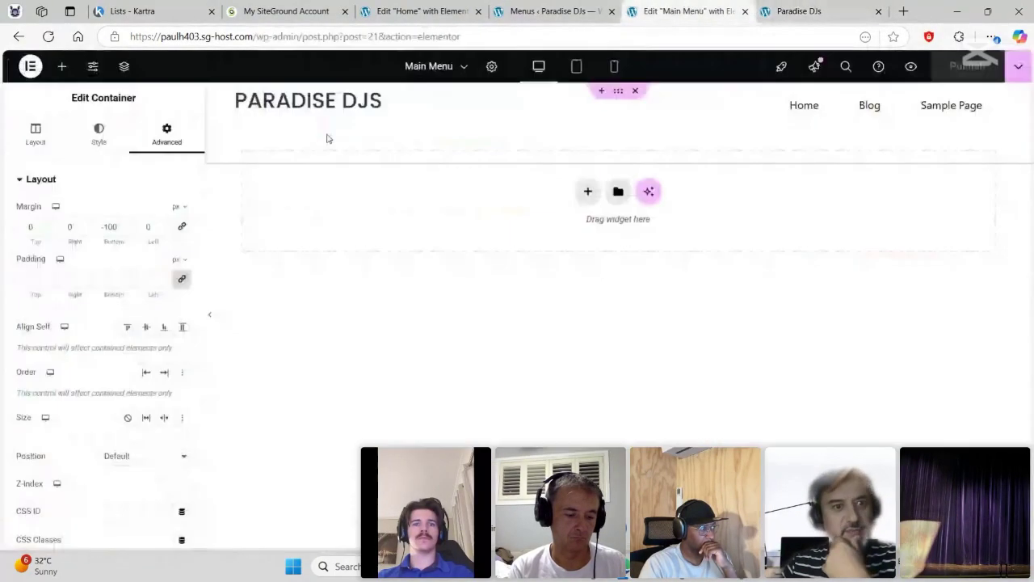
click(114, 226)
key(BackSpace)
text(2)
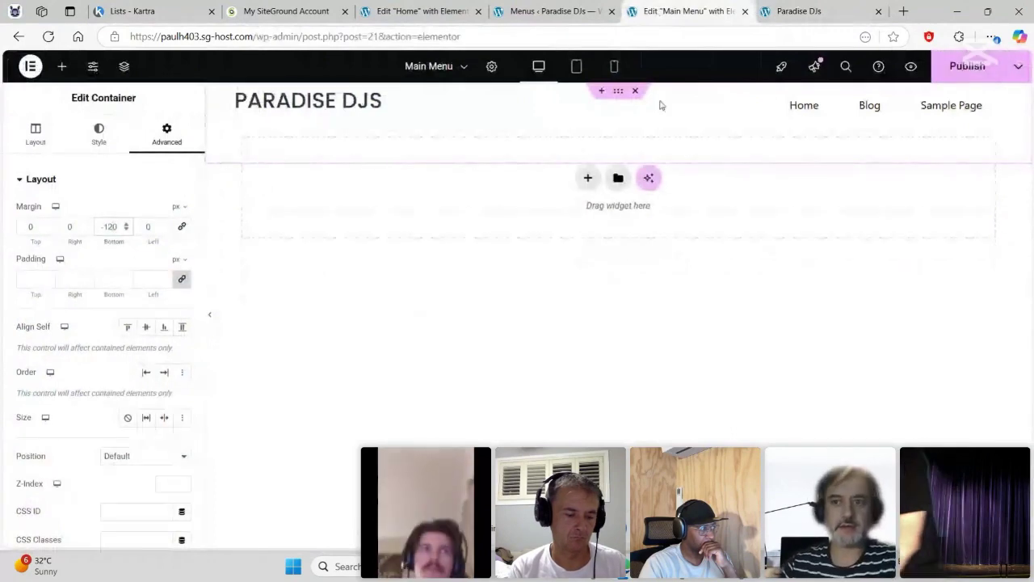
- Publish the Main Menu template and purge the SG cache on the live Paradise DJs site
click(965, 66)
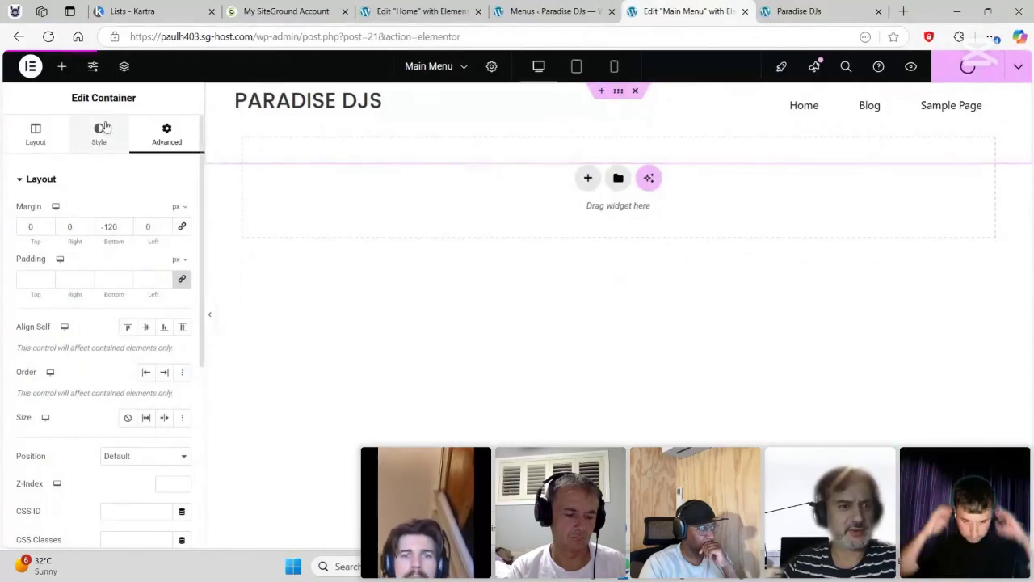
click(828, 8)
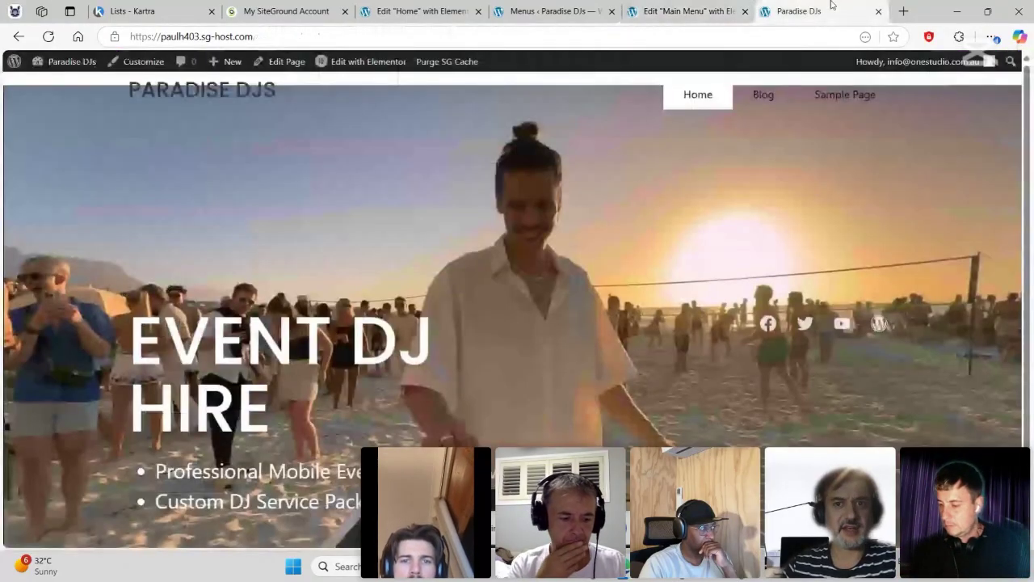
click(458, 61)
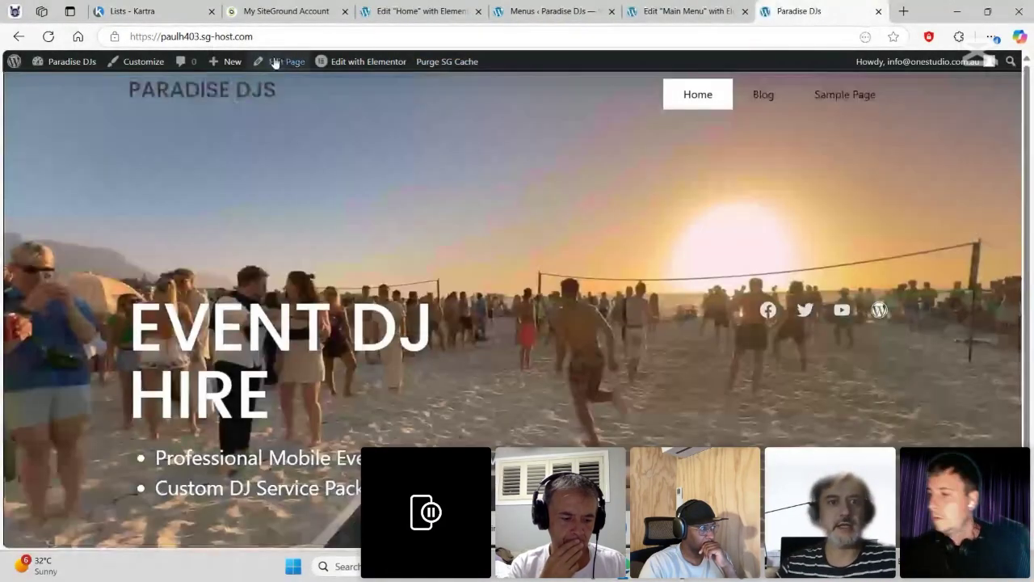
- Copy the live site's address and open it in a new Chrome tab to check the header in another browser
key(ctrl+l)
key(ctrl+c)
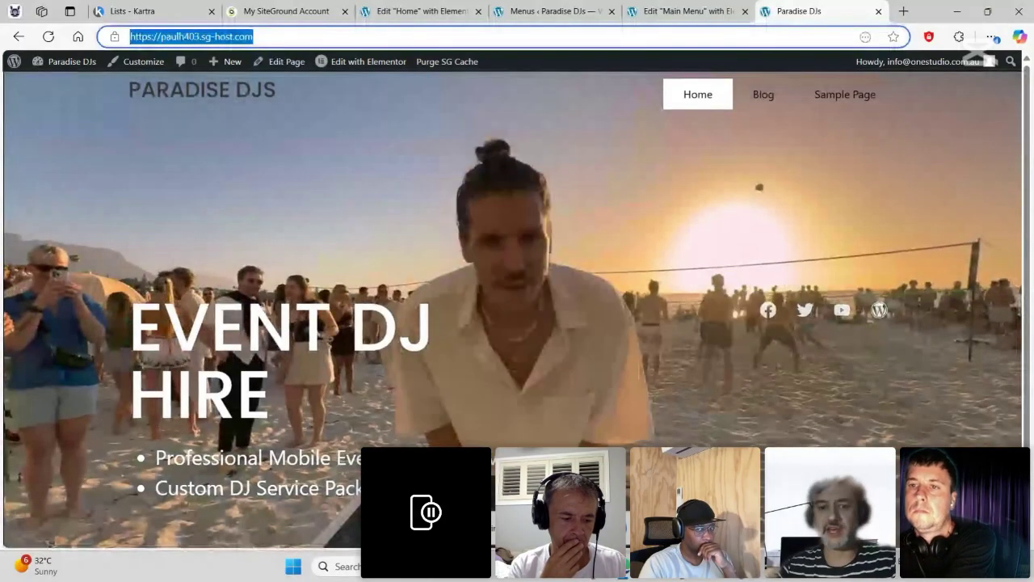
click(593, 566)
click(517, 501)
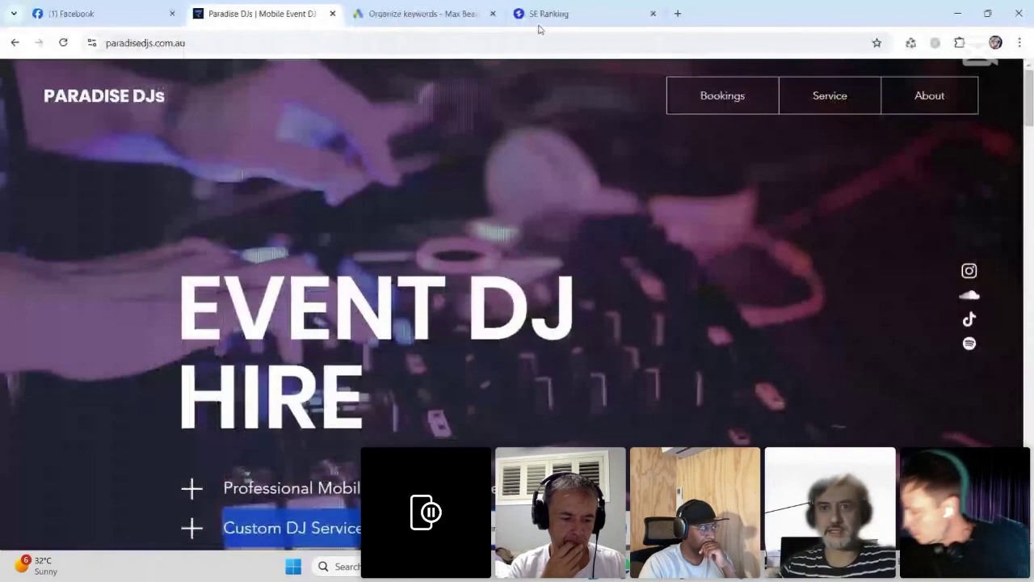
click(676, 13)
key(ctrl+v)
key(Return)
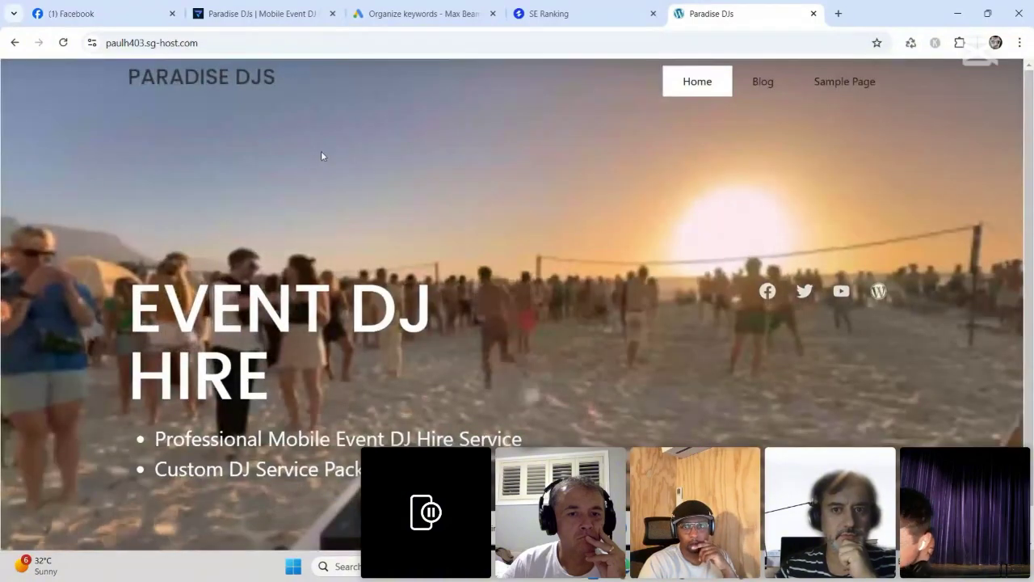
- Switch back to Edge, inspect the header on the live site's Blog page, and return to its Home page
key(alt+Tab)
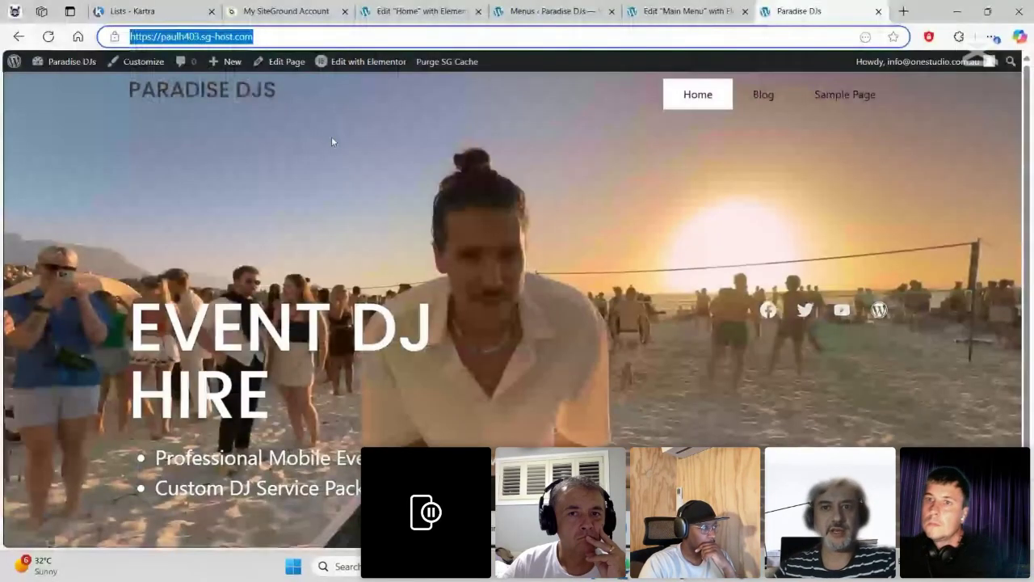
key(ctrl+shift+Tab)
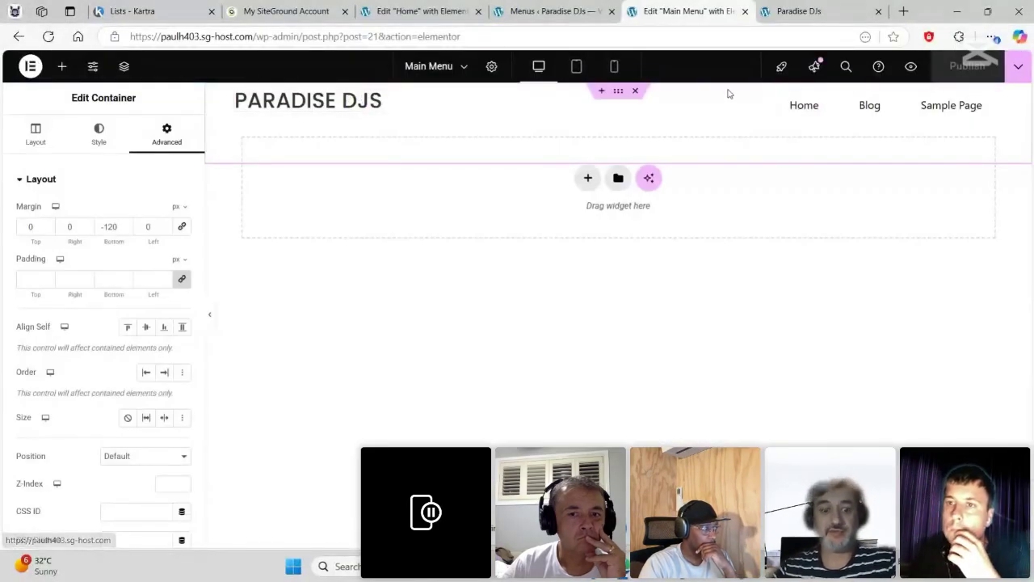
key(ctrl+Tab)
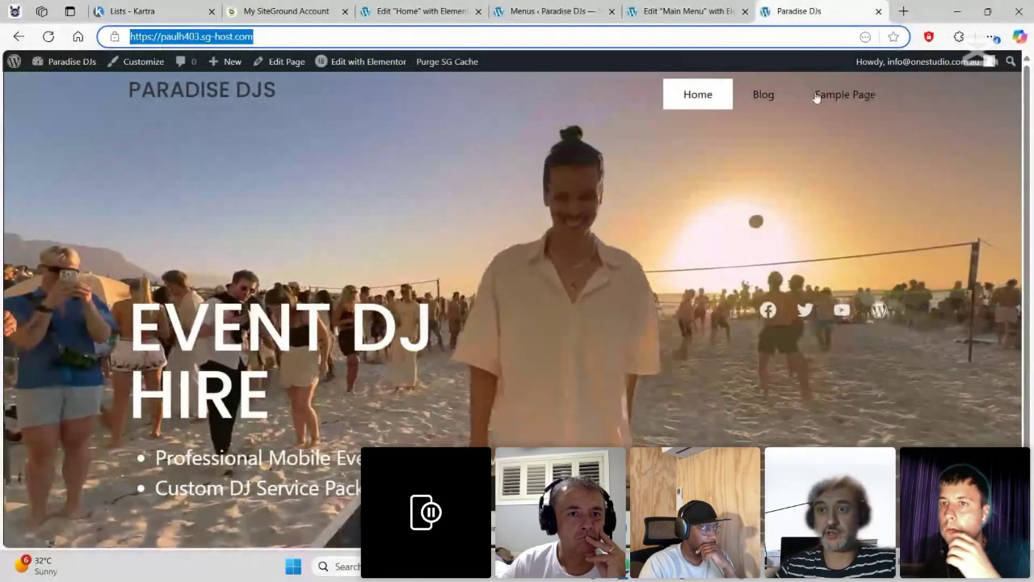
click(762, 97)
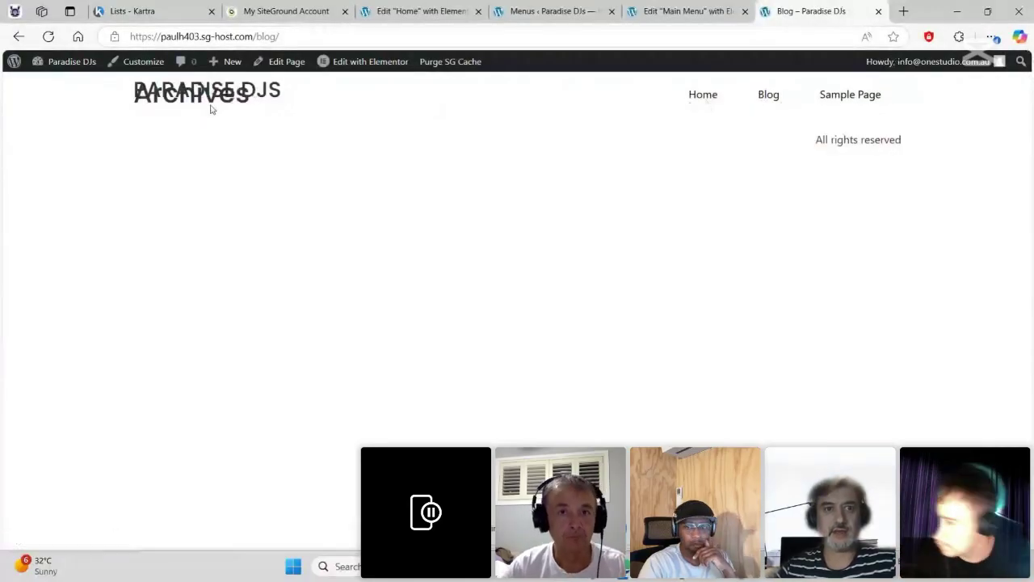
drag(268, 91, 138, 96)
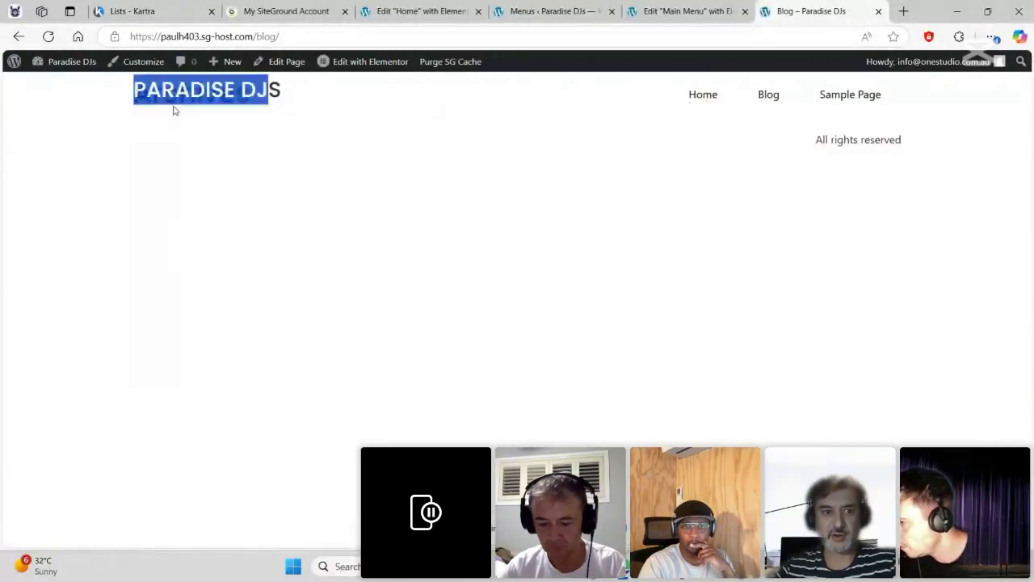
click(284, 122)
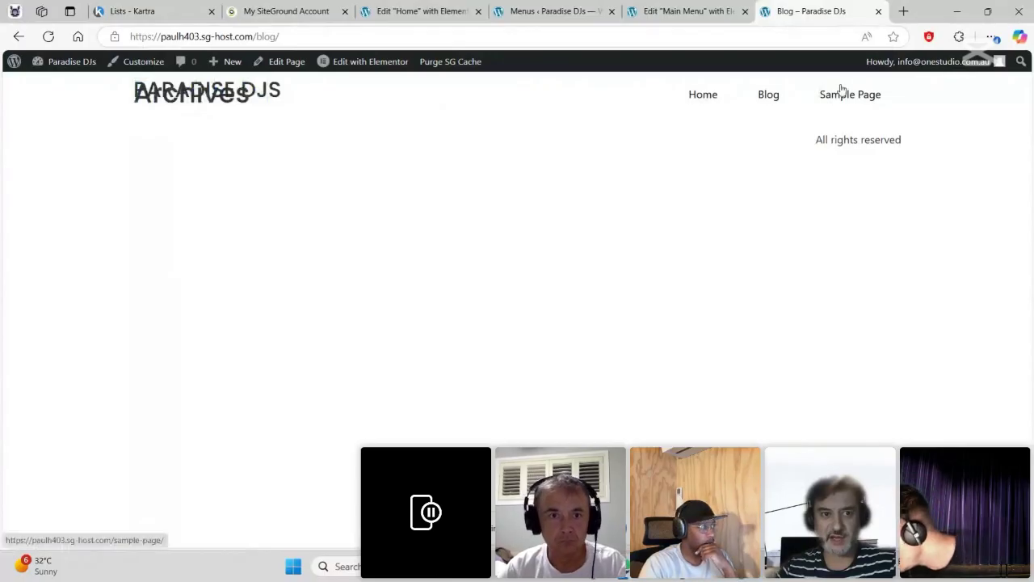
click(705, 10)
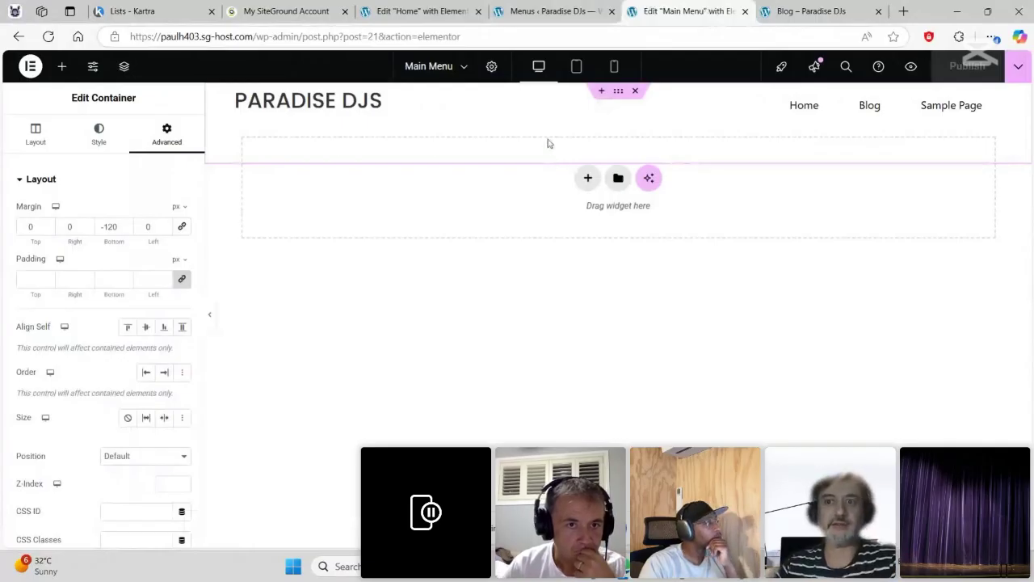
click(810, 10)
click(700, 95)
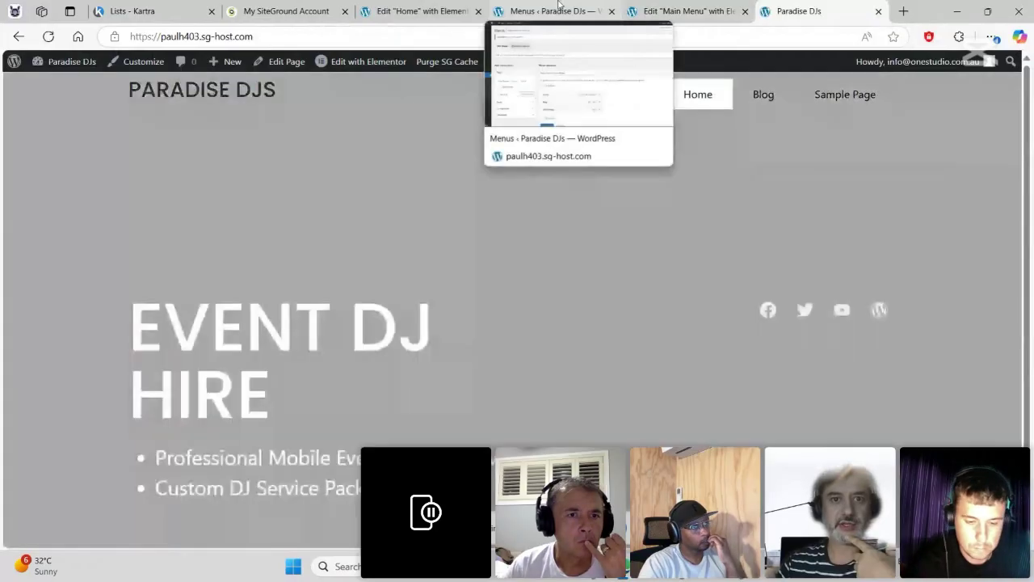
- In the Main Menu template, set the PARADISE DJS heading's text color to #FFFFFF and its weight to 600 (Semi Bold)
click(558, 8)
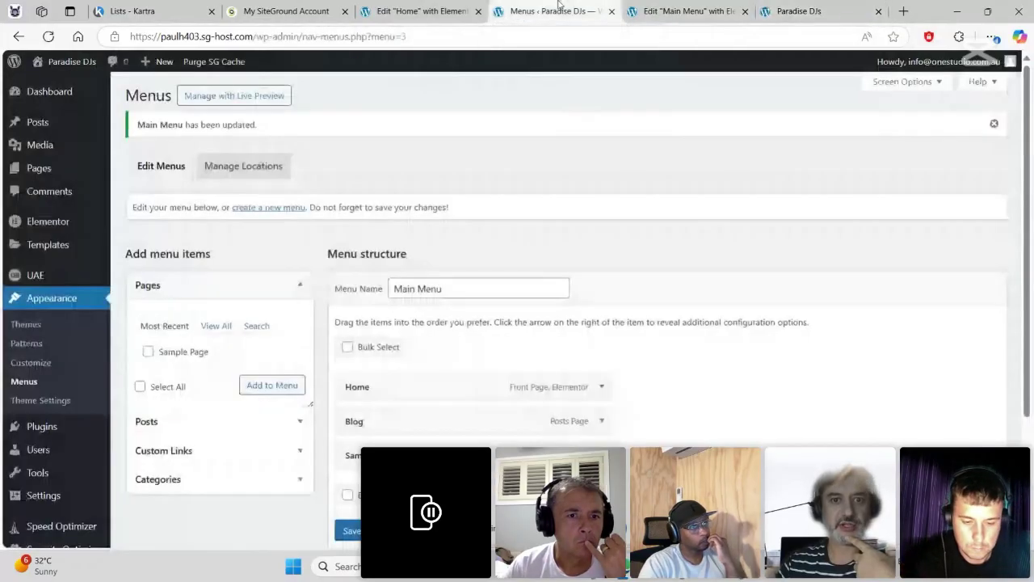
click(642, 8)
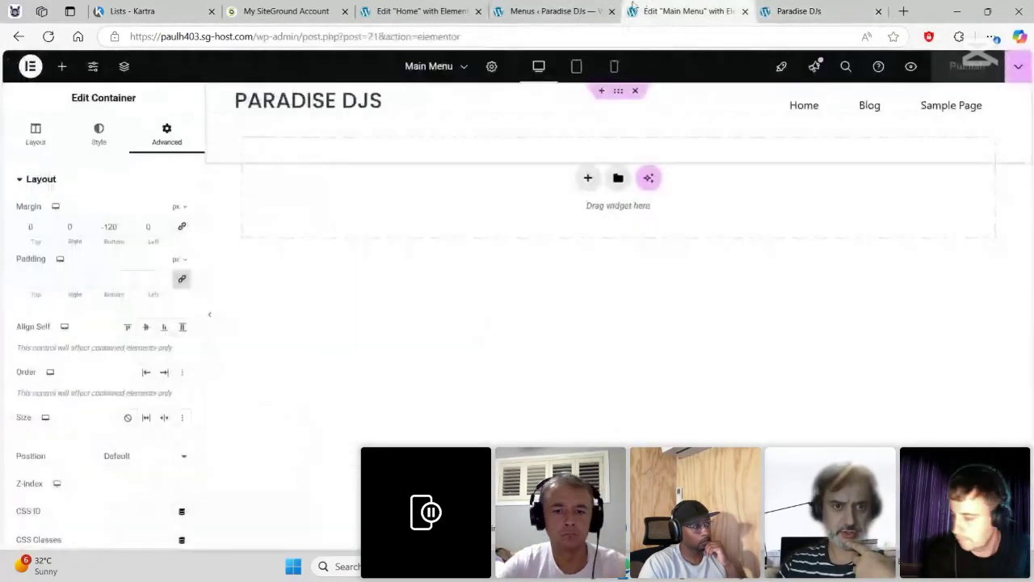
click(361, 105)
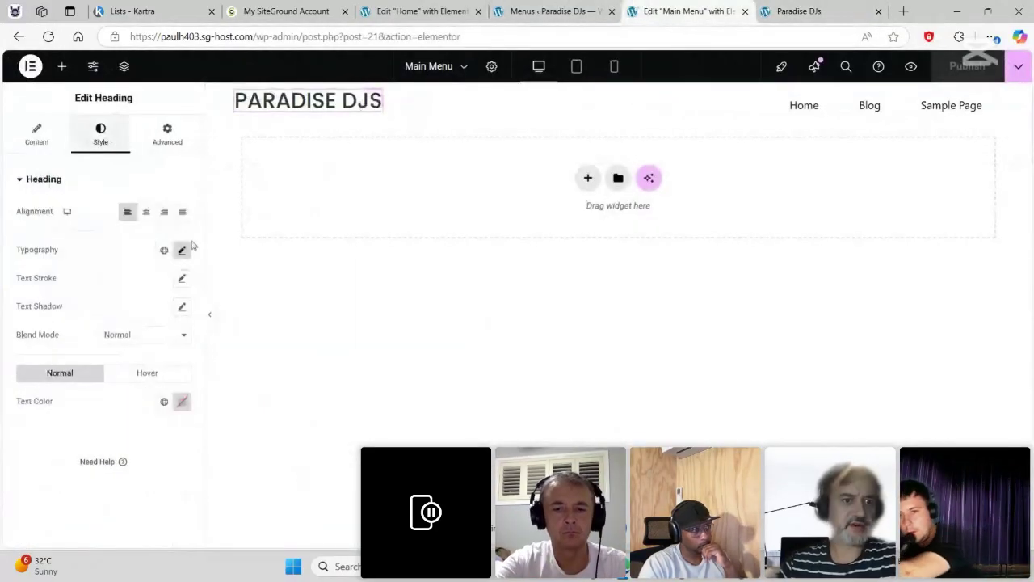
click(182, 402)
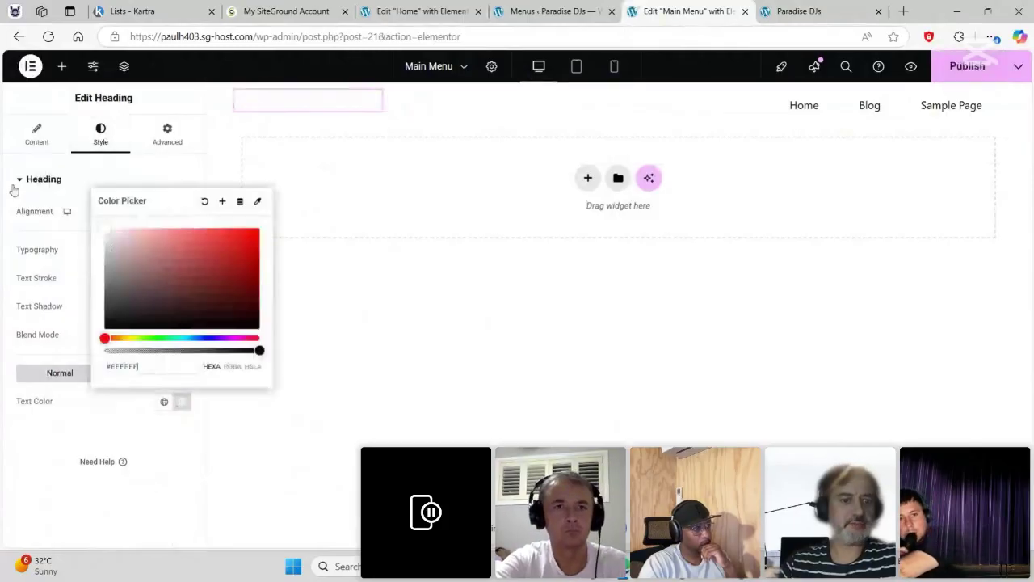
click(81, 173)
click(54, 181)
click(182, 251)
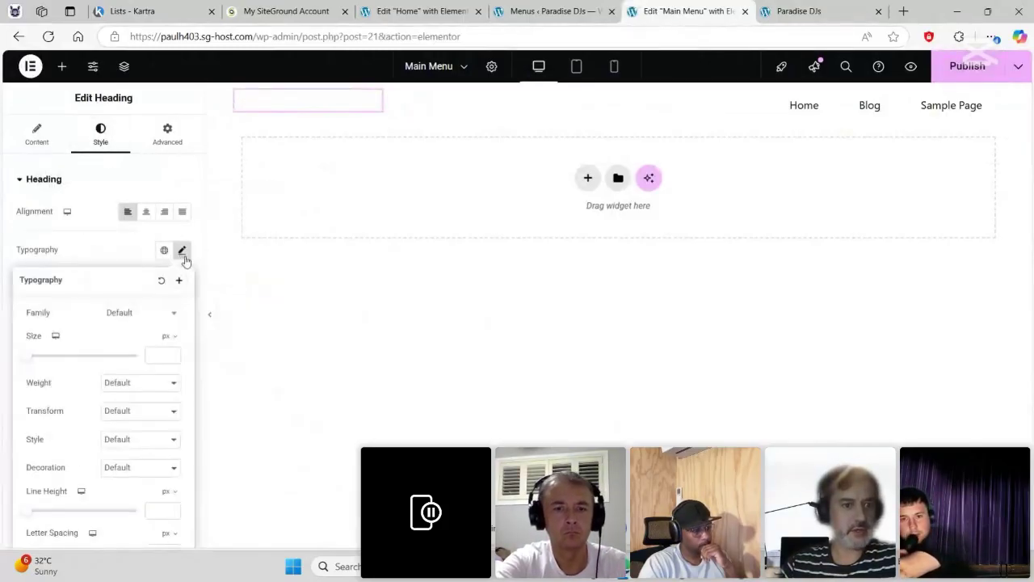
click(134, 384)
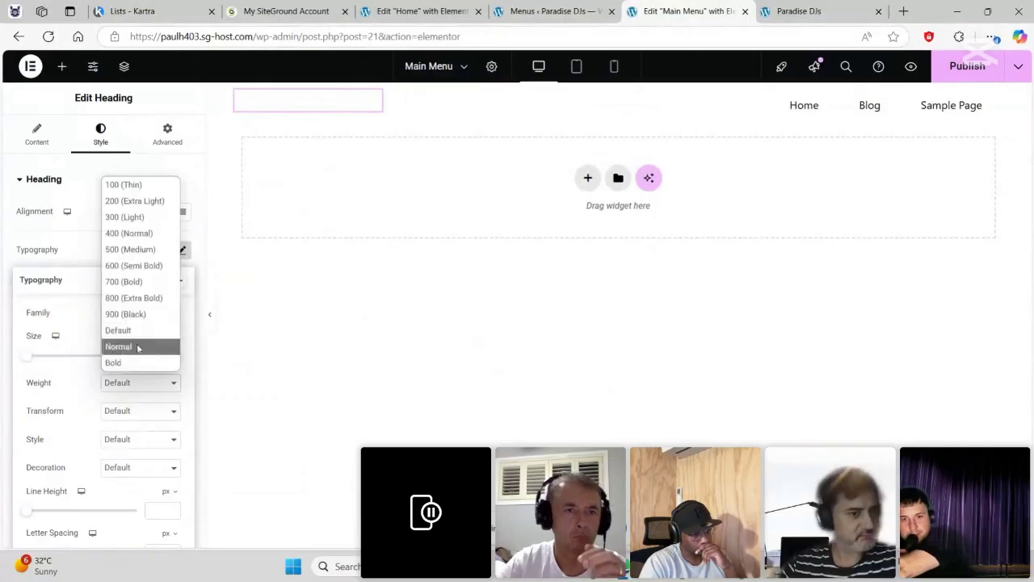
click(155, 266)
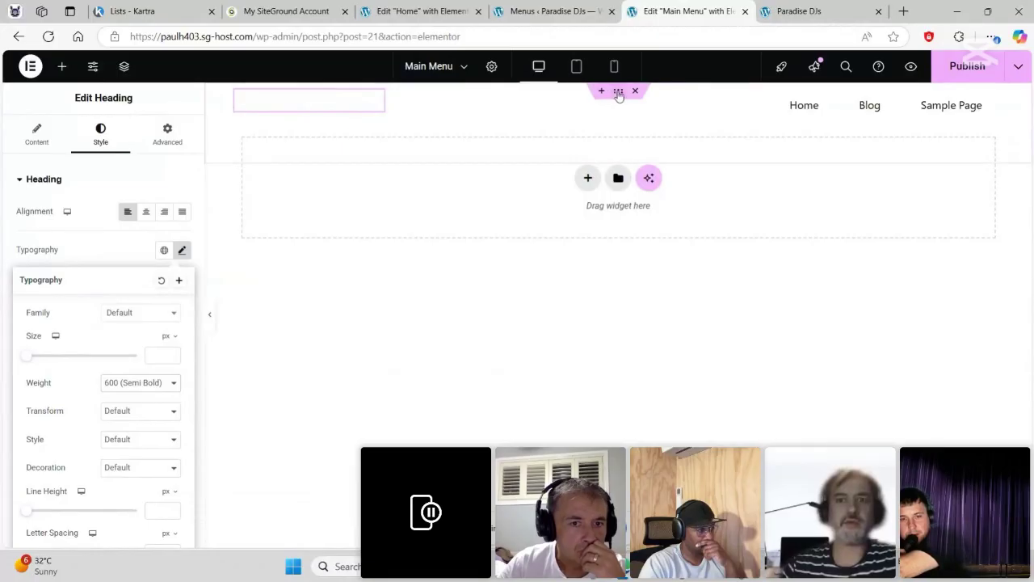
- Align the header container's items to Center
click(618, 92)
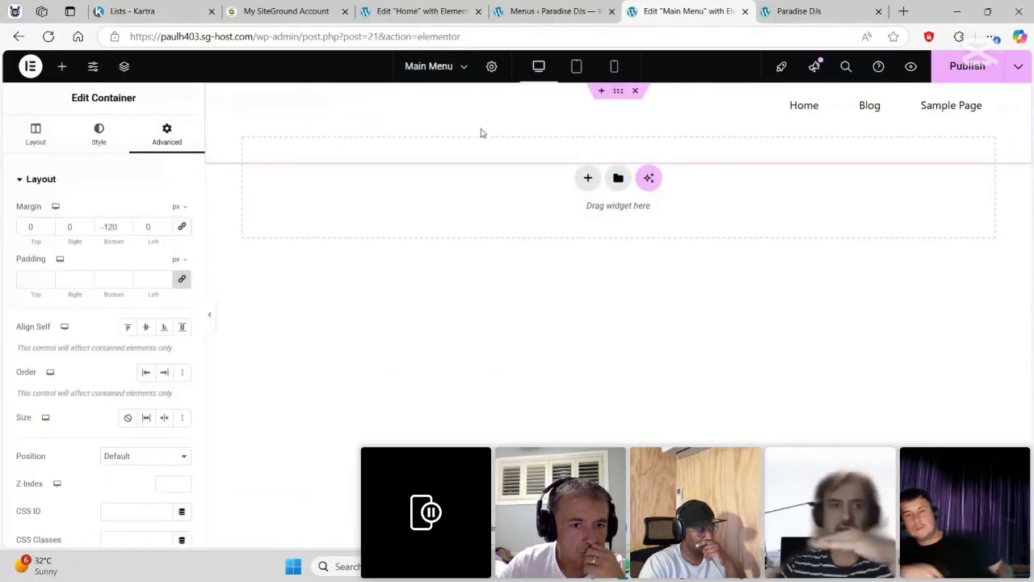
click(36, 137)
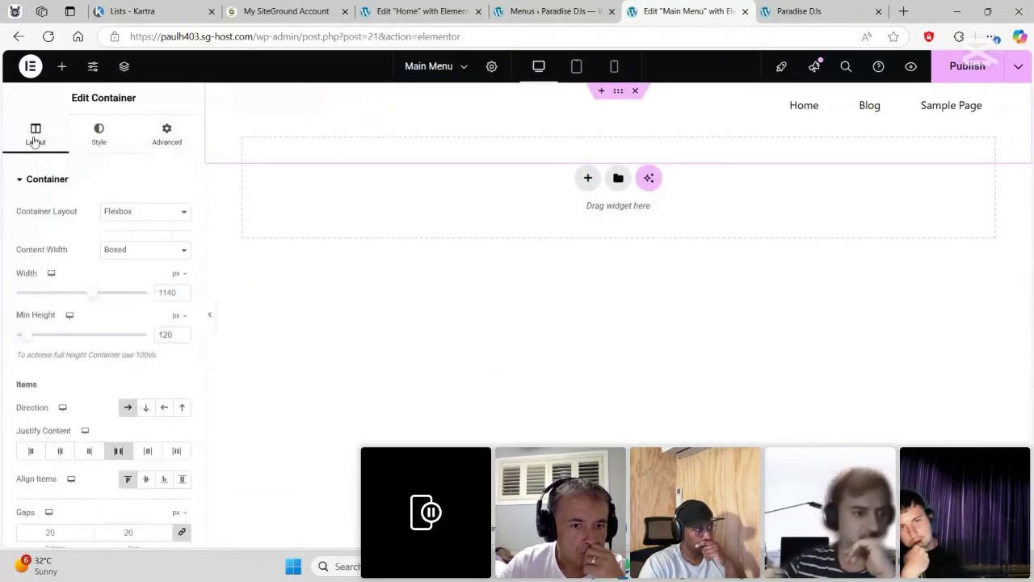
click(146, 481)
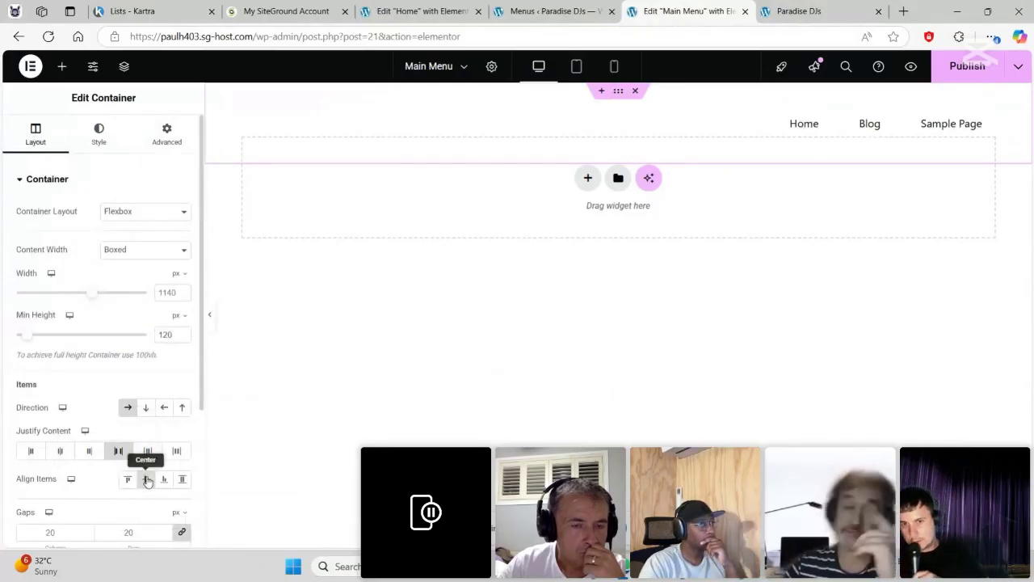
- Set the navigation menu's normal text color to white and open its Menu Trigger & Close Icon style settings
click(866, 123)
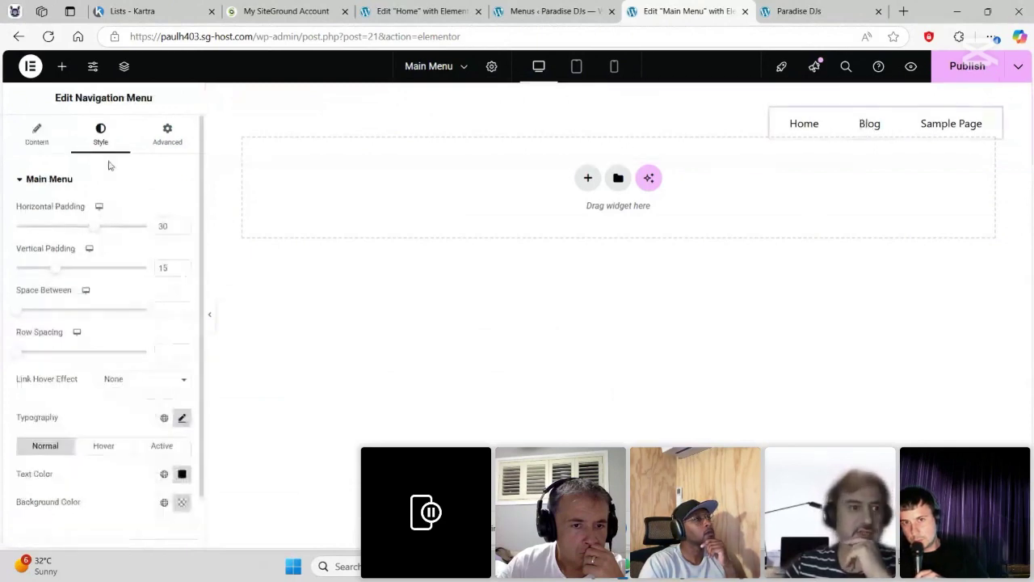
click(182, 474)
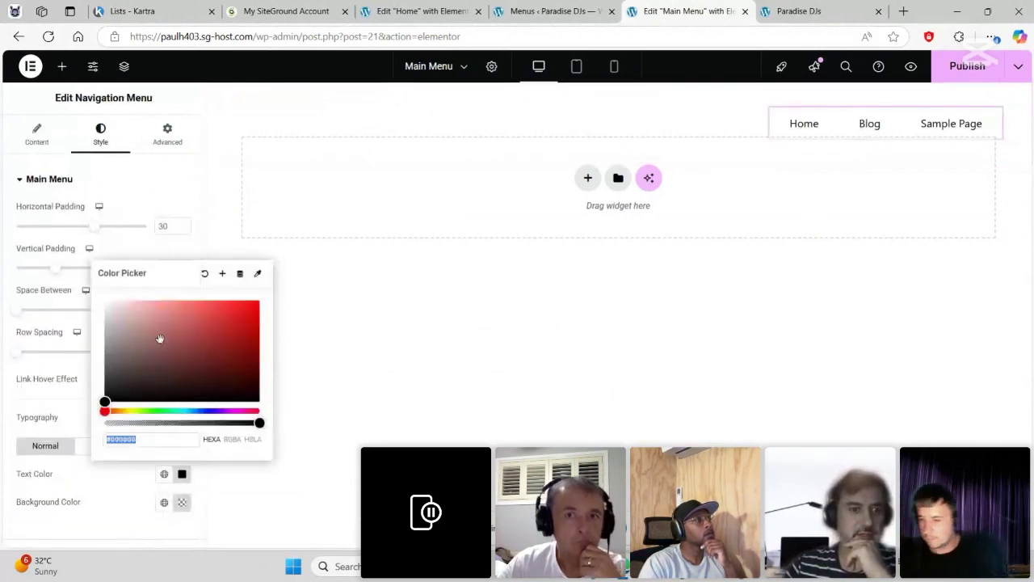
drag(159, 339, 55, 281)
click(129, 180)
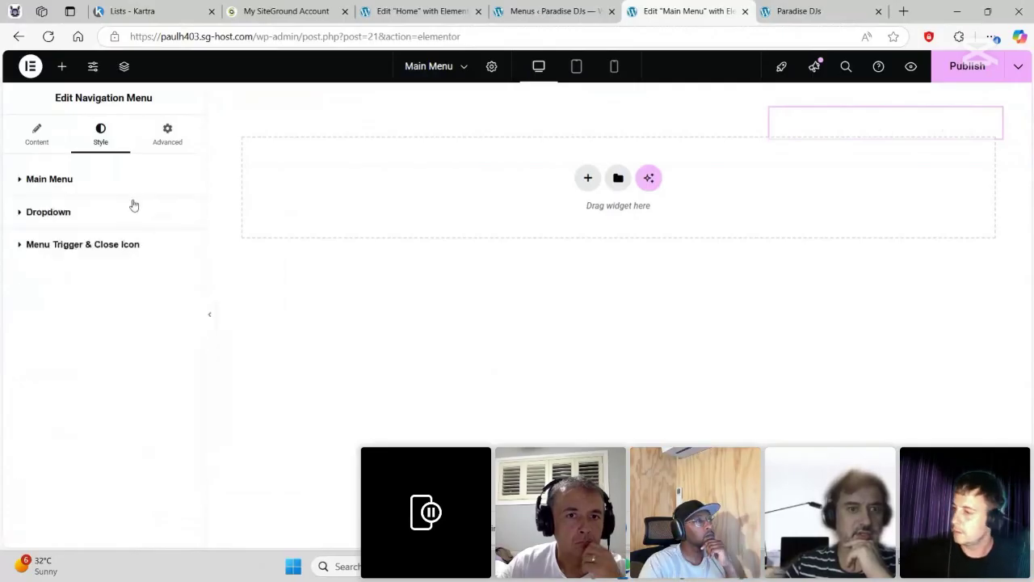
click(104, 244)
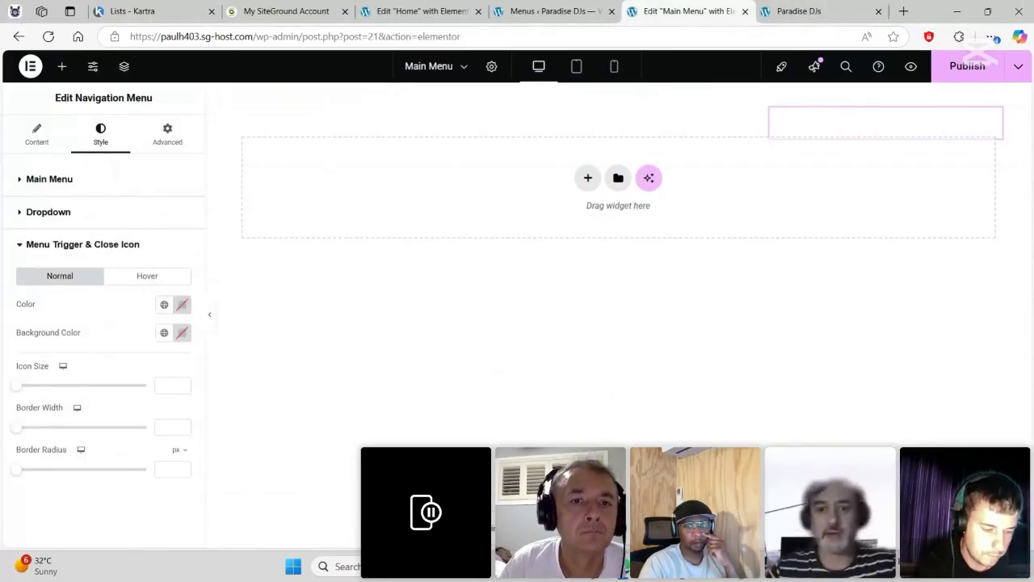
- Switch to Chrome and review the header and hero section of the existing paradisedjs.com.au home page for reference
click(594, 566)
mouse_move(594, 508)
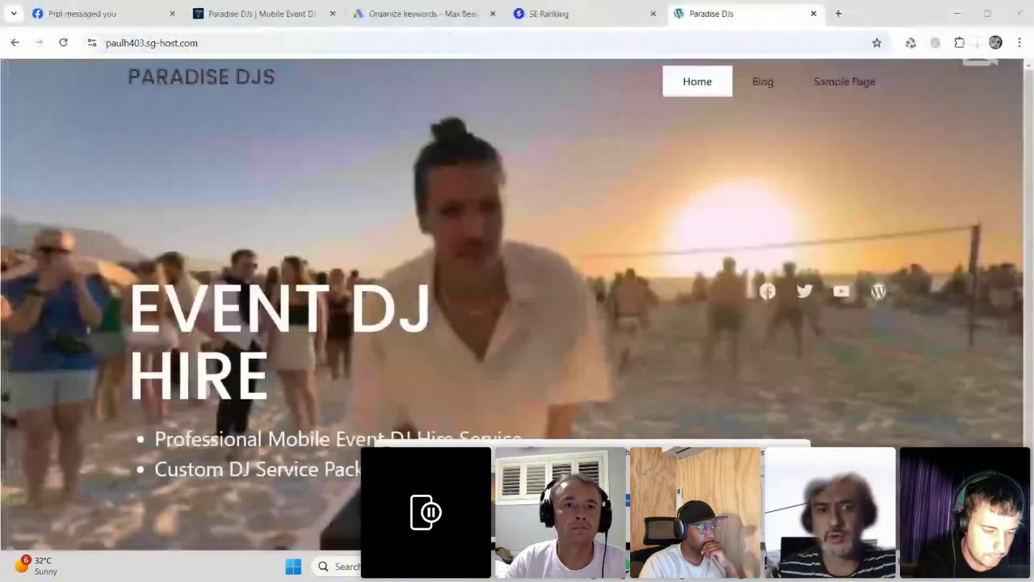
click(265, 6)
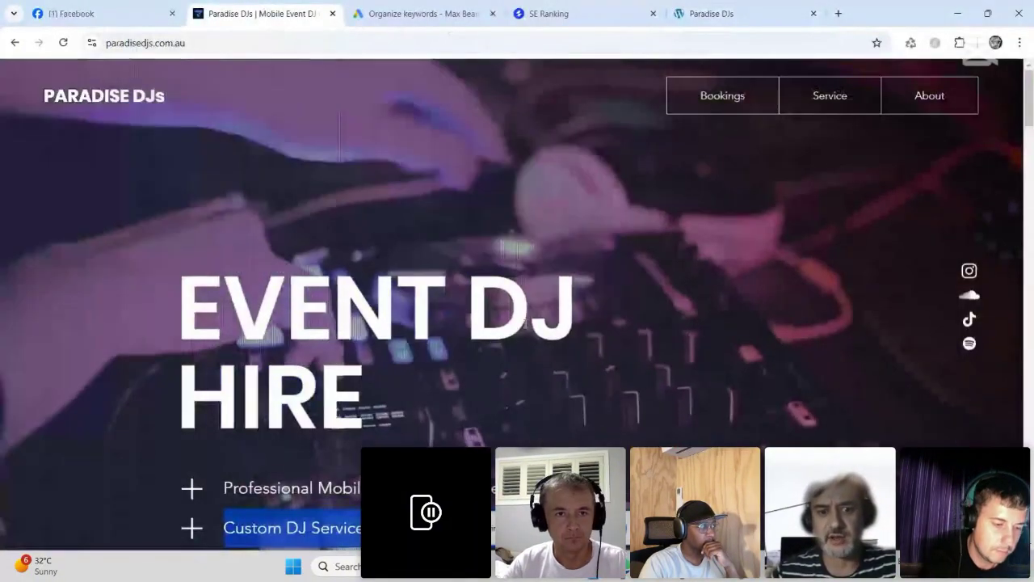
scroll(525, 323, down, 5)
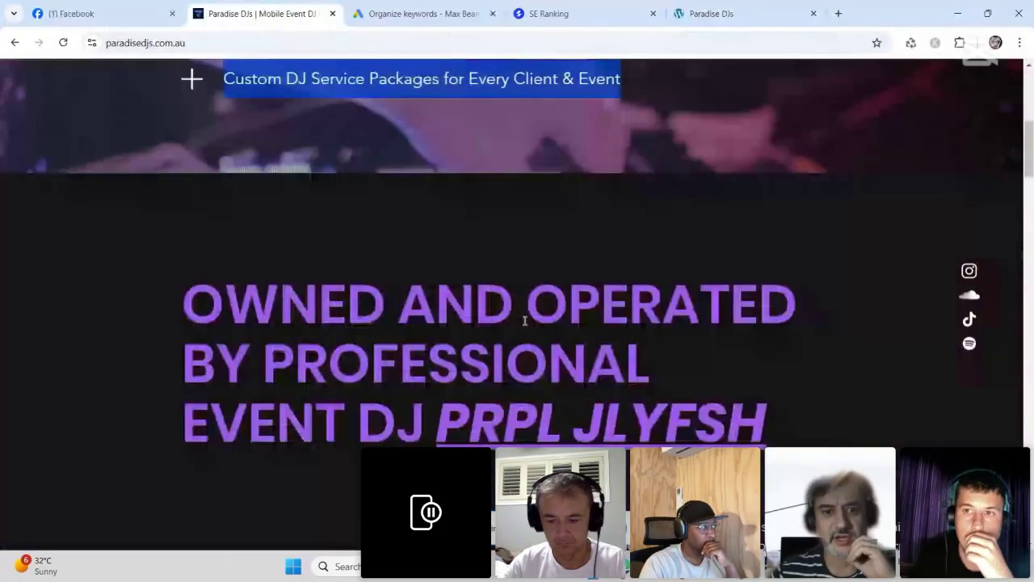
scroll(524, 321, down, 2)
scroll(523, 324, up, 5)
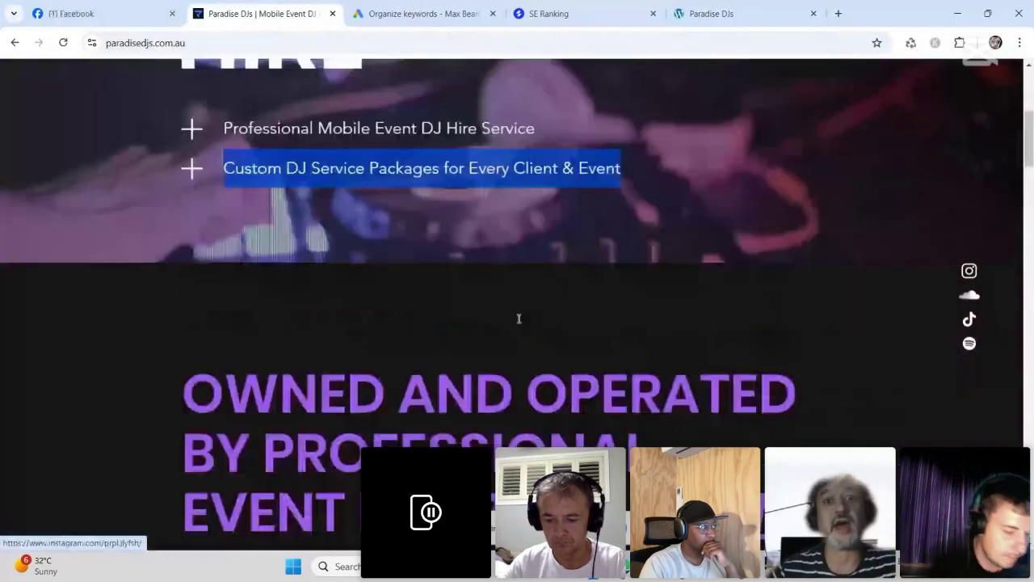
scroll(516, 317, up, 2)
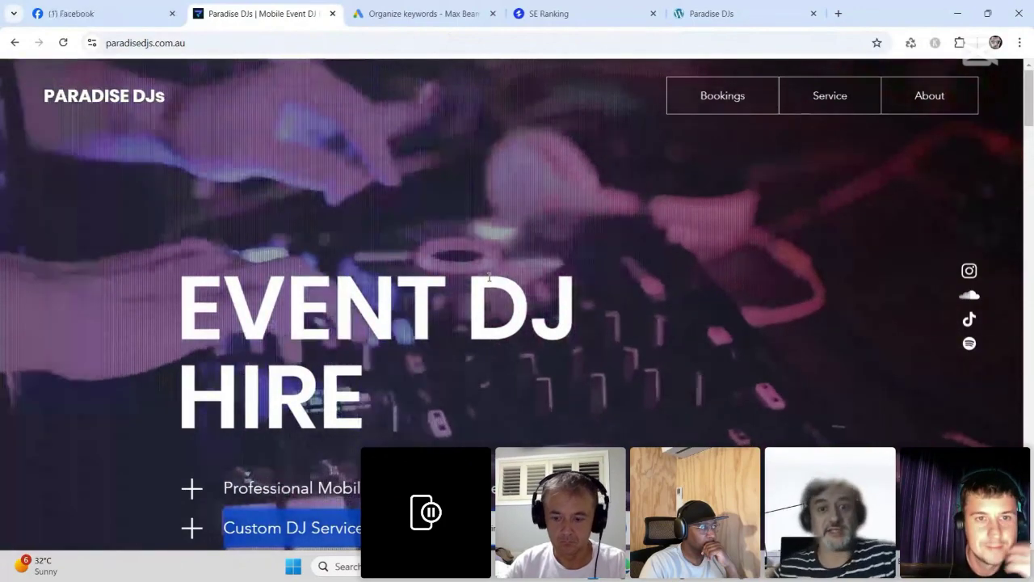
- Publish the Main Menu template in the Edge editor and review the reloaded paulh403.sg-host.com home page in Chrome
key(alt+Tab)
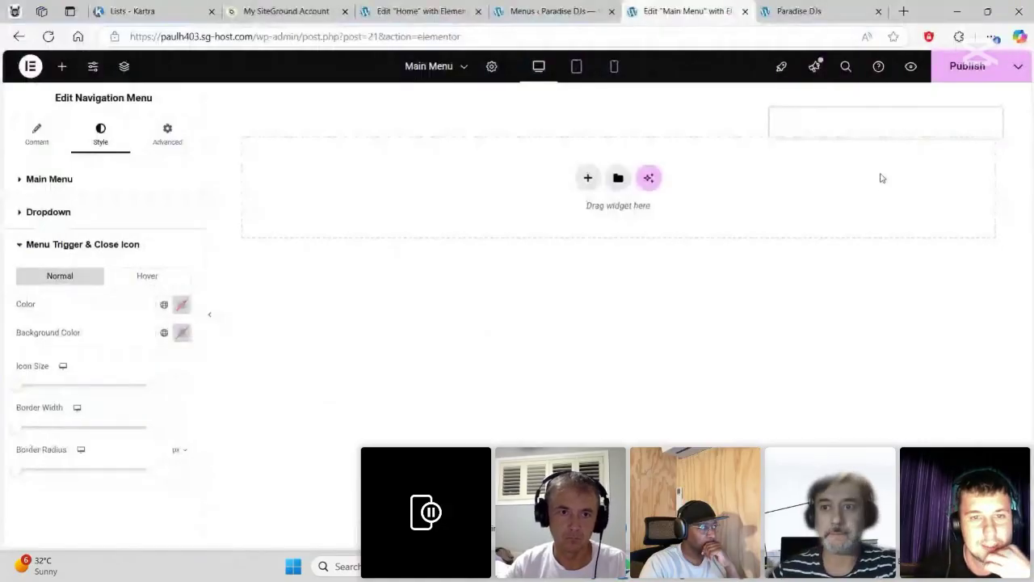
click(959, 70)
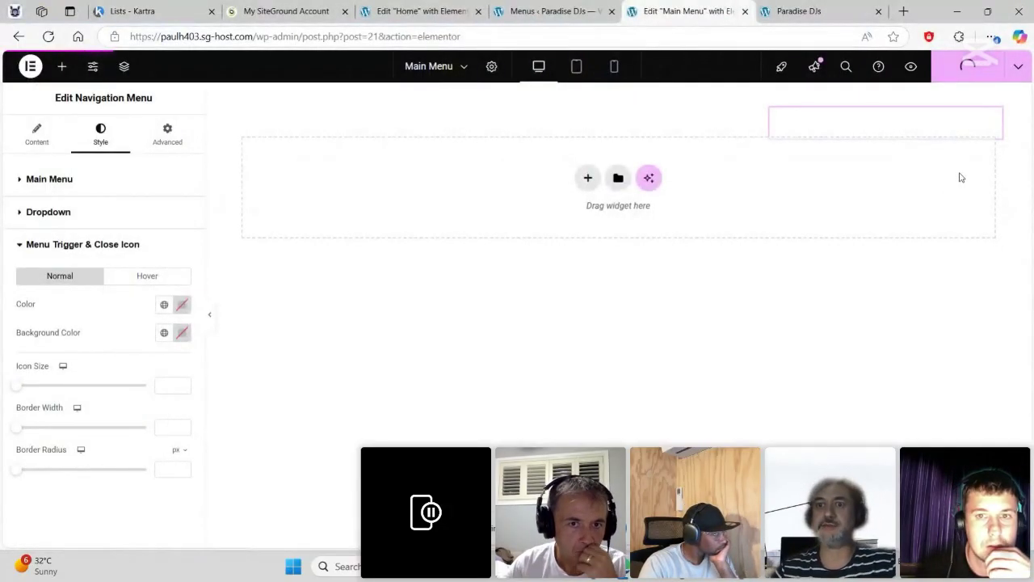
key(alt+Tab)
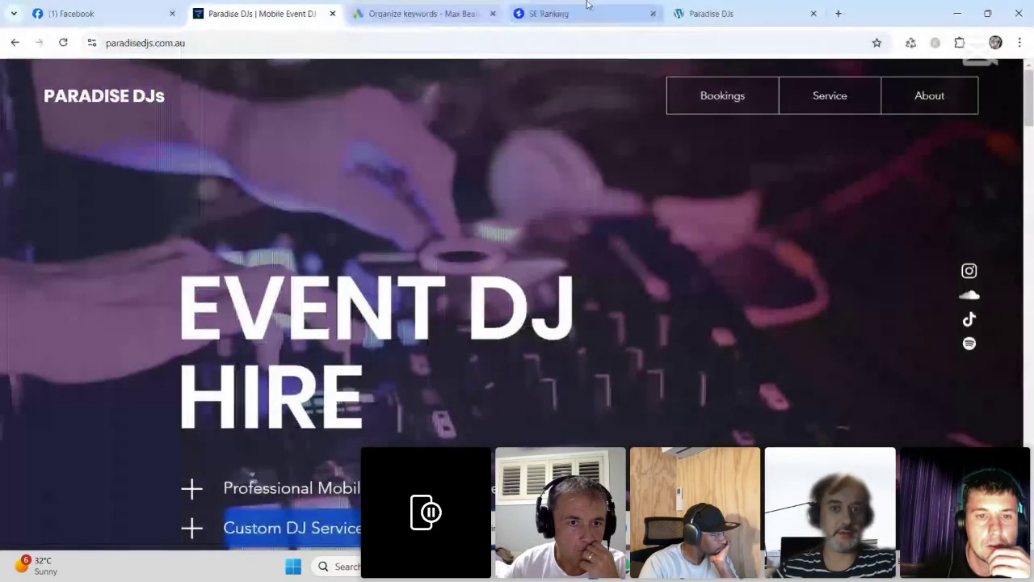
click(719, 12)
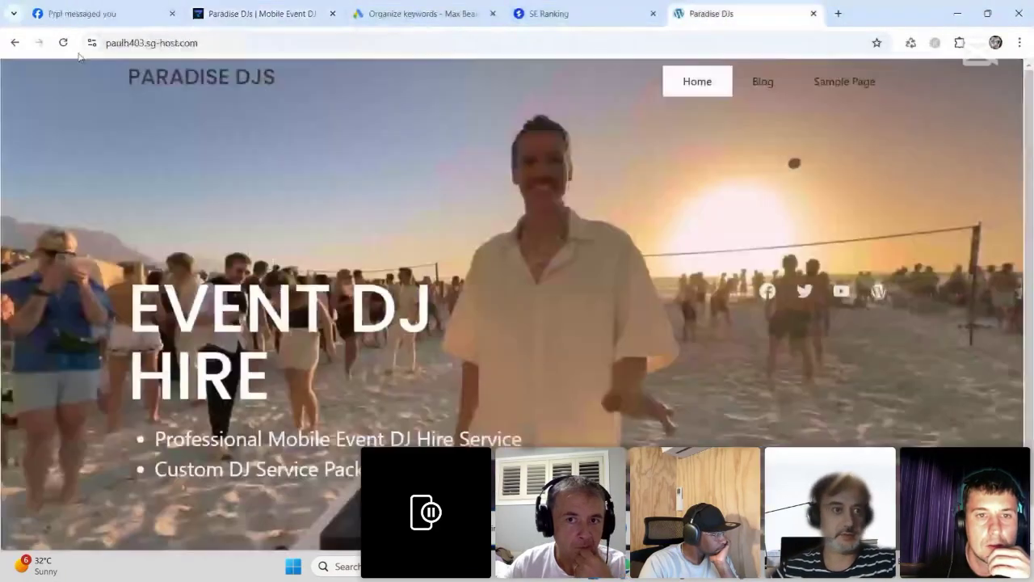
click(63, 42)
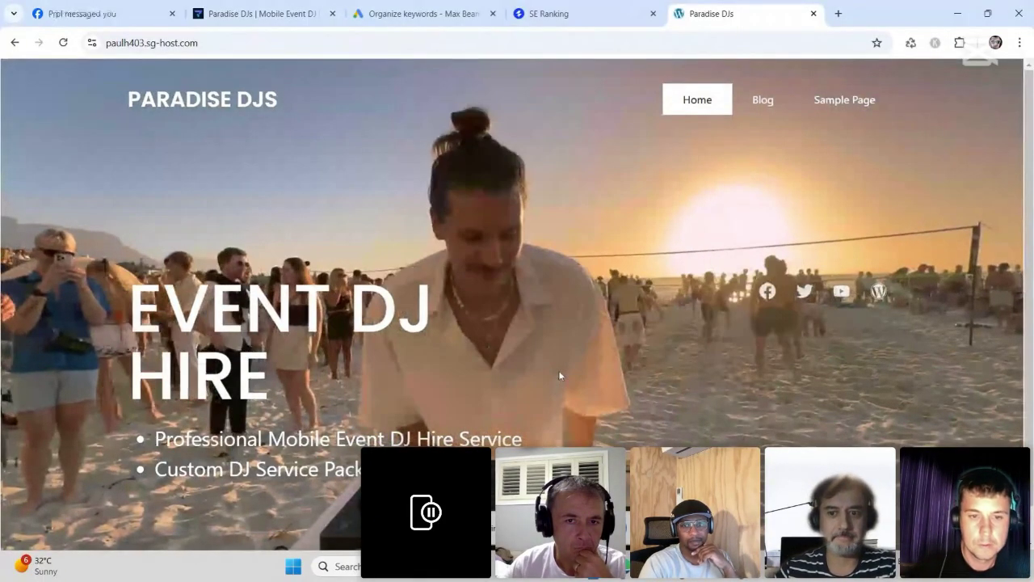
scroll(501, 357, down, 1)
scroll(458, 349, up, 1)
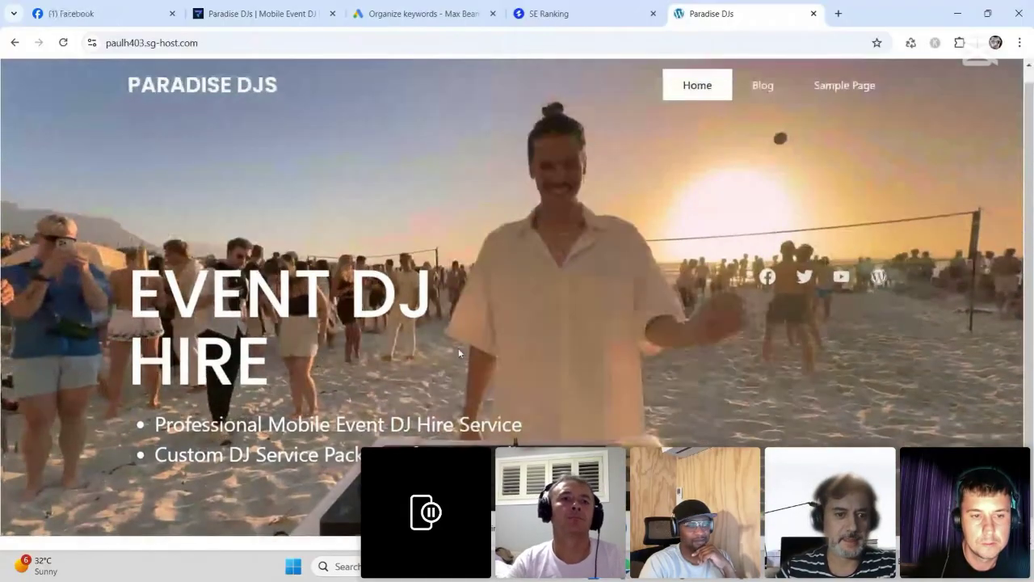
scroll(458, 347, up, 1)
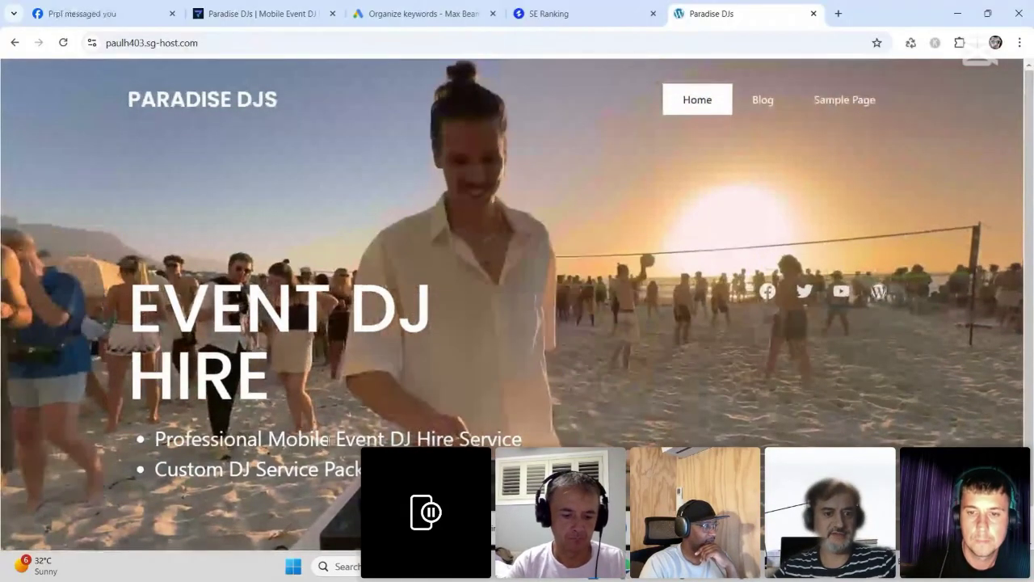
drag(224, 439, 416, 438)
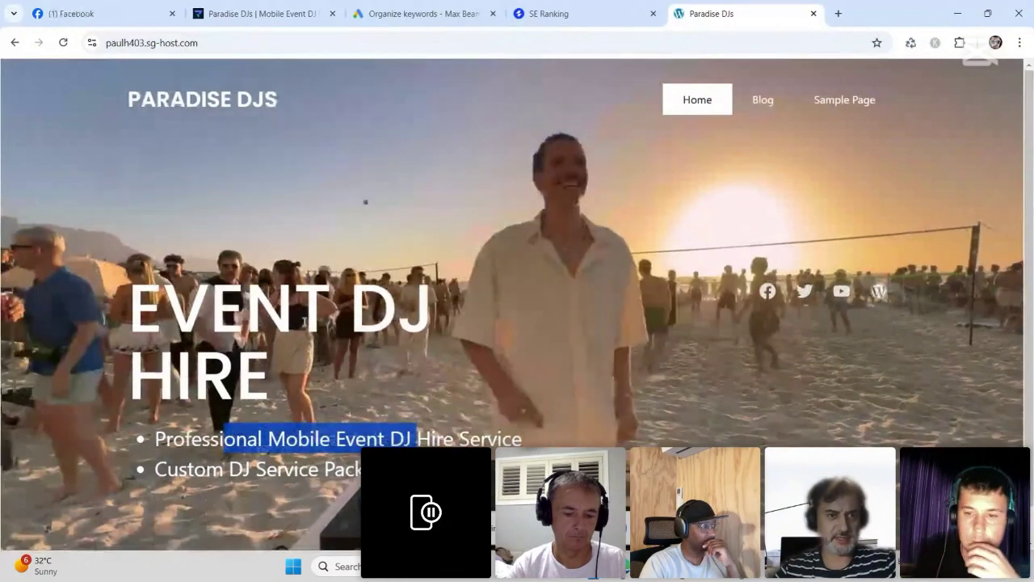
- Switch to the Home page editor in Edge and check the typography settings of the bulleted service text
key(alt+Tab)
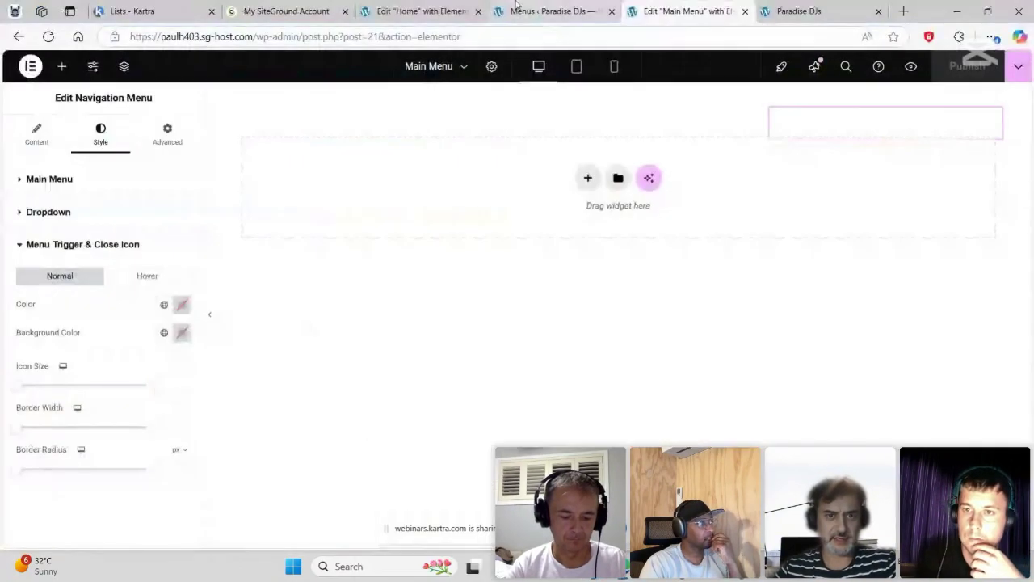
click(440, 11)
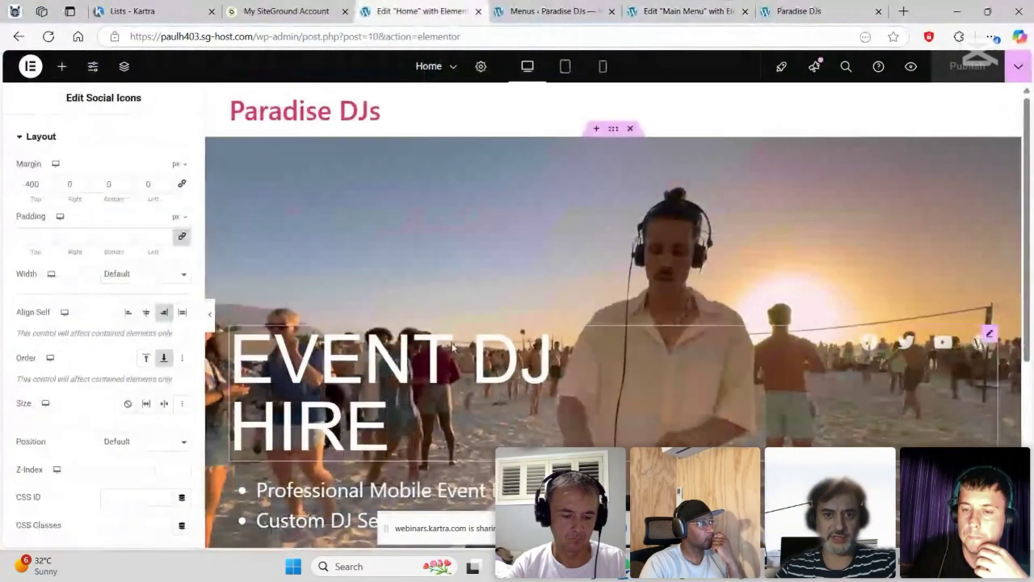
scroll(452, 348, down, 3)
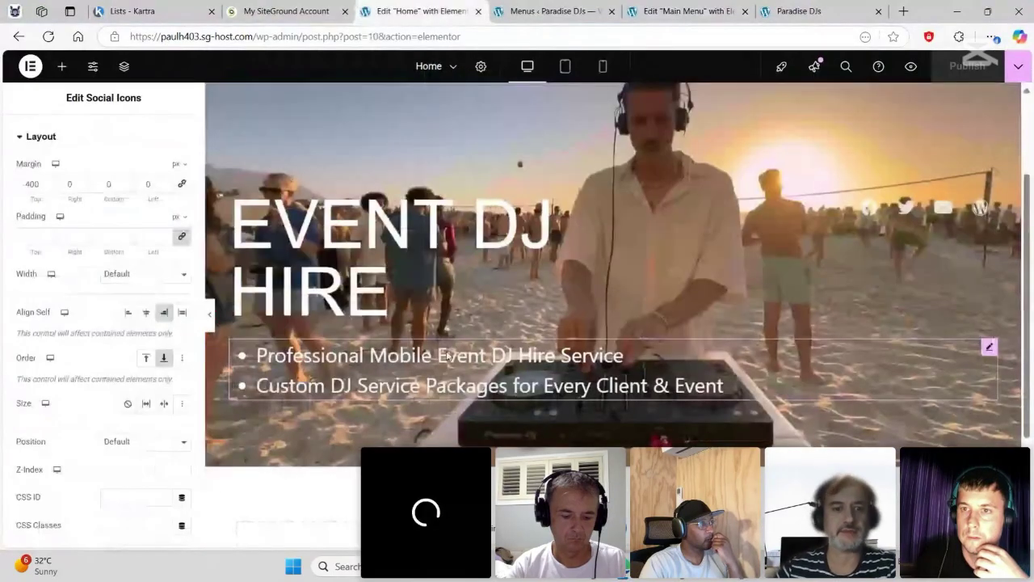
click(447, 356)
click(101, 133)
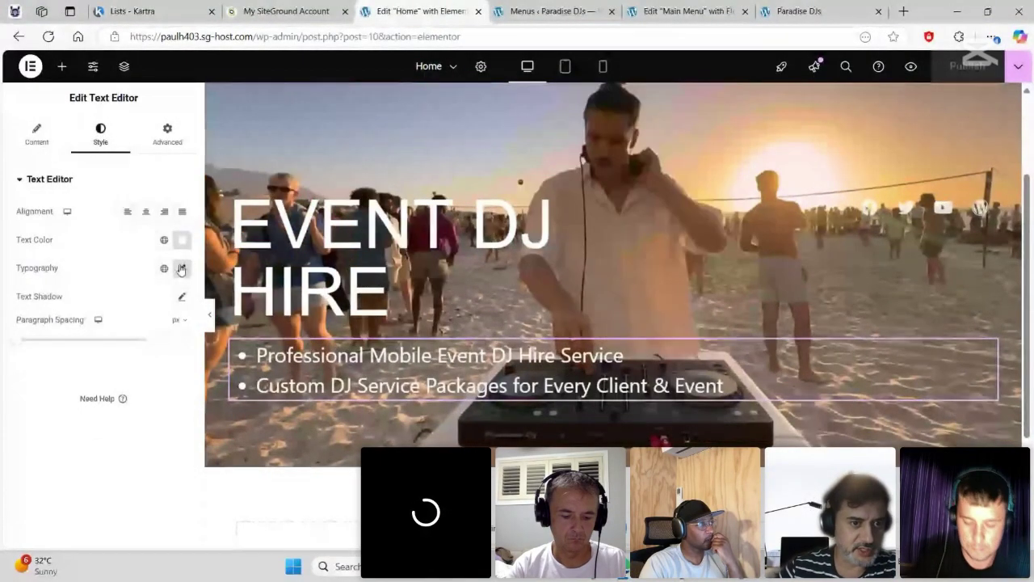
click(181, 269)
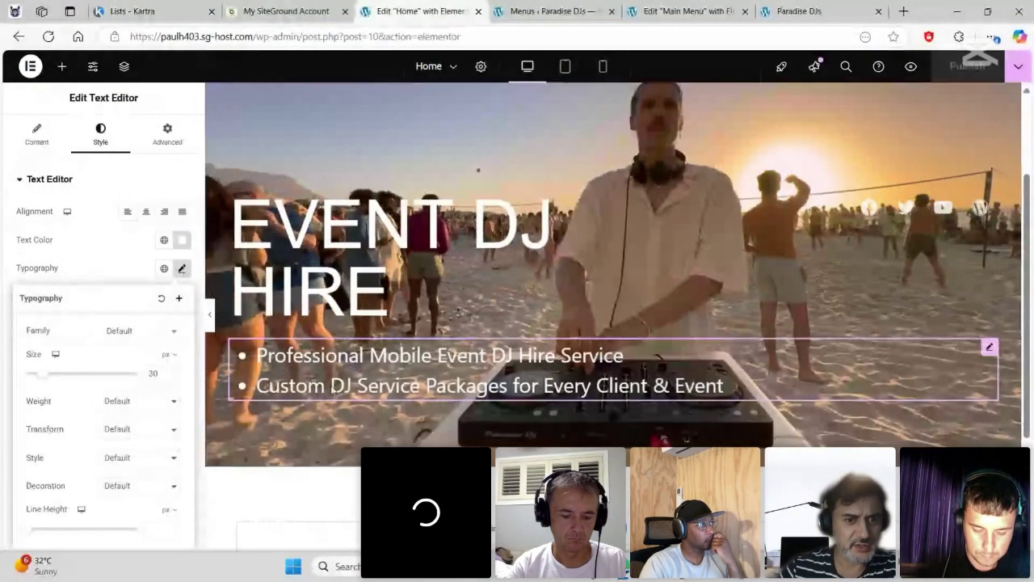
click(100, 251)
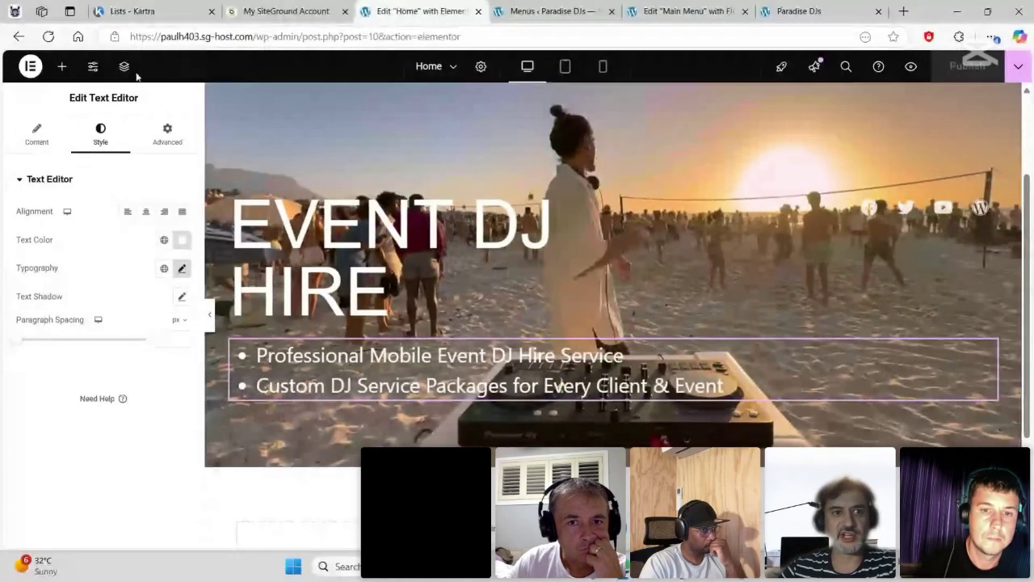
- In the site-wide typography settings, try Open Sans and Roboto as the body font family
click(93, 68)
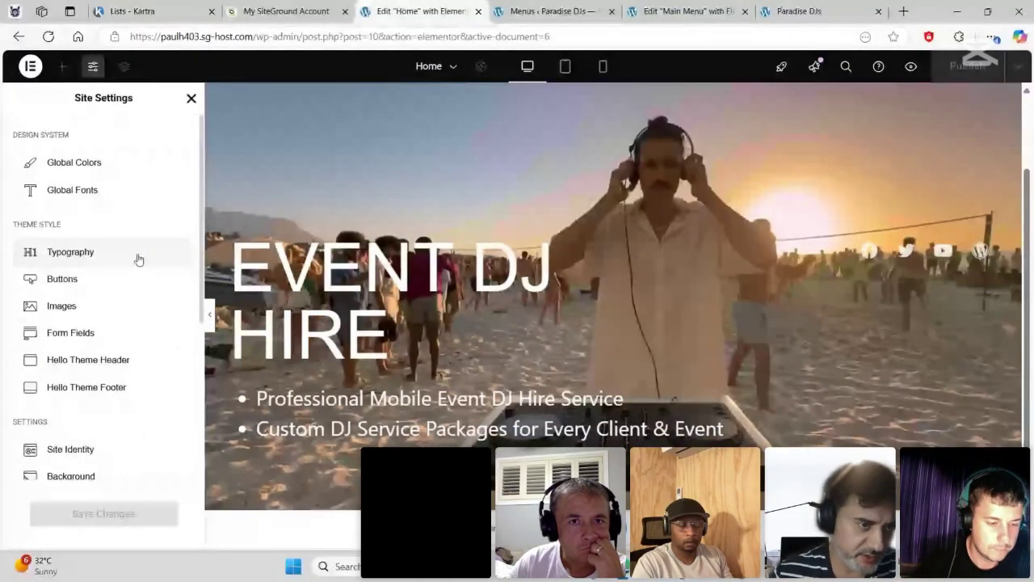
click(138, 260)
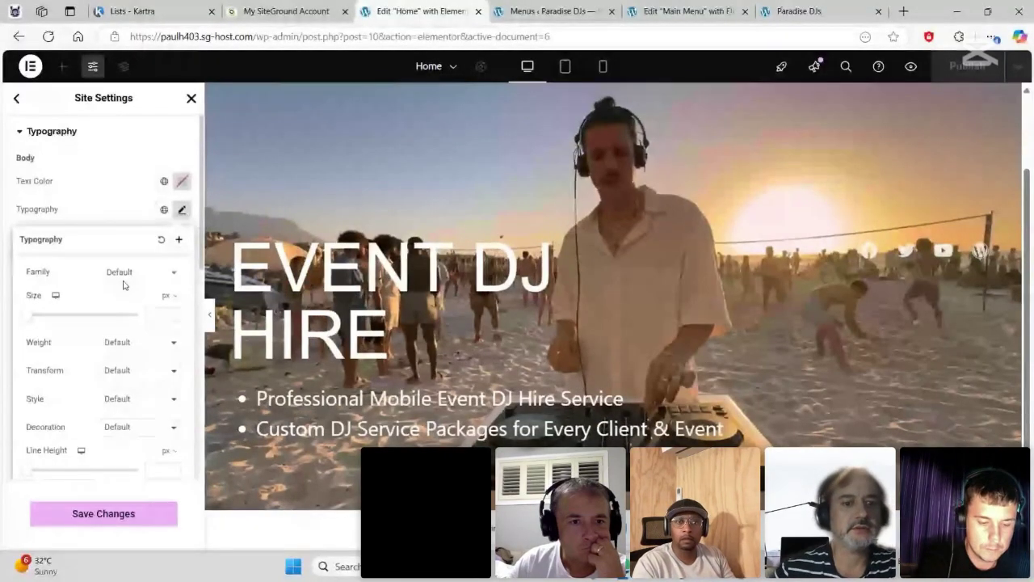
click(123, 275)
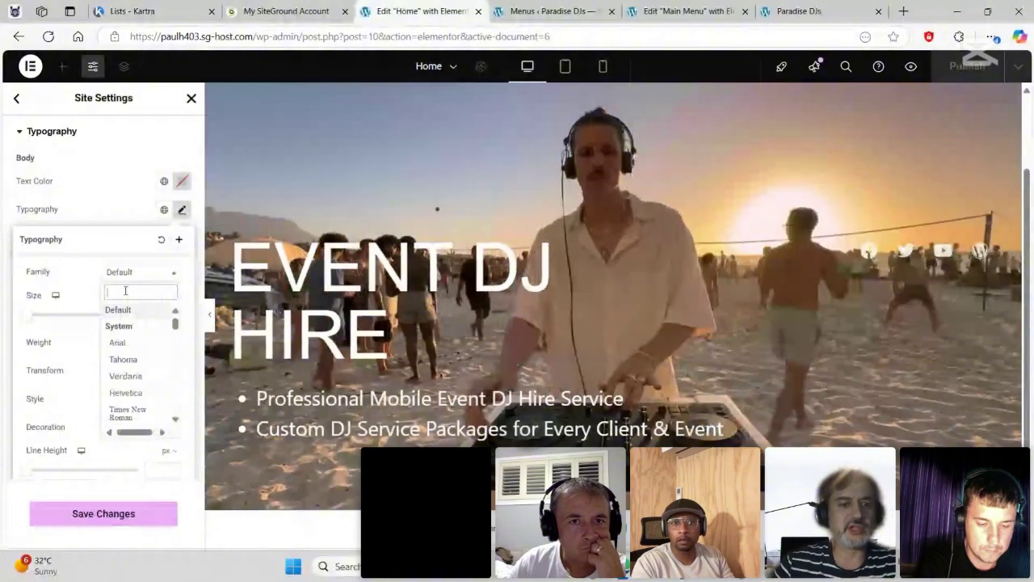
text(open)
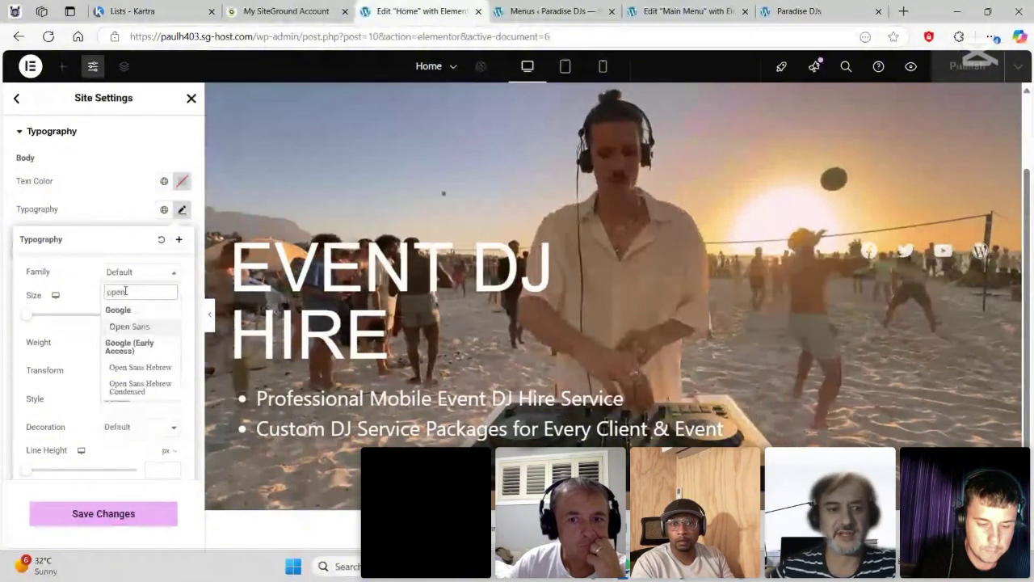
click(131, 326)
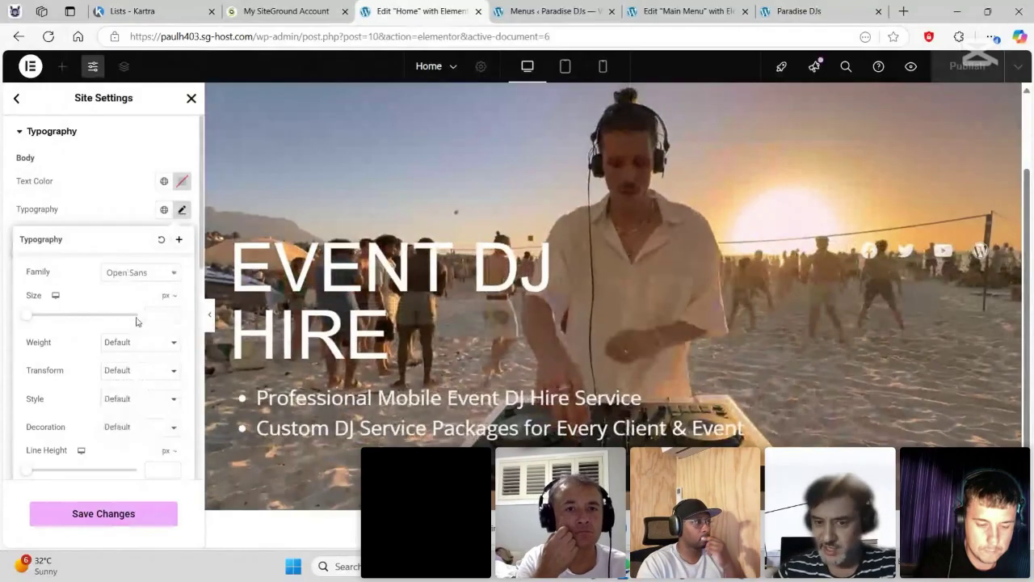
click(143, 275)
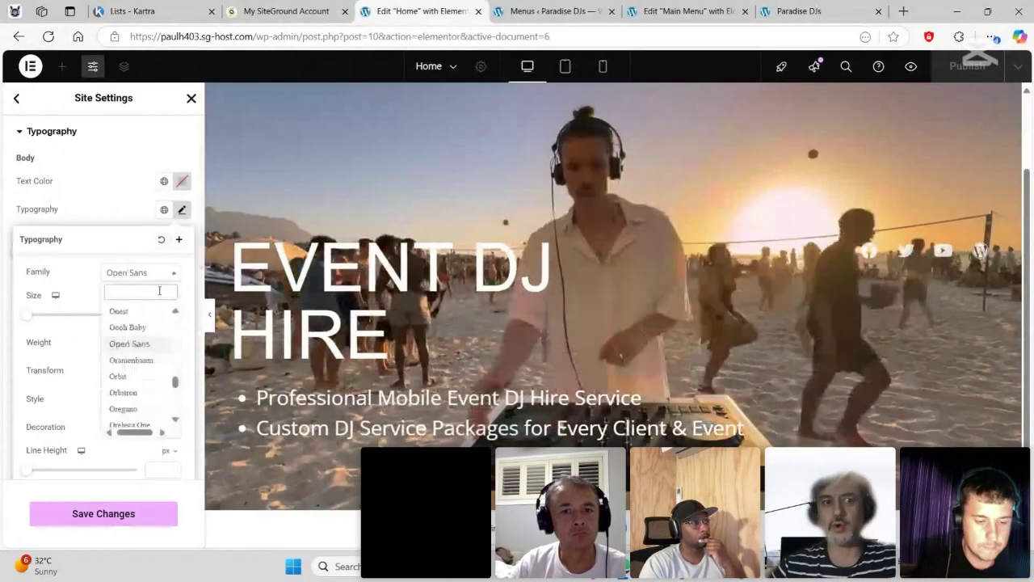
text(robo)
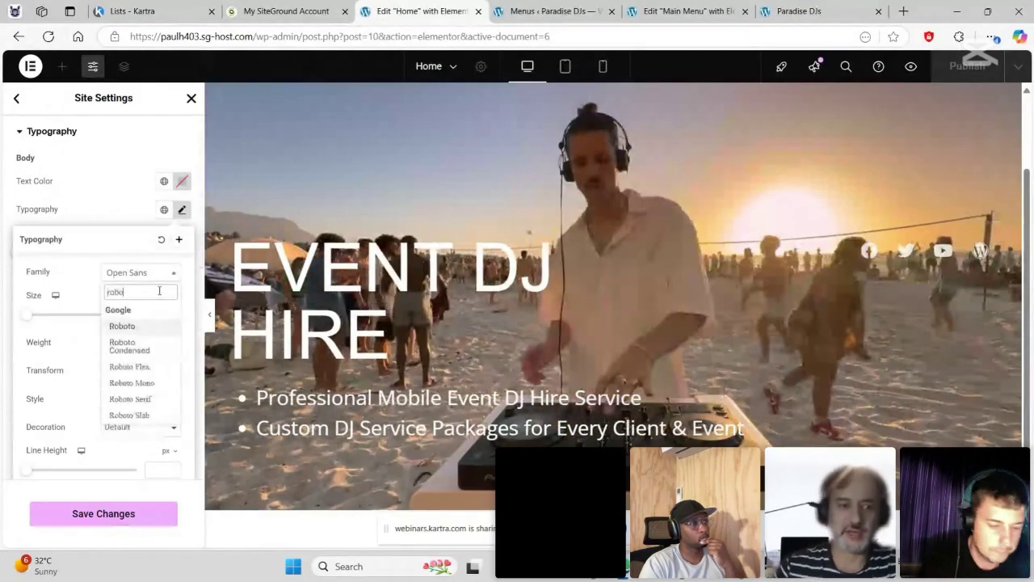
click(154, 328)
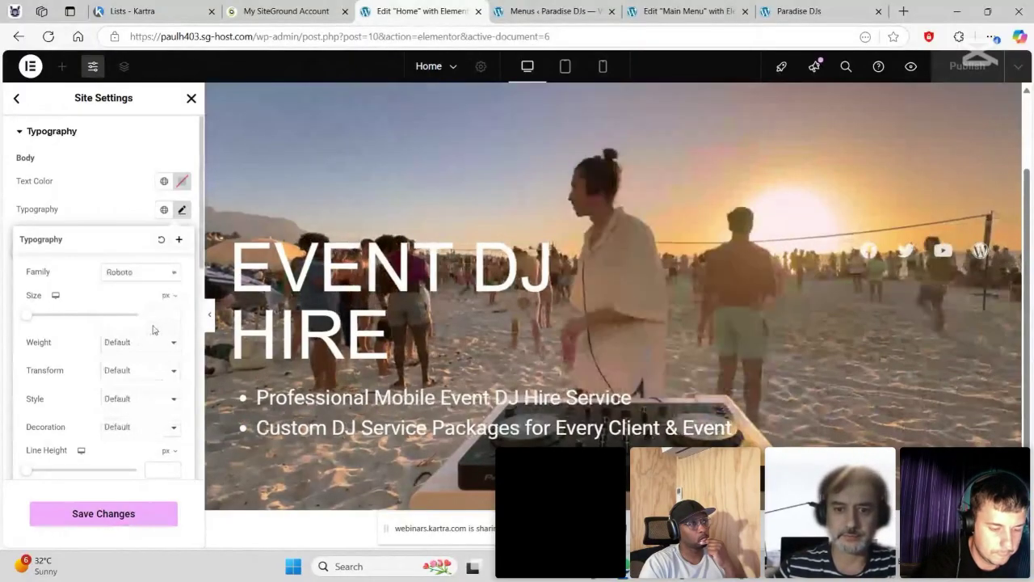
- Set the site's body font to DM Sans with weight 400 (Normal) and save the site settings
click(133, 272)
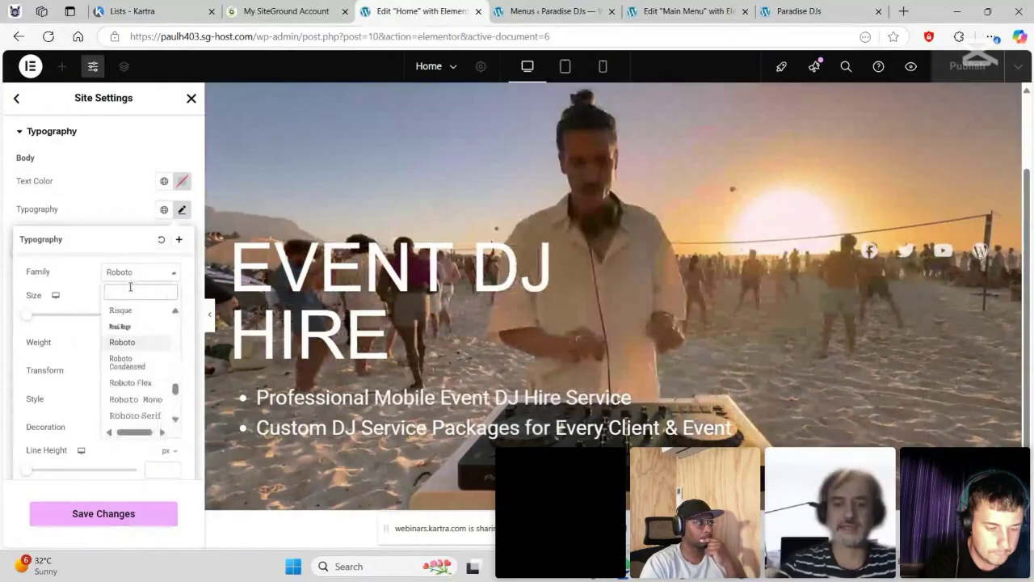
text(DM san)
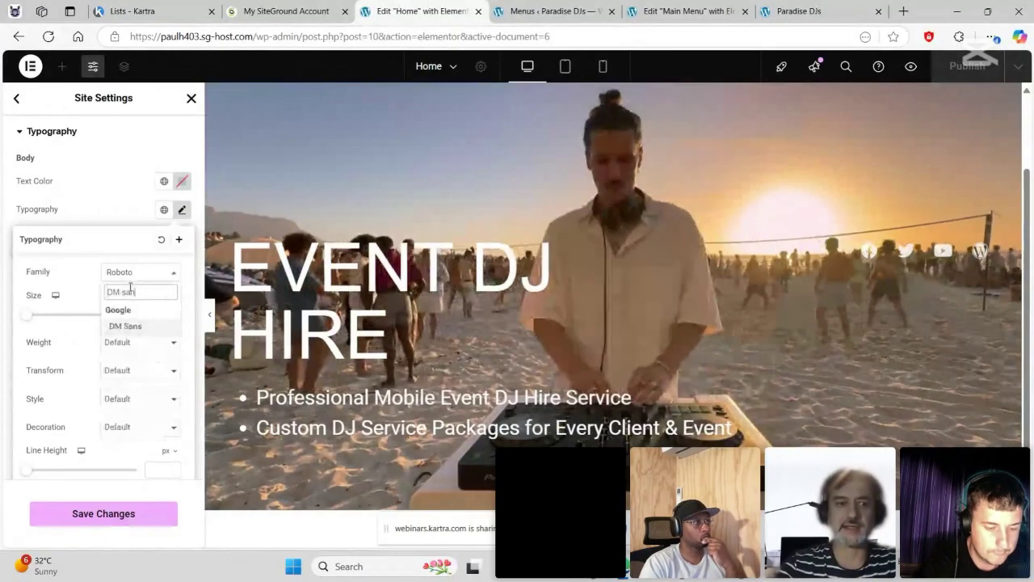
click(135, 323)
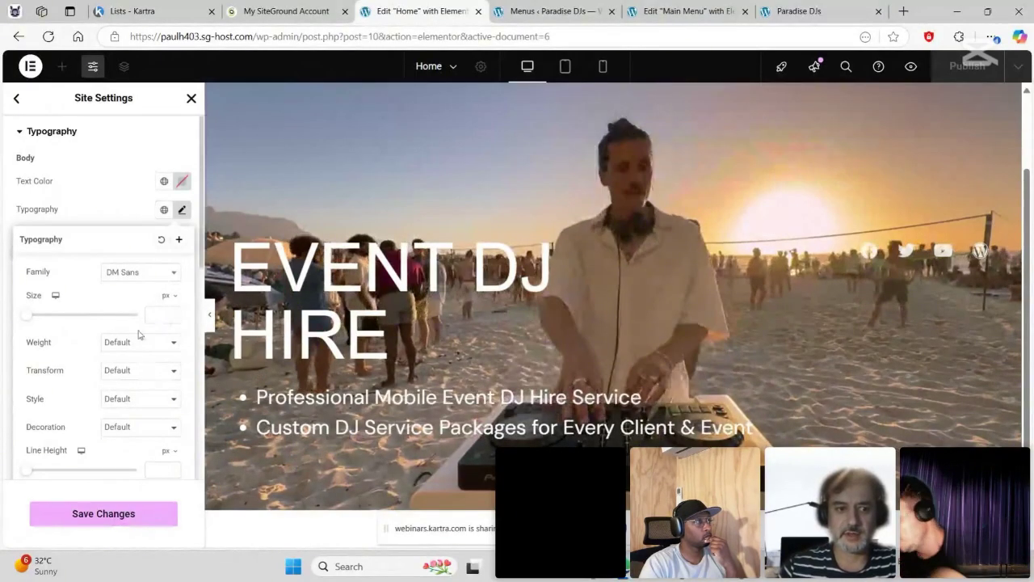
click(138, 342)
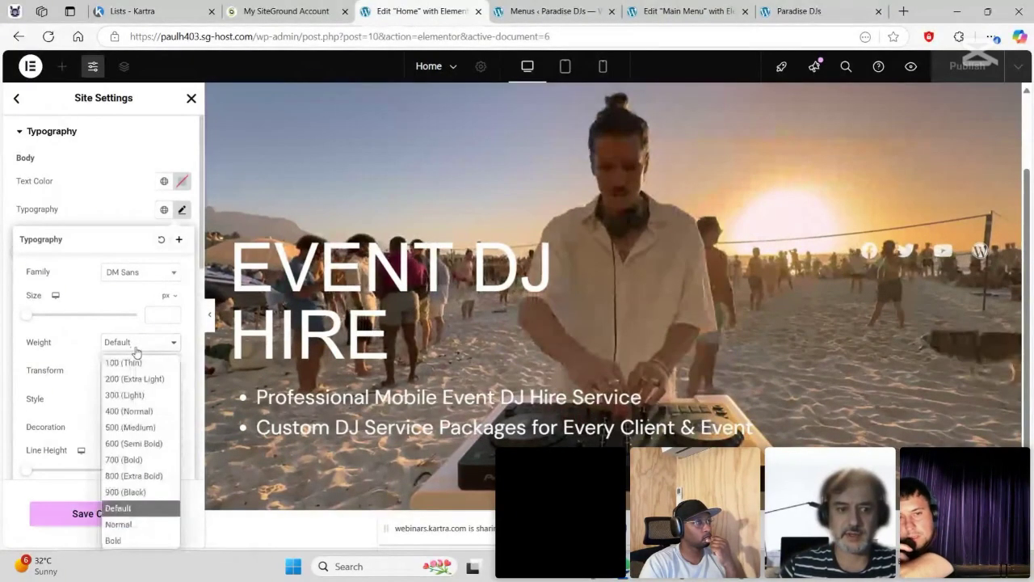
click(127, 442)
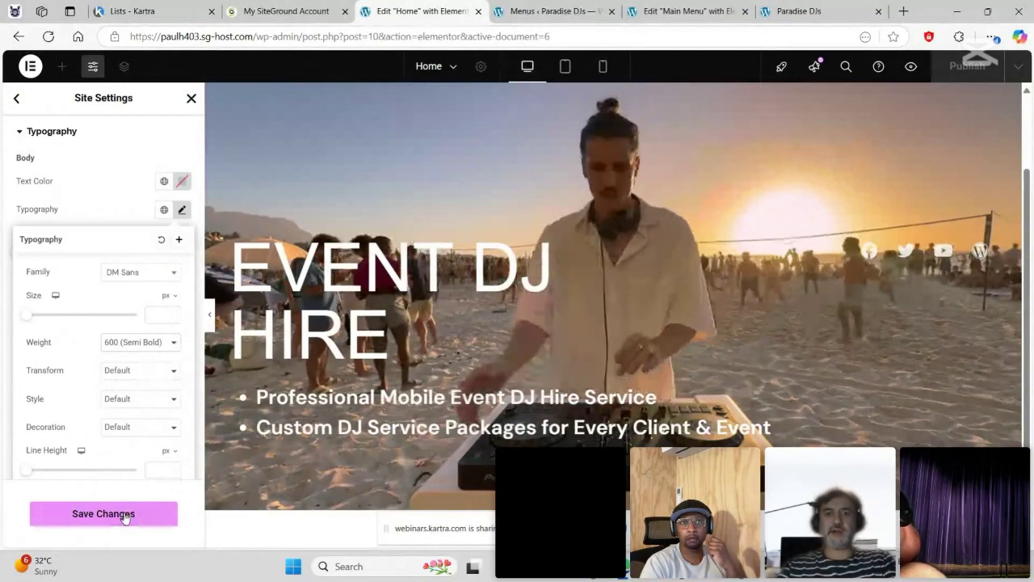
click(146, 344)
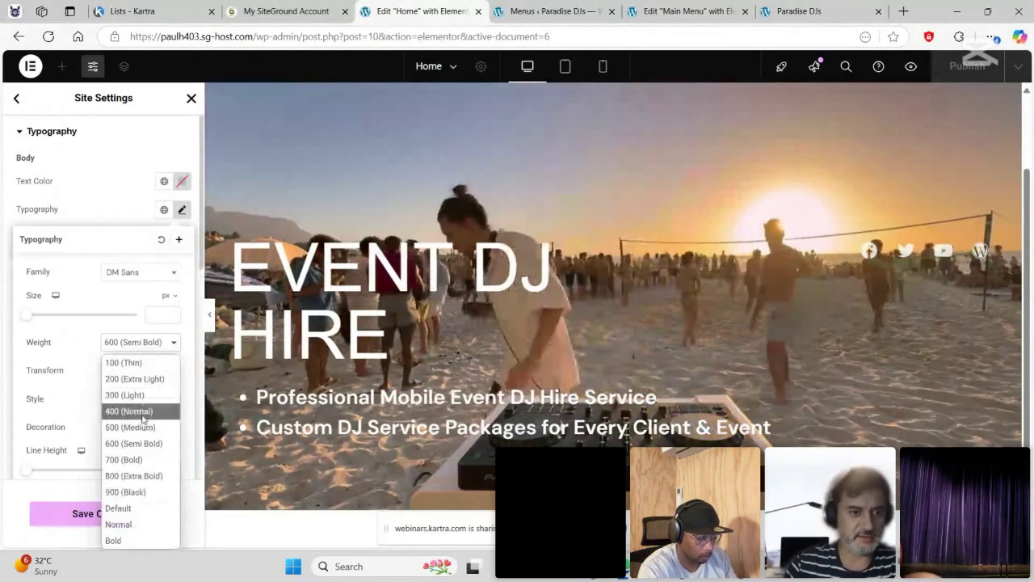
click(131, 411)
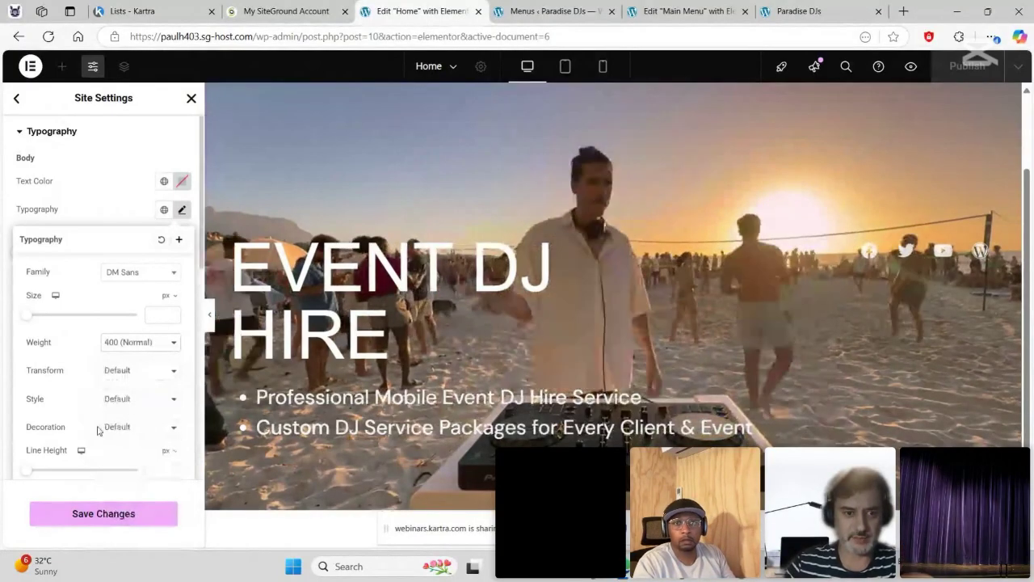
click(120, 517)
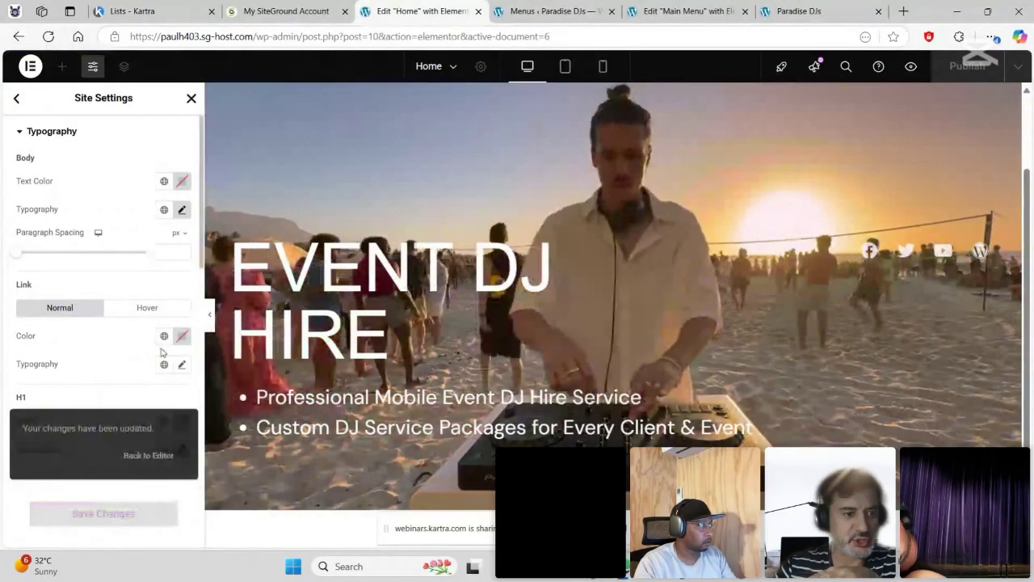
- Try Poor Story as the site-wide H1 font family, switch back to Poppins and save the site settings
scroll(161, 352, down, 3)
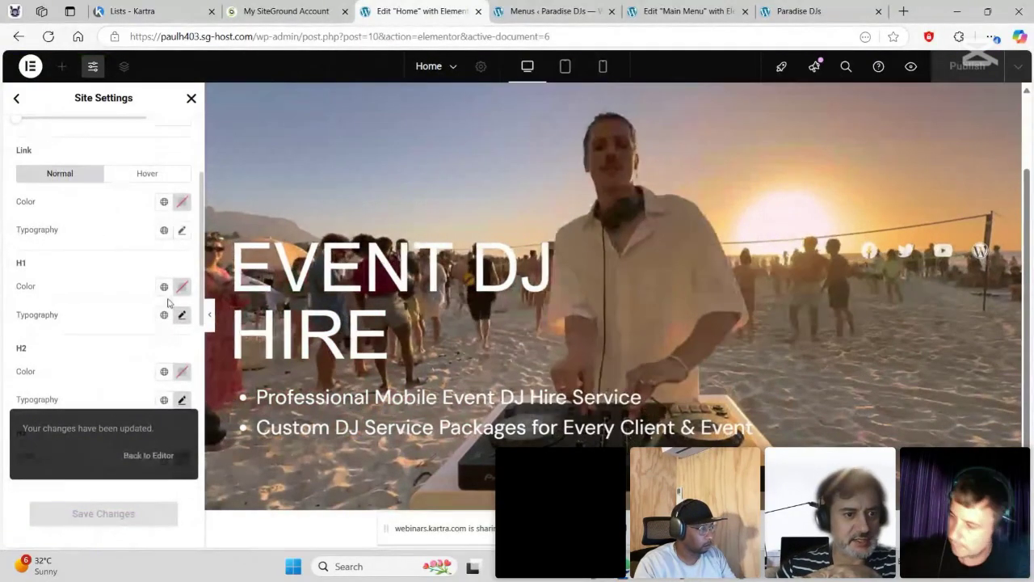
click(182, 315)
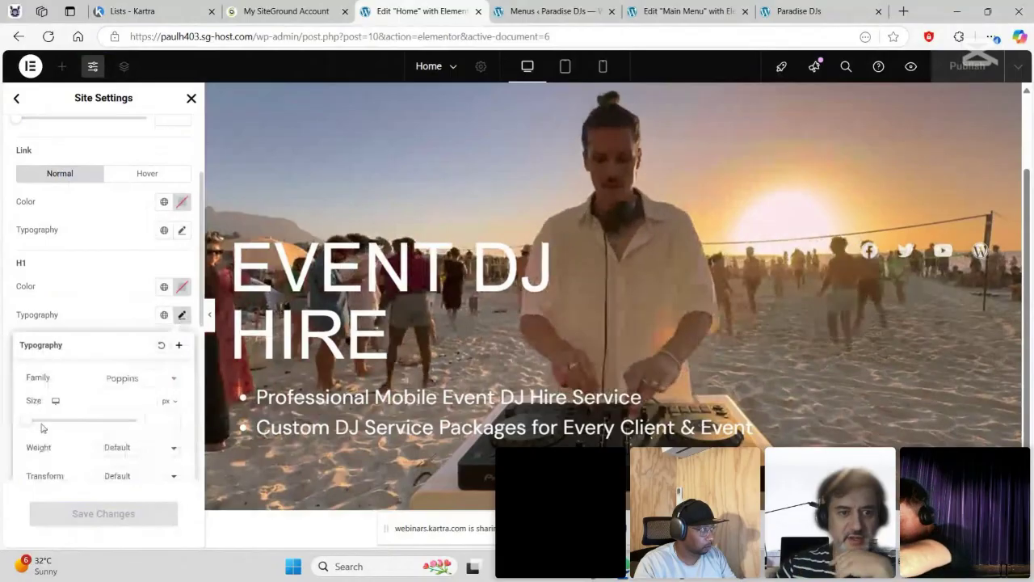
drag(70, 425, 117, 427)
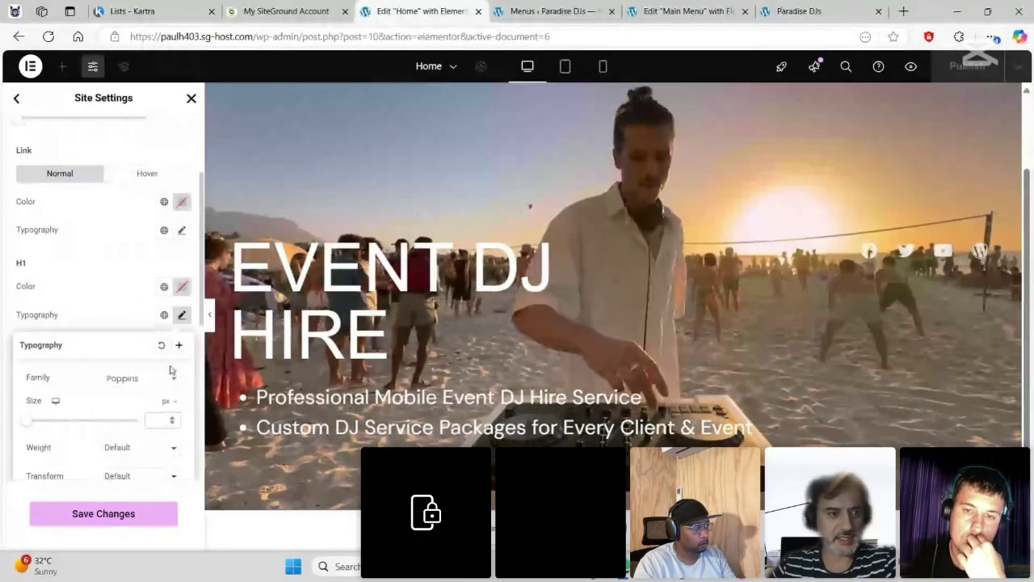
click(142, 377)
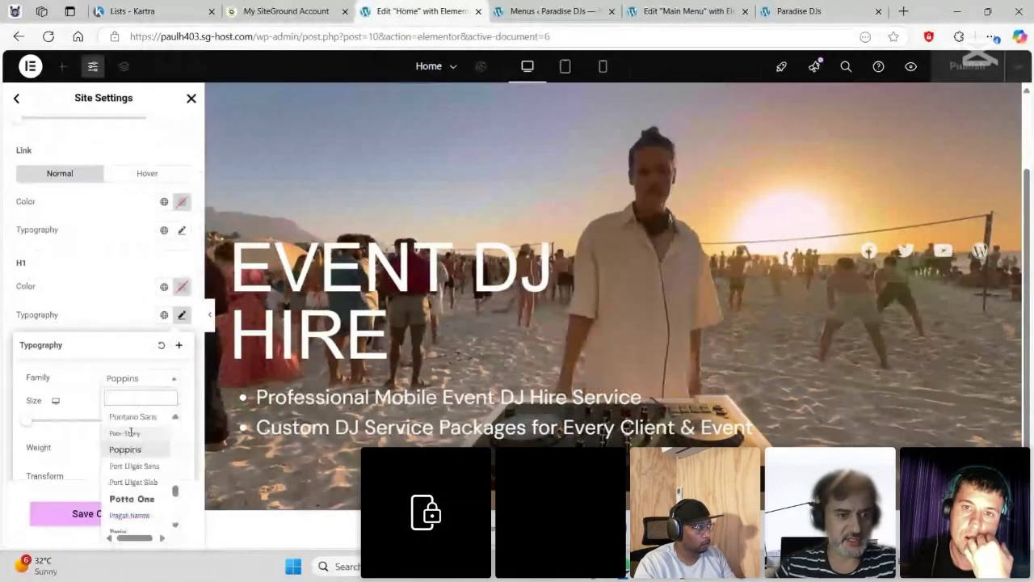
click(128, 433)
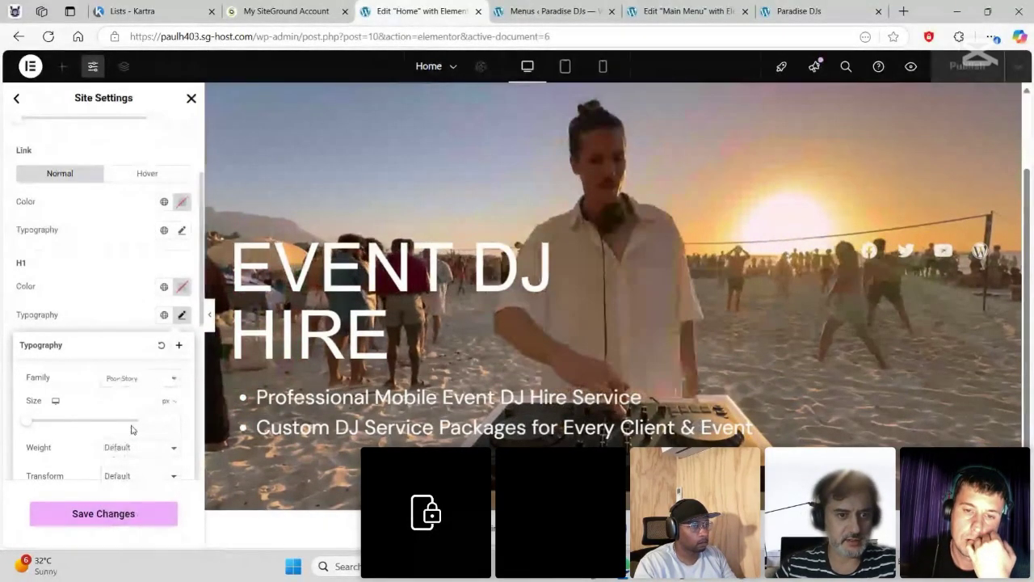
click(142, 378)
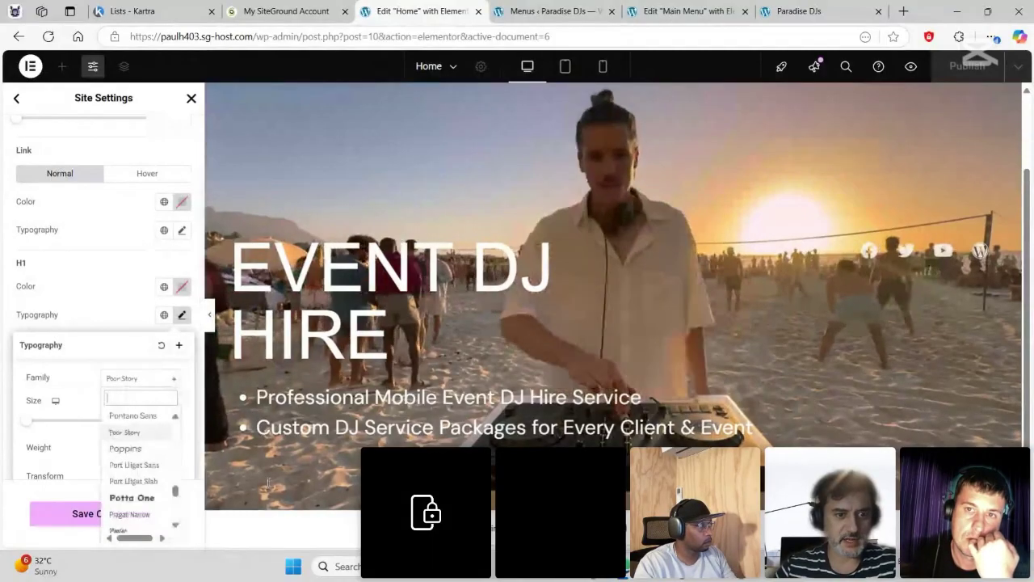
text(pop)
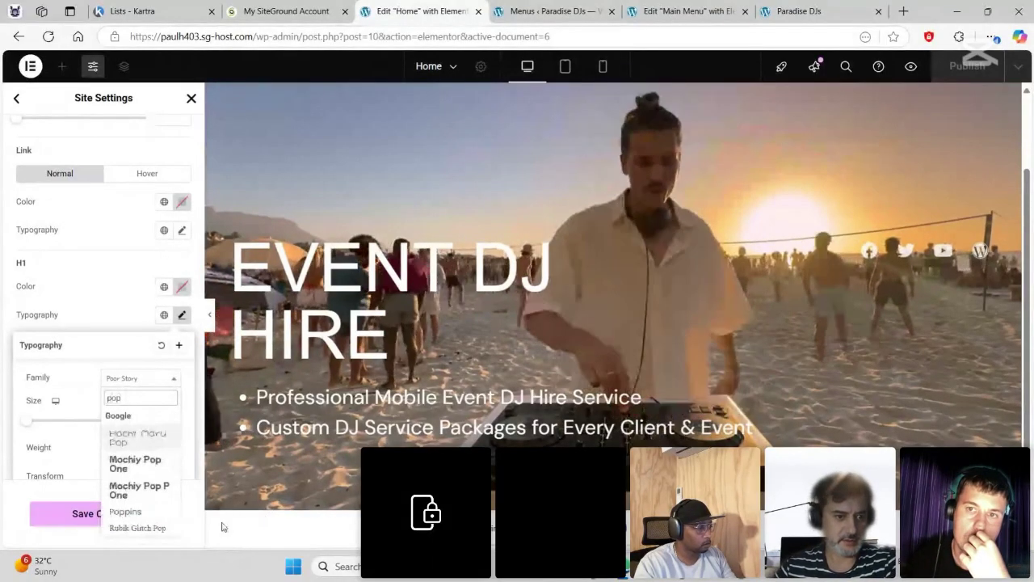
text(pi)
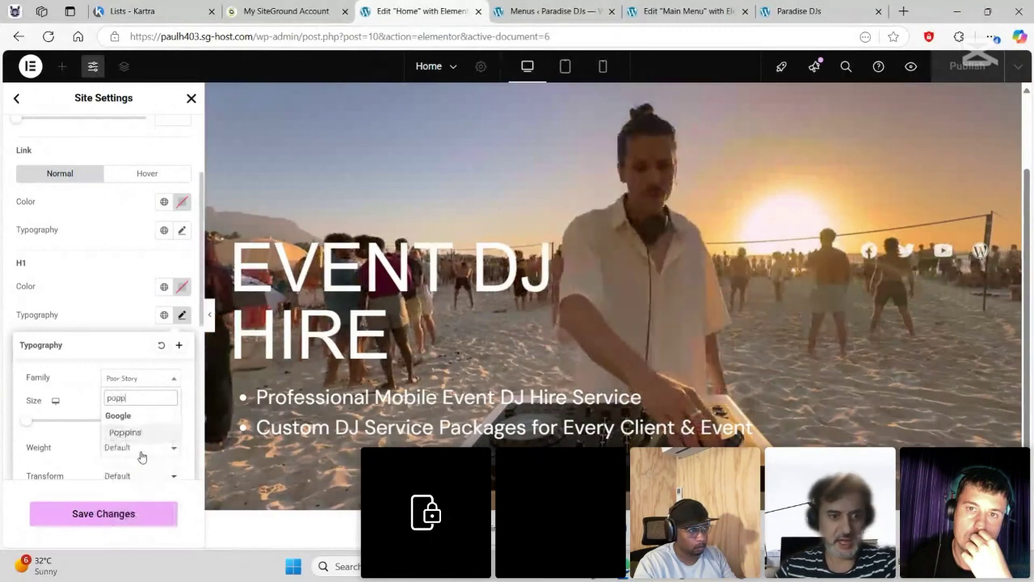
click(129, 433)
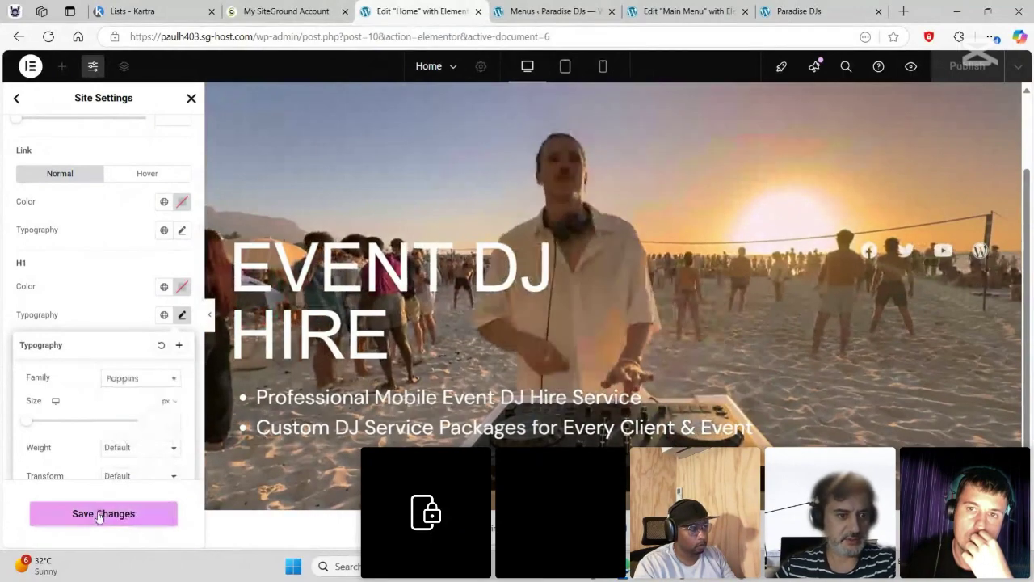
click(99, 514)
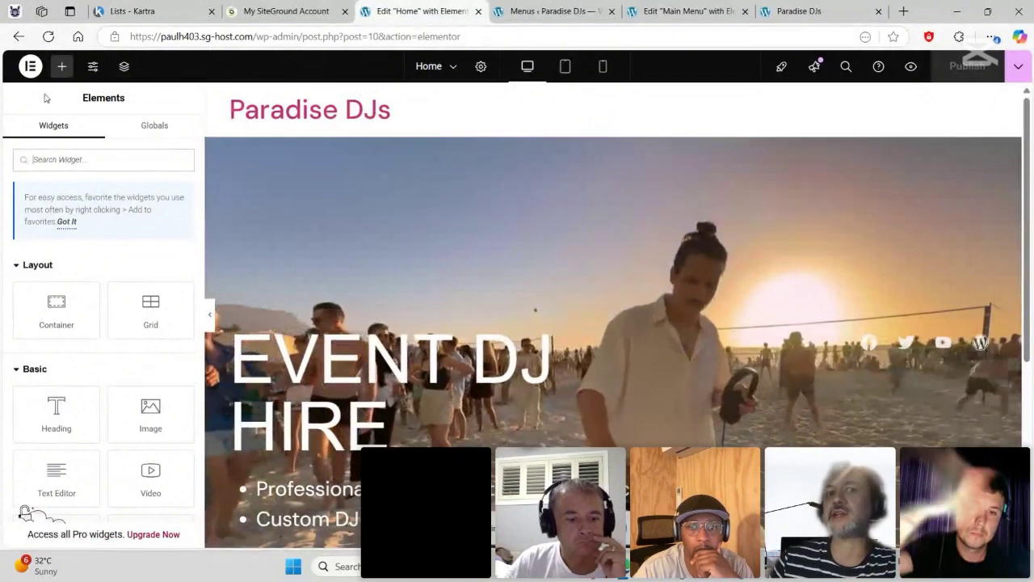
- Reload the Home page editor, set the EVENT DJ HIRE heading's HTML tag to H1 and publish the page
click(51, 39)
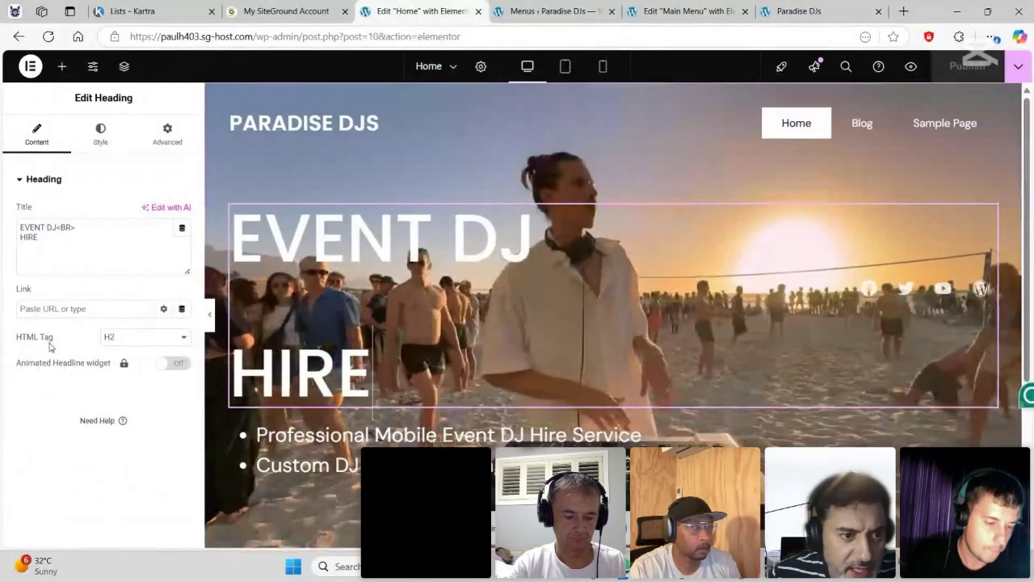
click(117, 344)
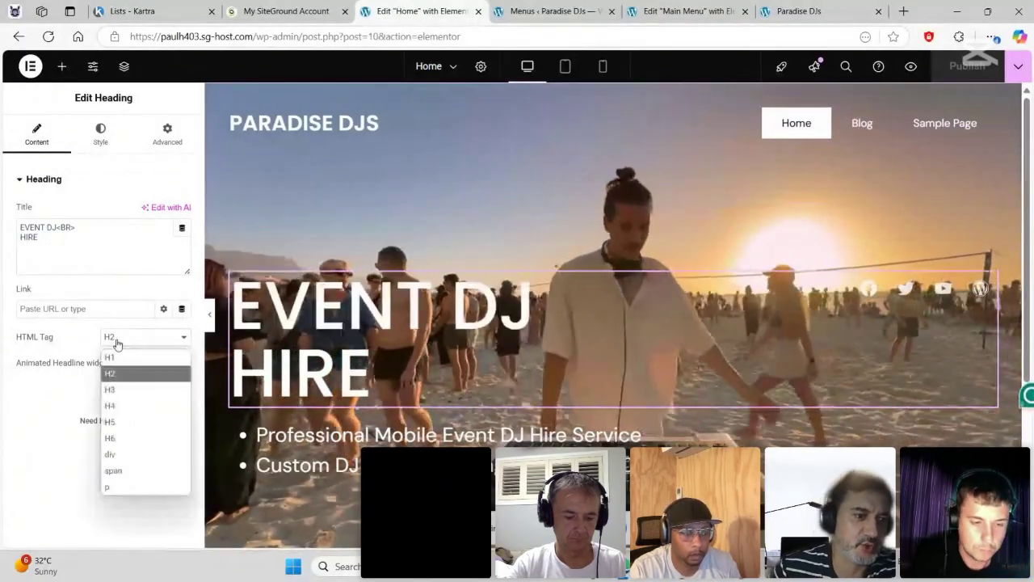
click(118, 356)
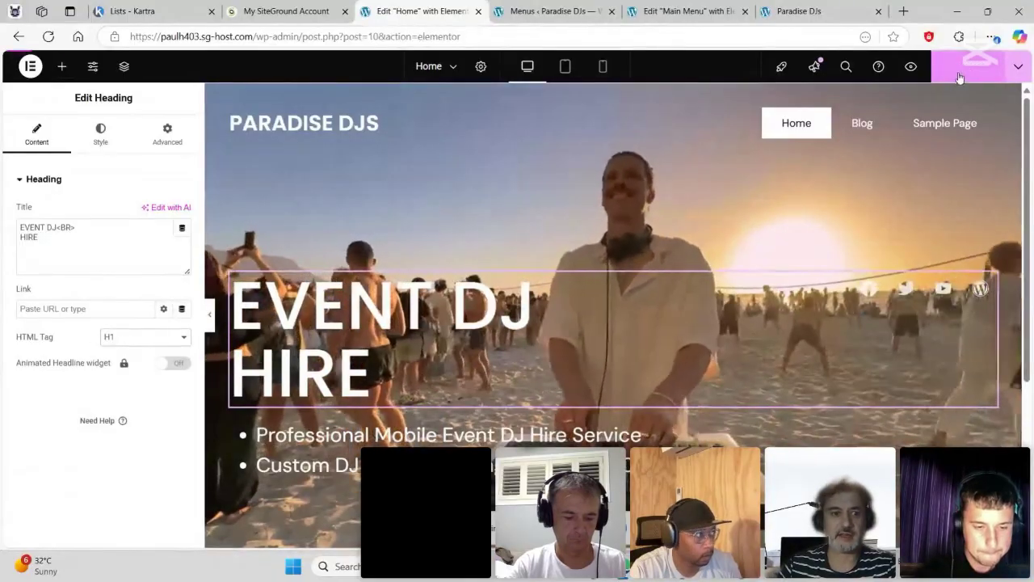
click(960, 68)
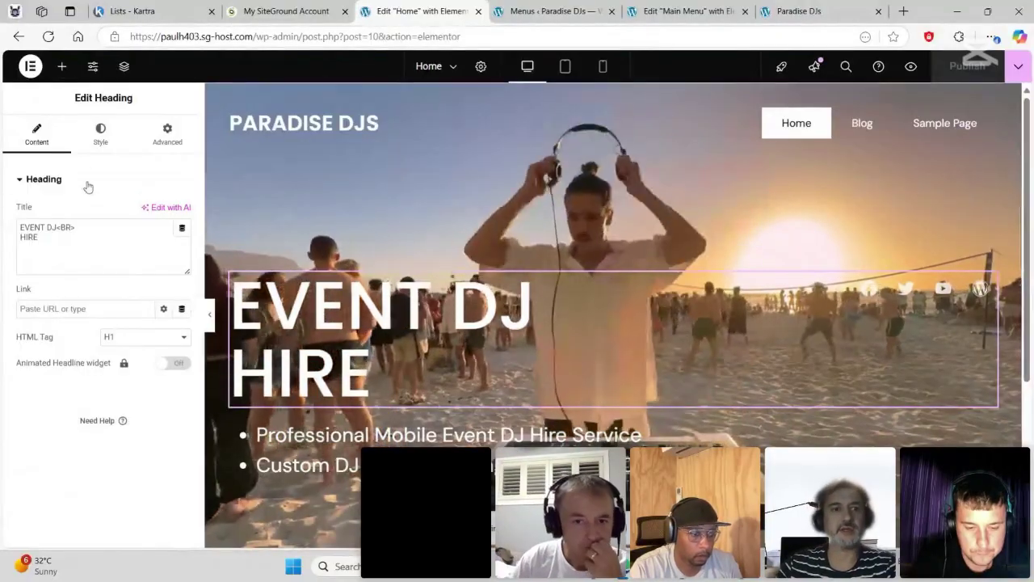
- Try Potta One for the site-wide H1 typography, restore Poppins, save the changes and close the site settings
click(90, 68)
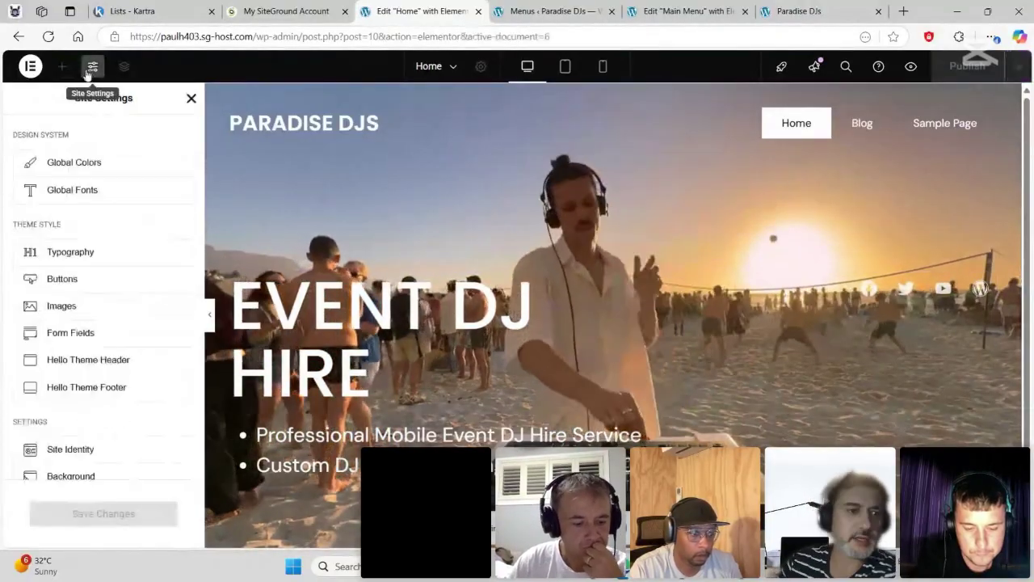
click(166, 246)
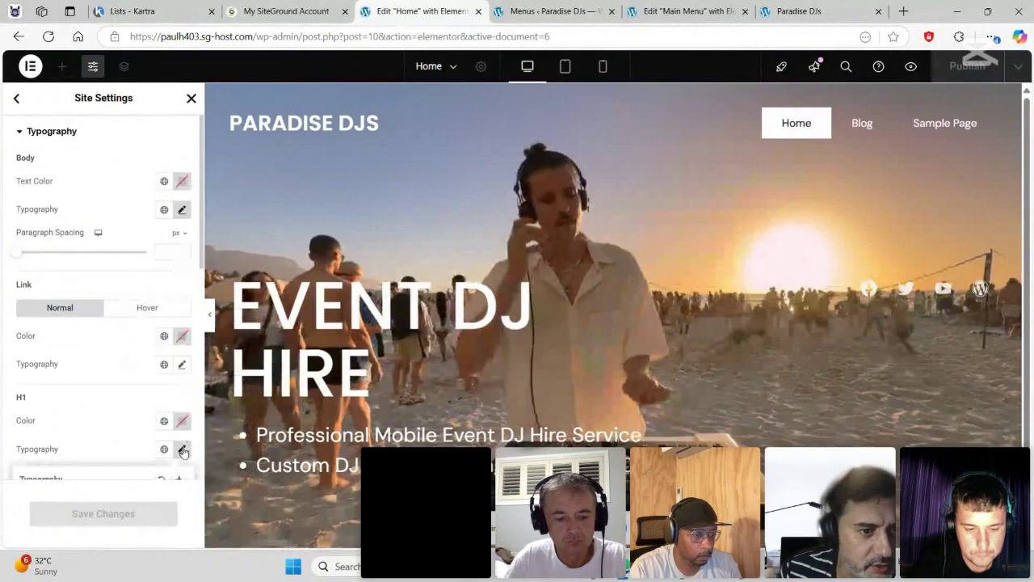
click(182, 451)
click(137, 198)
click(129, 318)
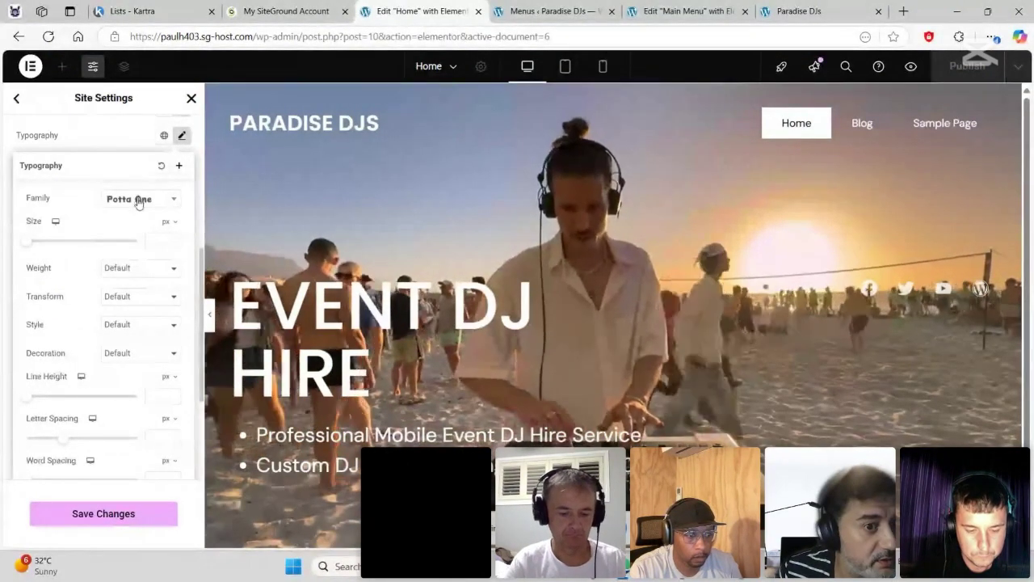
click(139, 199)
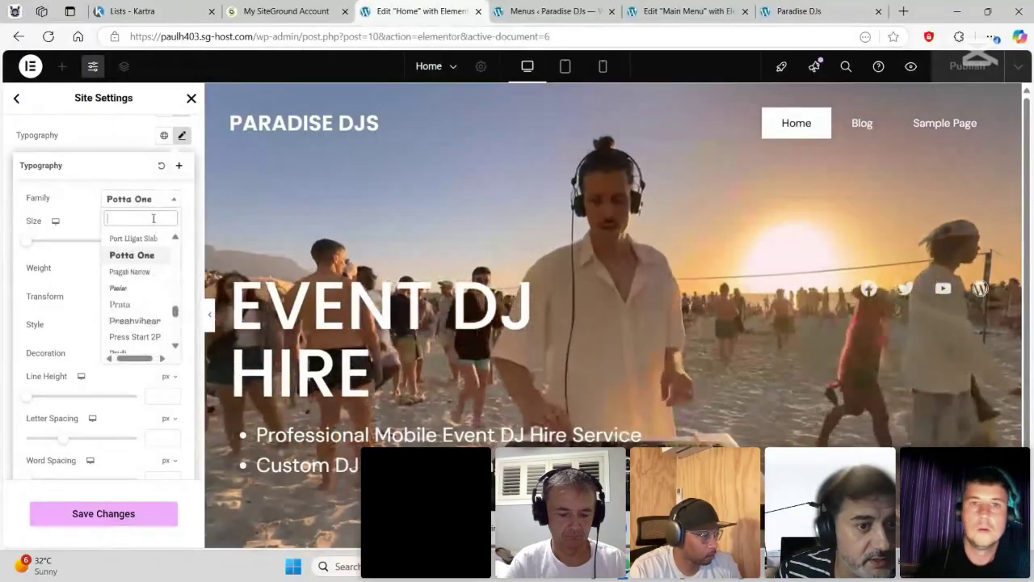
text(pop)
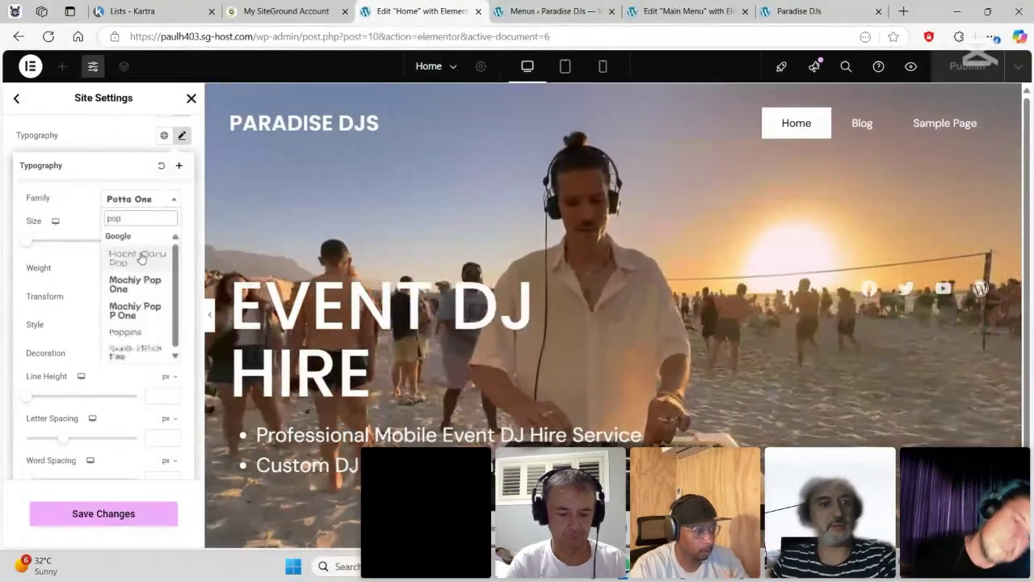
click(135, 333)
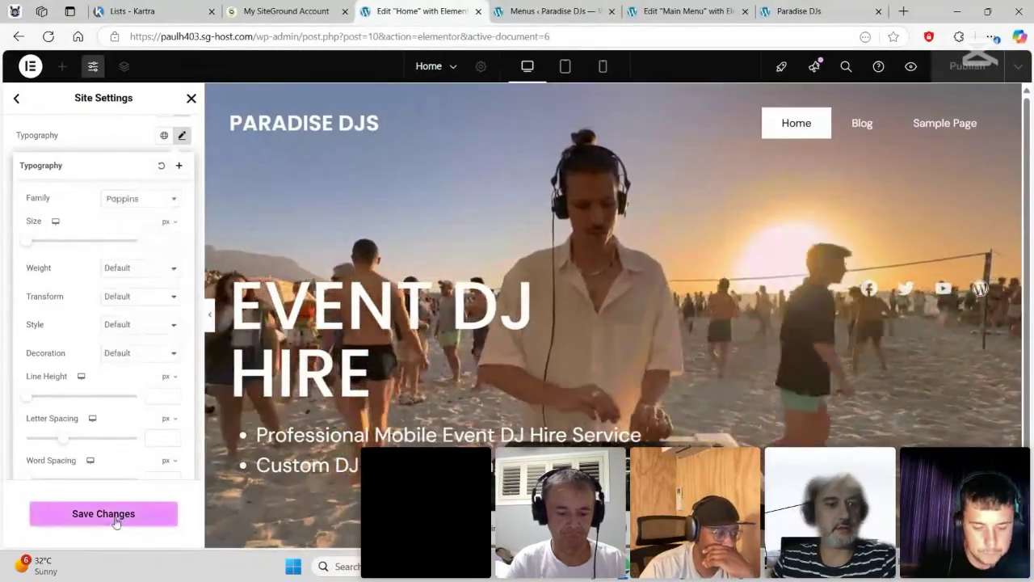
click(115, 516)
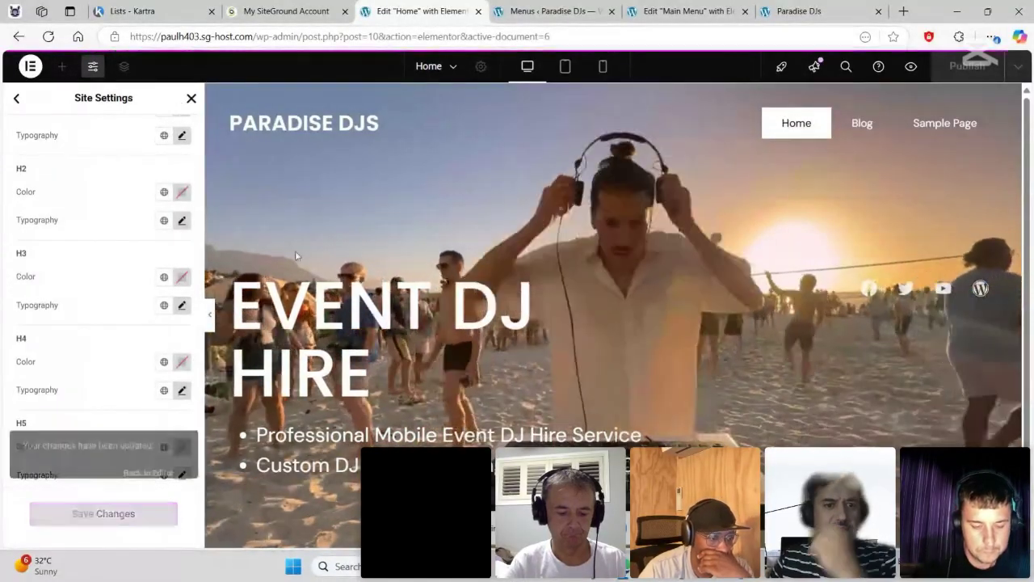
click(189, 98)
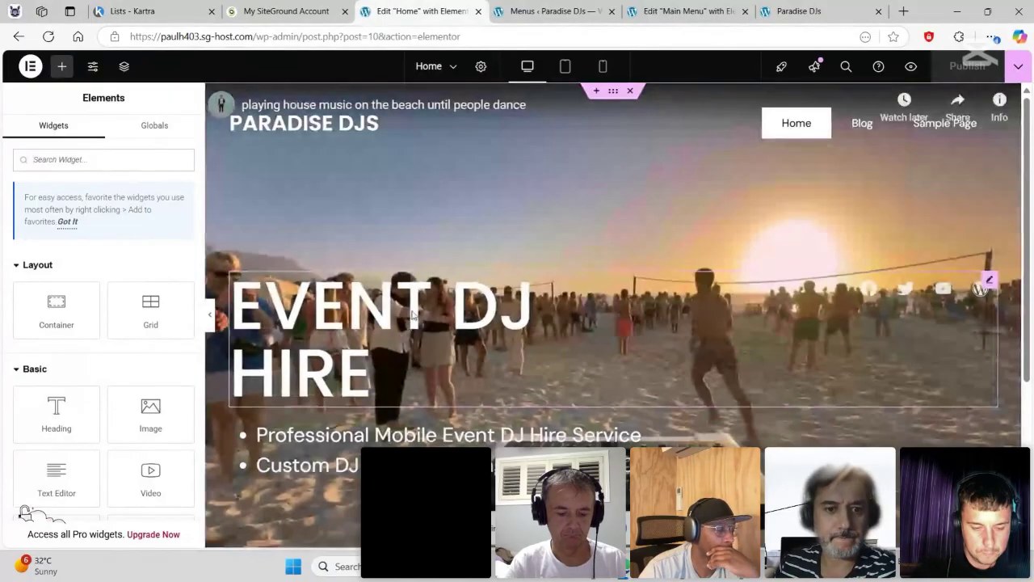
- Set the EVENT DJ HIRE heading's own font family to Default and publish the Home page
click(404, 332)
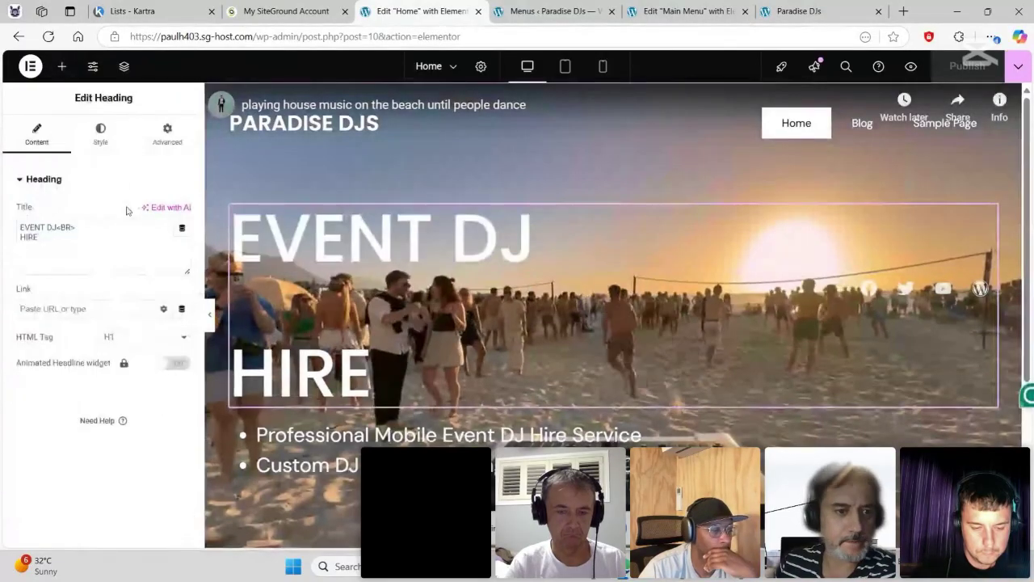
click(100, 133)
click(181, 250)
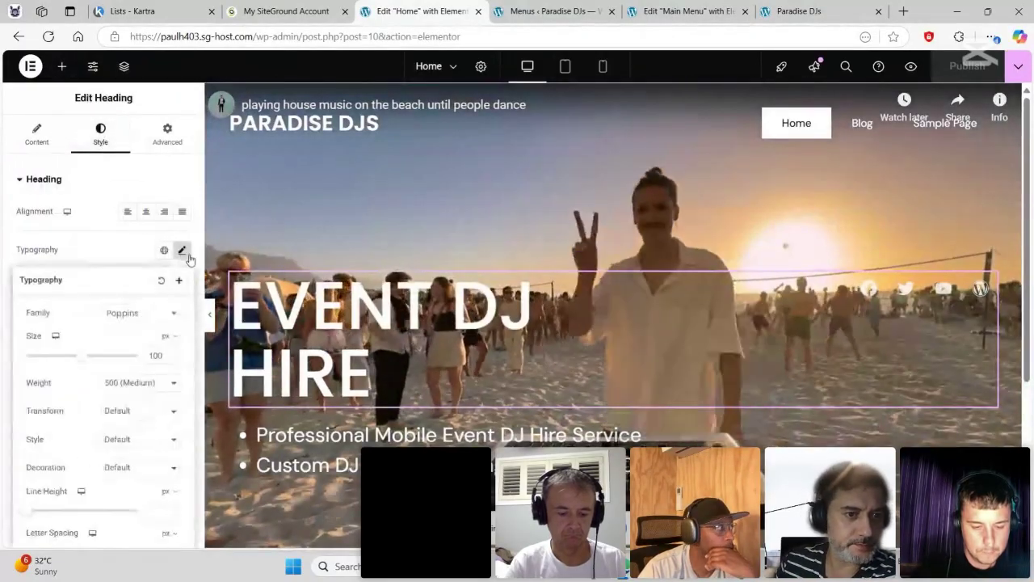
click(168, 312)
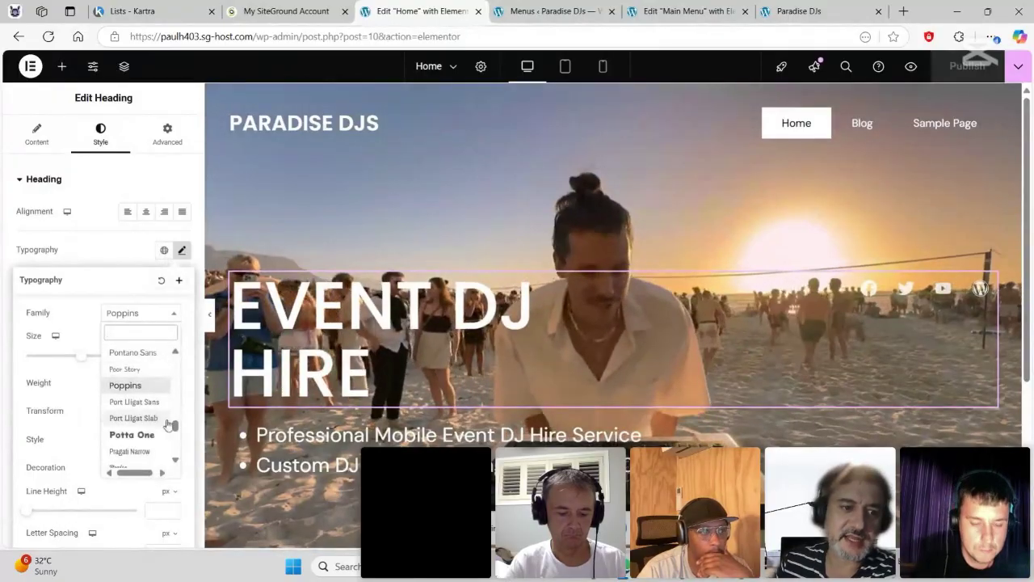
drag(176, 426, 175, 361)
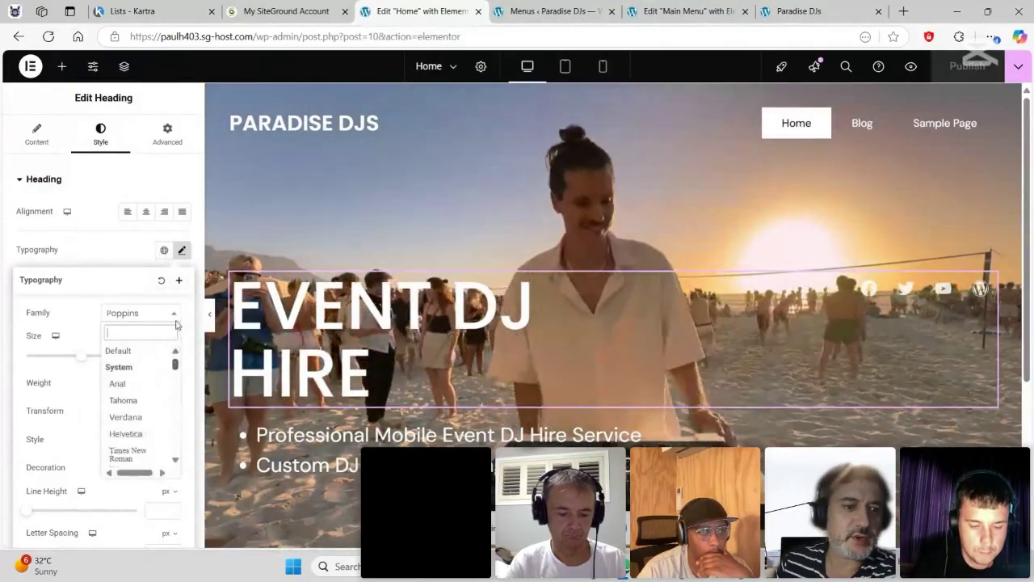
click(123, 357)
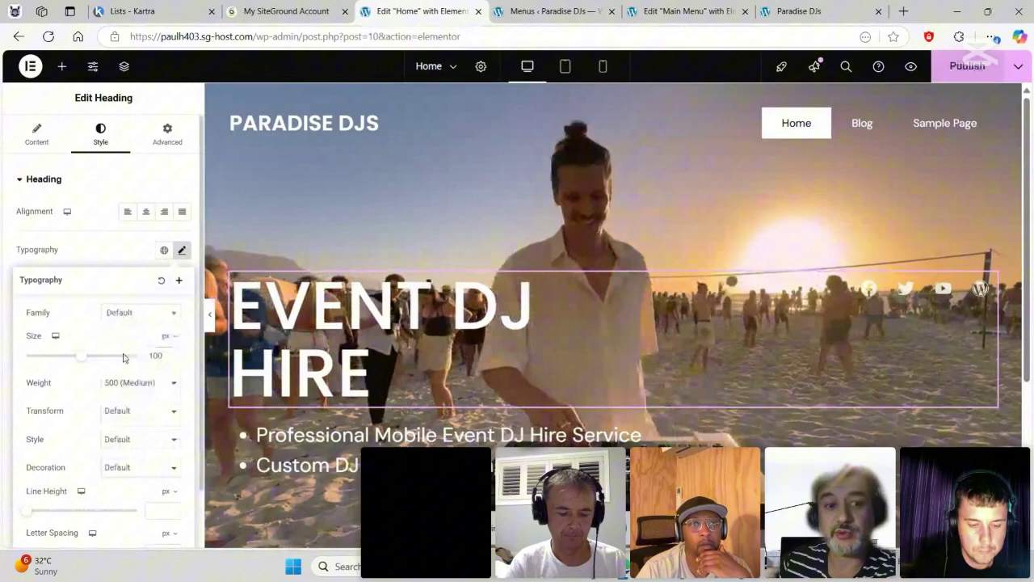
click(116, 260)
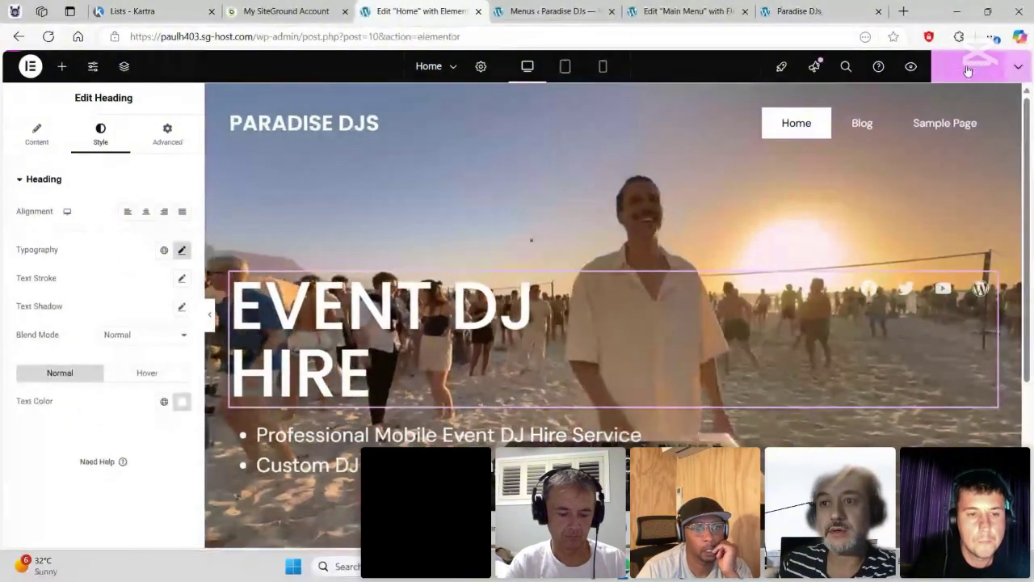
click(966, 66)
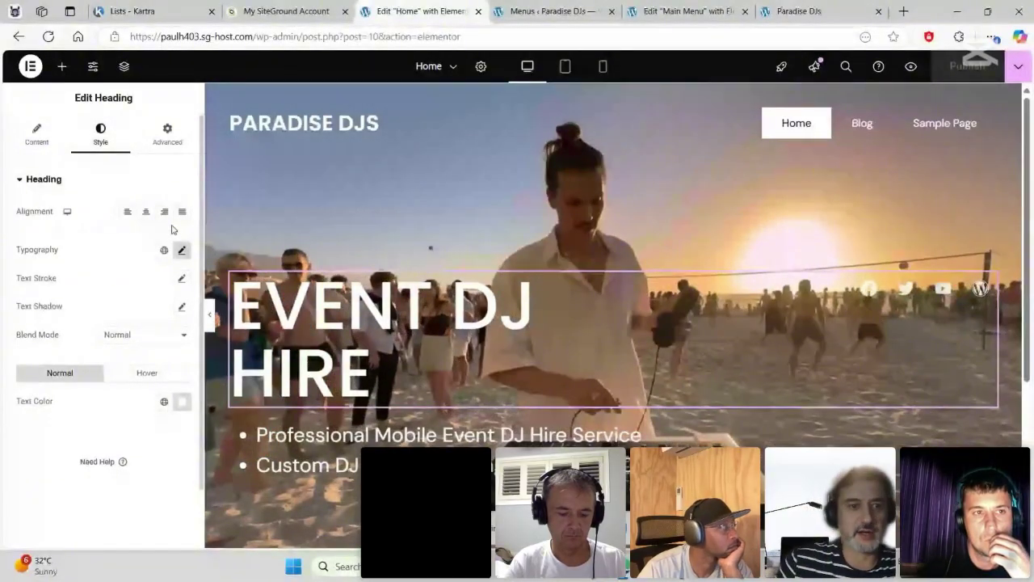
- Open the H1 typography options in the site-wide theme style settings
click(92, 67)
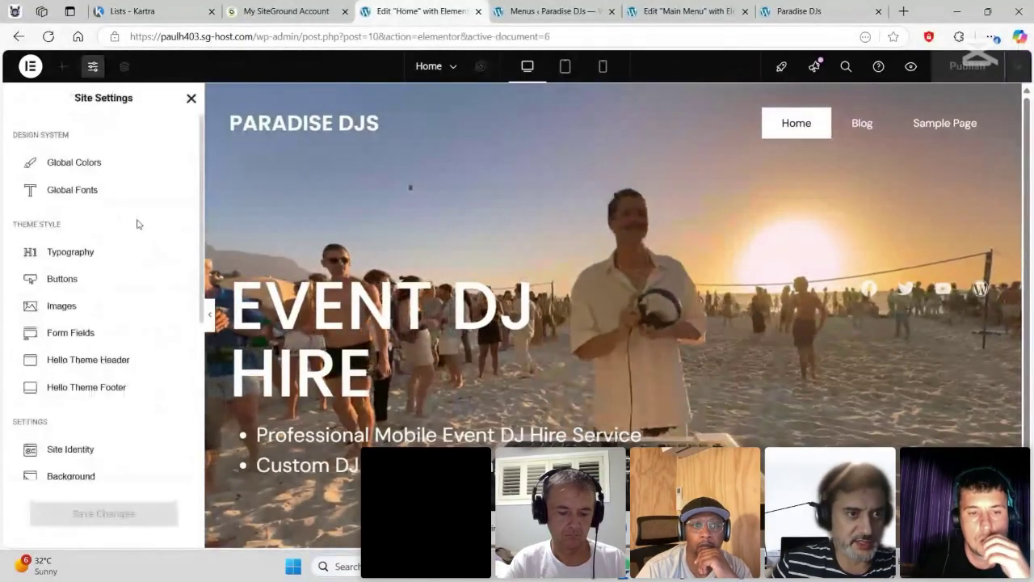
click(109, 254)
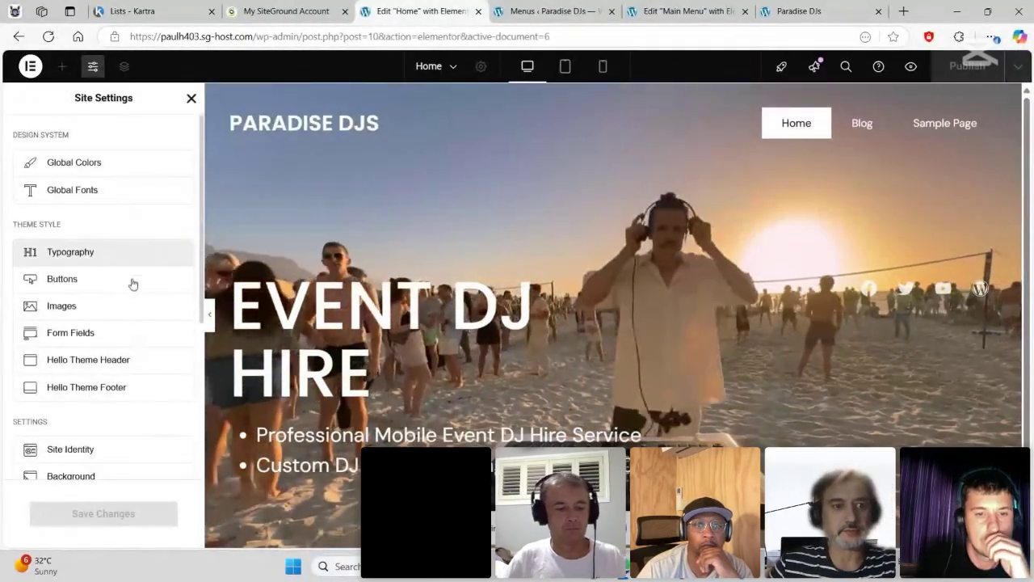
scroll(154, 372, down, 1)
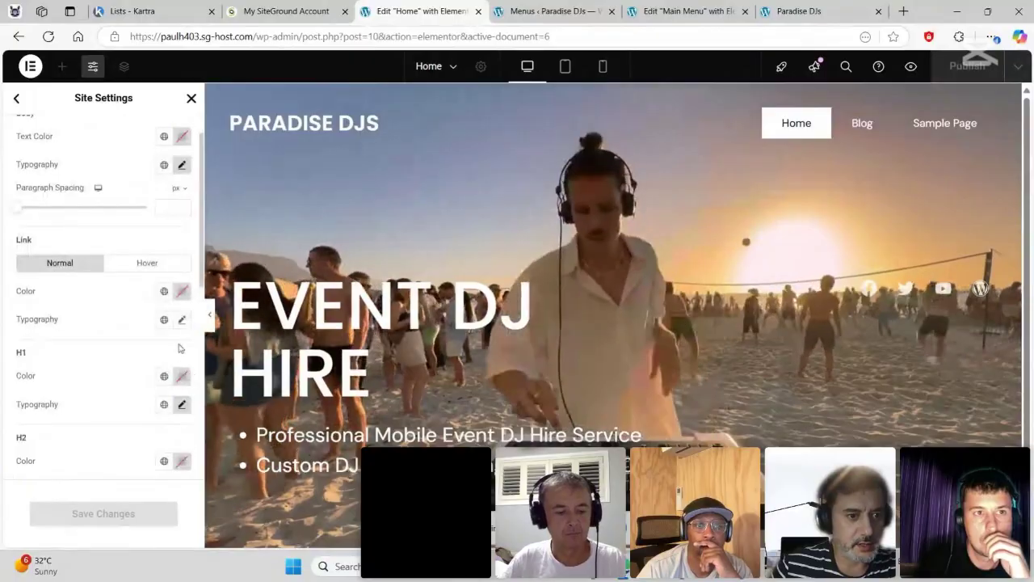
click(182, 406)
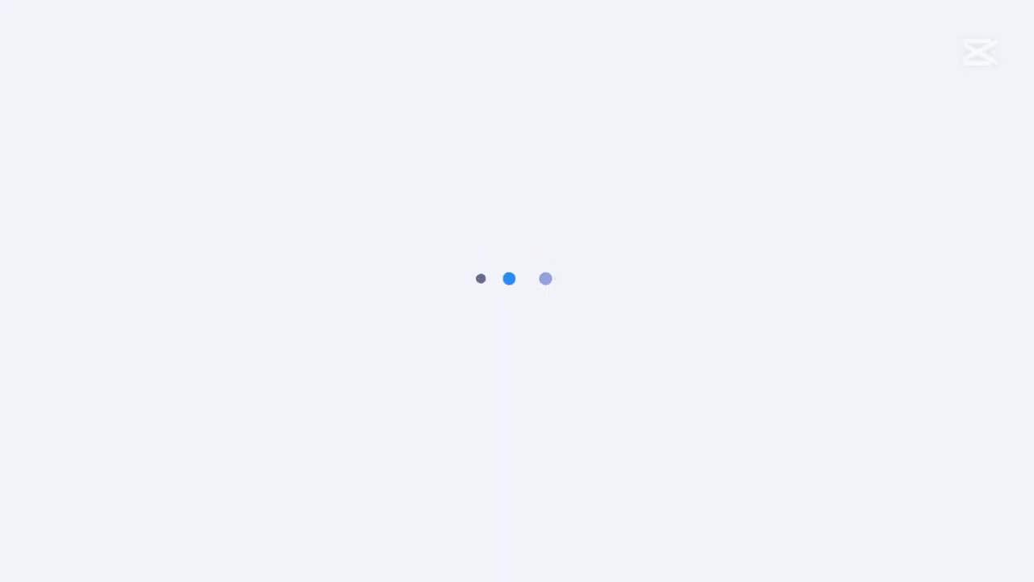